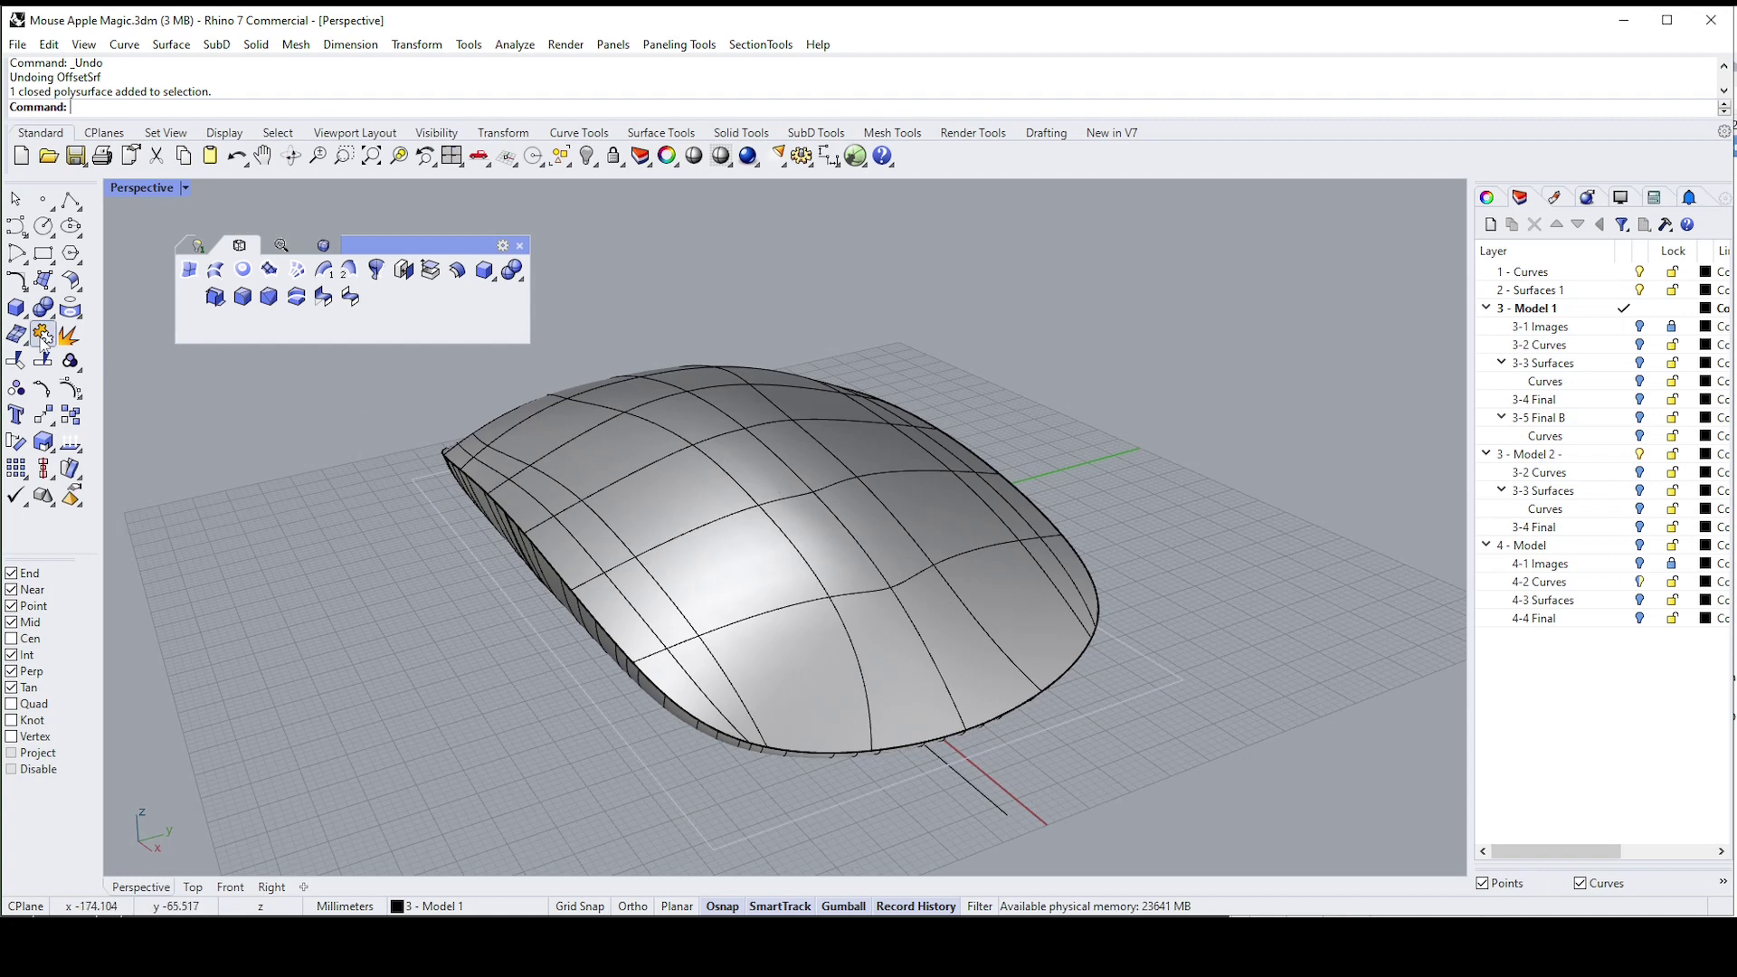
Draw a solid box on the construction plane beside the mouse body, with its first base corner on the Y axis
{"action": "left_click", "coordinate": [14, 310]}
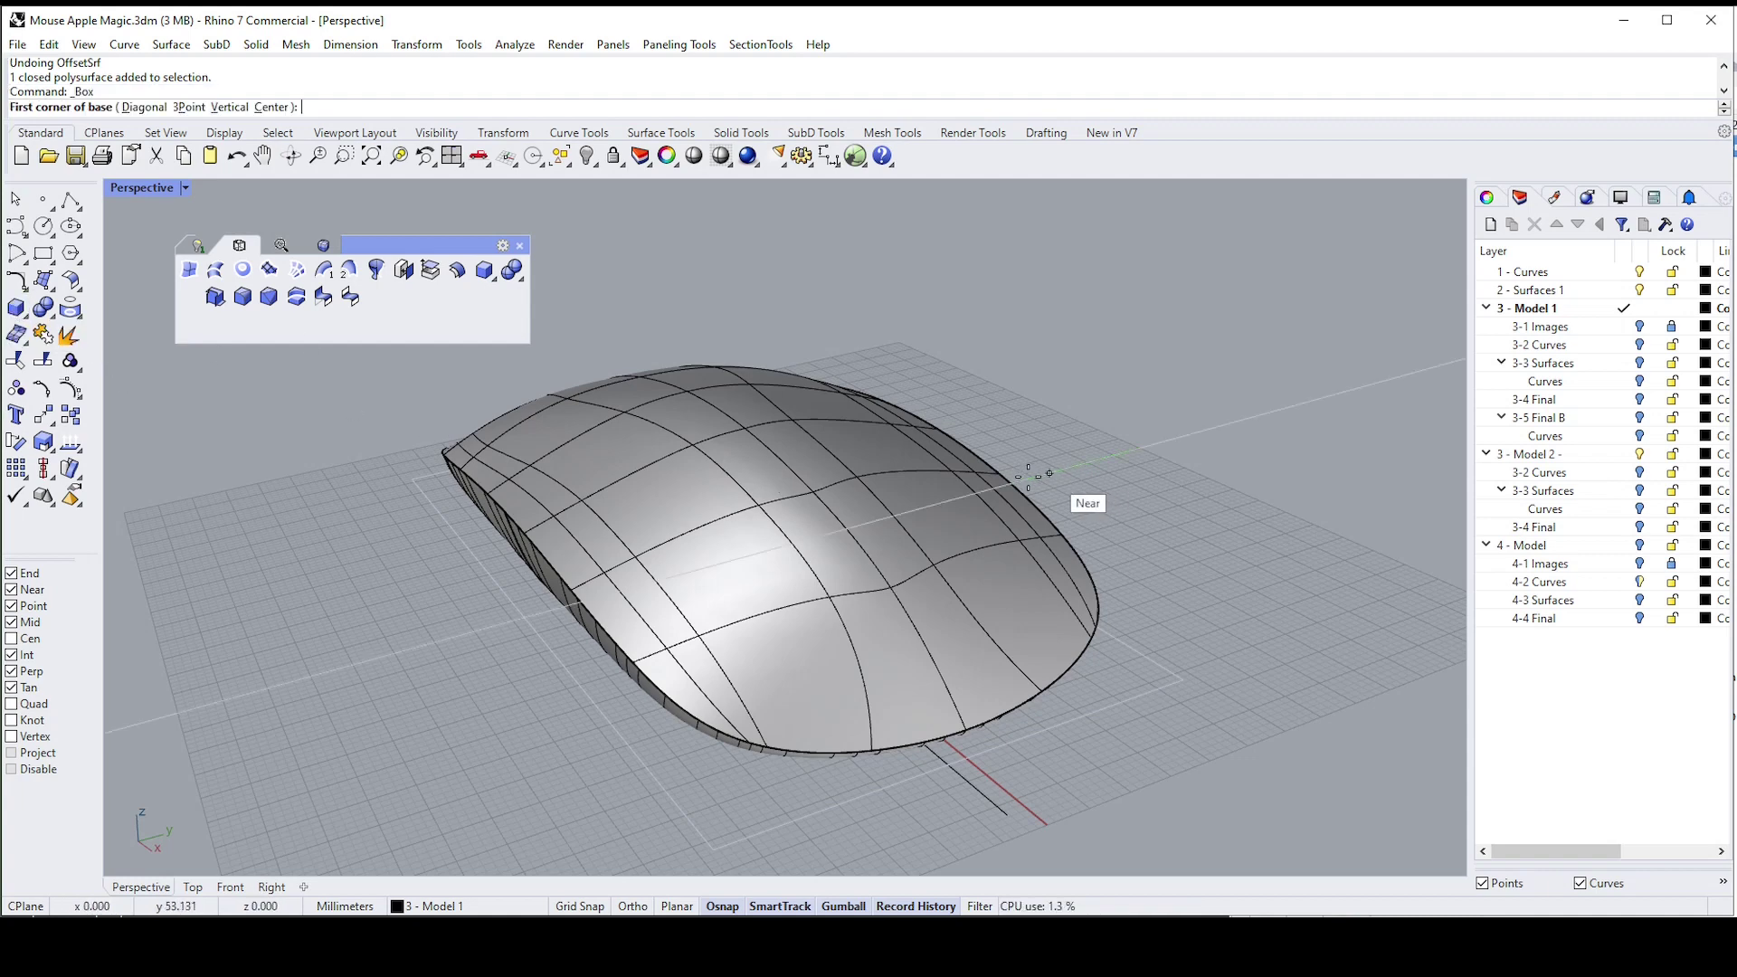
{"action": "left_click", "coordinate": [1108, 457]}
{"action": "right_click_drag", "start_coordinate": [1438, 474], "coordinate": [1324, 474], "text": "shift"}
{"action": "left_click", "coordinate": [1316, 473]}
{"action": "left_click", "coordinate": [1343, 321]}
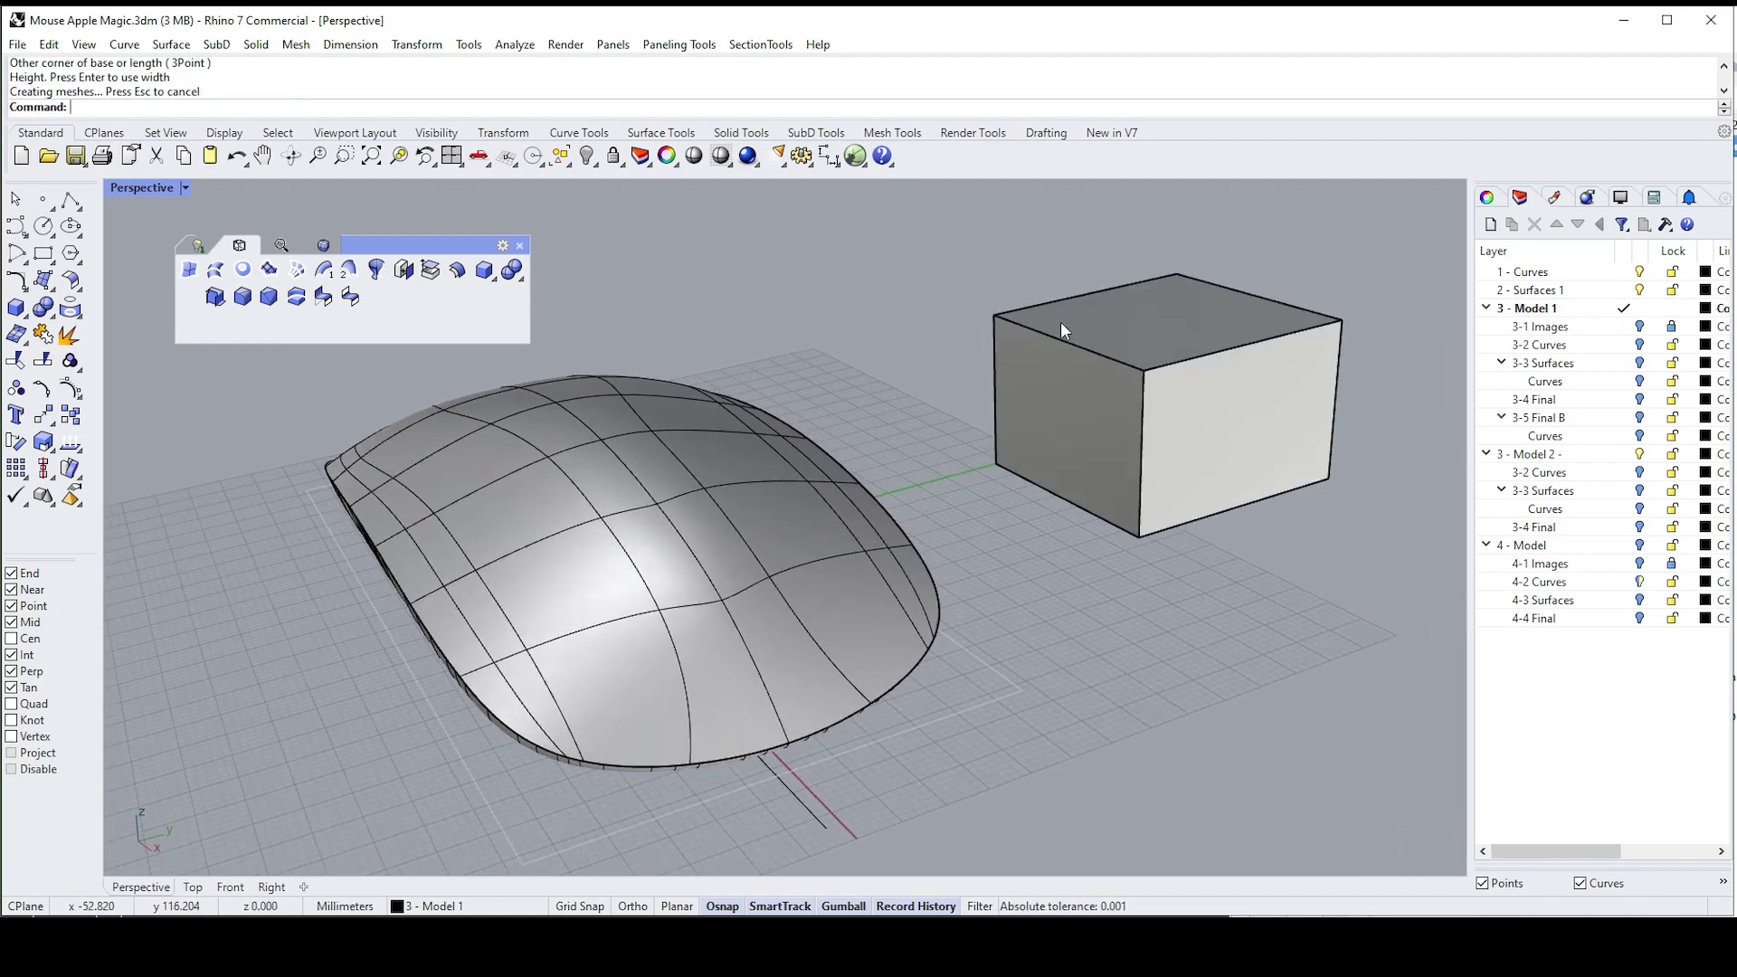
Shell the box with a thickness of 1, removing its top face
{"action": "left_click", "coordinate": [52, 317]}
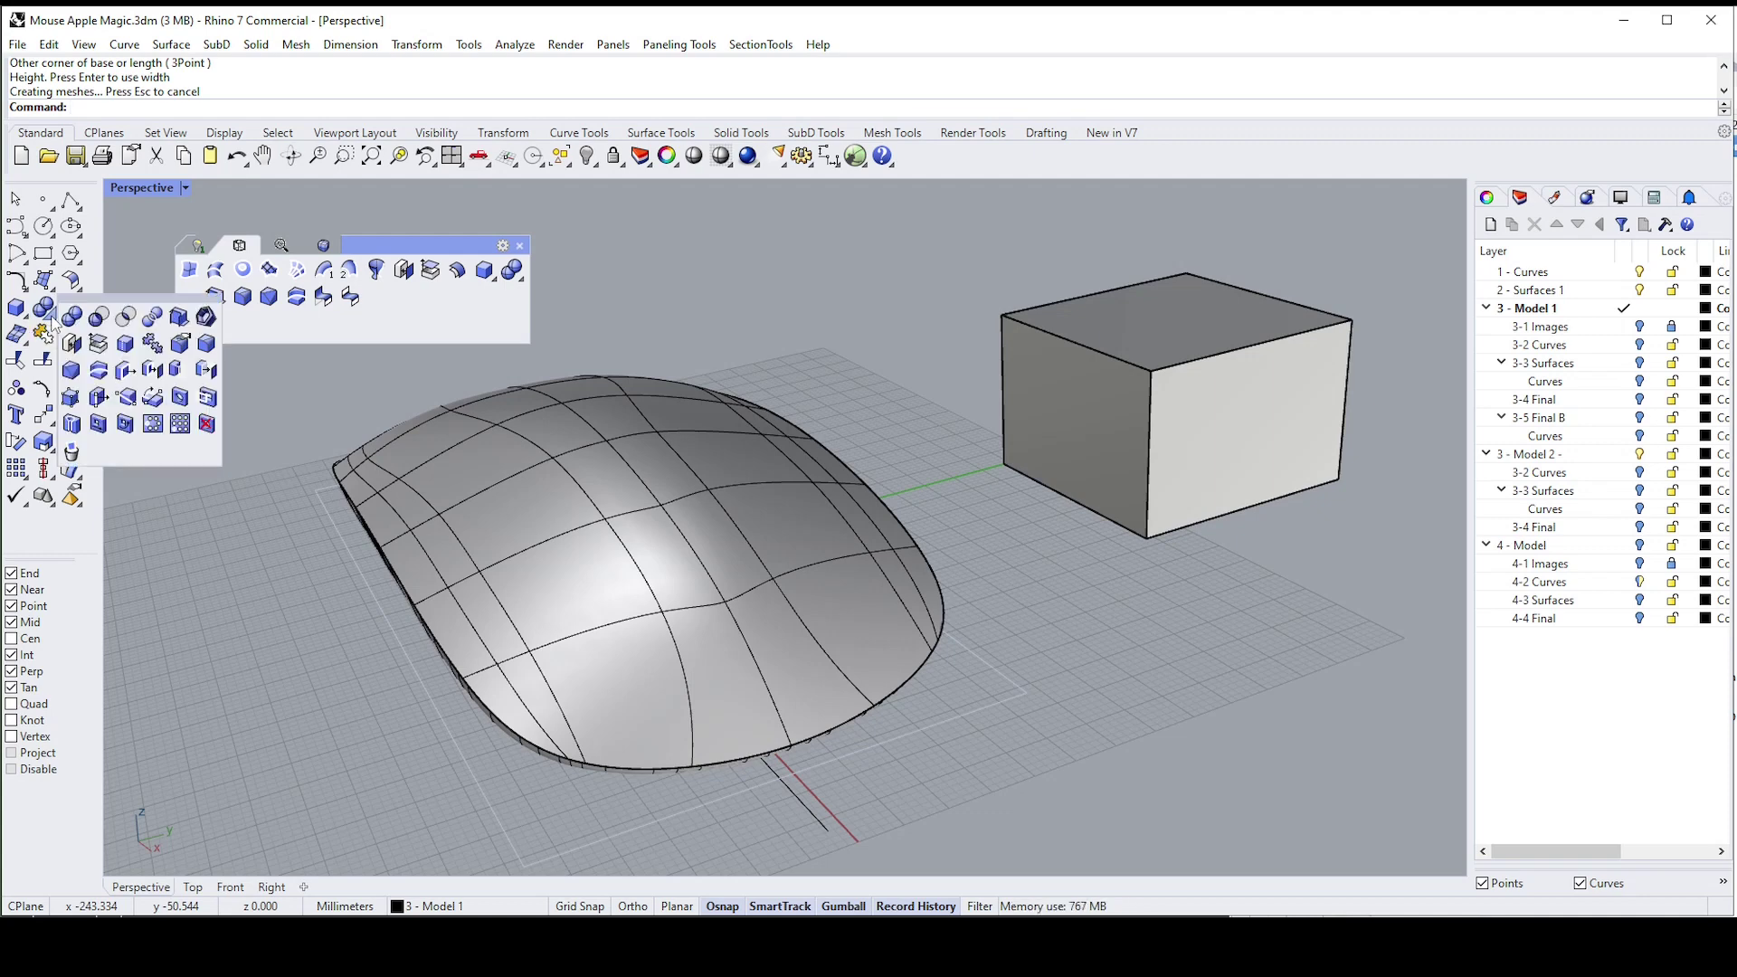
{"action": "left_click", "coordinate": [206, 317]}
{"action": "right_click_drag", "start_coordinate": [1136, 327], "coordinate": [1174, 342]}
{"action": "left_click", "coordinate": [1173, 344]}
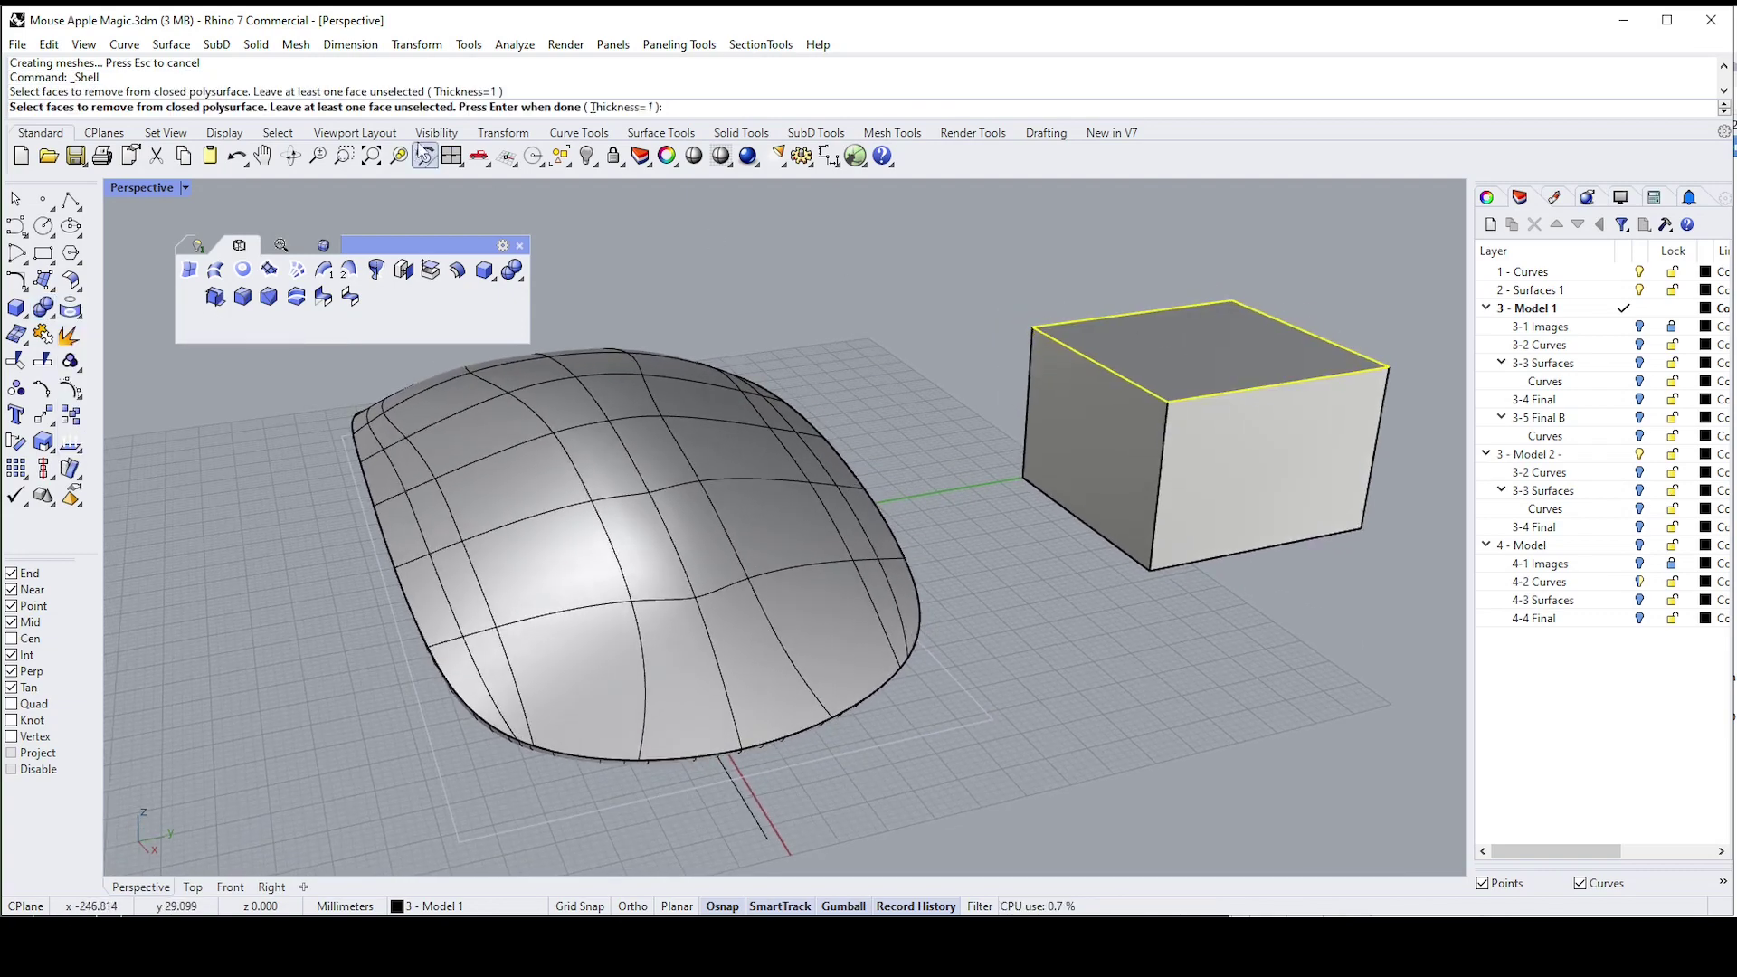
{"action": "right_click_drag", "start_coordinate": [1109, 237], "coordinate": [1125, 272]}
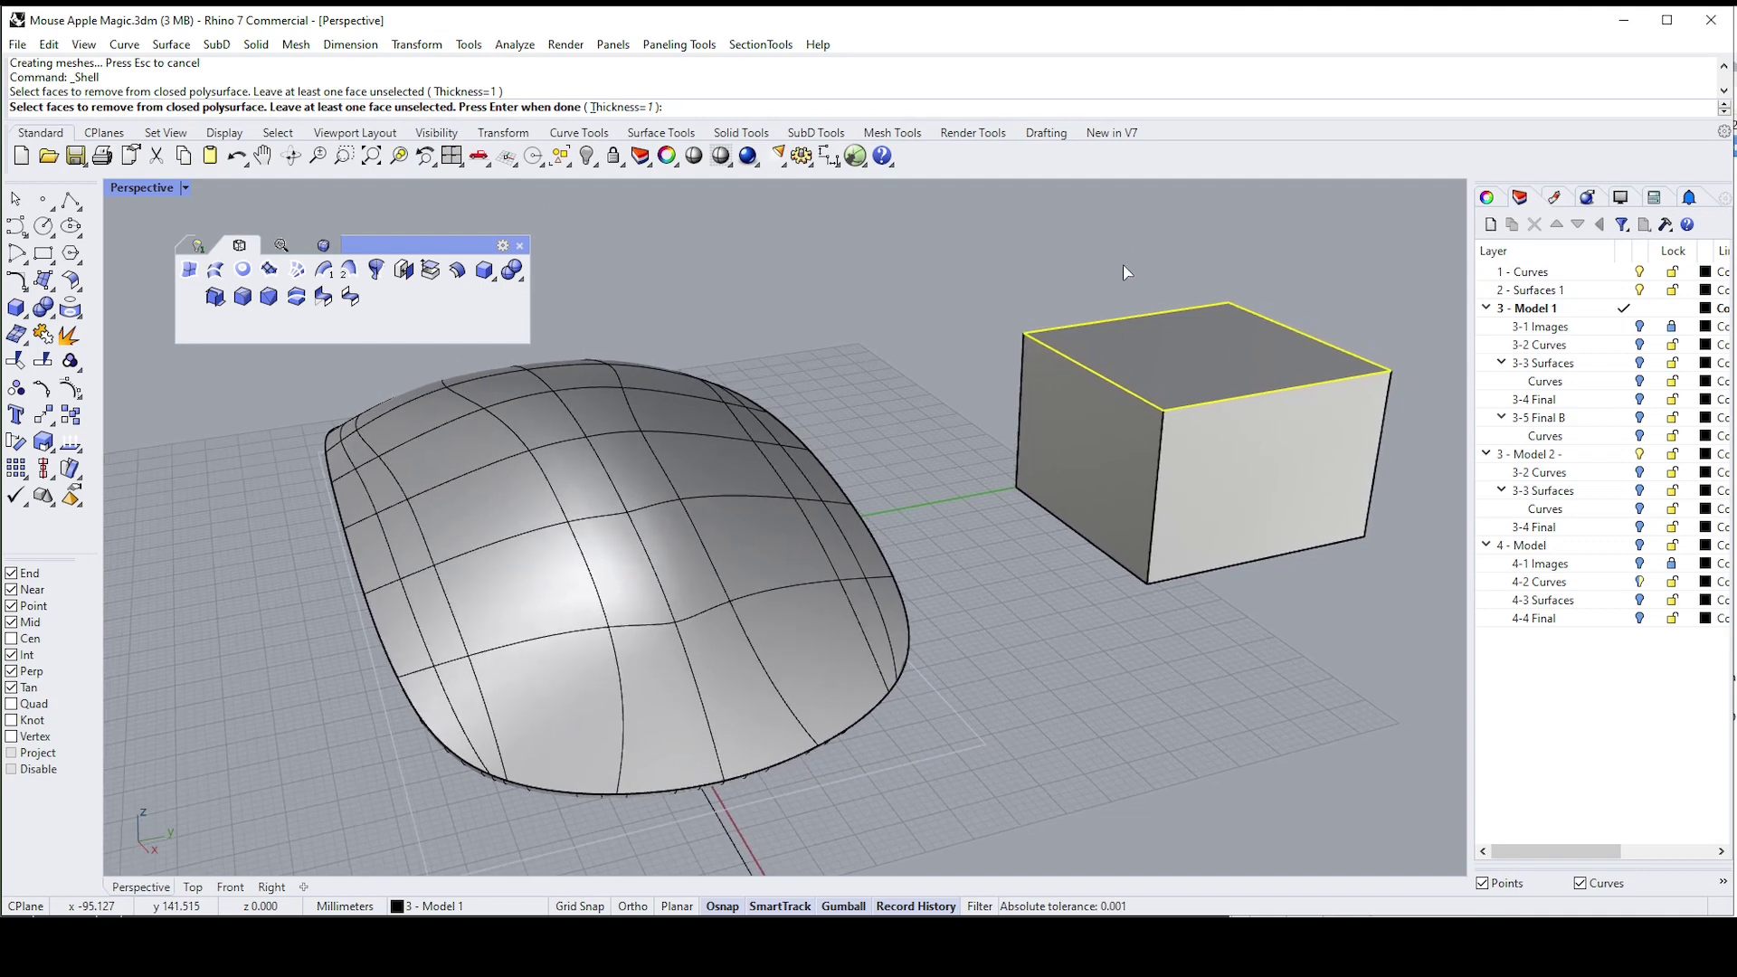
{"action": "key", "text": "Return"}
{"action": "left_click", "coordinate": [1192, 332]}
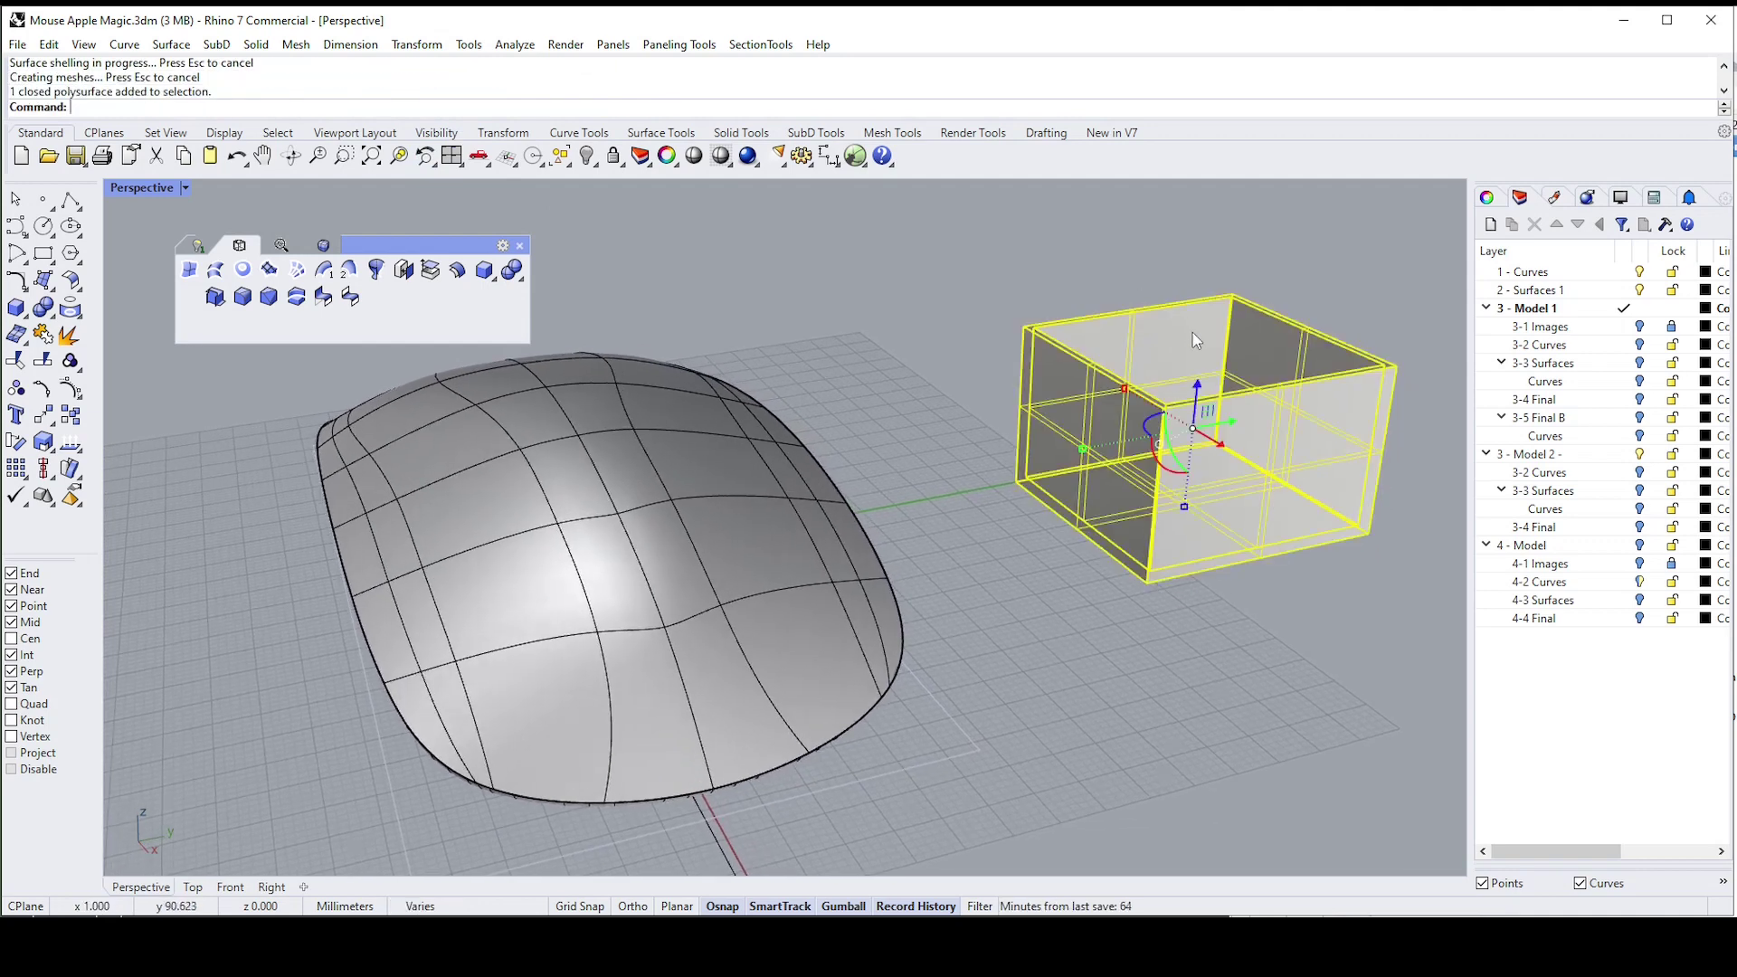
{"action": "right_click_drag", "start_coordinate": [1192, 333], "coordinate": [1179, 347]}
{"action": "left_click", "coordinate": [865, 445]}
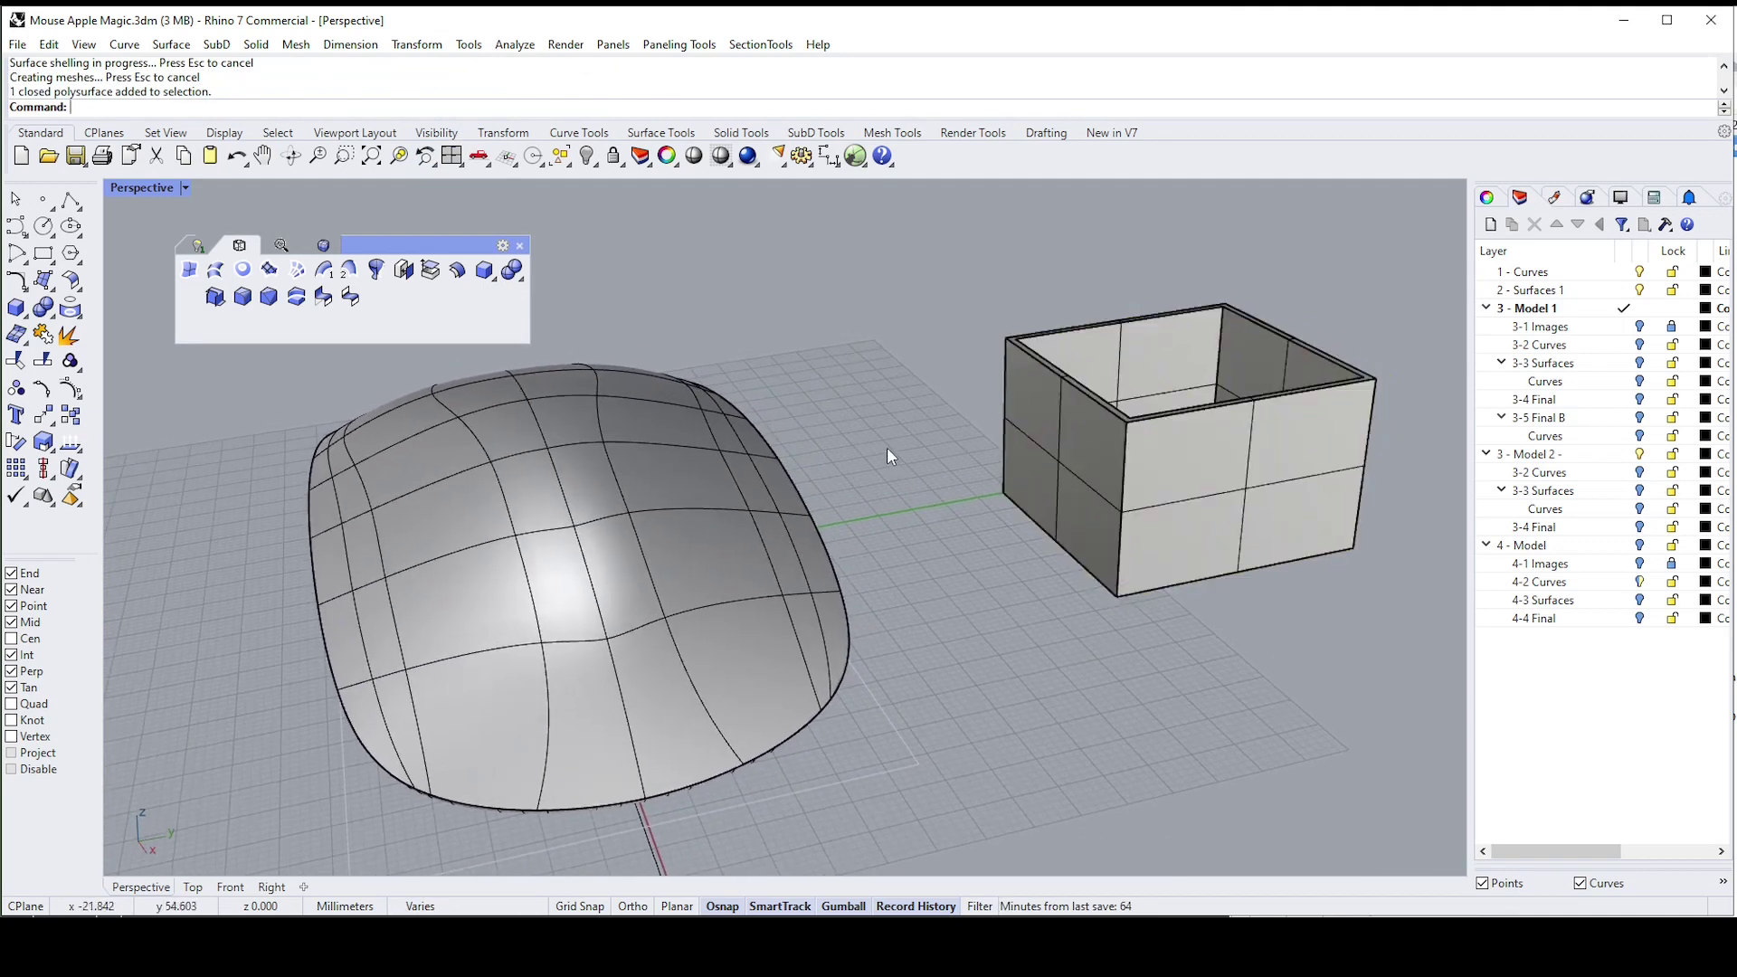
Try to shell the mouse body with a thickness of 1, removing its upper surface
{"action": "right_click_drag", "start_coordinate": [865, 445], "coordinate": [859, 452]}
{"action": "right_click", "coordinate": [748, 472]}
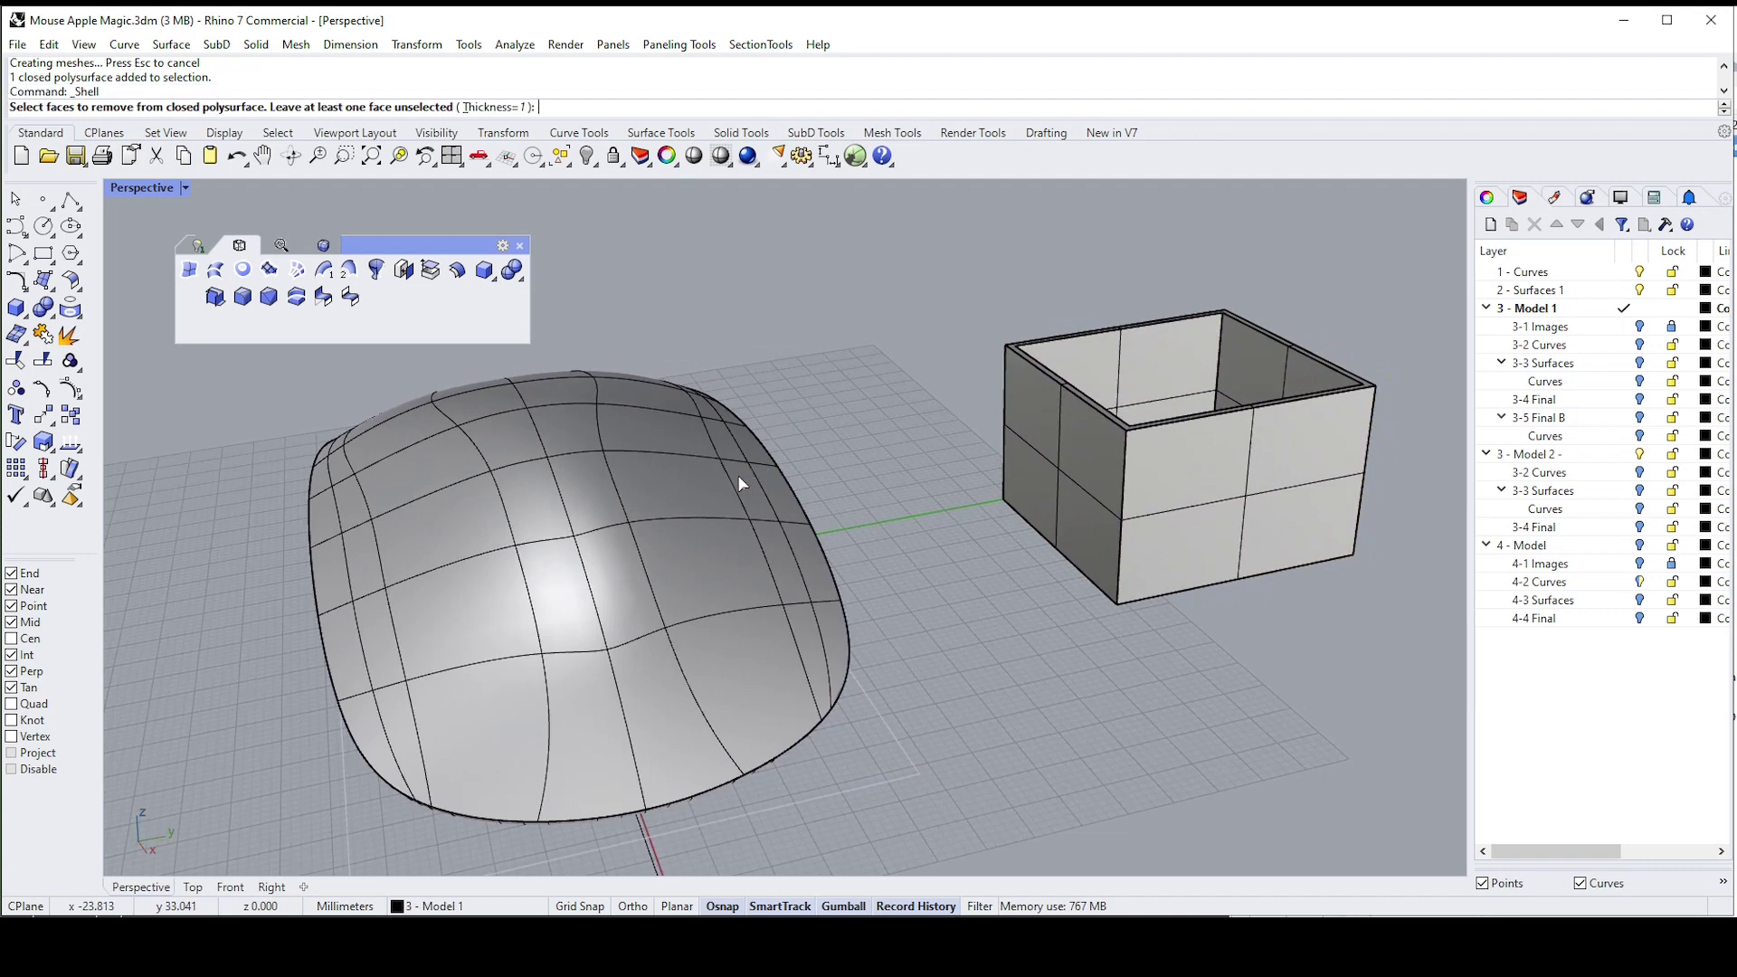
{"action": "left_click", "coordinate": [619, 494]}
{"action": "key", "text": "Return"}
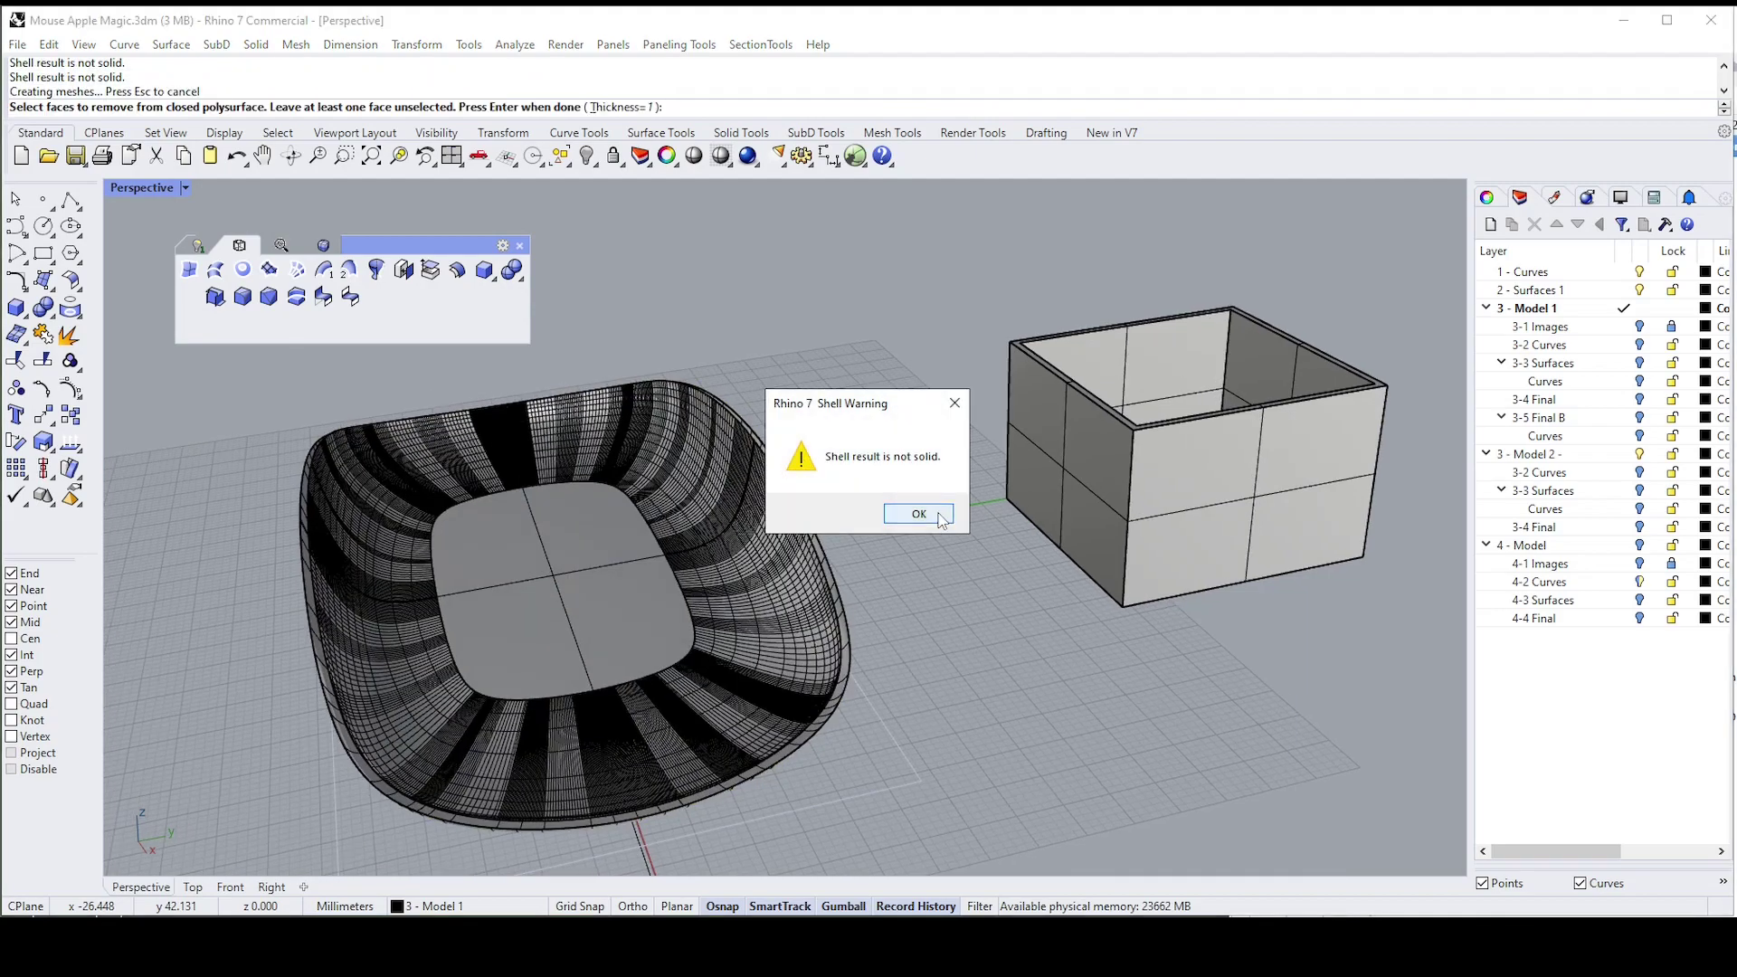
{"action": "left_click", "coordinate": [918, 514]}
Examine the inner and outer surfaces of the shelled mouse body, and undo the shell
{"action": "right_click_drag", "start_coordinate": [941, 519], "coordinate": [794, 577]}
{"action": "left_click", "coordinate": [794, 578]}
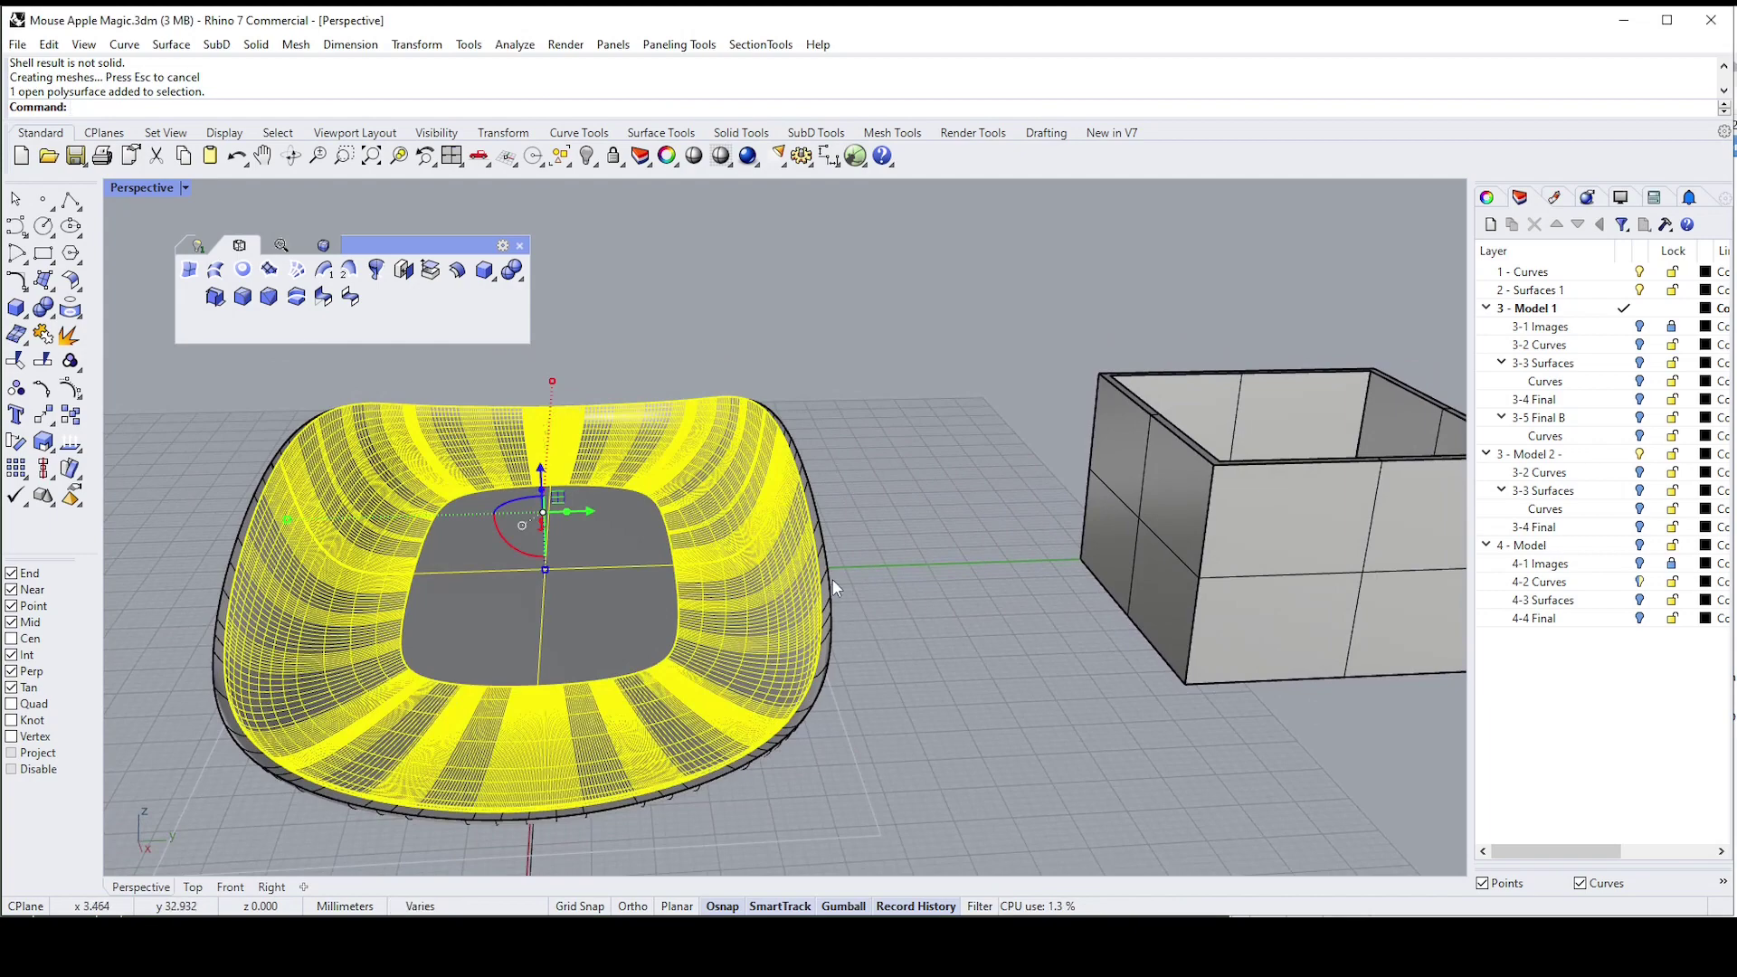
{"action": "left_click", "coordinate": [832, 578]}
{"action": "left_click", "coordinate": [927, 515]}
{"action": "right_click_drag", "start_coordinate": [929, 511], "coordinate": [889, 470]}
{"action": "left_click", "coordinate": [770, 563]}
{"action": "left_click", "coordinate": [886, 567]}
{"action": "key", "text": "ctrl+z"}
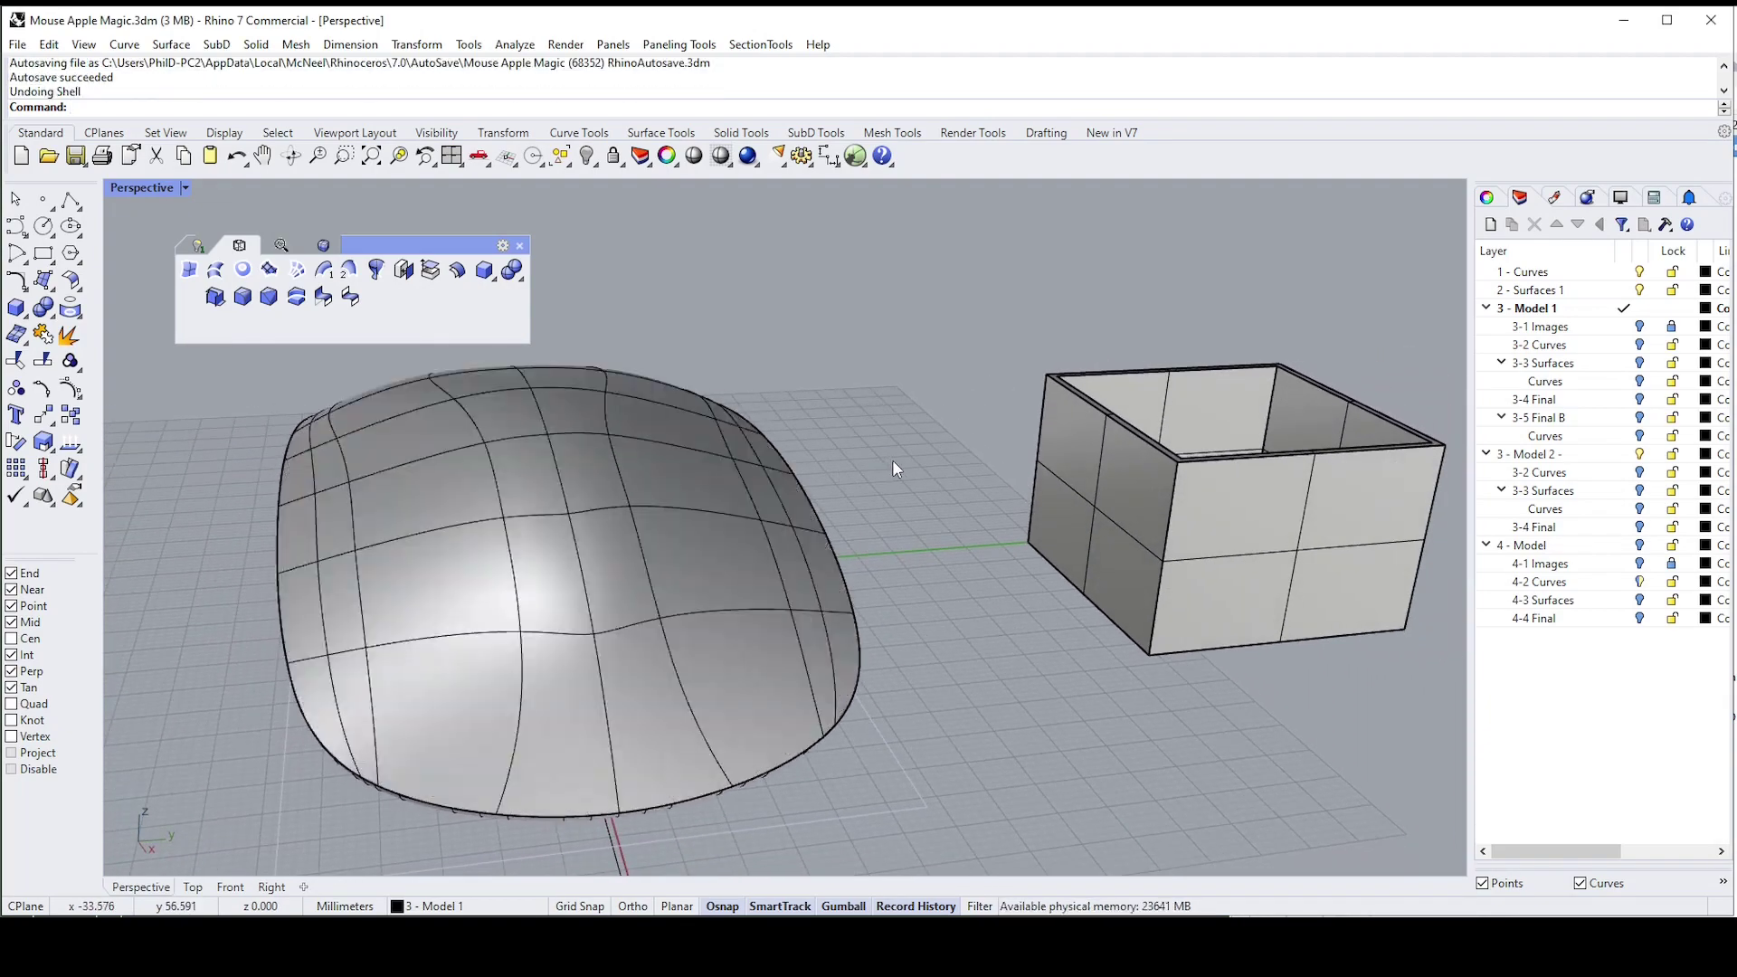
Delete the shelled box beside the mouse body
{"action": "left_click", "coordinate": [1095, 474]}
{"action": "key", "text": "Delete"}
{"action": "right_click_drag", "start_coordinate": [1077, 430], "coordinate": [488, 298]}
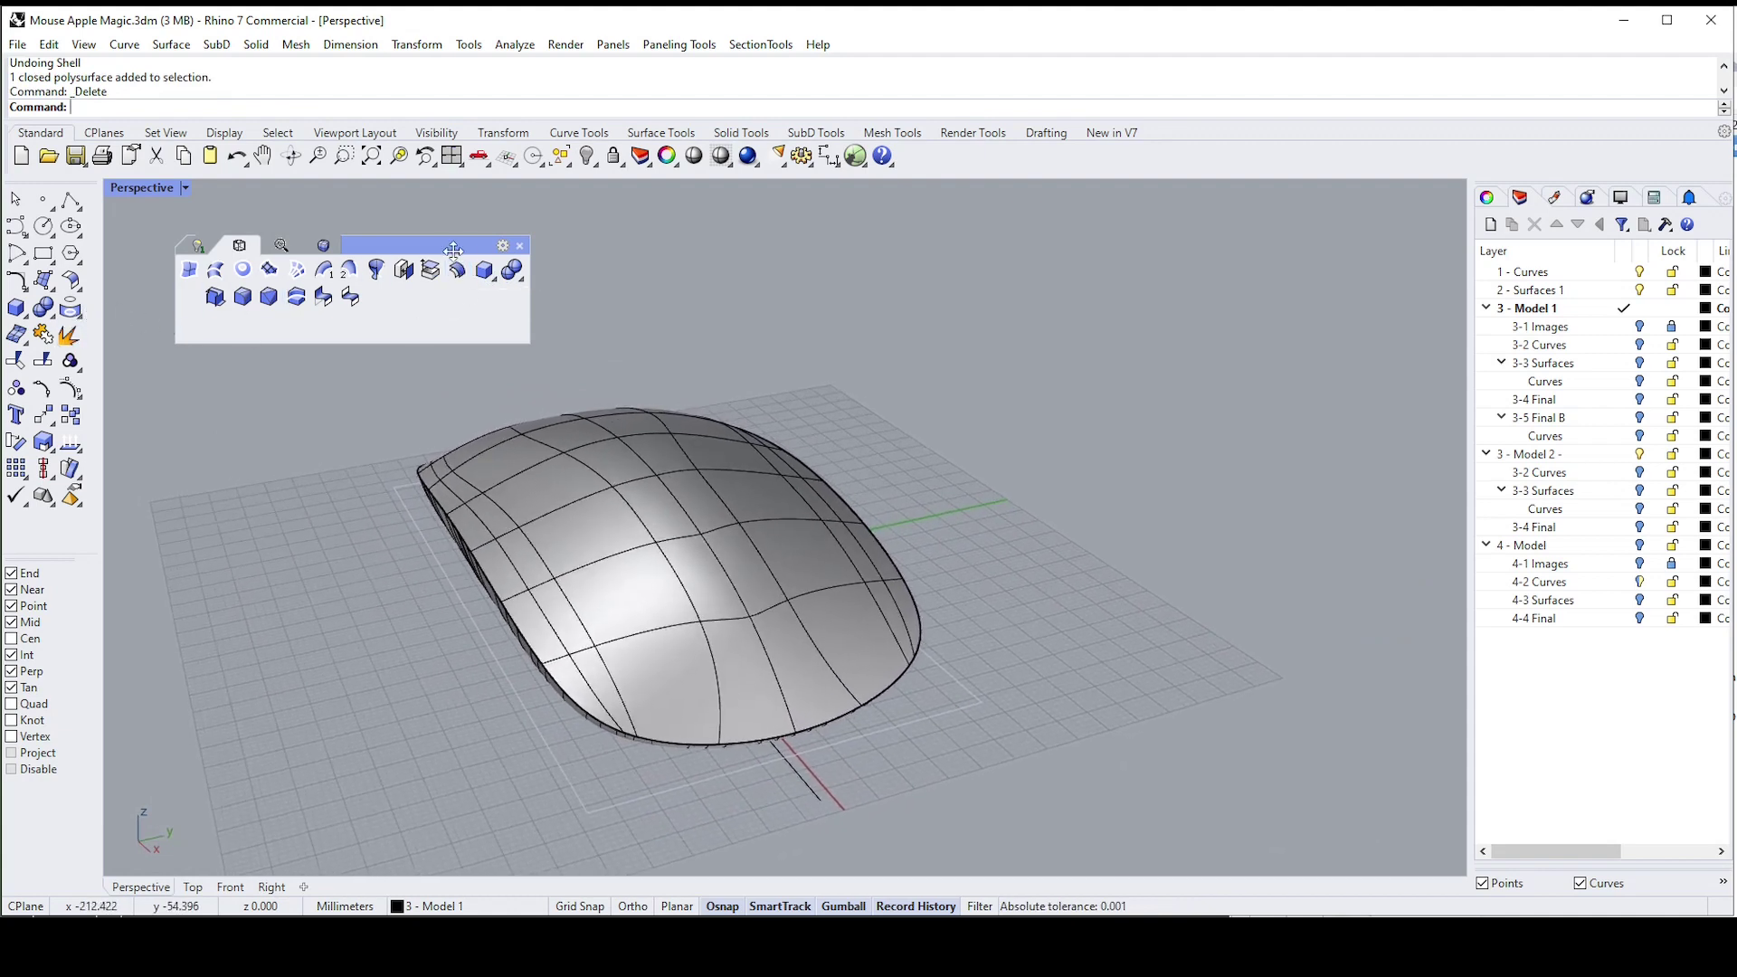
{"action": "left_click_drag", "start_coordinate": [431, 249], "coordinate": [499, 226]}
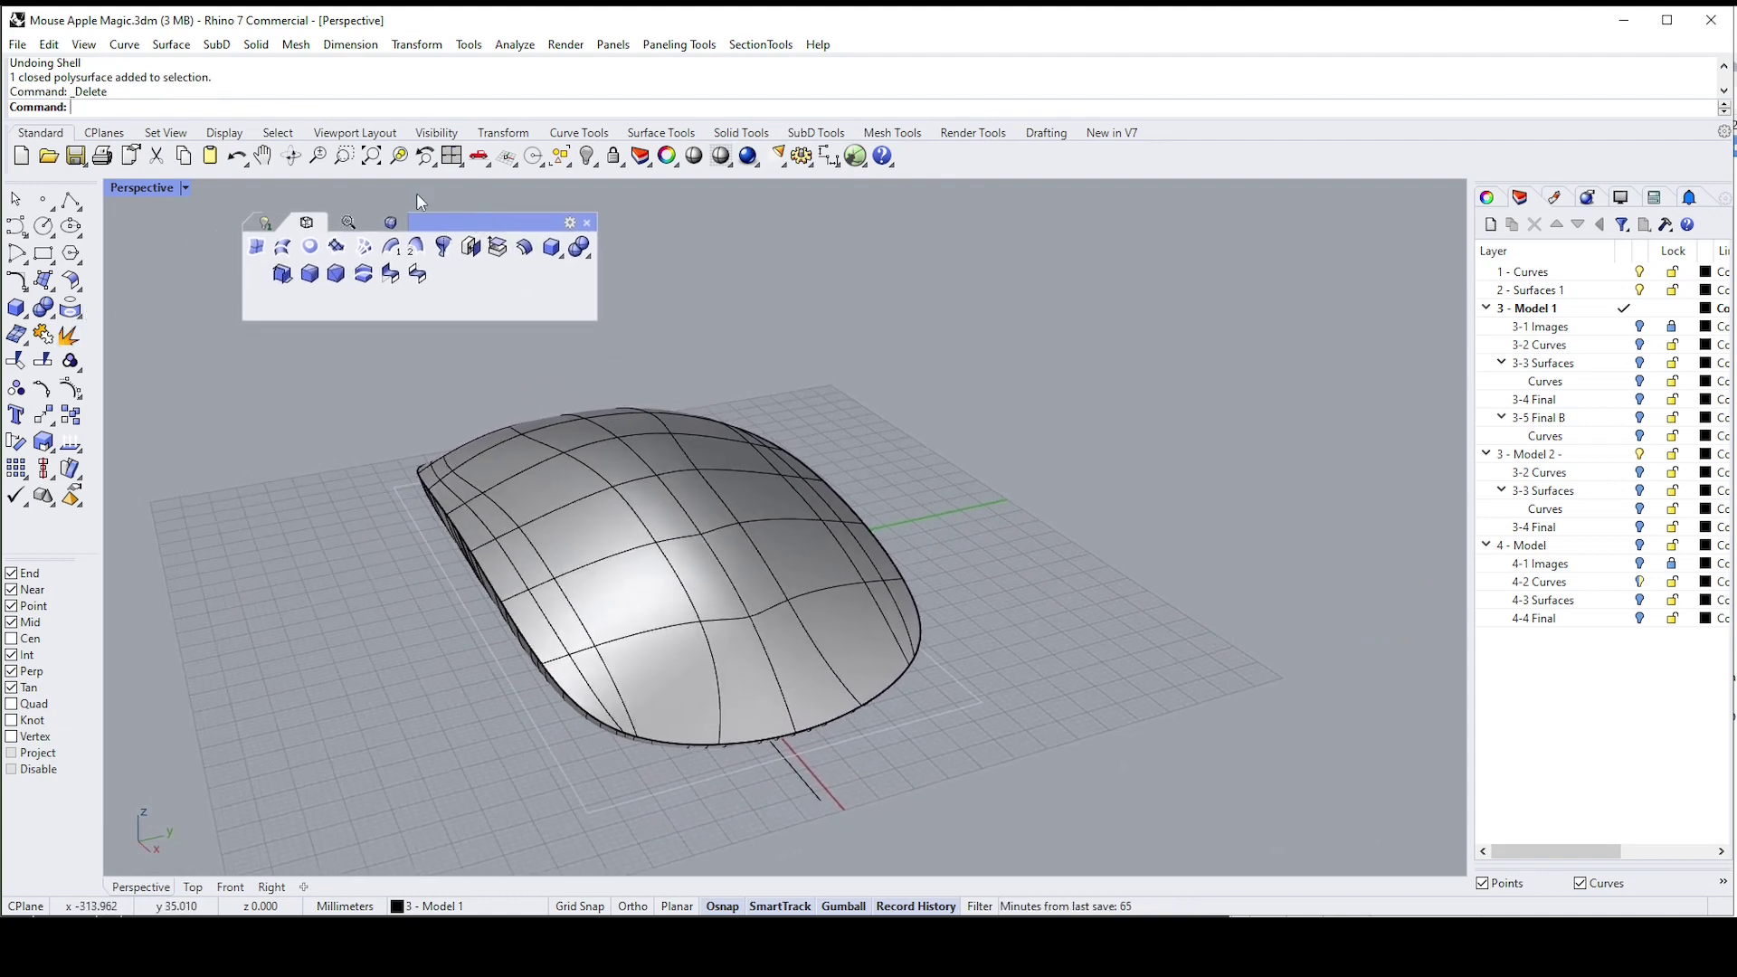
Offset the mouse body inward by 1.5 with Offset Surface, flipping all directions and keeping sharp corners and solid output
{"action": "left_click", "coordinate": [82, 292]}
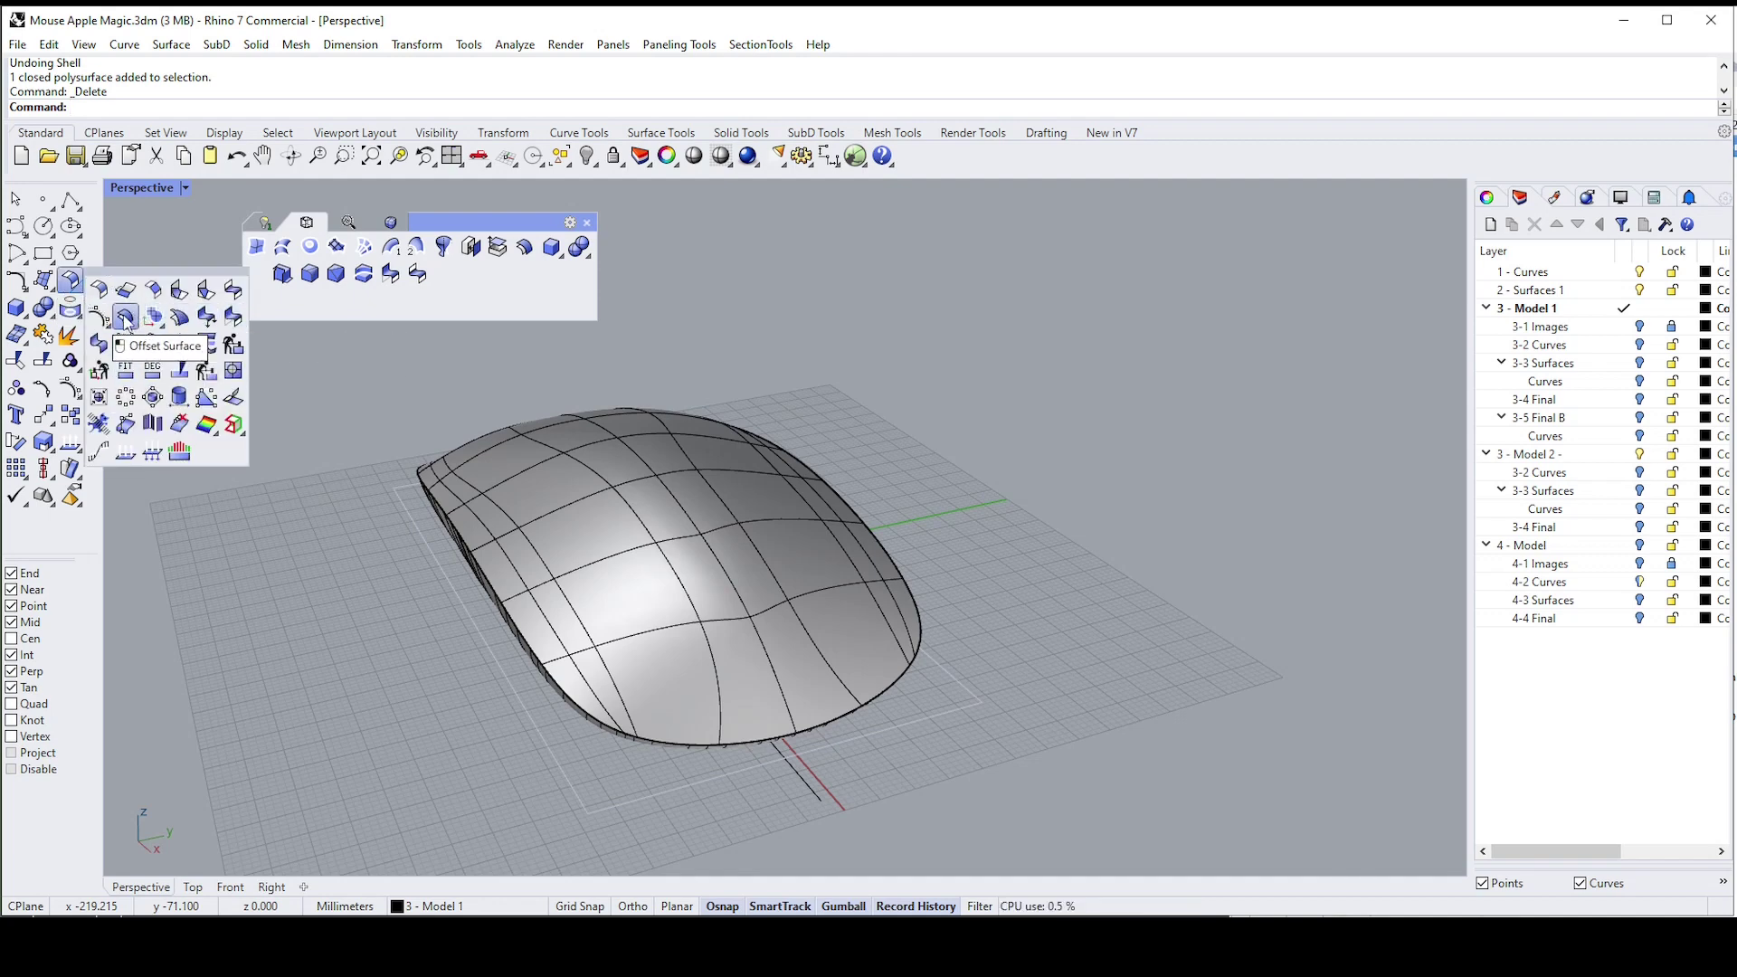
{"action": "left_click", "coordinate": [125, 319]}
{"action": "right_click_drag", "start_coordinate": [723, 407], "coordinate": [621, 416]}
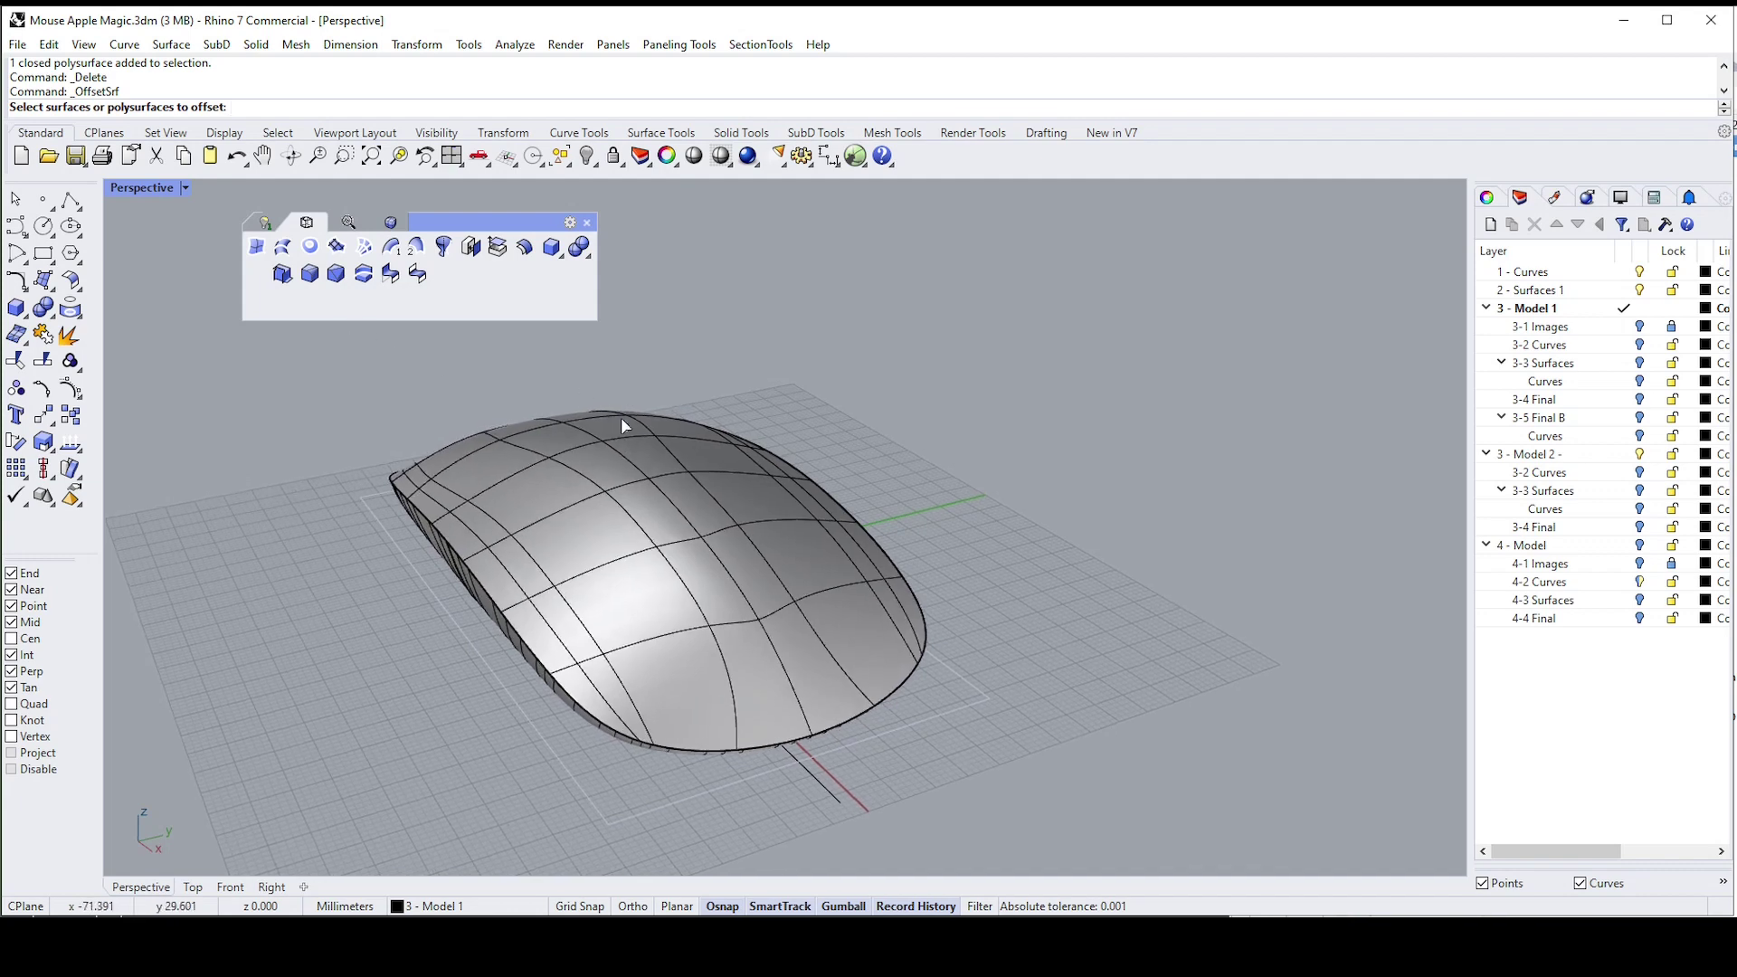
{"action": "left_click", "coordinate": [670, 472]}
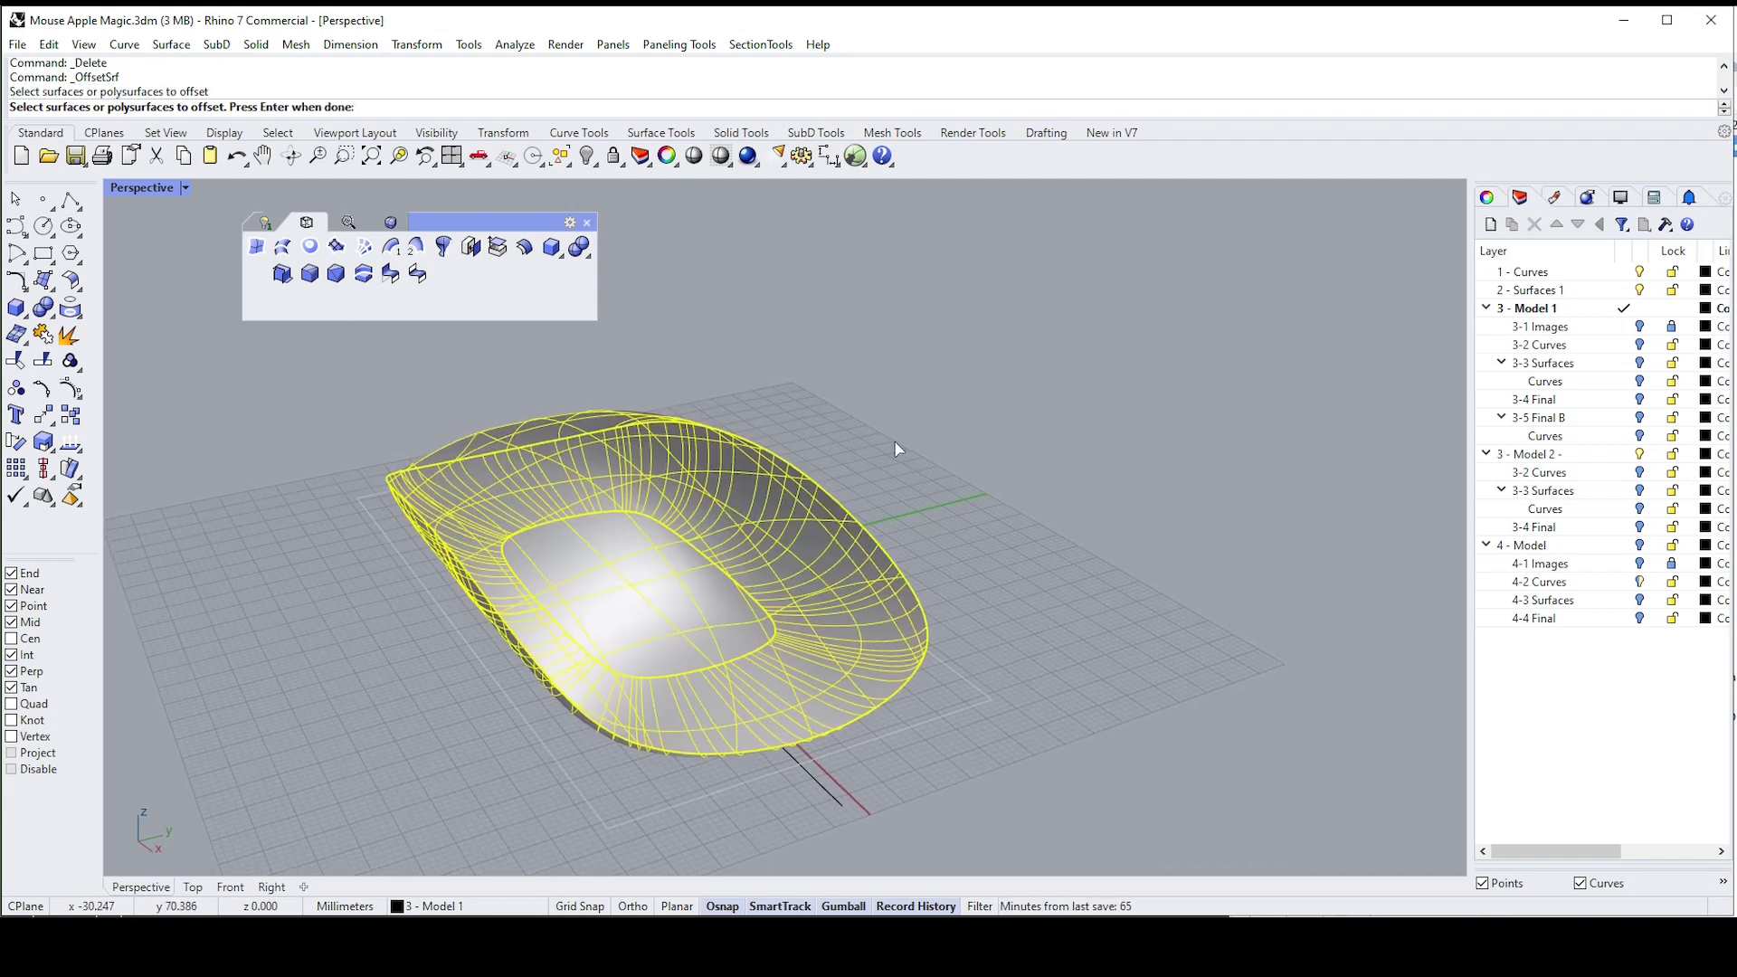
{"action": "key", "text": "Return"}
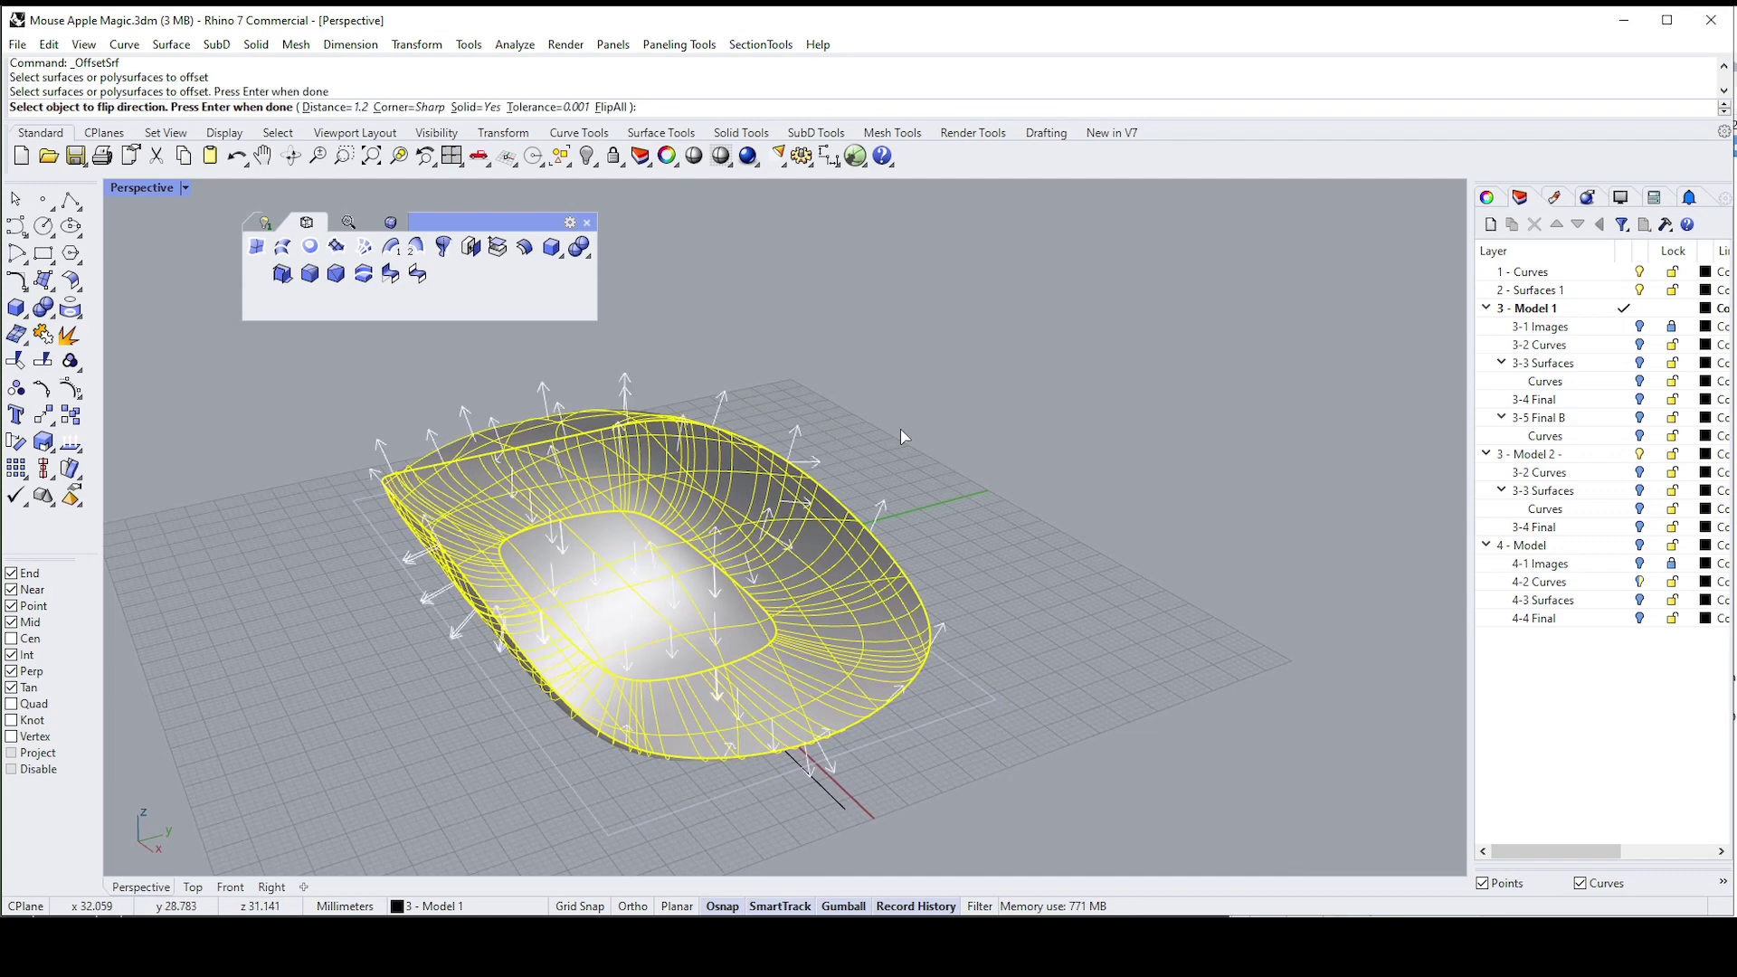
{"action": "right_click_drag", "start_coordinate": [900, 437], "coordinate": [810, 443]}
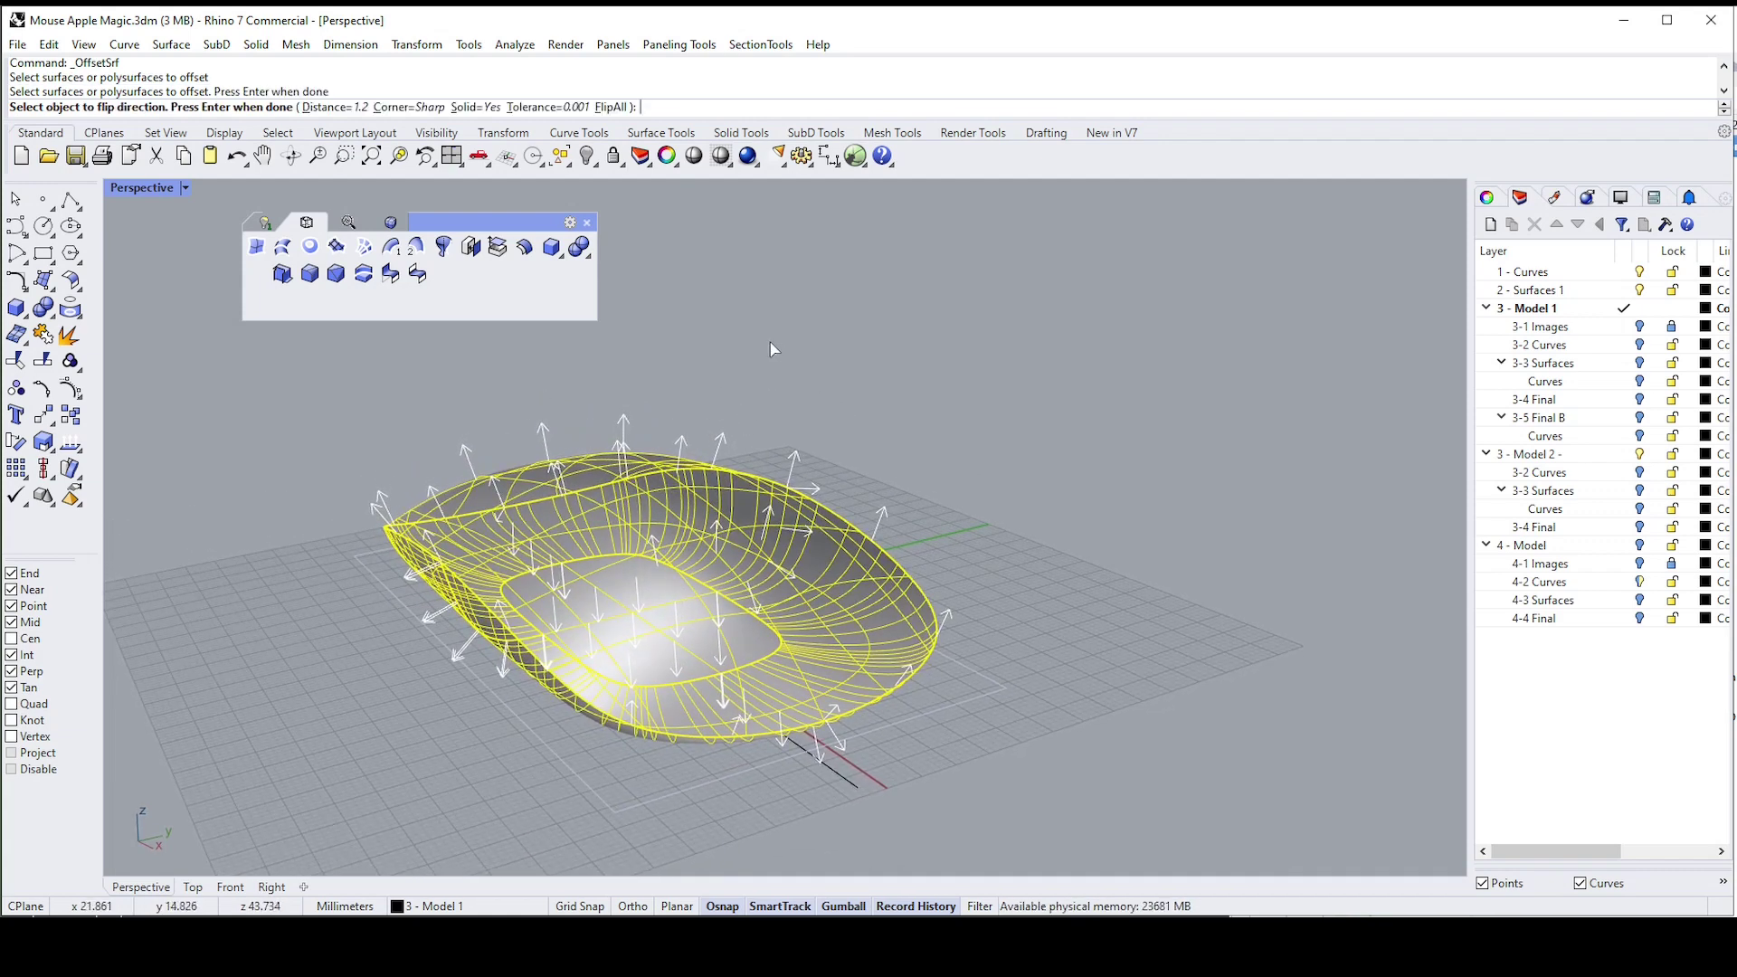
{"action": "right_click_drag", "start_coordinate": [768, 349], "coordinate": [656, 262]}
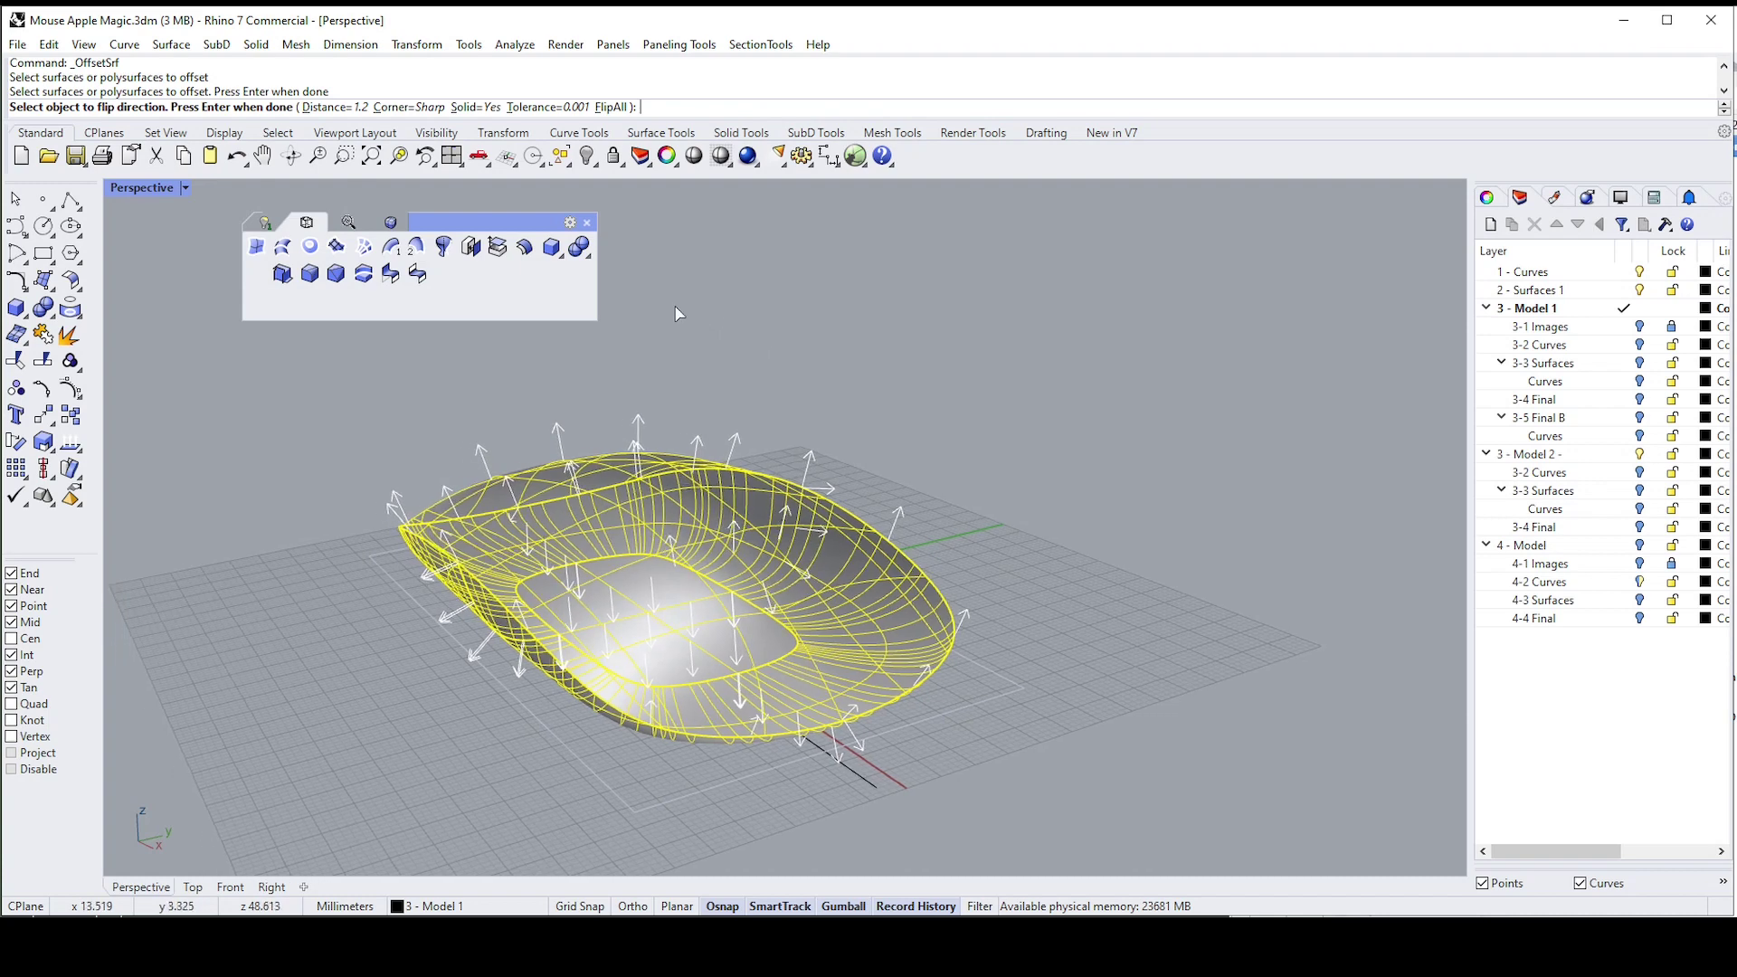
{"action": "left_click", "coordinate": [611, 106]}
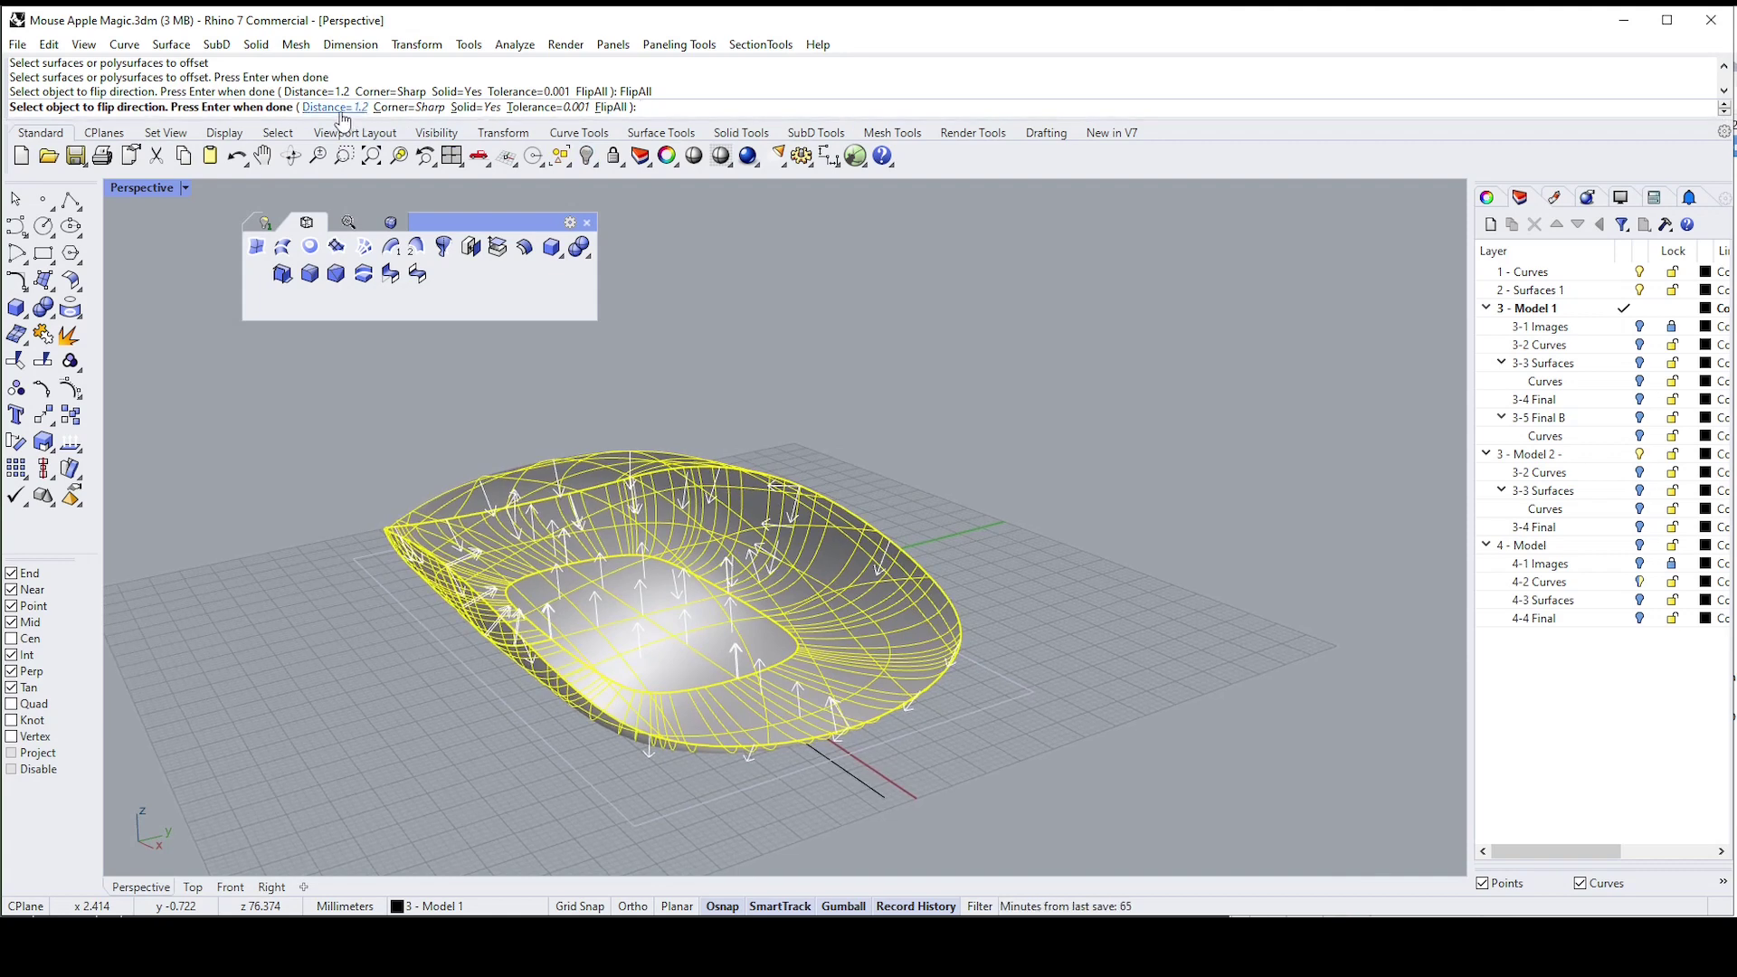
{"action": "type", "text": "1.5"}
{"action": "key", "text": "Return"}
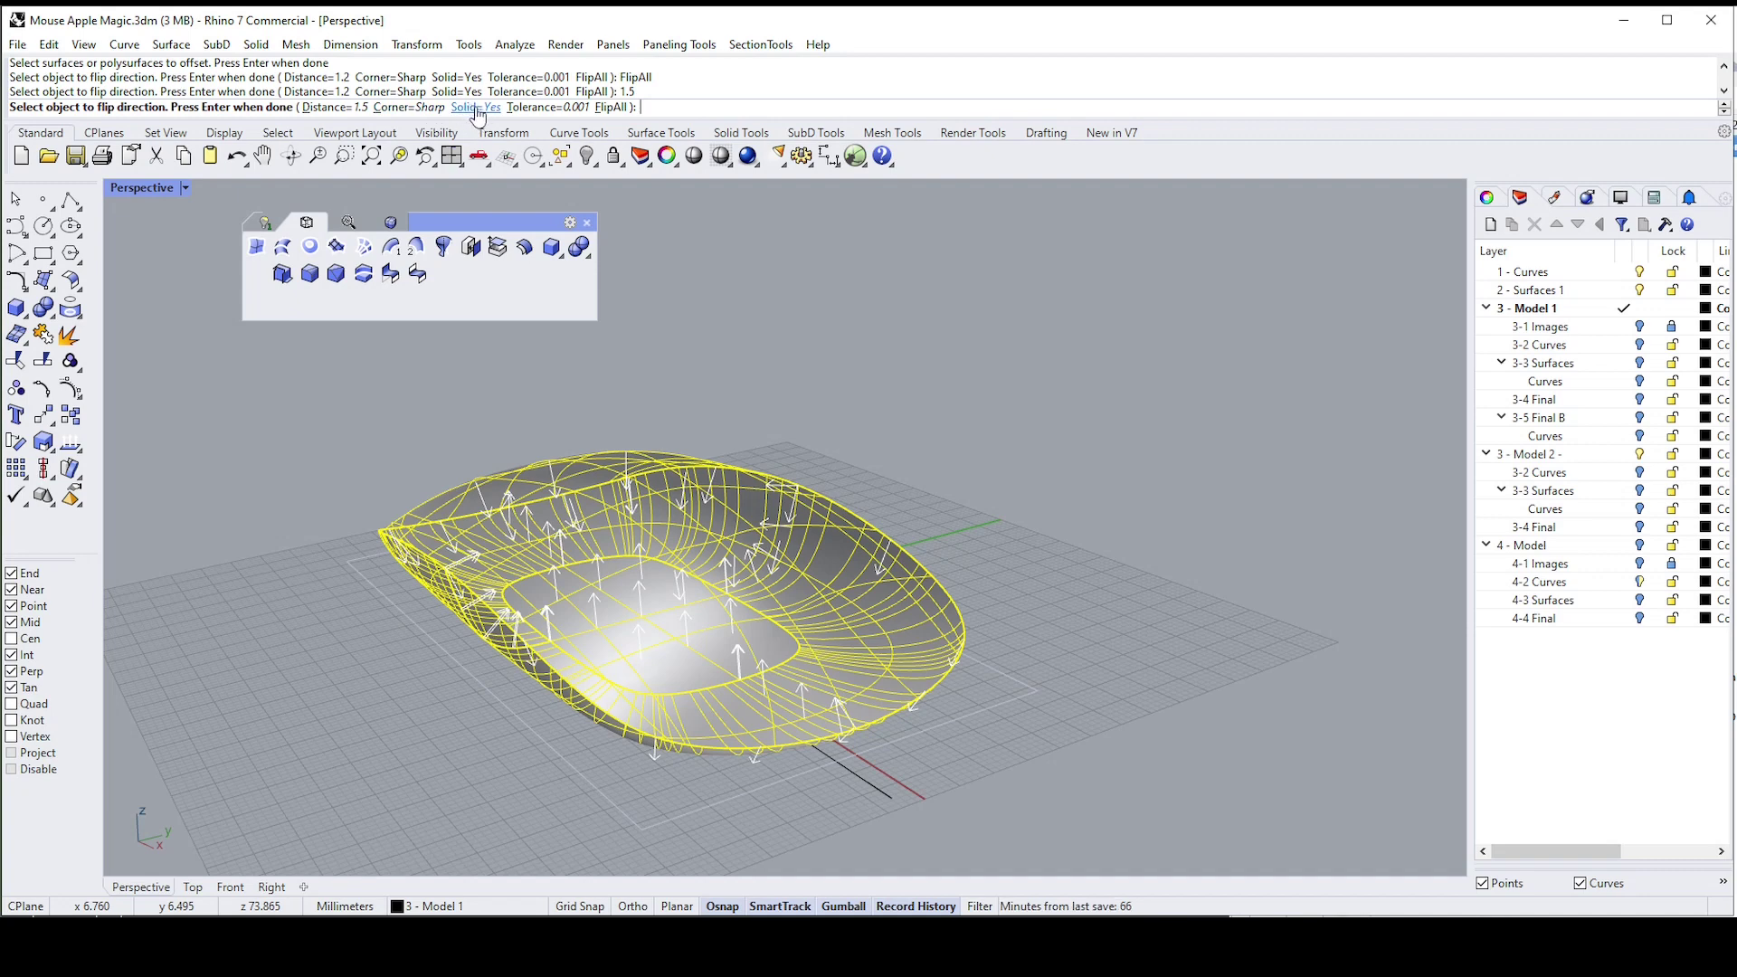
{"action": "right_click", "coordinate": [849, 401]}
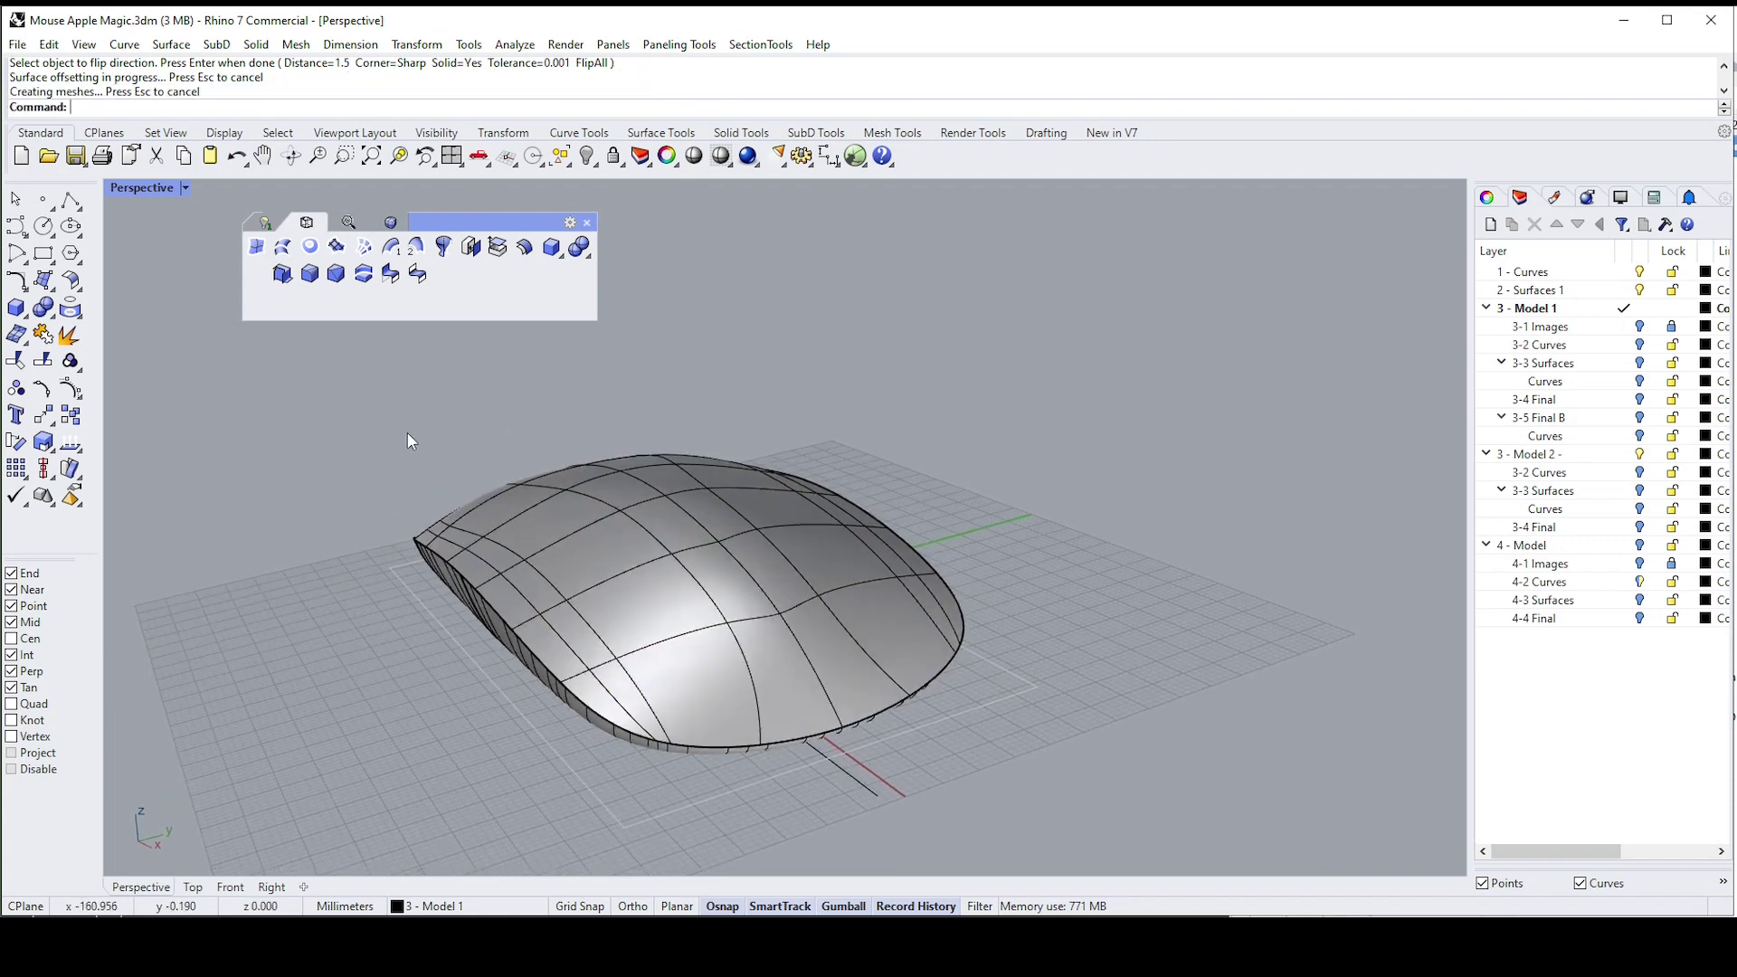
Move the inner offset solid up out of the mouse body to check it, and undo the move
{"action": "left_click_drag", "start_coordinate": [410, 433], "coordinate": [962, 774]}
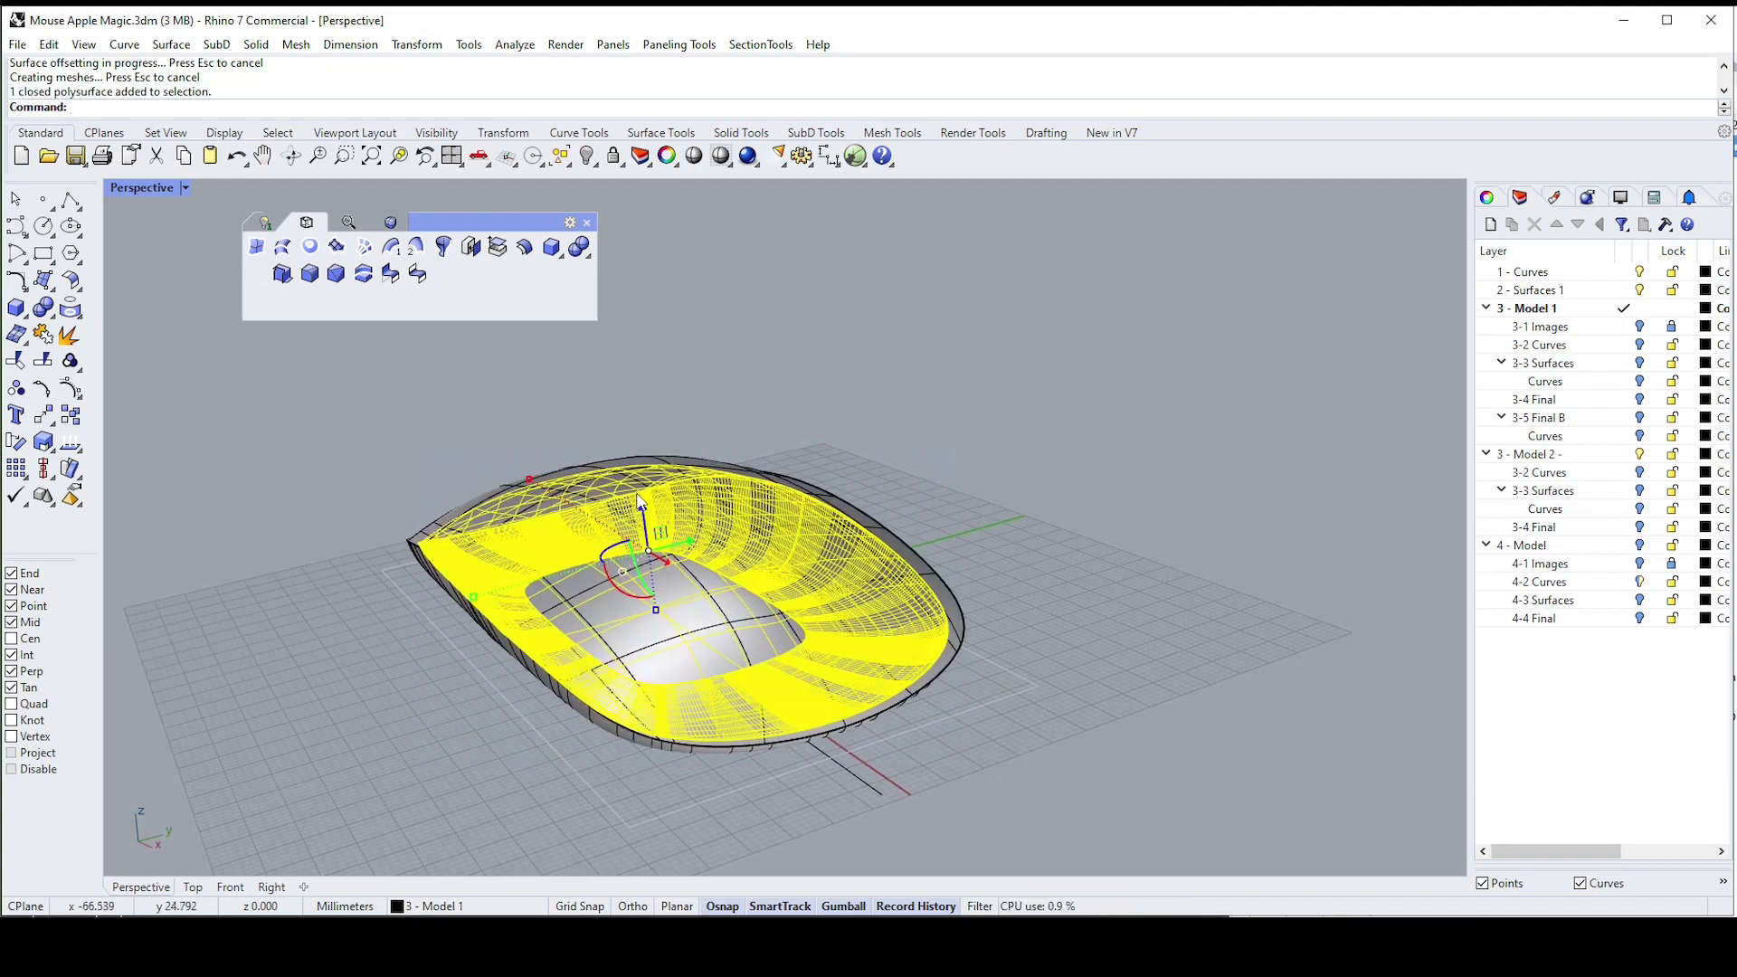
{"action": "left_click_drag", "start_coordinate": [645, 524], "coordinate": [753, 285]}
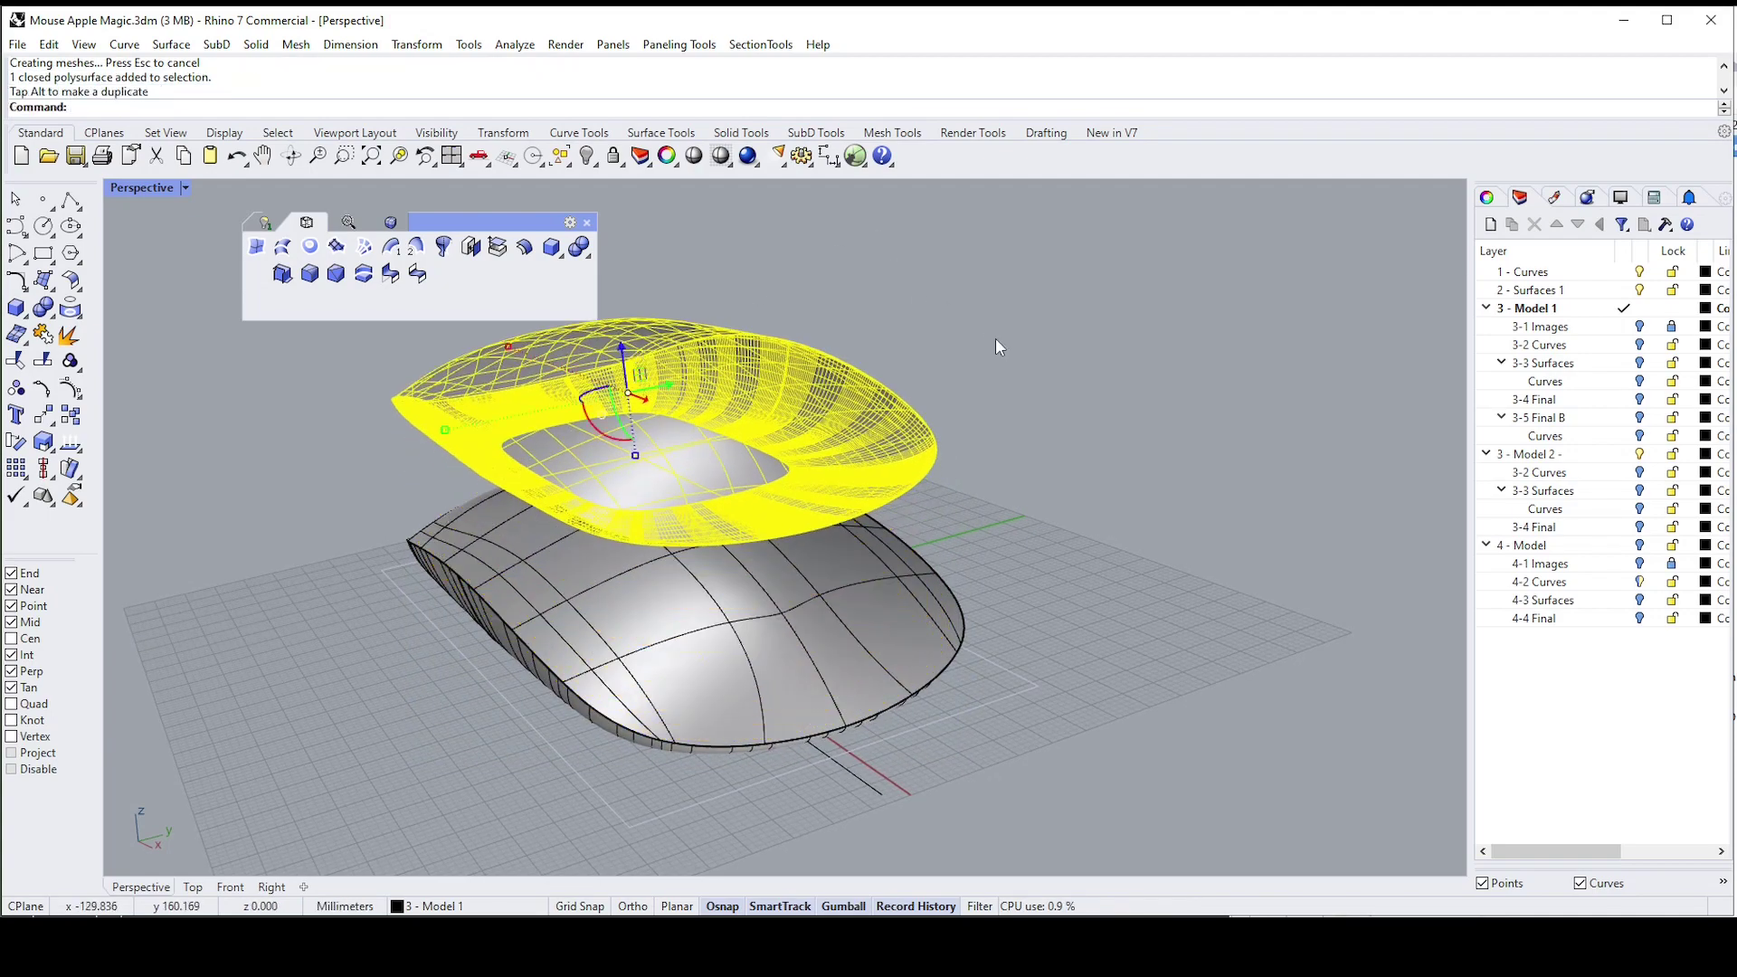
{"action": "key", "text": "ctrl+z"}
{"action": "key", "text": "Escape"}
{"action": "right_click_drag", "start_coordinate": [1005, 464], "coordinate": [930, 453]}
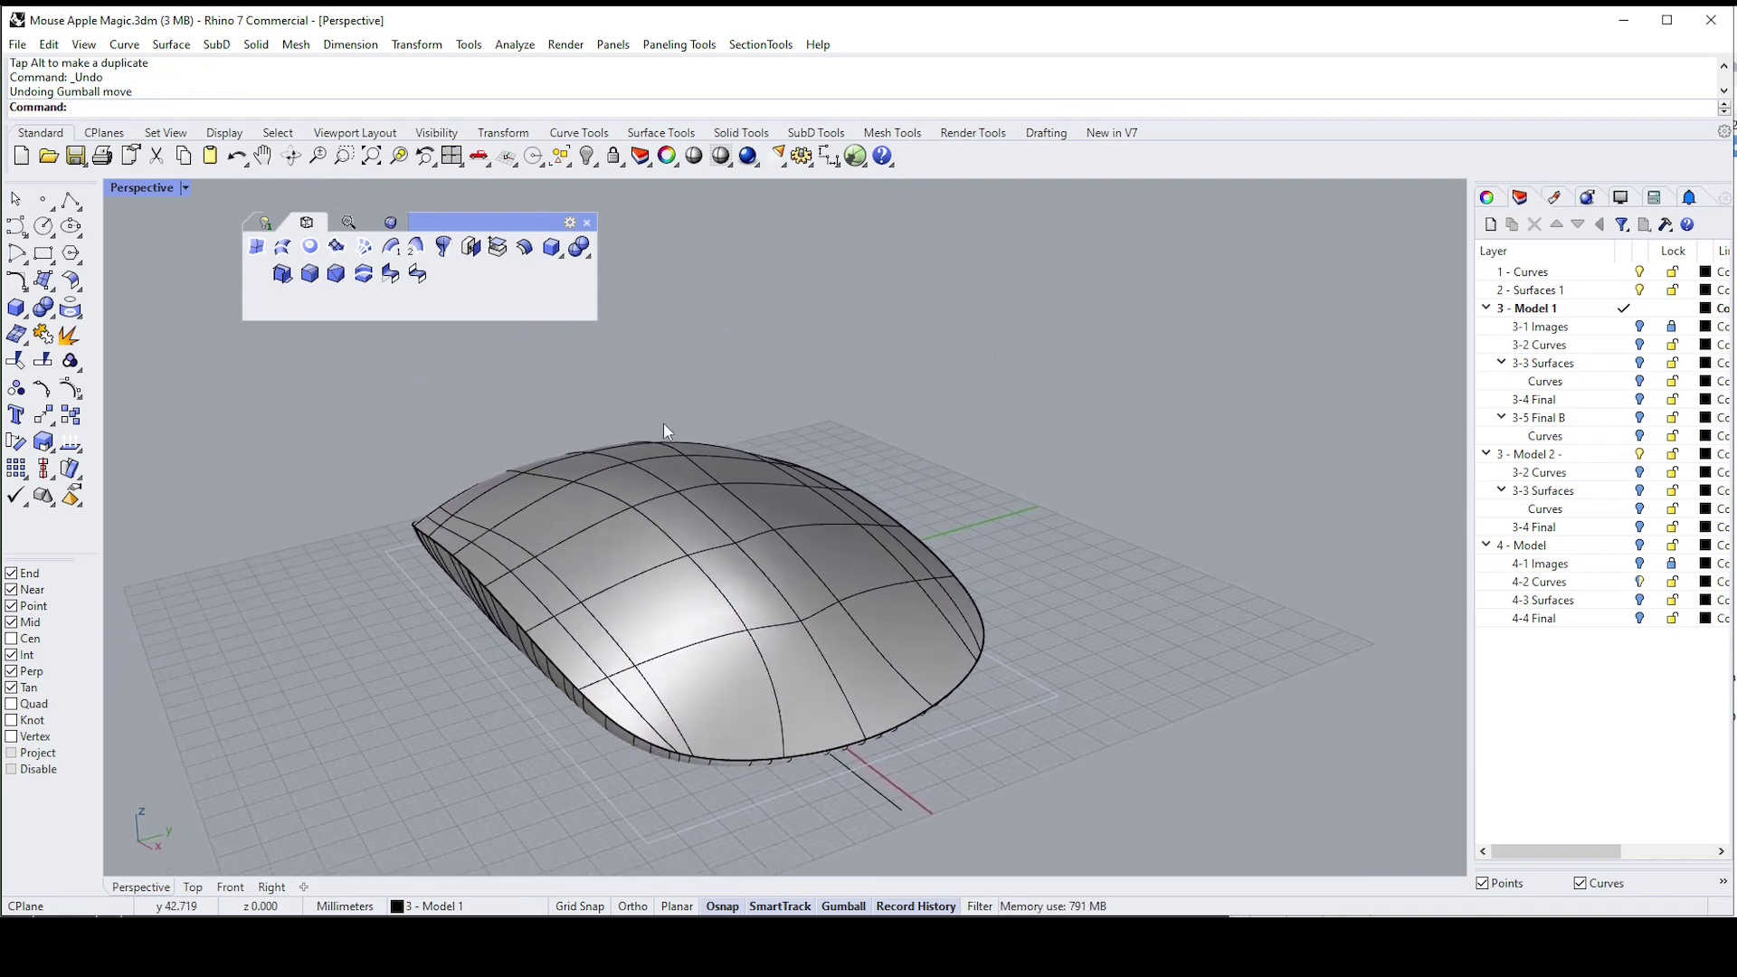
Try to subtract the inner offset solid from the mouse body with Boolean Difference, deleting the input
{"action": "left_click", "coordinate": [53, 317]}
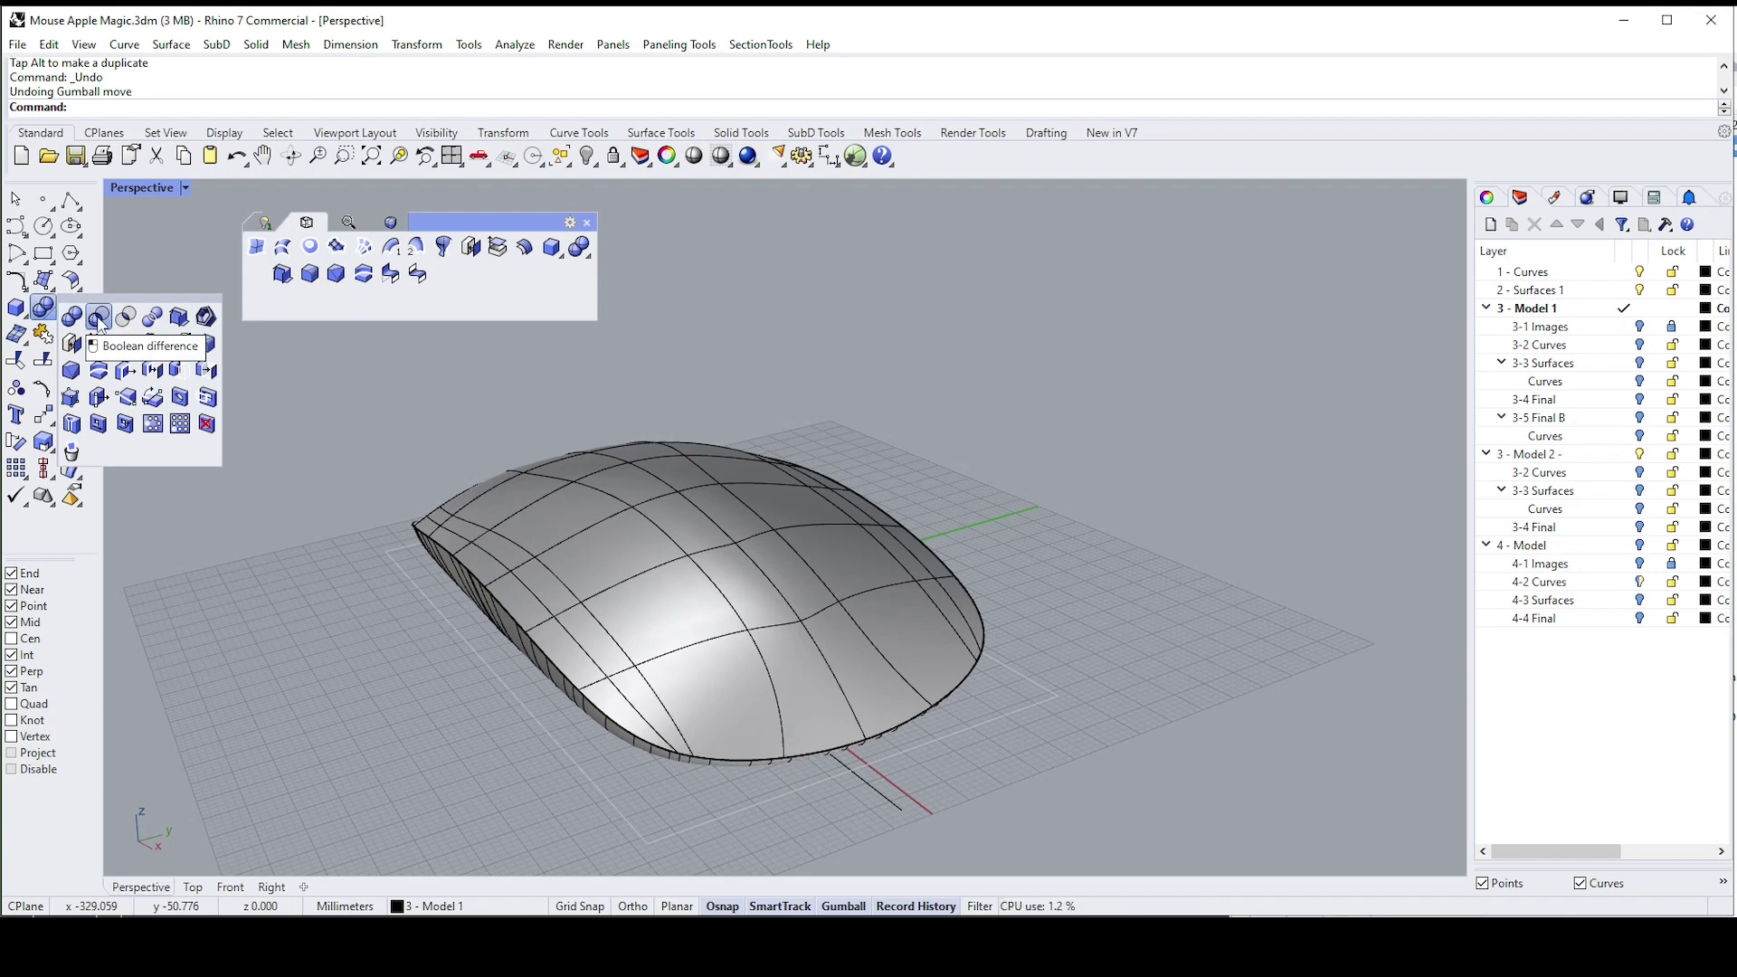
{"action": "left_click", "coordinate": [99, 319]}
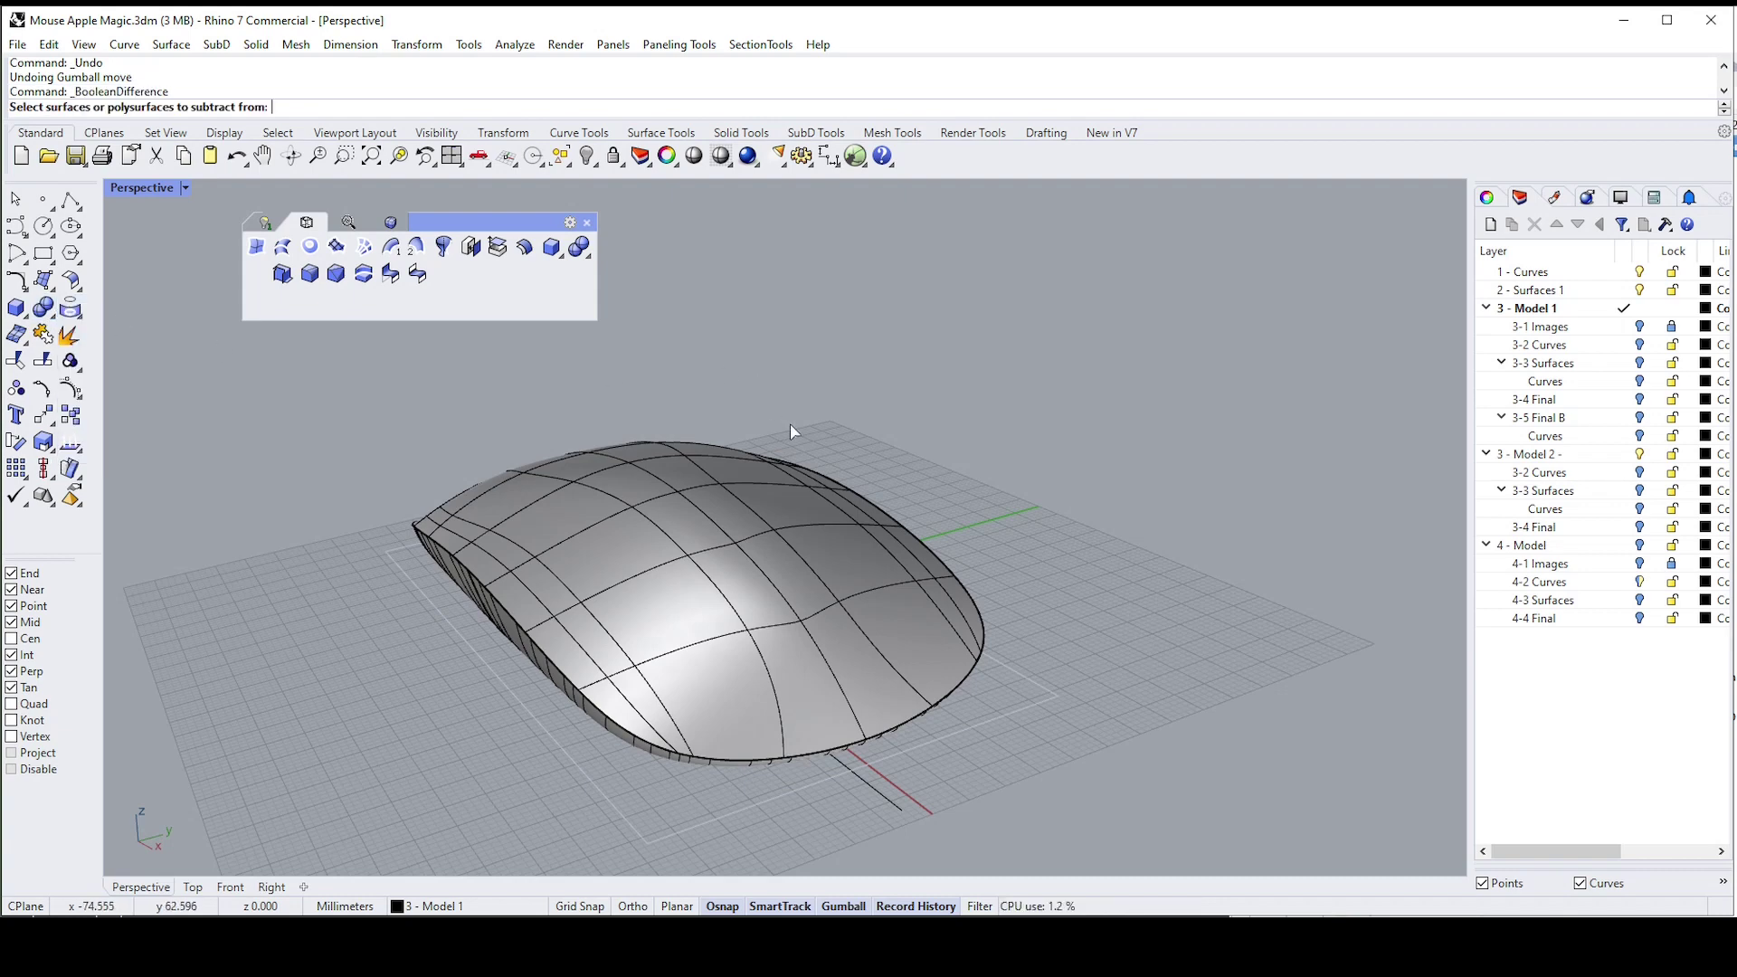
{"action": "left_click", "coordinate": [768, 487]}
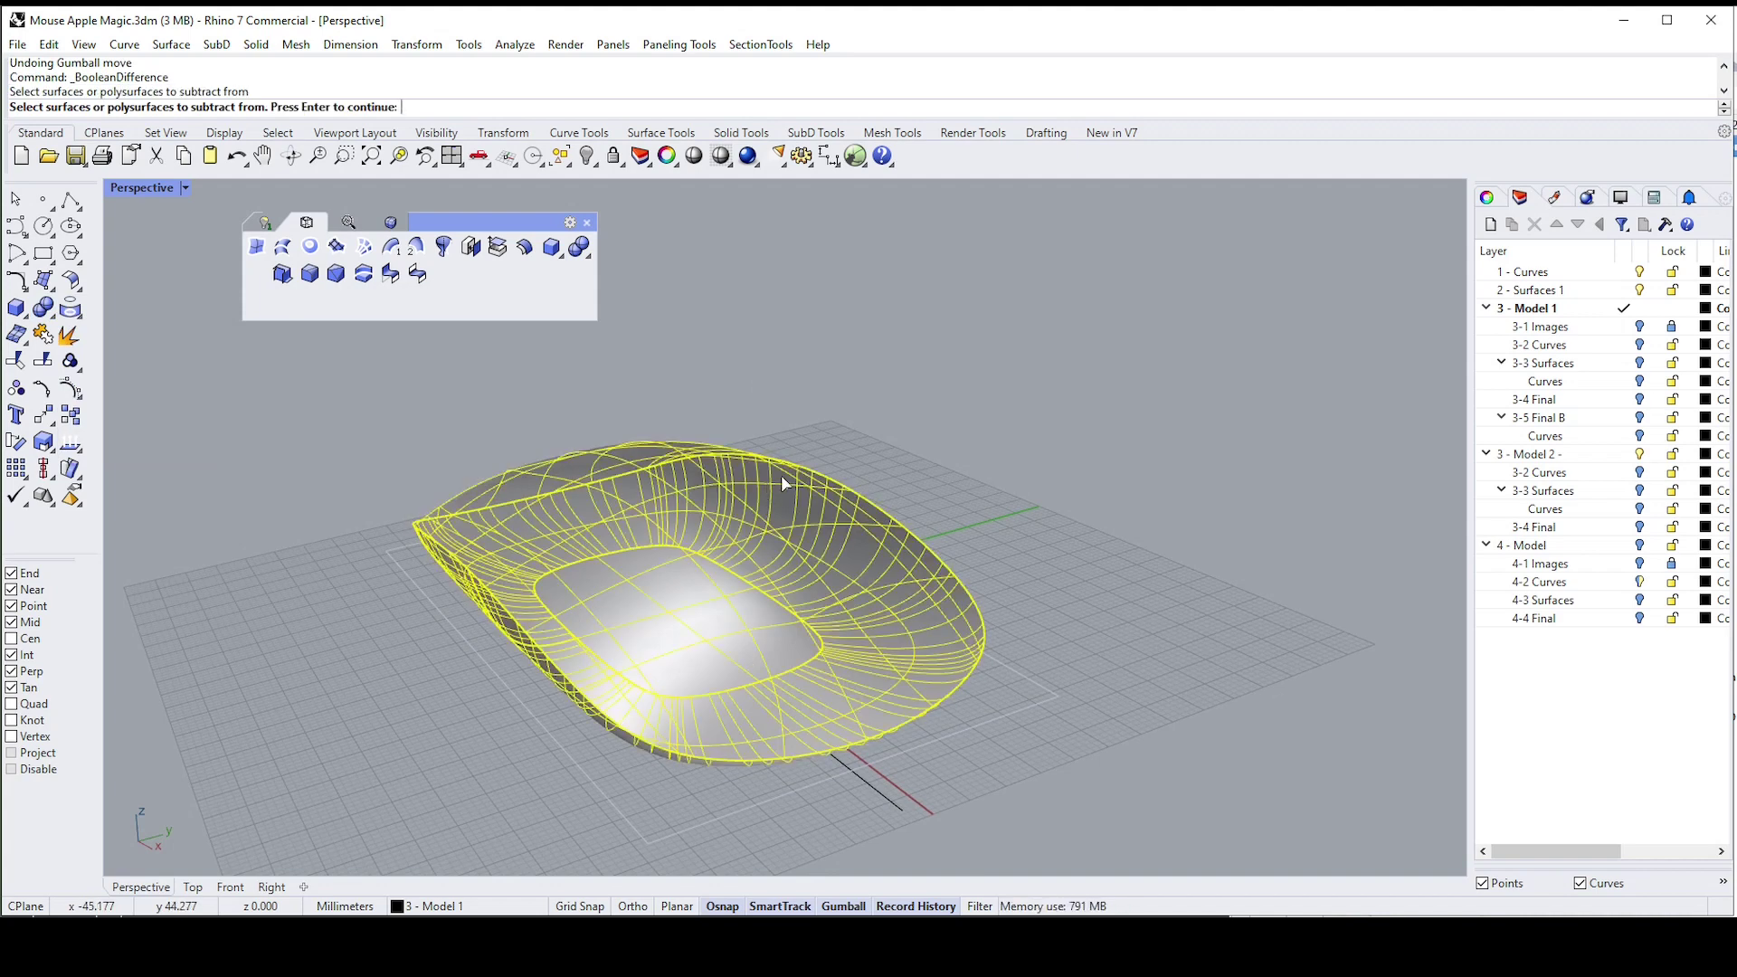
{"action": "key", "text": "Return"}
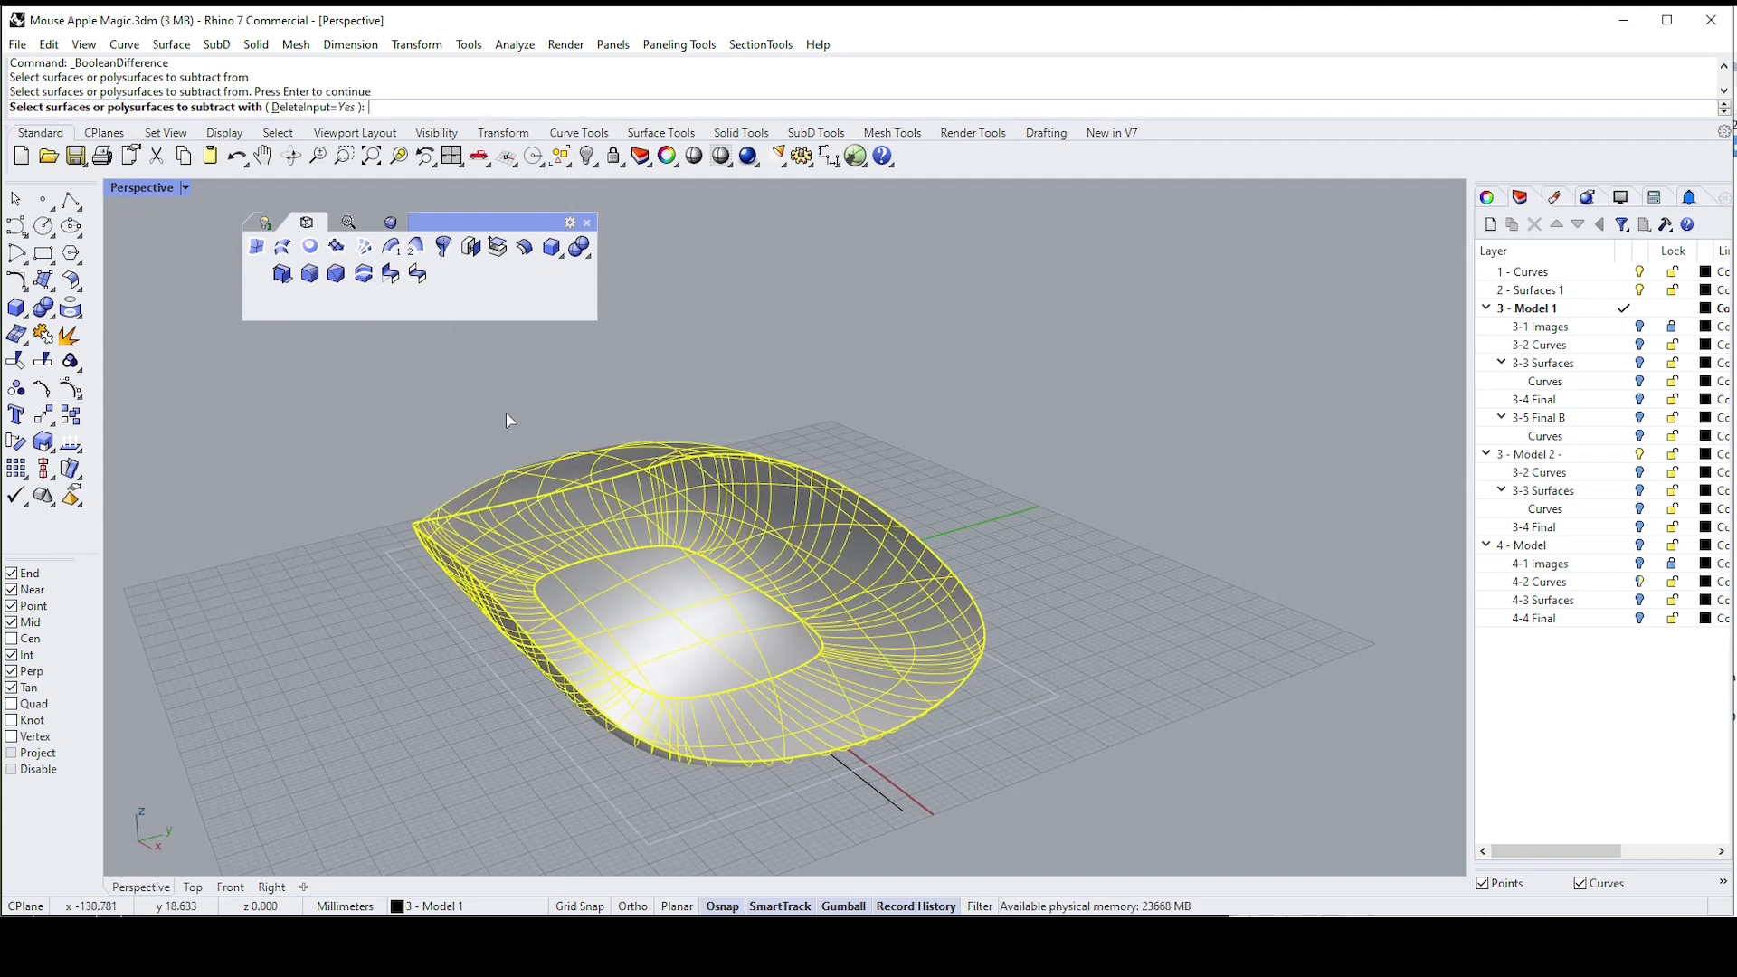
{"action": "left_click_drag", "start_coordinate": [352, 391], "coordinate": [975, 806]}
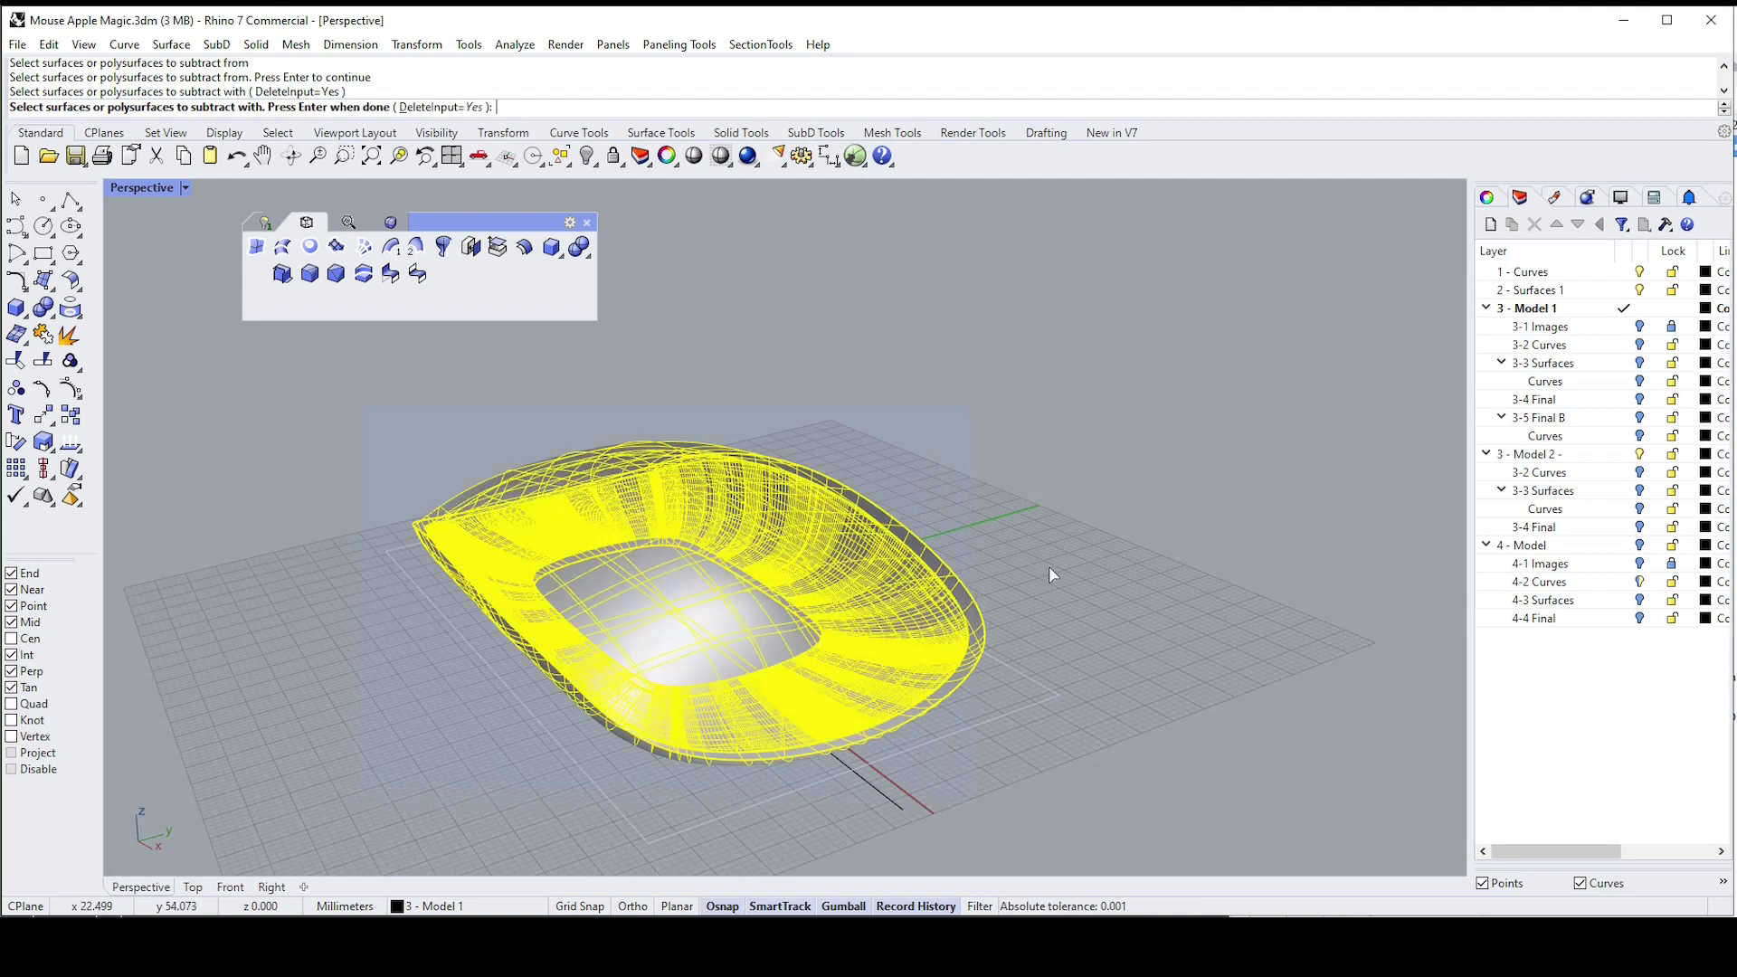
{"action": "key", "text": "Return"}
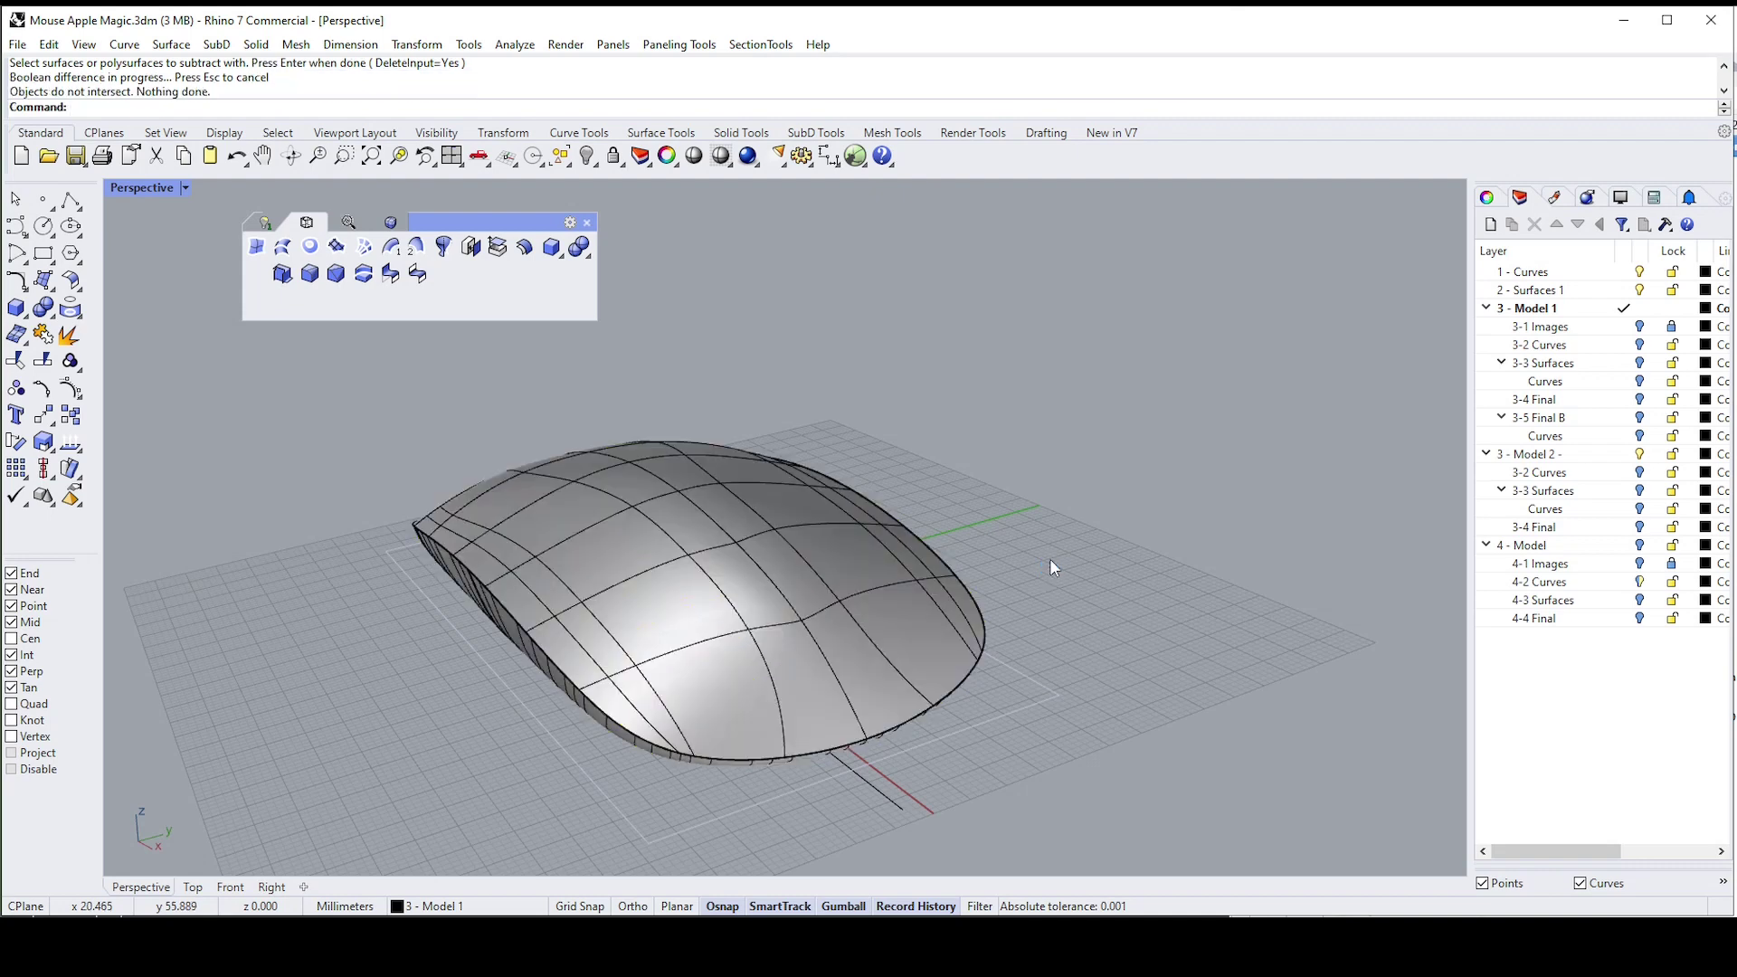
Place a clipping plane in the Front view as a rectangle enclosing the mouse body, cutting it open in the Perspective view
{"action": "type", "text": "ClippingPlane"}
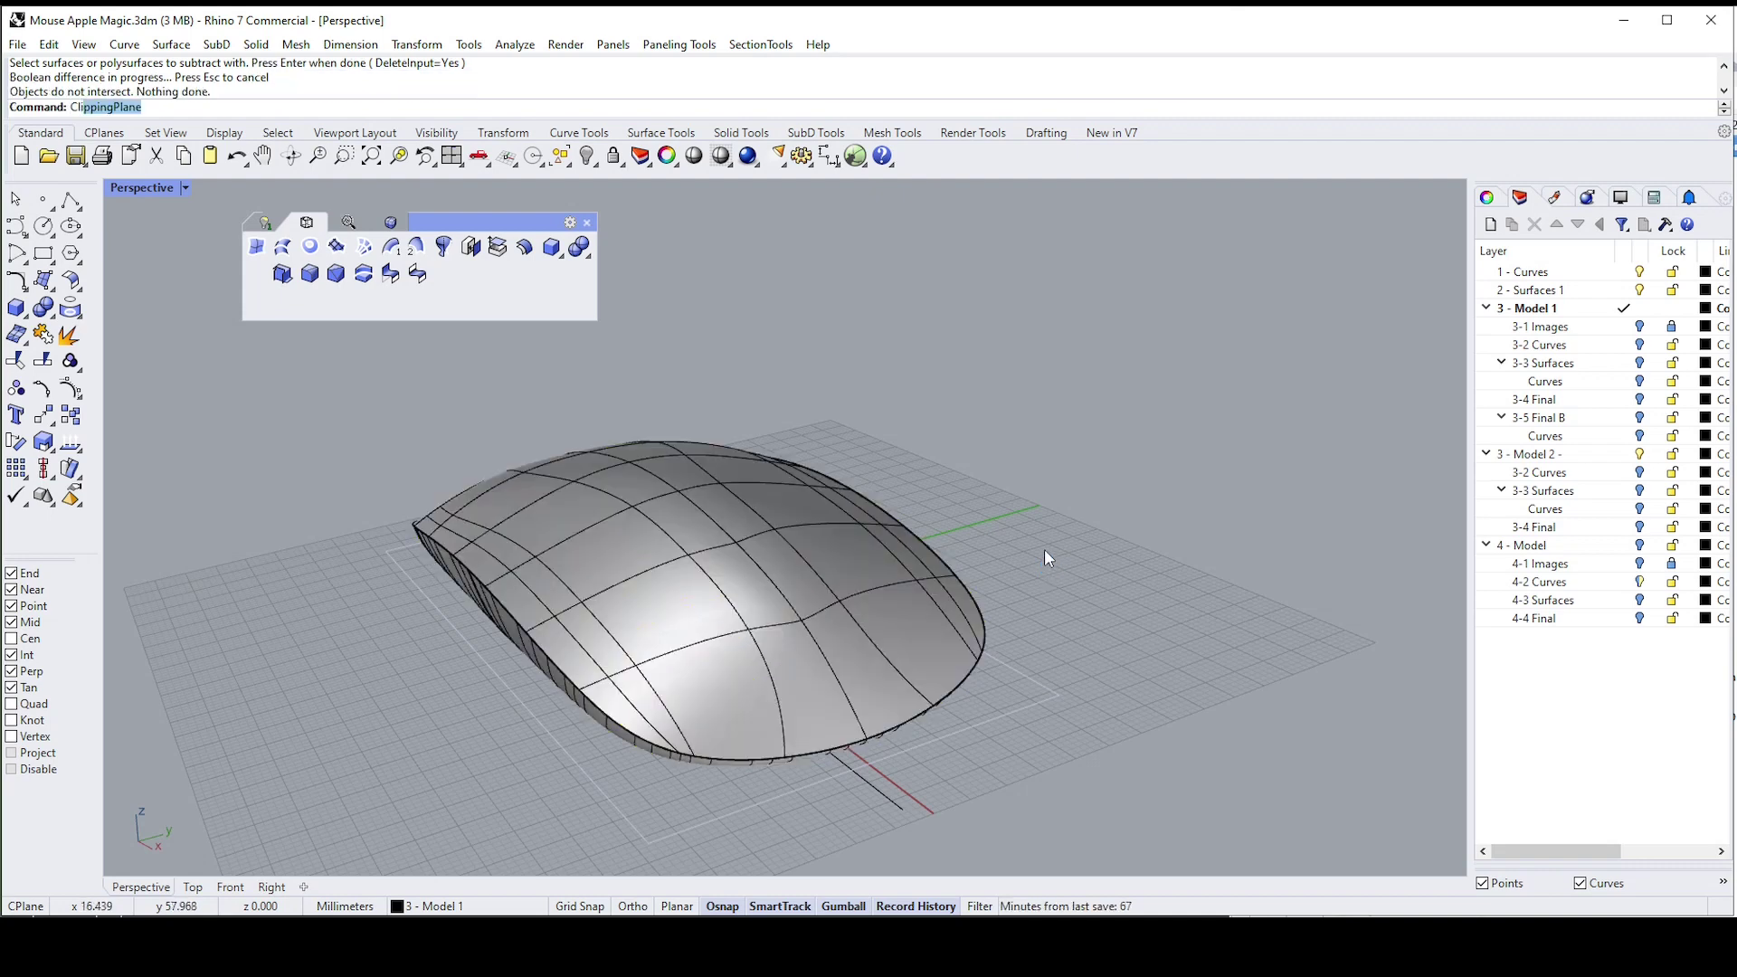
{"action": "key", "text": "Return"}
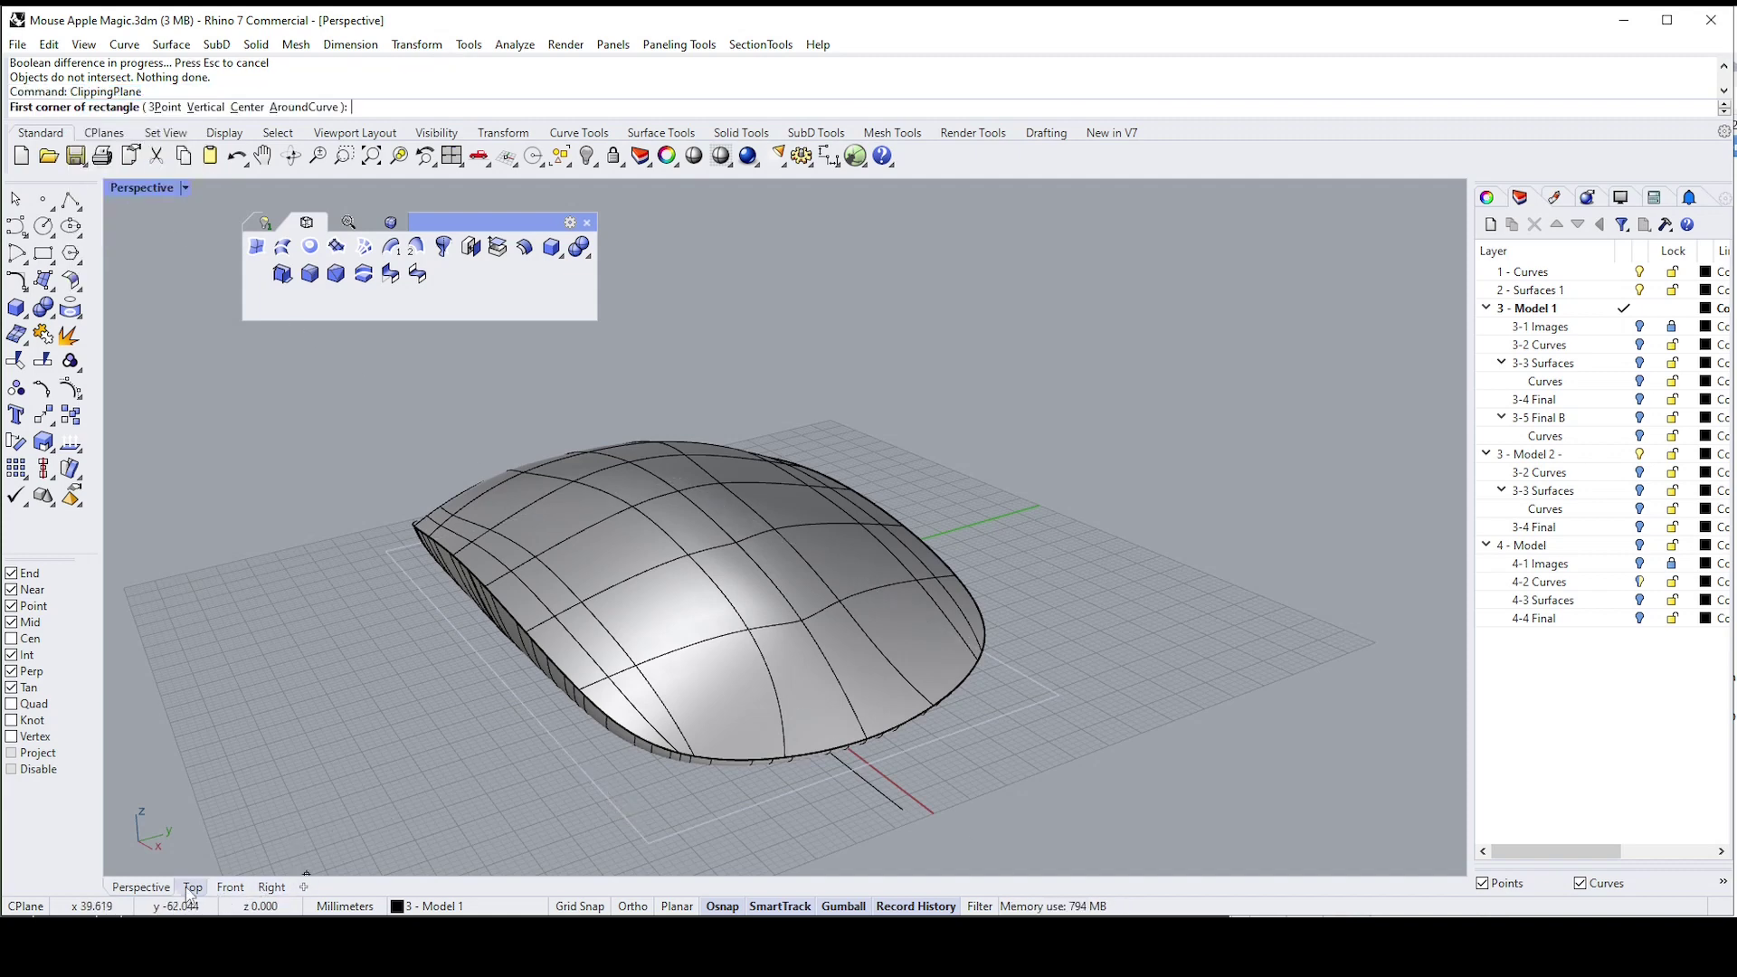
{"action": "left_click", "coordinate": [229, 888]}
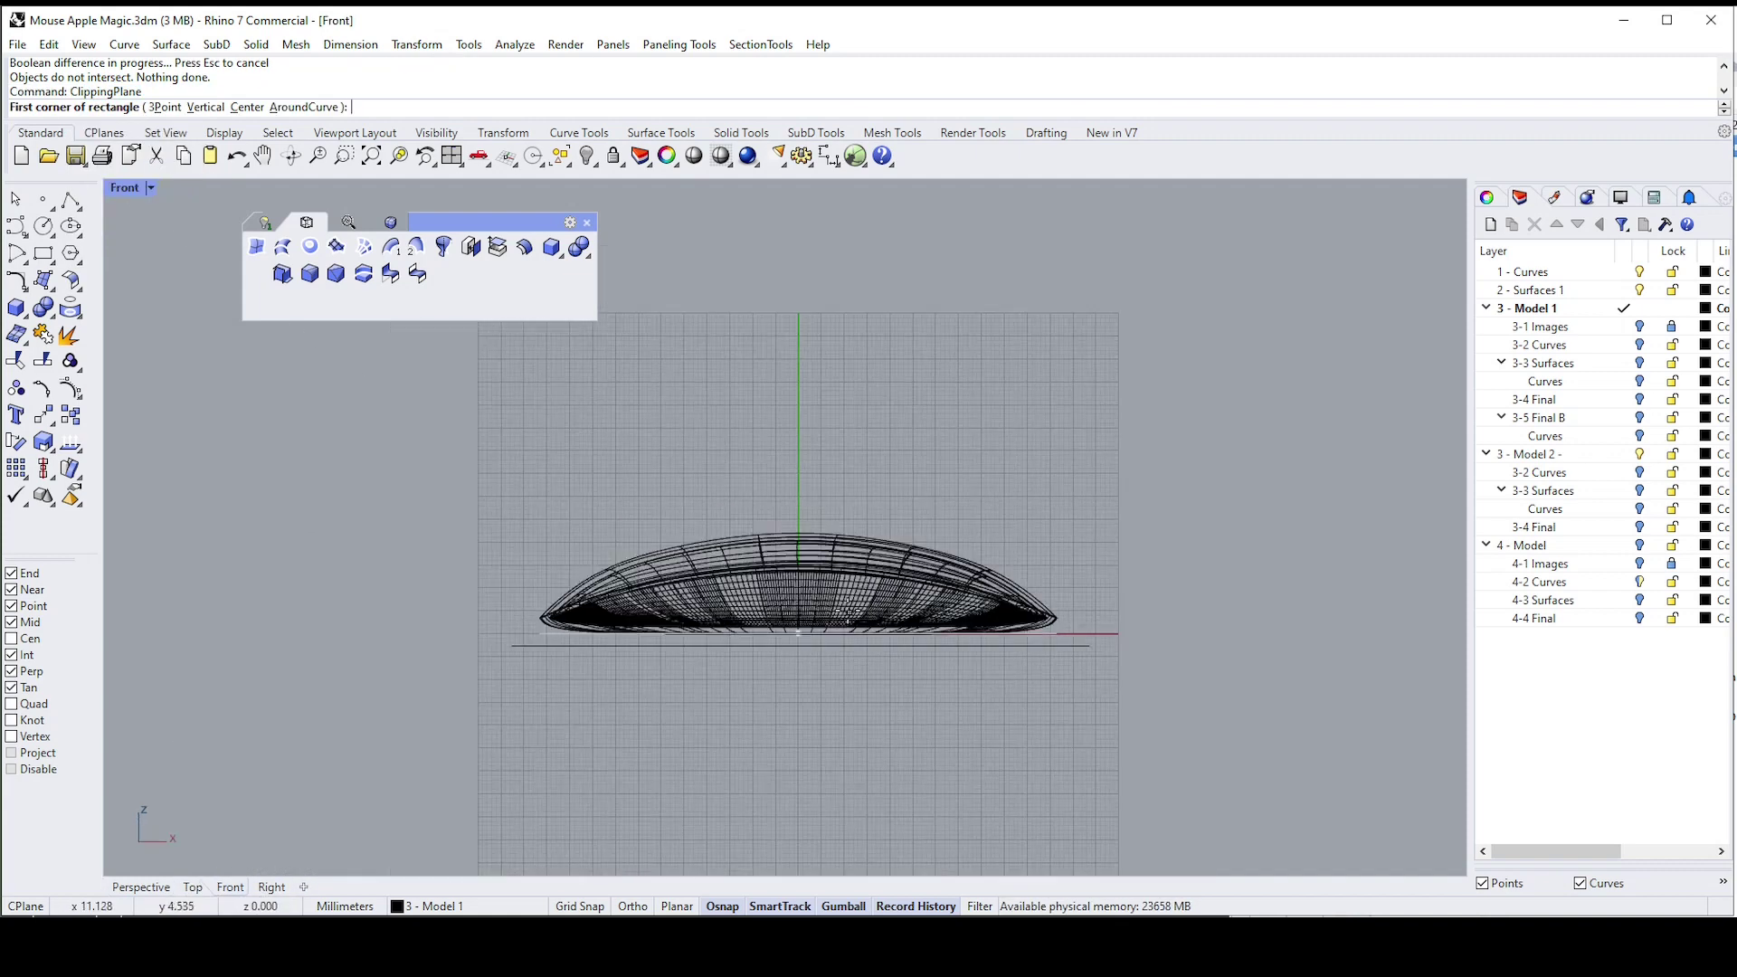
{"action": "left_click", "coordinate": [481, 496]}
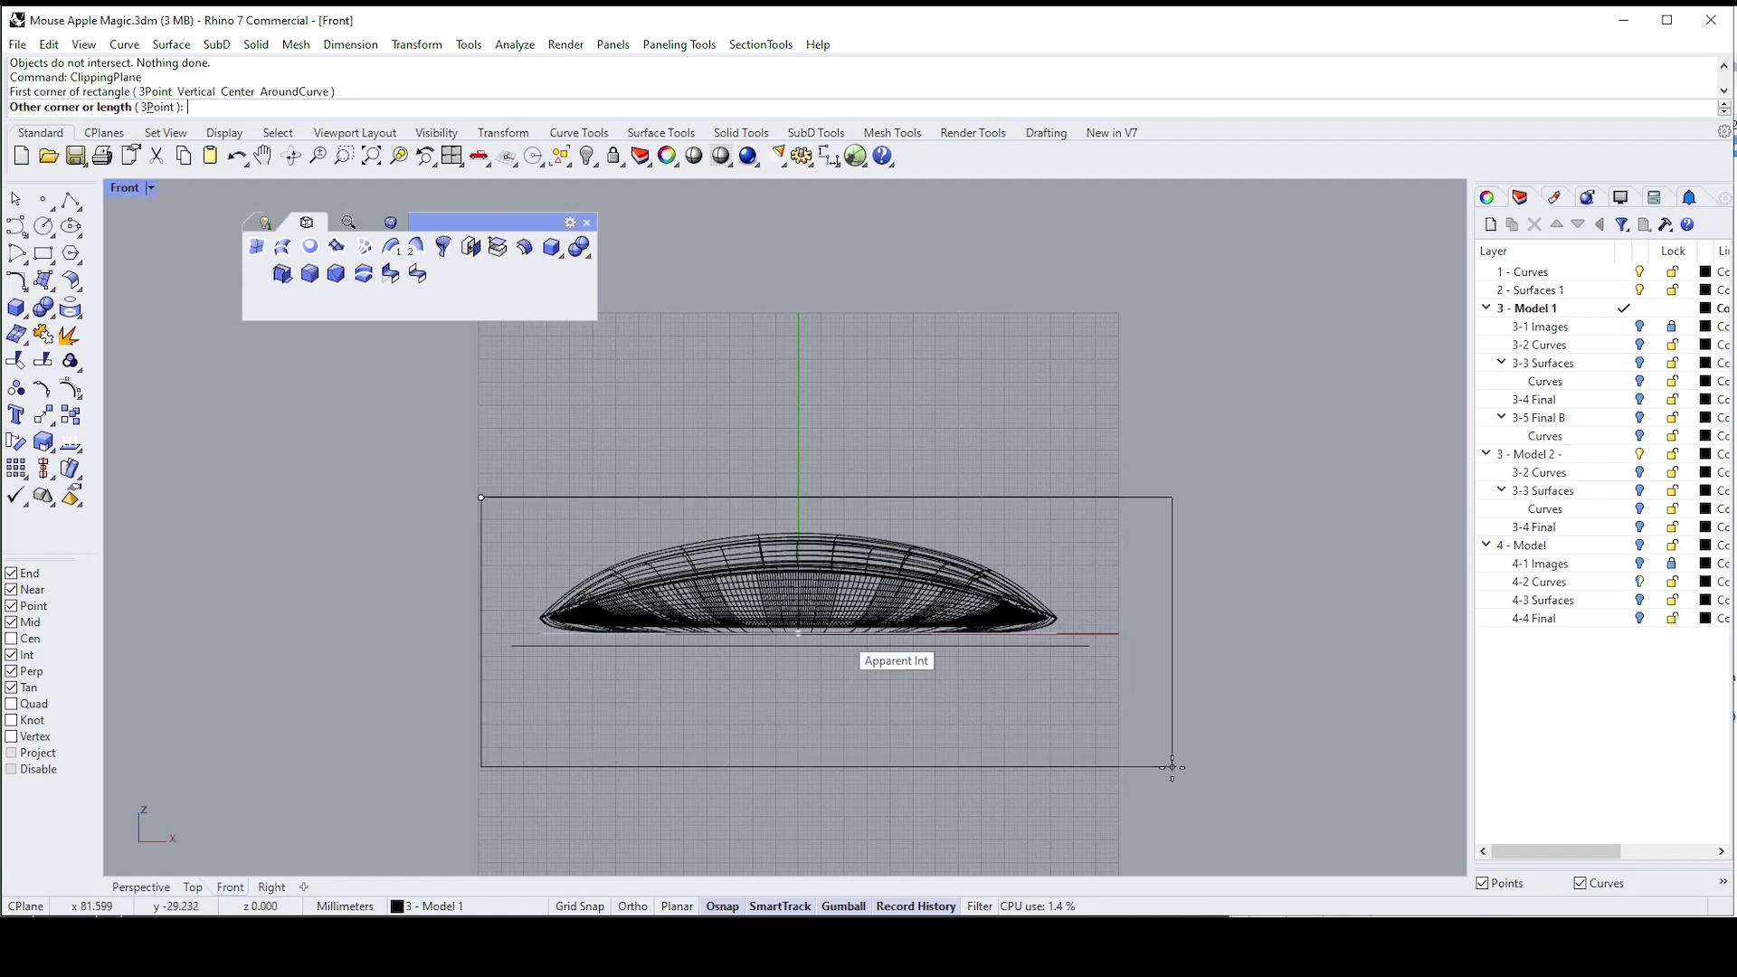
{"action": "left_click", "coordinate": [1091, 764]}
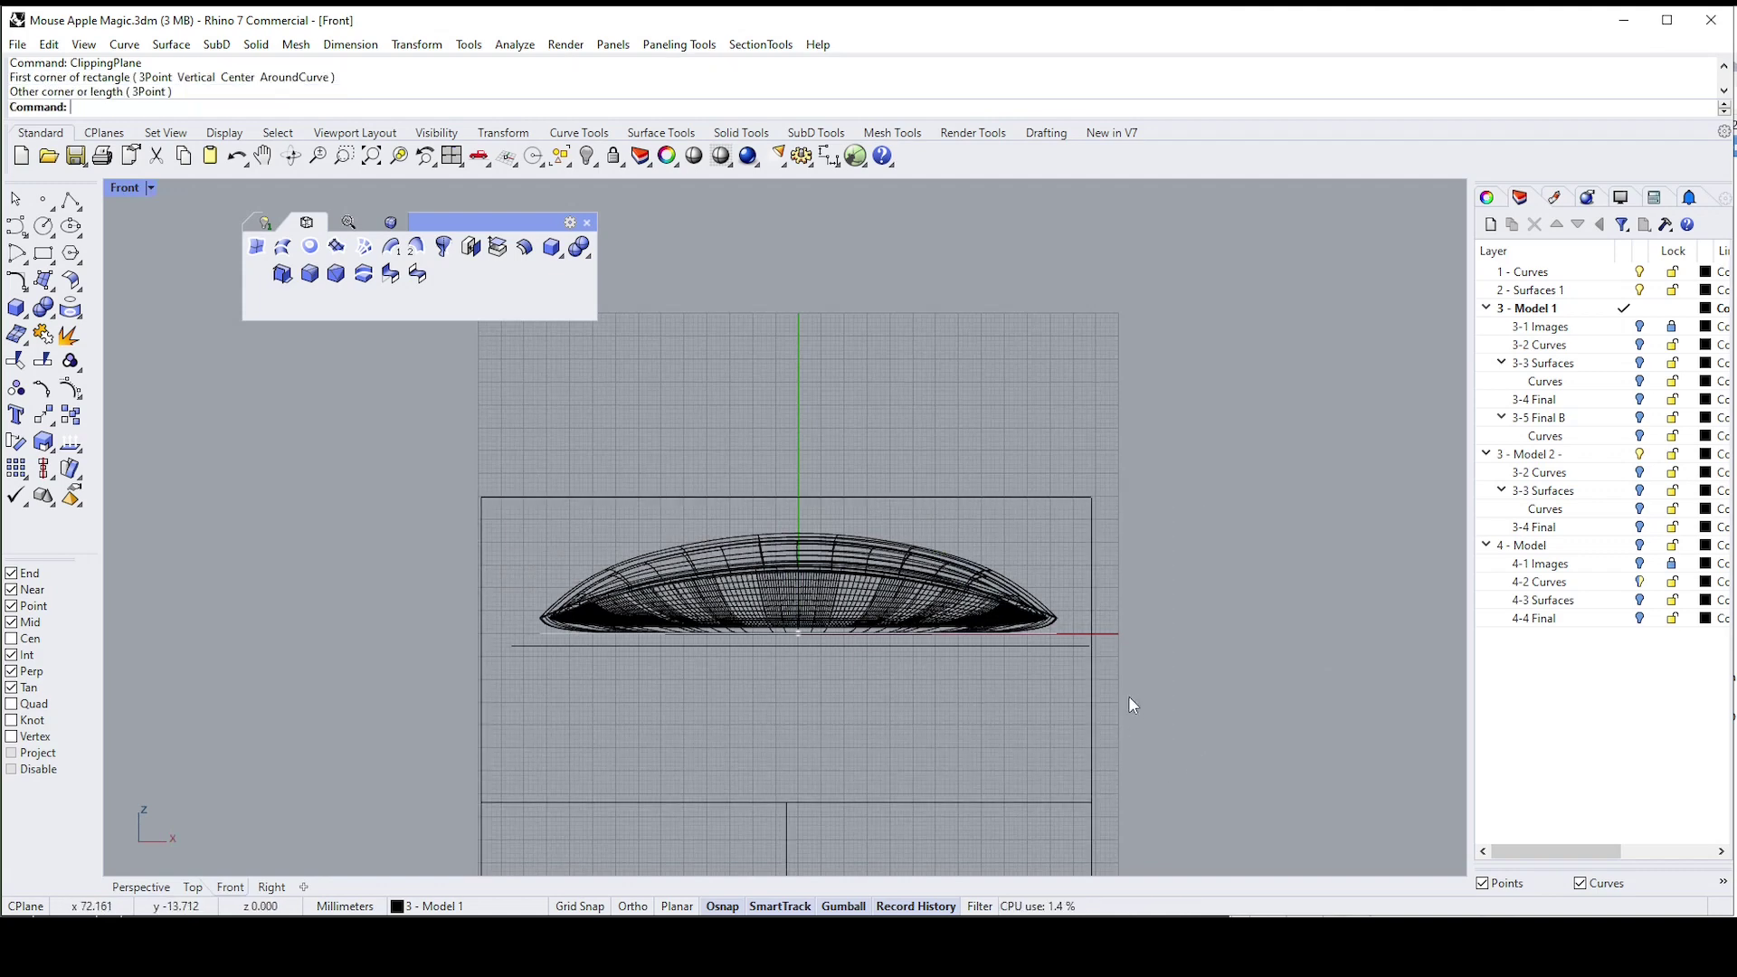
{"action": "type", "text": "z"}
{"action": "key", "text": "Return"}
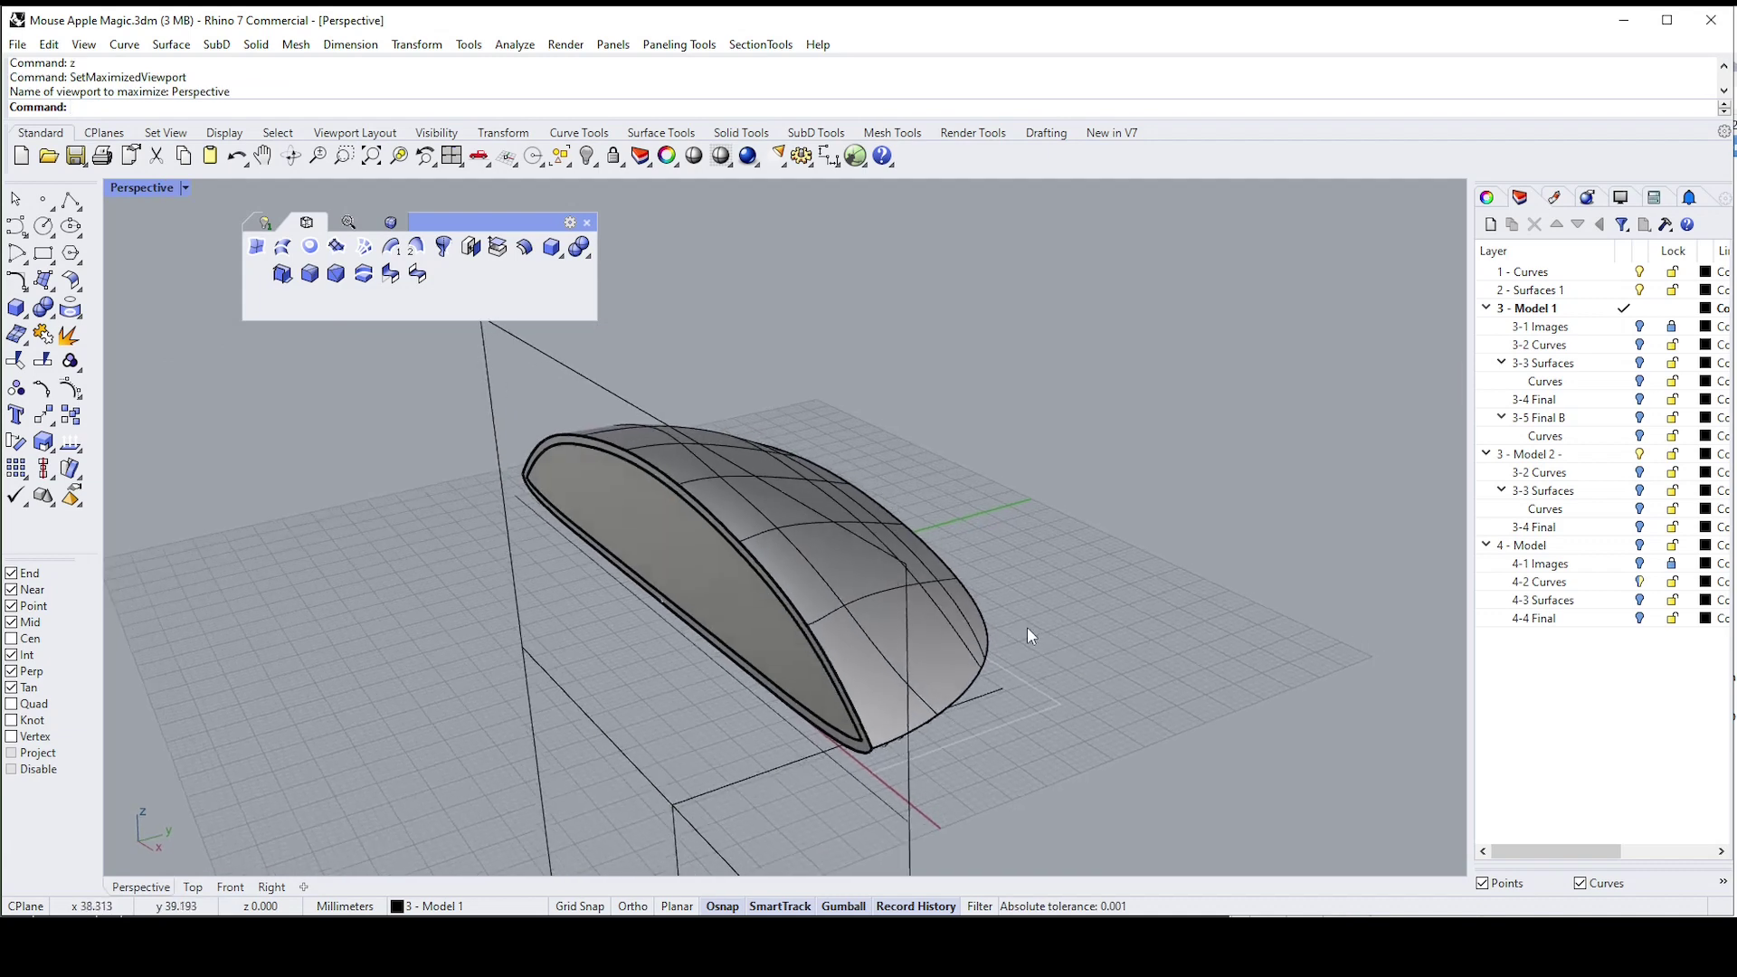
Move the inner offset solid out beside the clipped mouse body and select the outer body to compare the two solids
{"action": "left_click", "coordinate": [736, 590]}
{"action": "left_click_drag", "start_coordinate": [698, 524], "coordinate": [1174, 422]}
{"action": "left_click", "coordinate": [1321, 347]}
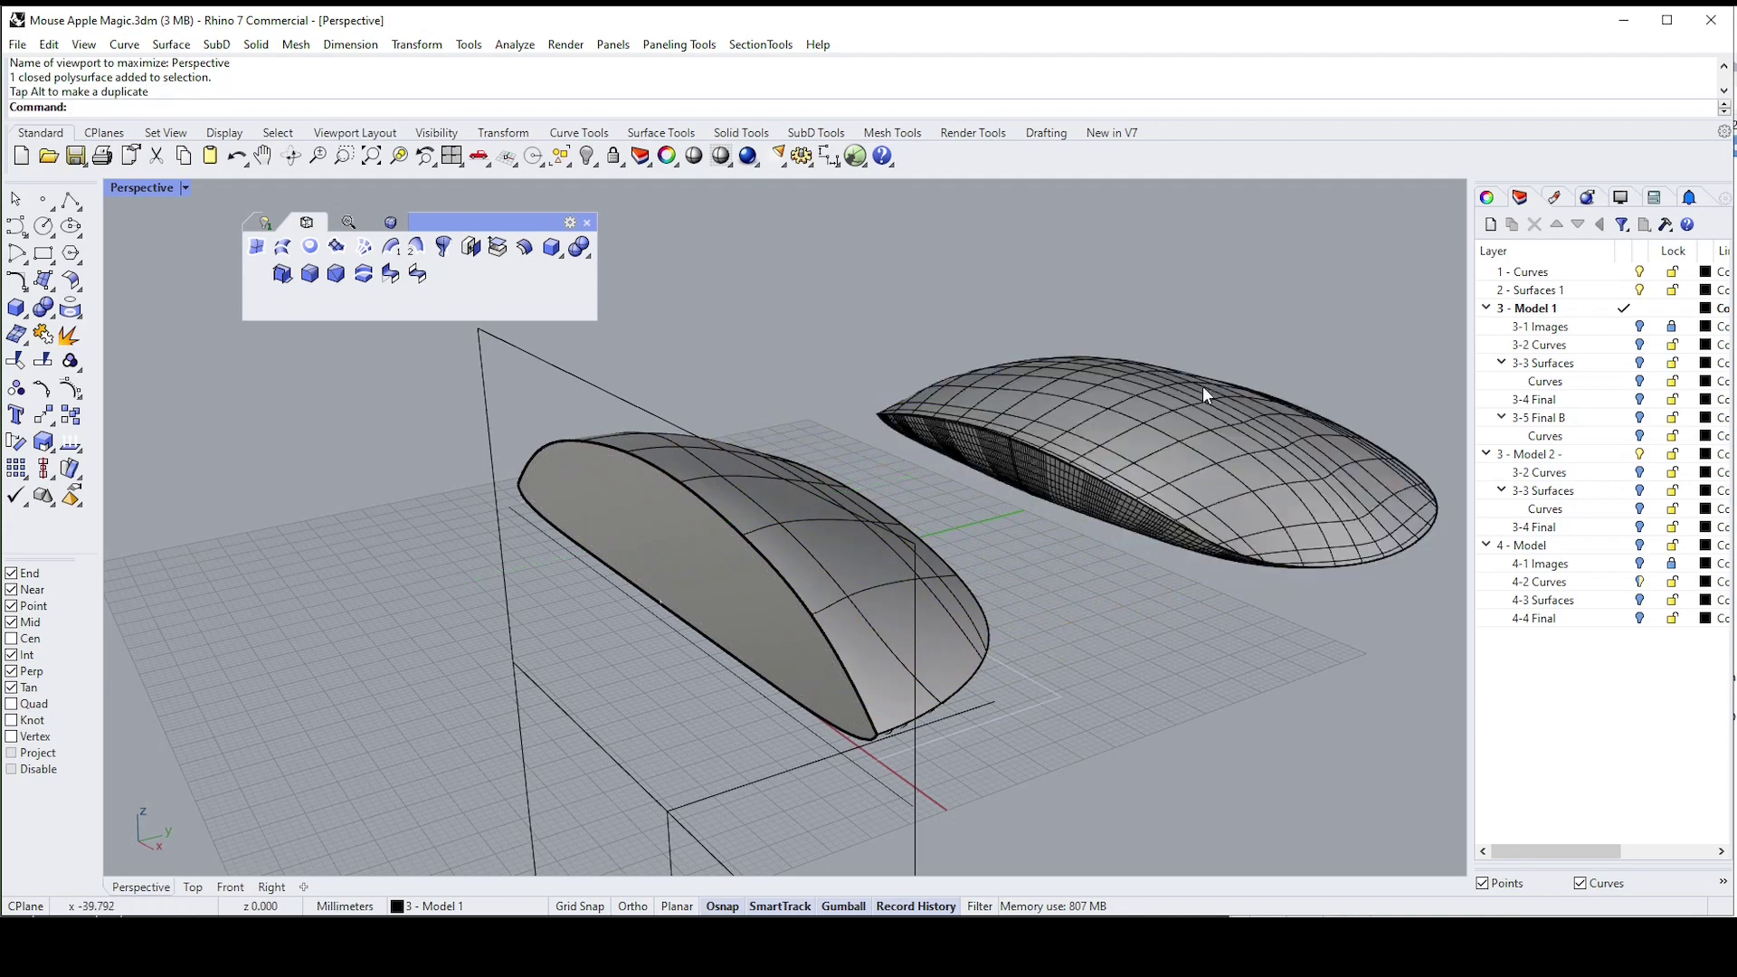
{"action": "right_click_drag", "start_coordinate": [670, 565], "coordinate": [723, 561]}
{"action": "left_click", "coordinate": [649, 512]}
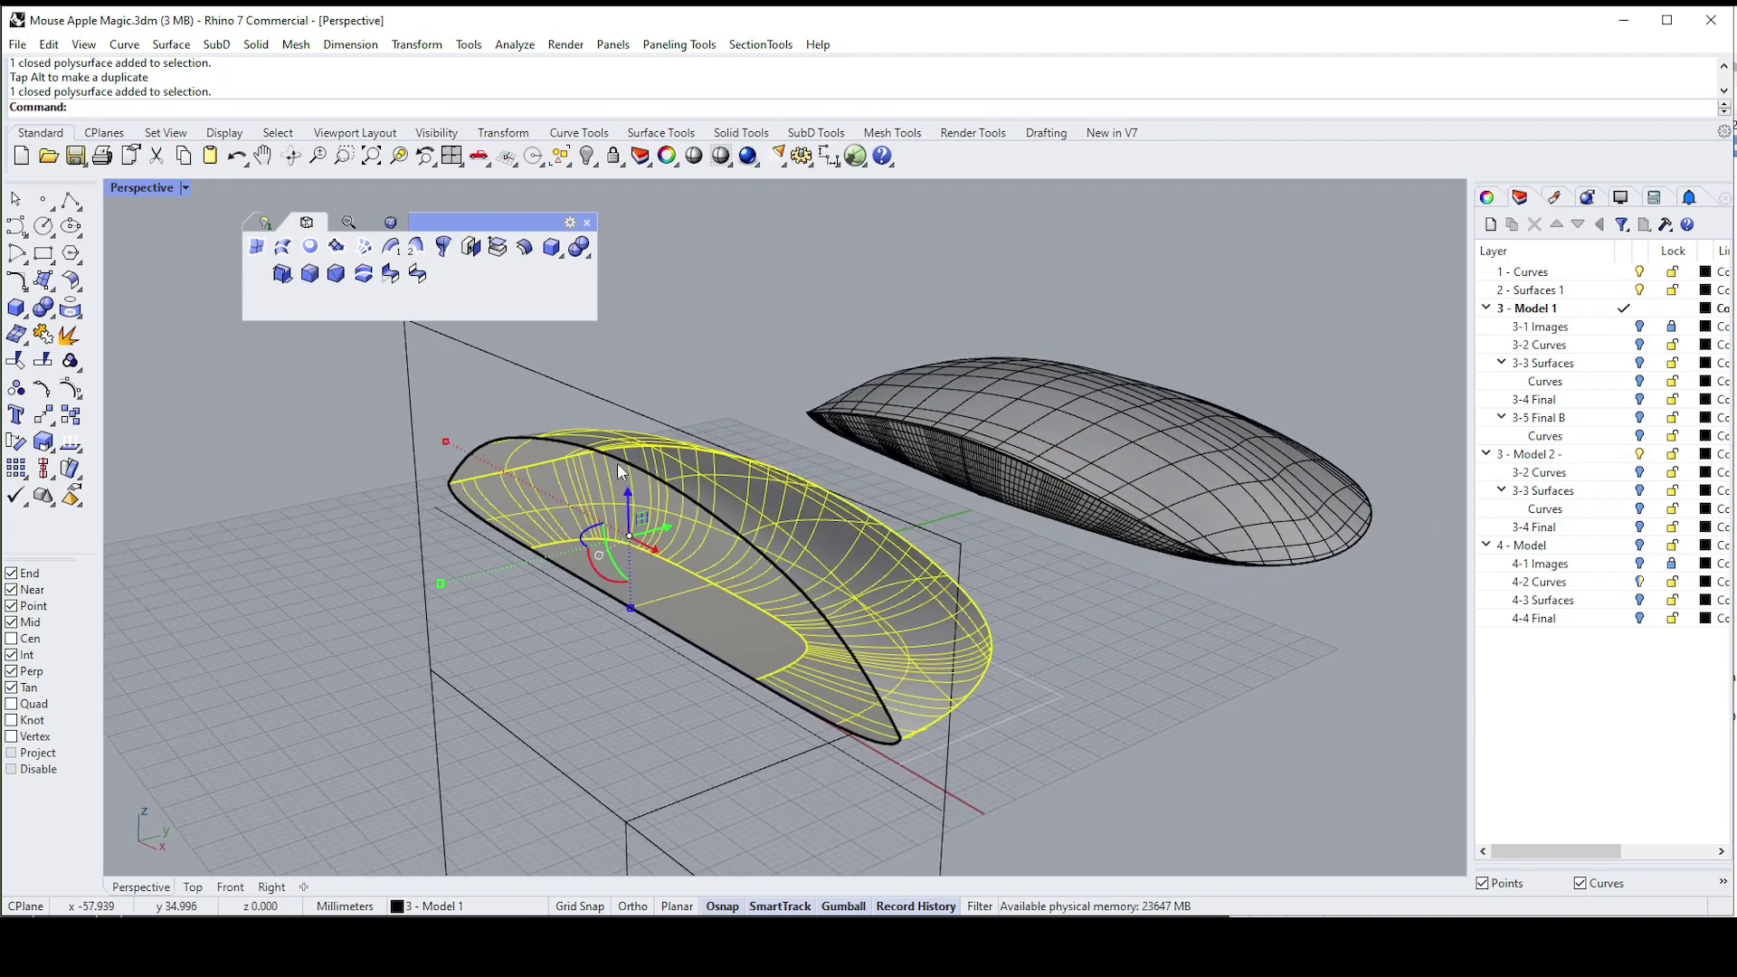
{"action": "left_click", "coordinate": [778, 386]}
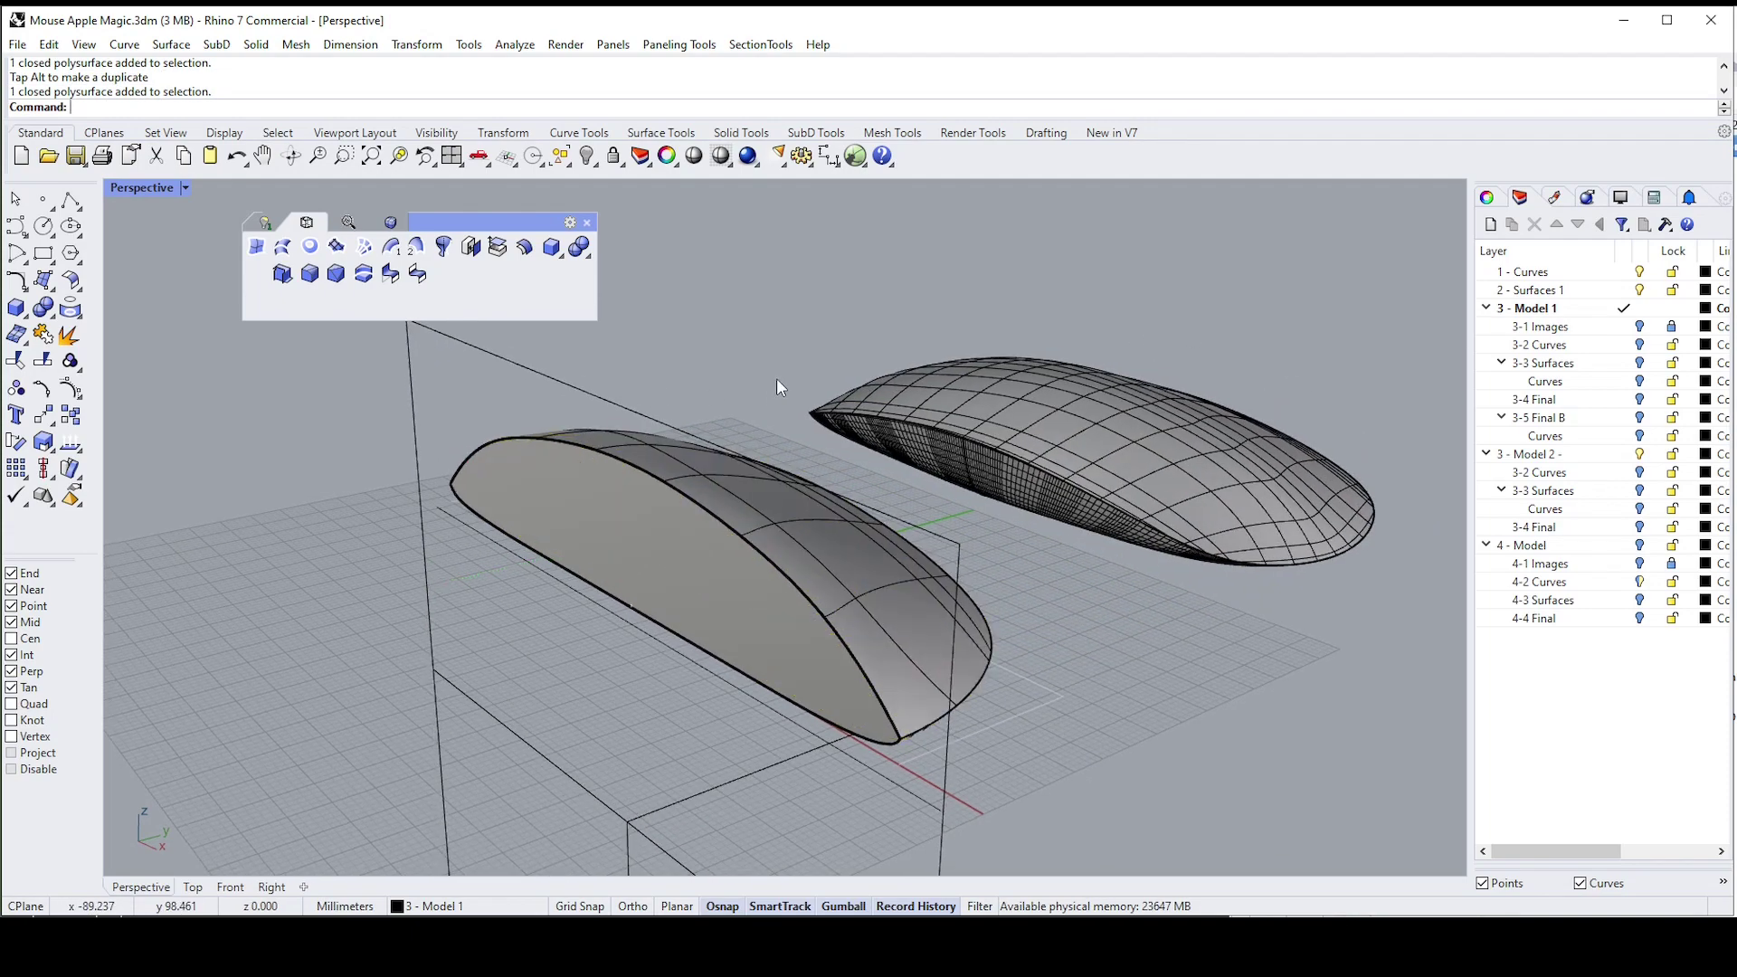
Undo the move of the inner offset solid and delete the clipping plane
{"action": "key", "text": "ctrl+z"}
{"action": "left_click", "coordinate": [806, 393]}
{"action": "left_click", "coordinate": [962, 550]}
{"action": "key", "text": "Delete"}
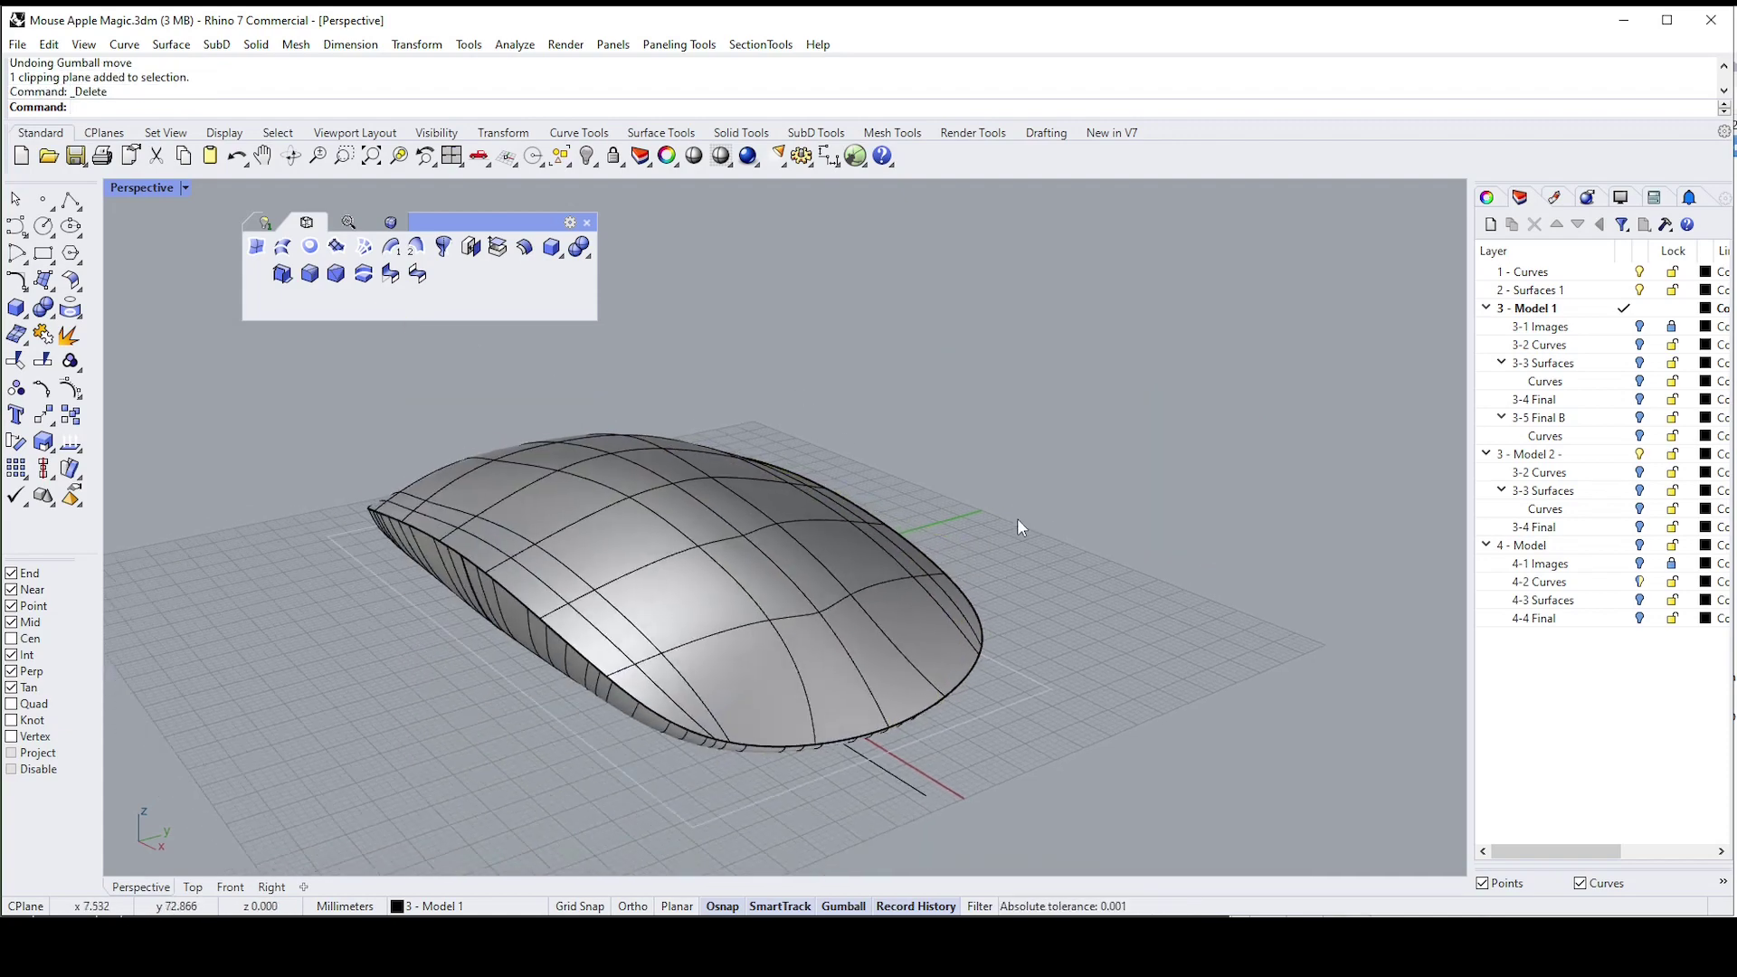
Hide the outer mouse body, leaving the inner offset solid exposed
{"action": "right_click_drag", "start_coordinate": [1017, 519], "coordinate": [855, 566]}
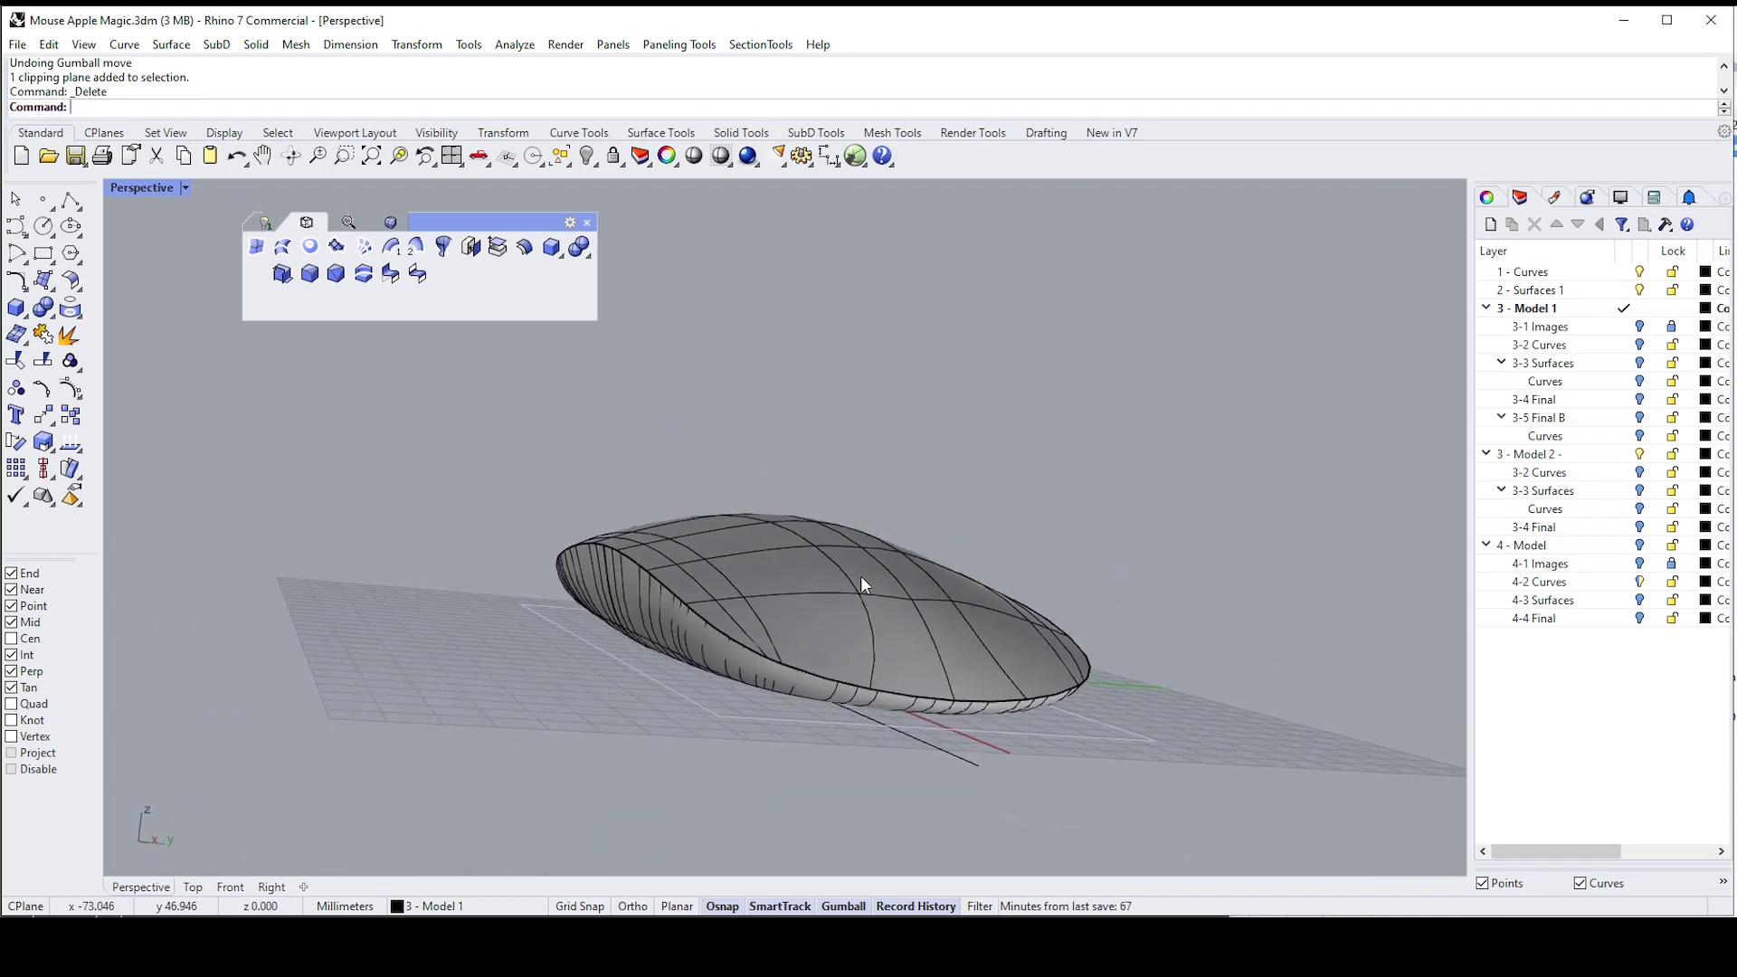
{"action": "mouse_move", "coordinate": [864, 586]}
{"action": "right_mouse_down"}
{"action": "mouse_move", "coordinate": [871, 637]}
{"action": "mouse_move", "coordinate": [845, 707]}
{"action": "mouse_move", "coordinate": [911, 588]}
{"action": "mouse_move", "coordinate": [901, 567]}
{"action": "mouse_move", "coordinate": [841, 677]}
{"action": "mouse_move", "coordinate": [809, 666]}
{"action": "mouse_move", "coordinate": [855, 679]}
{"action": "mouse_move", "coordinate": [859, 615]}
{"action": "right_mouse_up"}
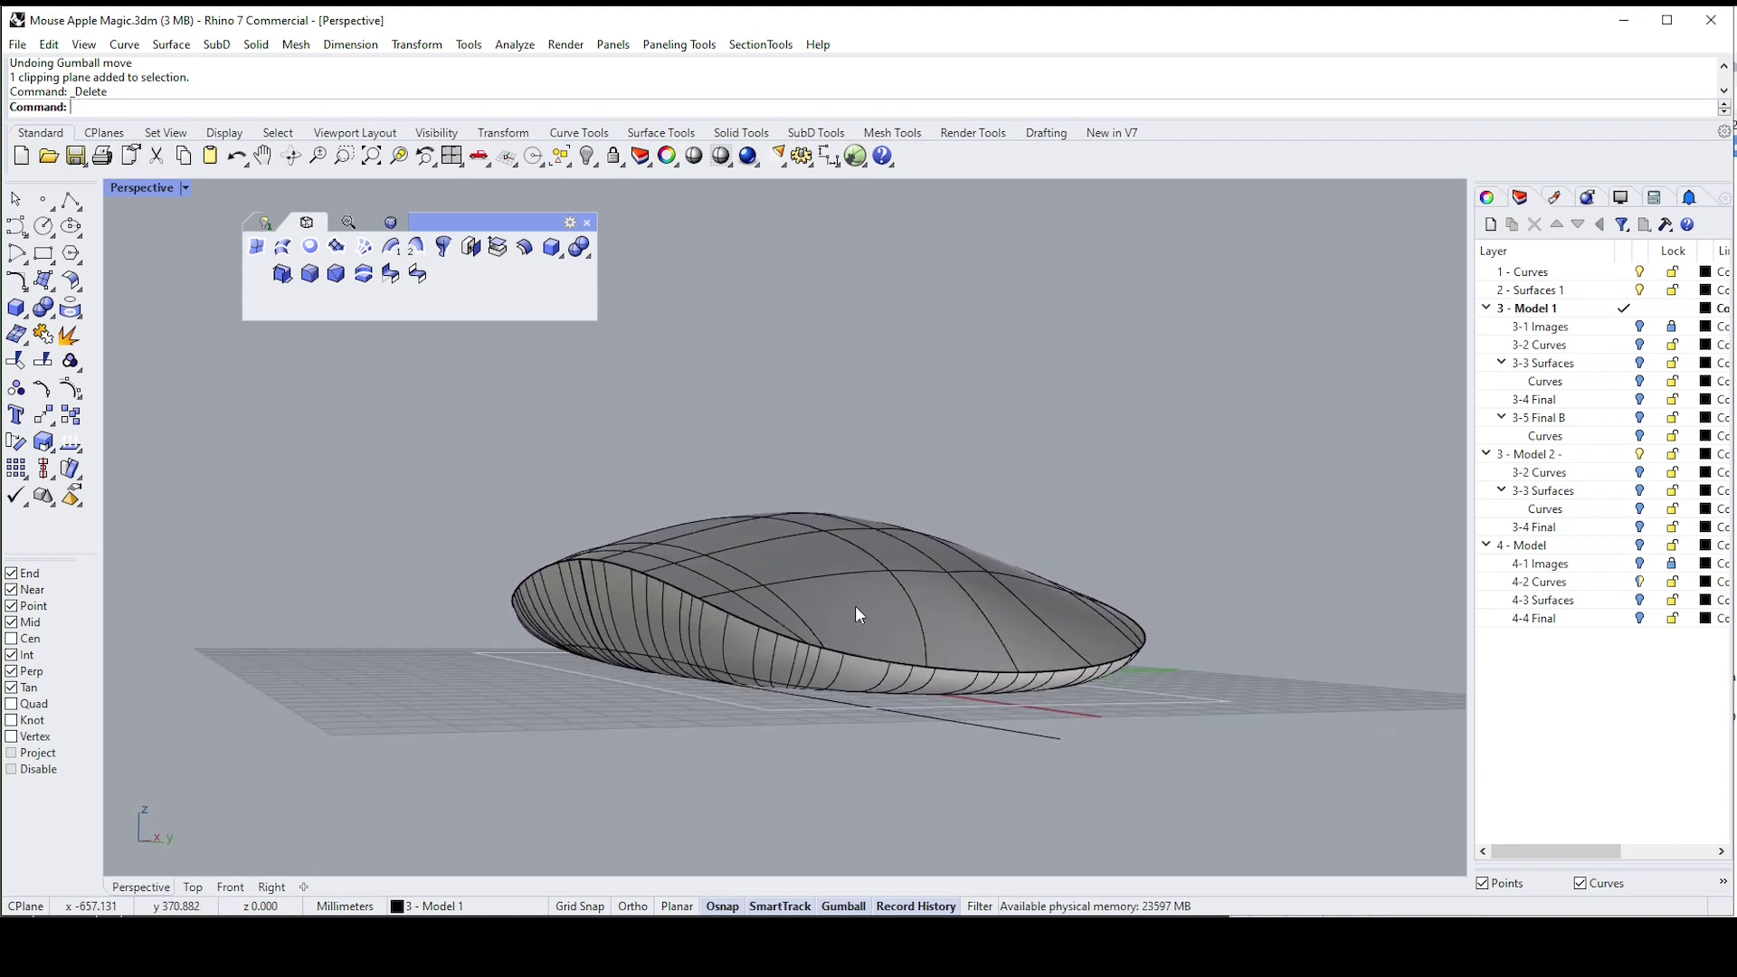
{"action": "left_click", "coordinate": [898, 586]}
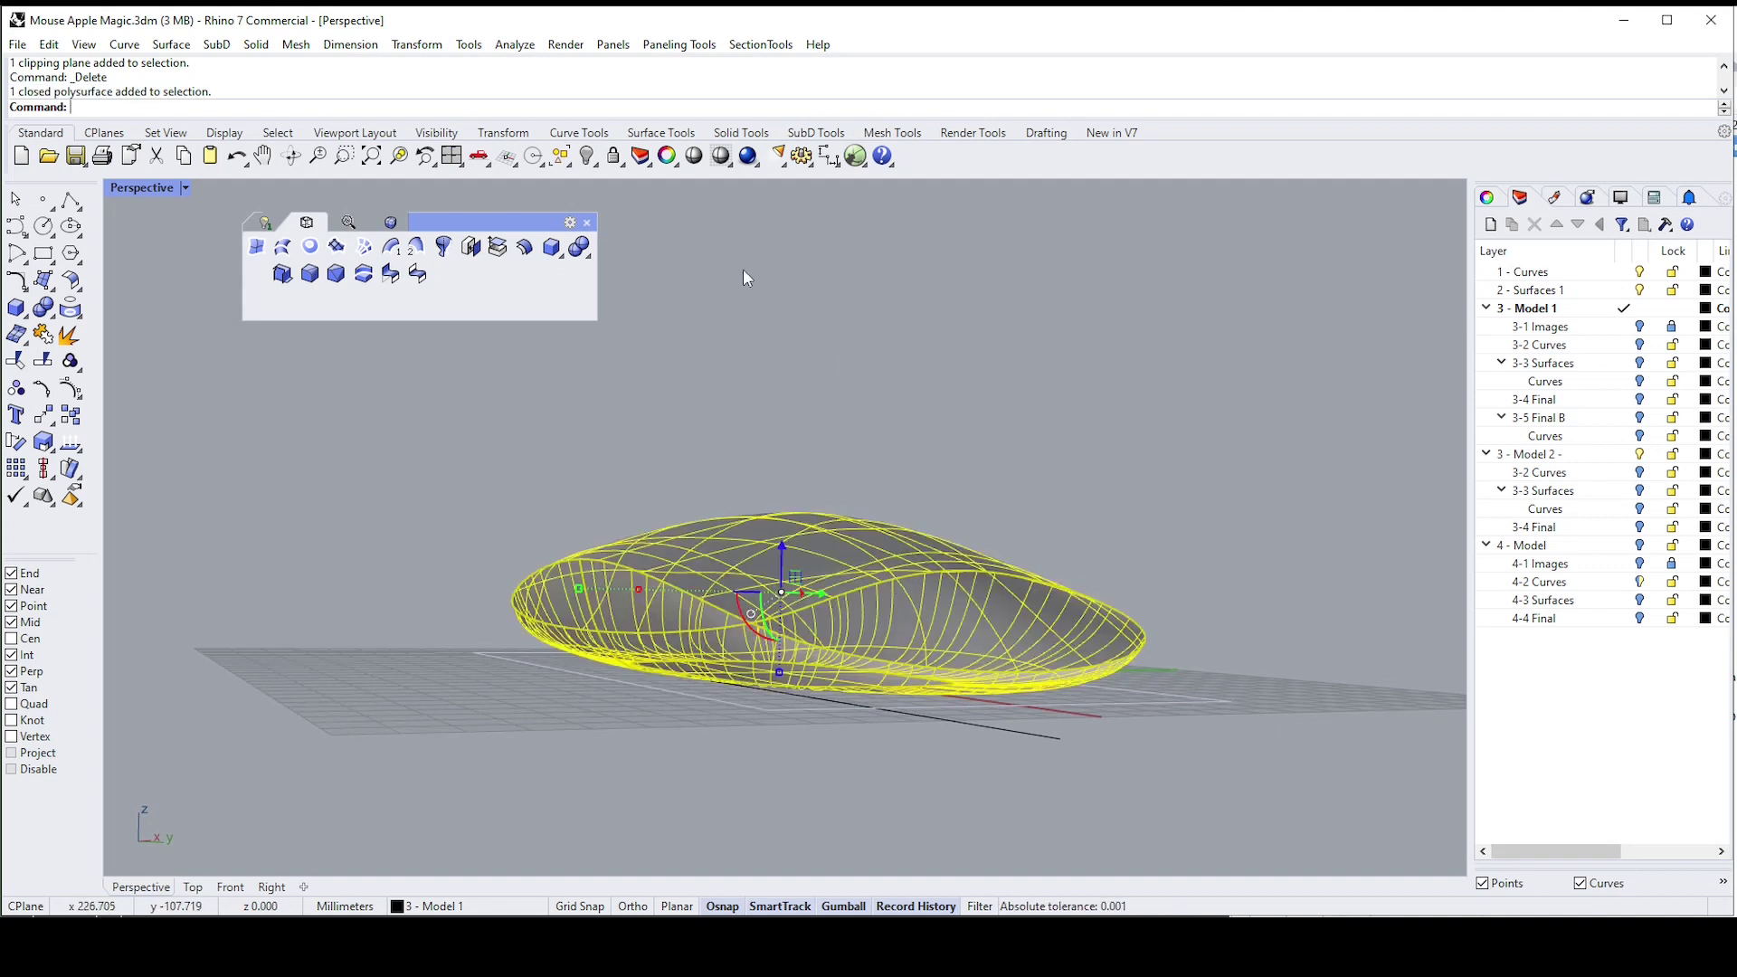
{"action": "left_click", "coordinate": [586, 156]}
Create a small vertical solid cylinder on the underside of the inner offset solid, centred on the point at the origin
{"action": "right_click_drag", "start_coordinate": [847, 607], "coordinate": [715, 570]}
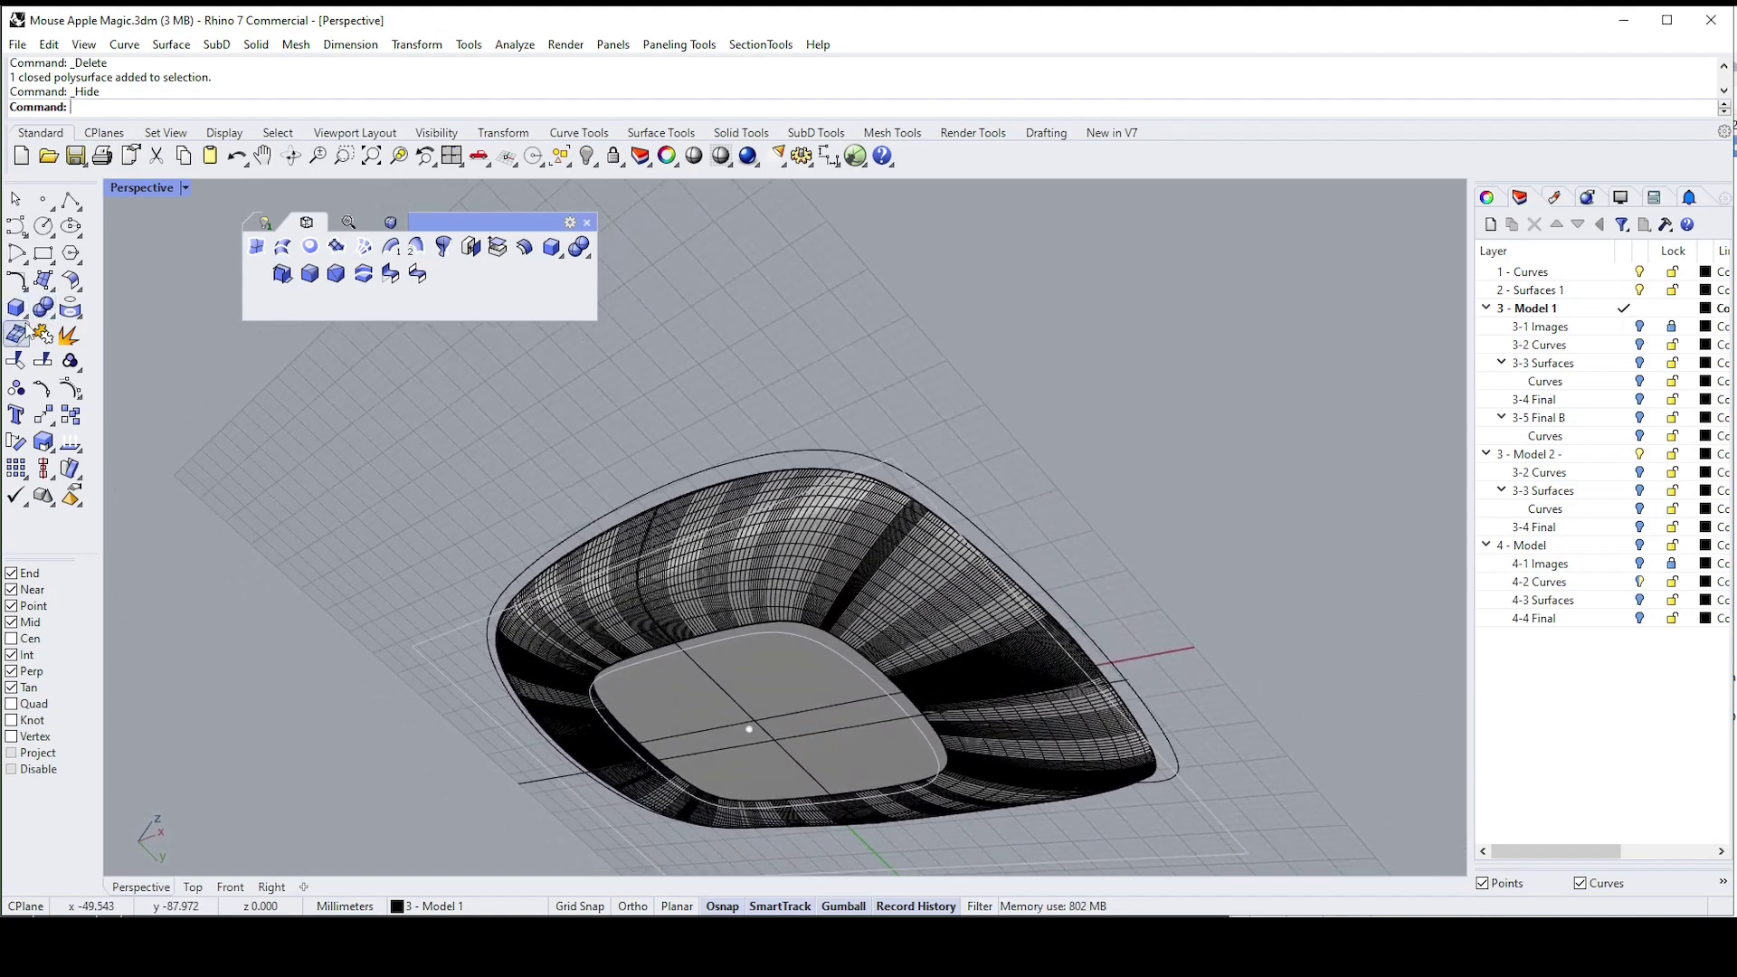
{"action": "left_click", "coordinate": [27, 314]}
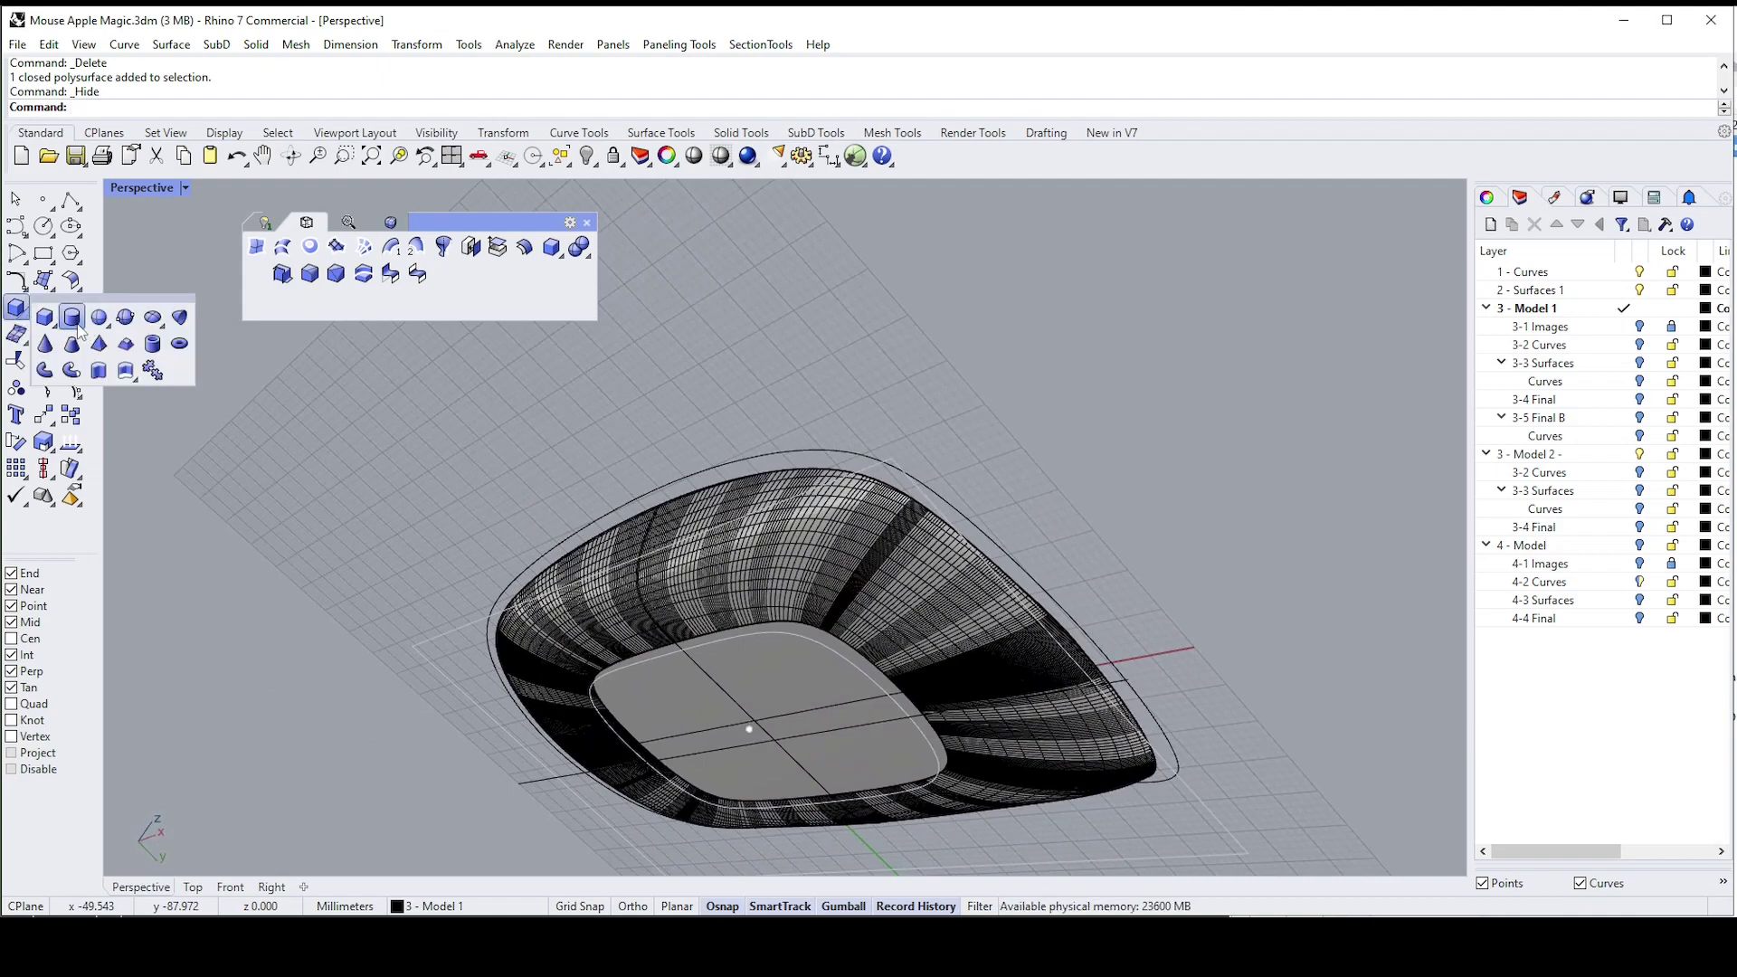
{"action": "left_click", "coordinate": [76, 322]}
{"action": "right_click_drag", "start_coordinate": [870, 479], "coordinate": [767, 601]}
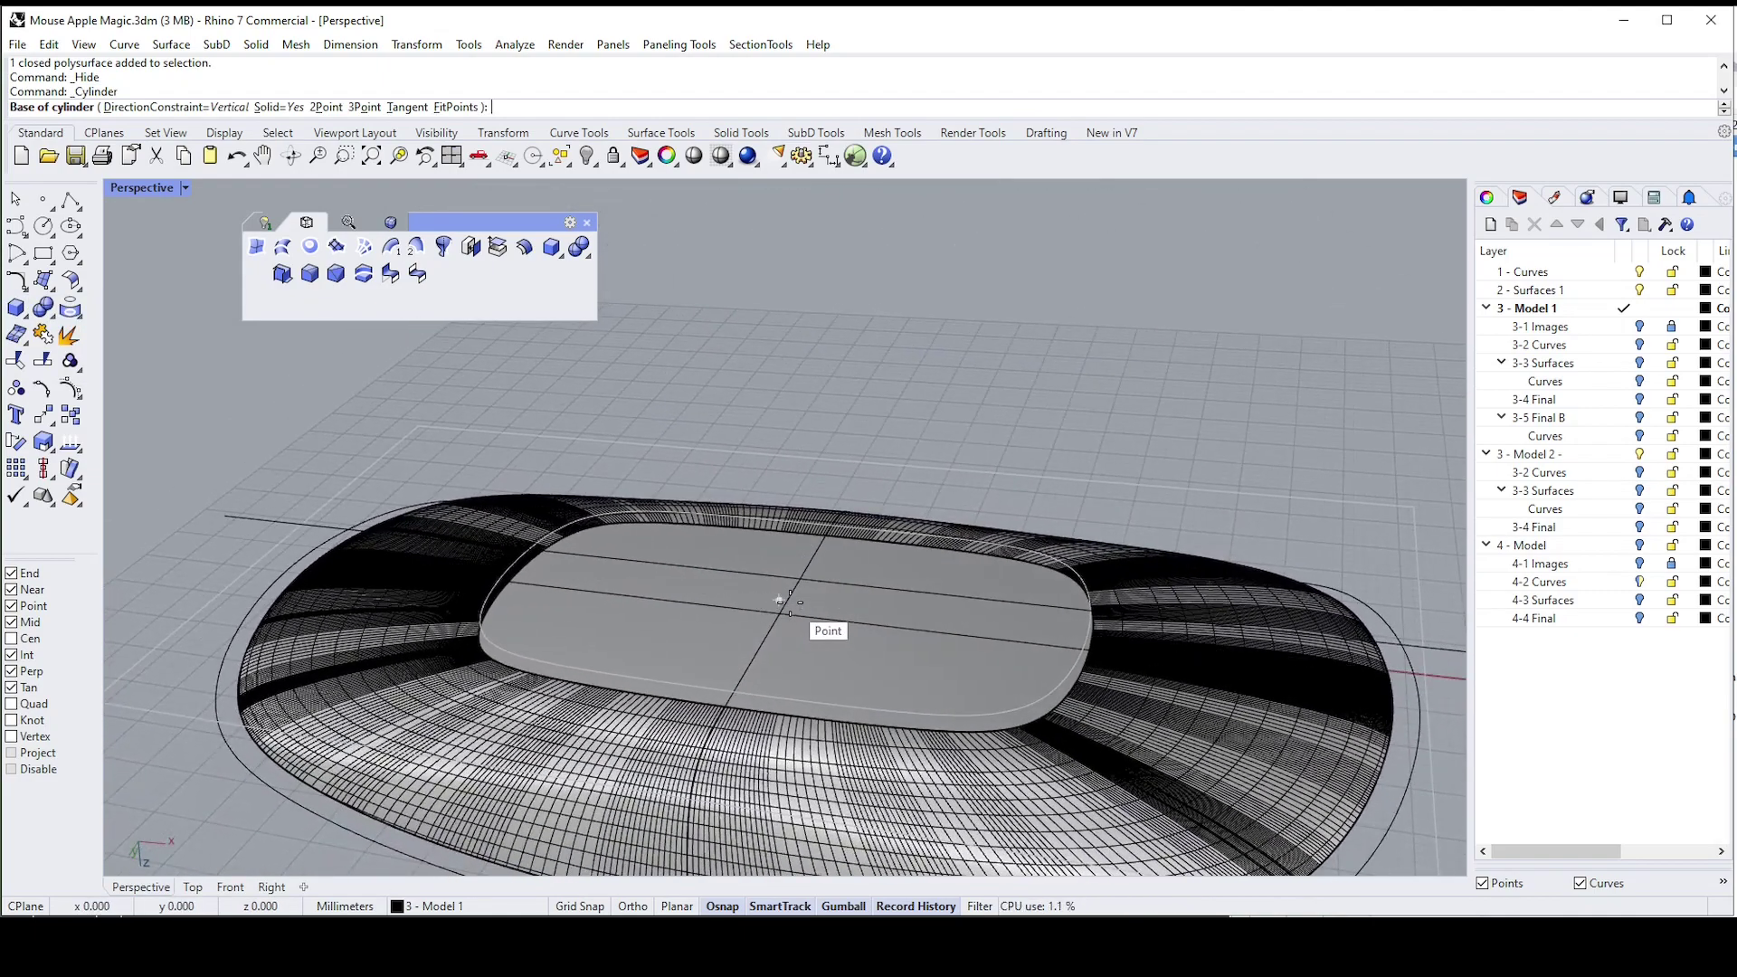
{"action": "left_click", "coordinate": [783, 601]}
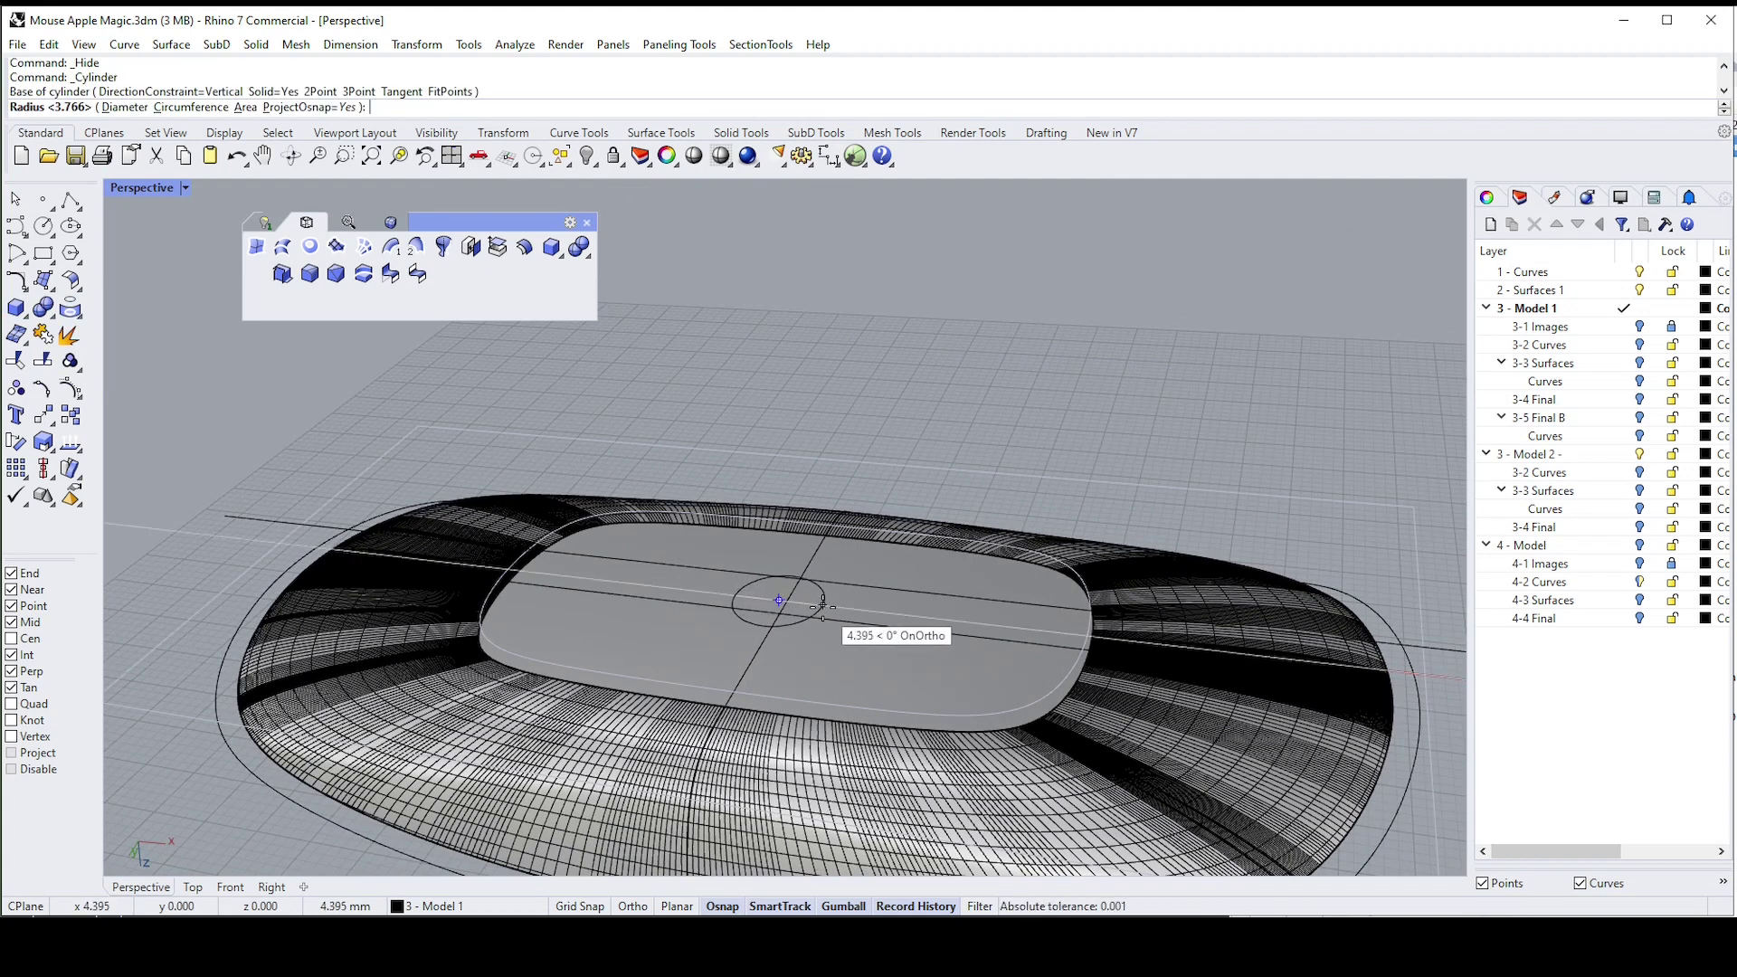
{"action": "left_click", "coordinate": [816, 607]}
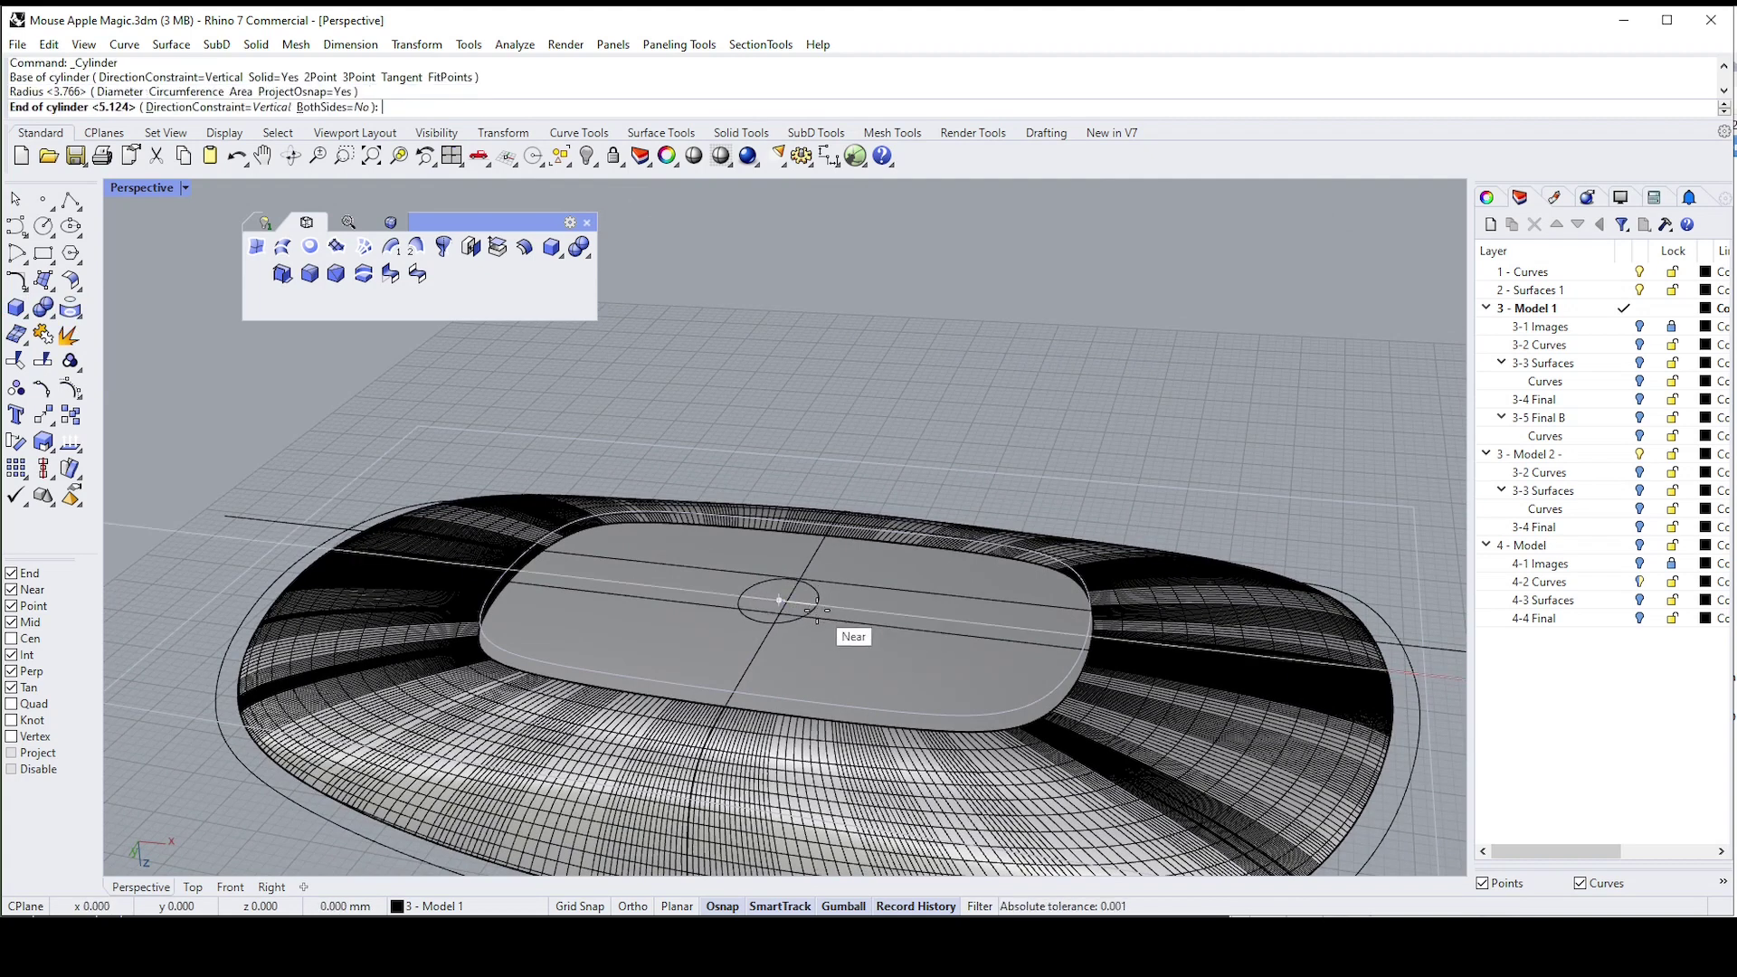
{"action": "left_click", "coordinate": [816, 657]}
{"action": "right_click_drag", "start_coordinate": [814, 648], "coordinate": [799, 604]}
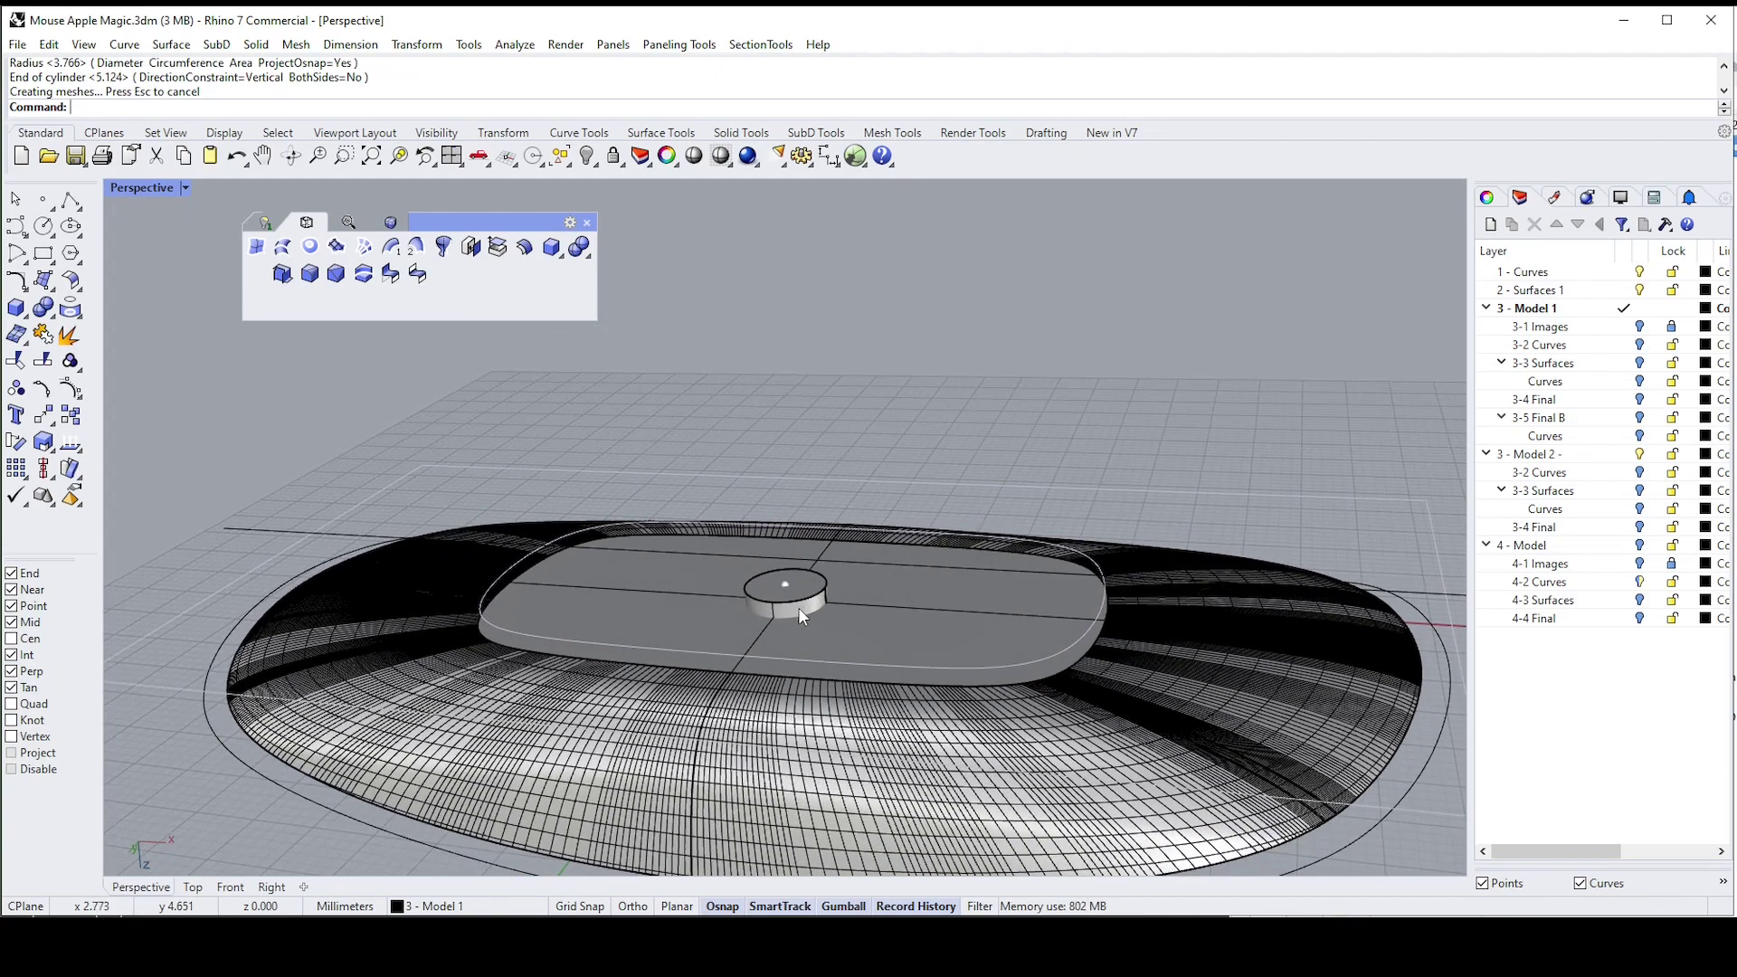
Move the cylinder vertically so it protrudes further from the inner solid's flat underside while still intersecting it
{"action": "scroll", "coordinate": [800, 611], "scroll_direction": "up", "scroll_amount": 1}
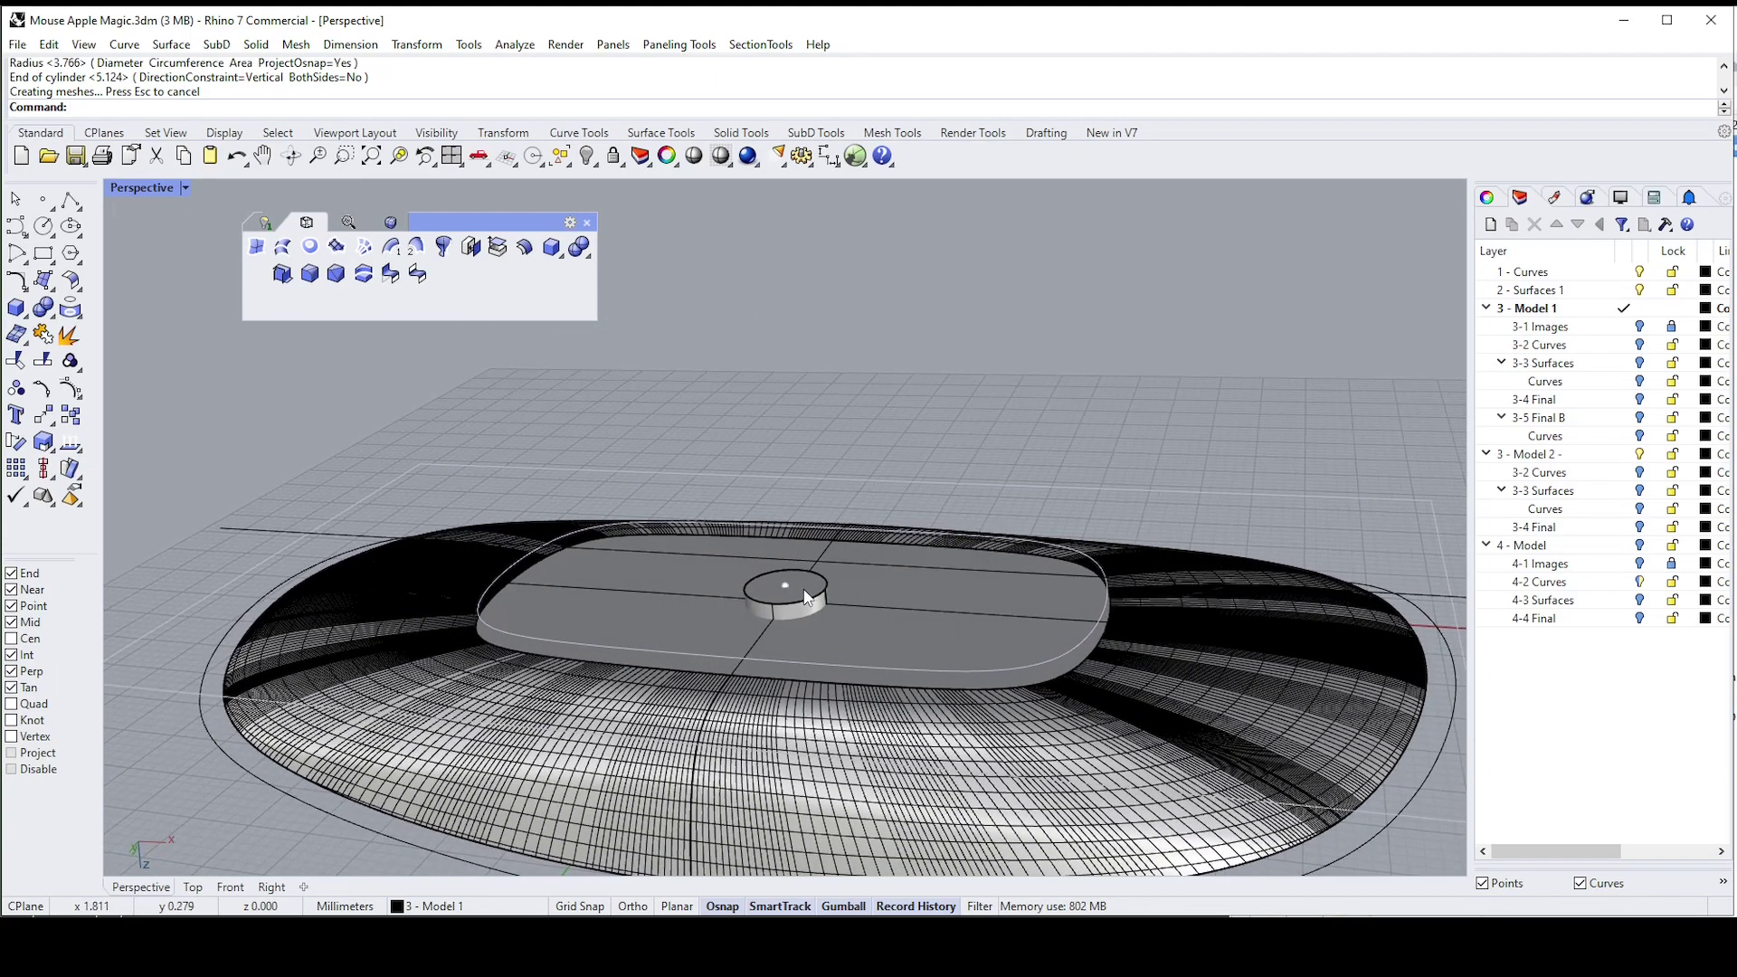
{"action": "left_click", "coordinate": [805, 598]}
{"action": "right_click_drag", "start_coordinate": [805, 599], "coordinate": [798, 638]}
{"action": "left_click_drag", "start_coordinate": [805, 653], "coordinate": [800, 631]}
{"action": "left_click", "coordinate": [969, 394]}
{"action": "right_click_drag", "start_coordinate": [970, 395], "coordinate": [758, 633]}
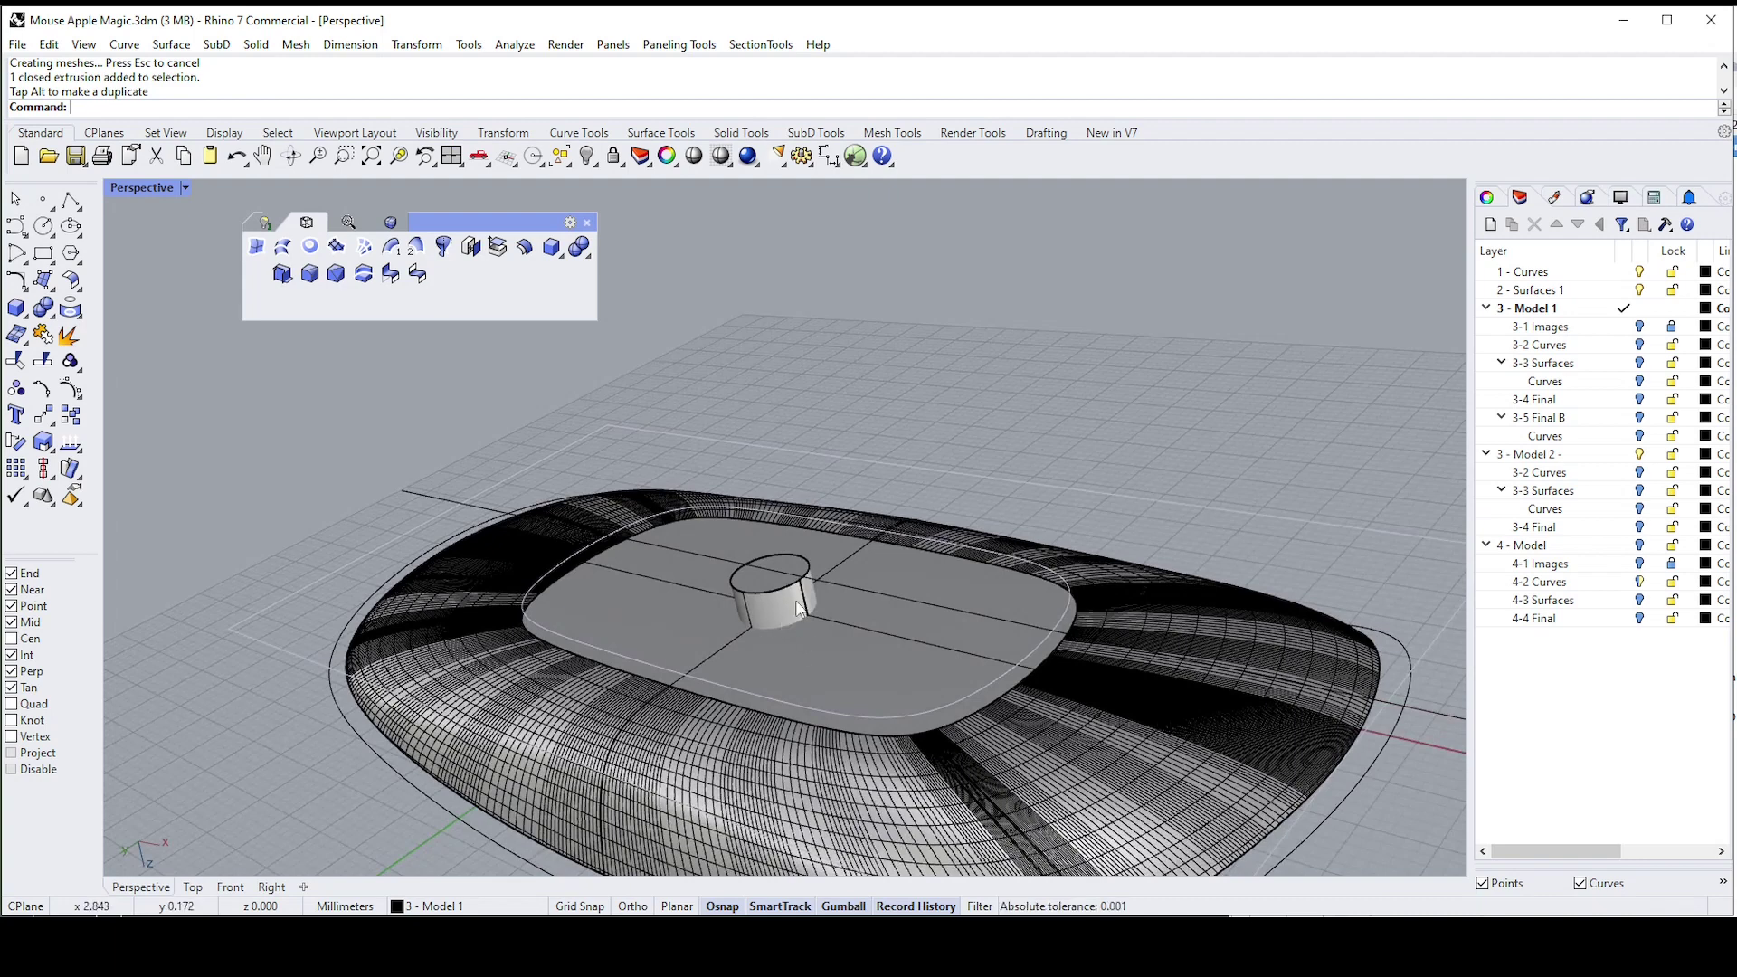
Join the cylinder and the inner offset solid into one solid with Boolean Union
{"action": "left_click", "coordinate": [780, 615]}
{"action": "left_click", "coordinate": [879, 647], "text": "shift"}
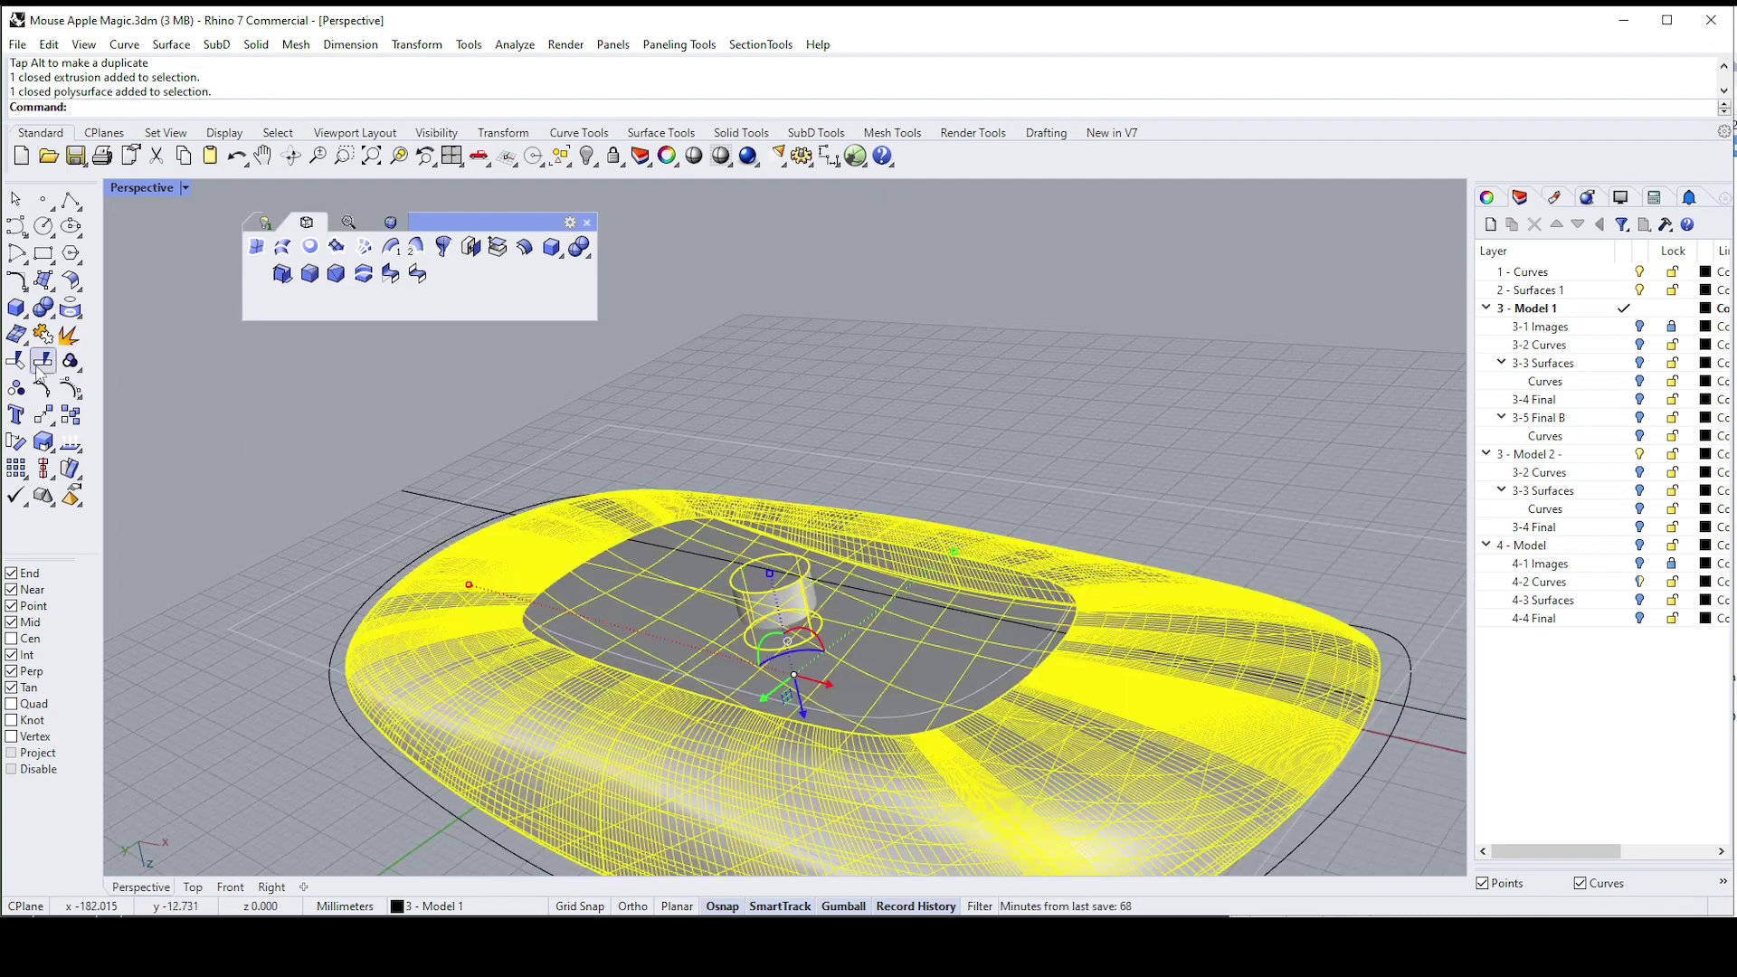
{"action": "left_click", "coordinate": [42, 308]}
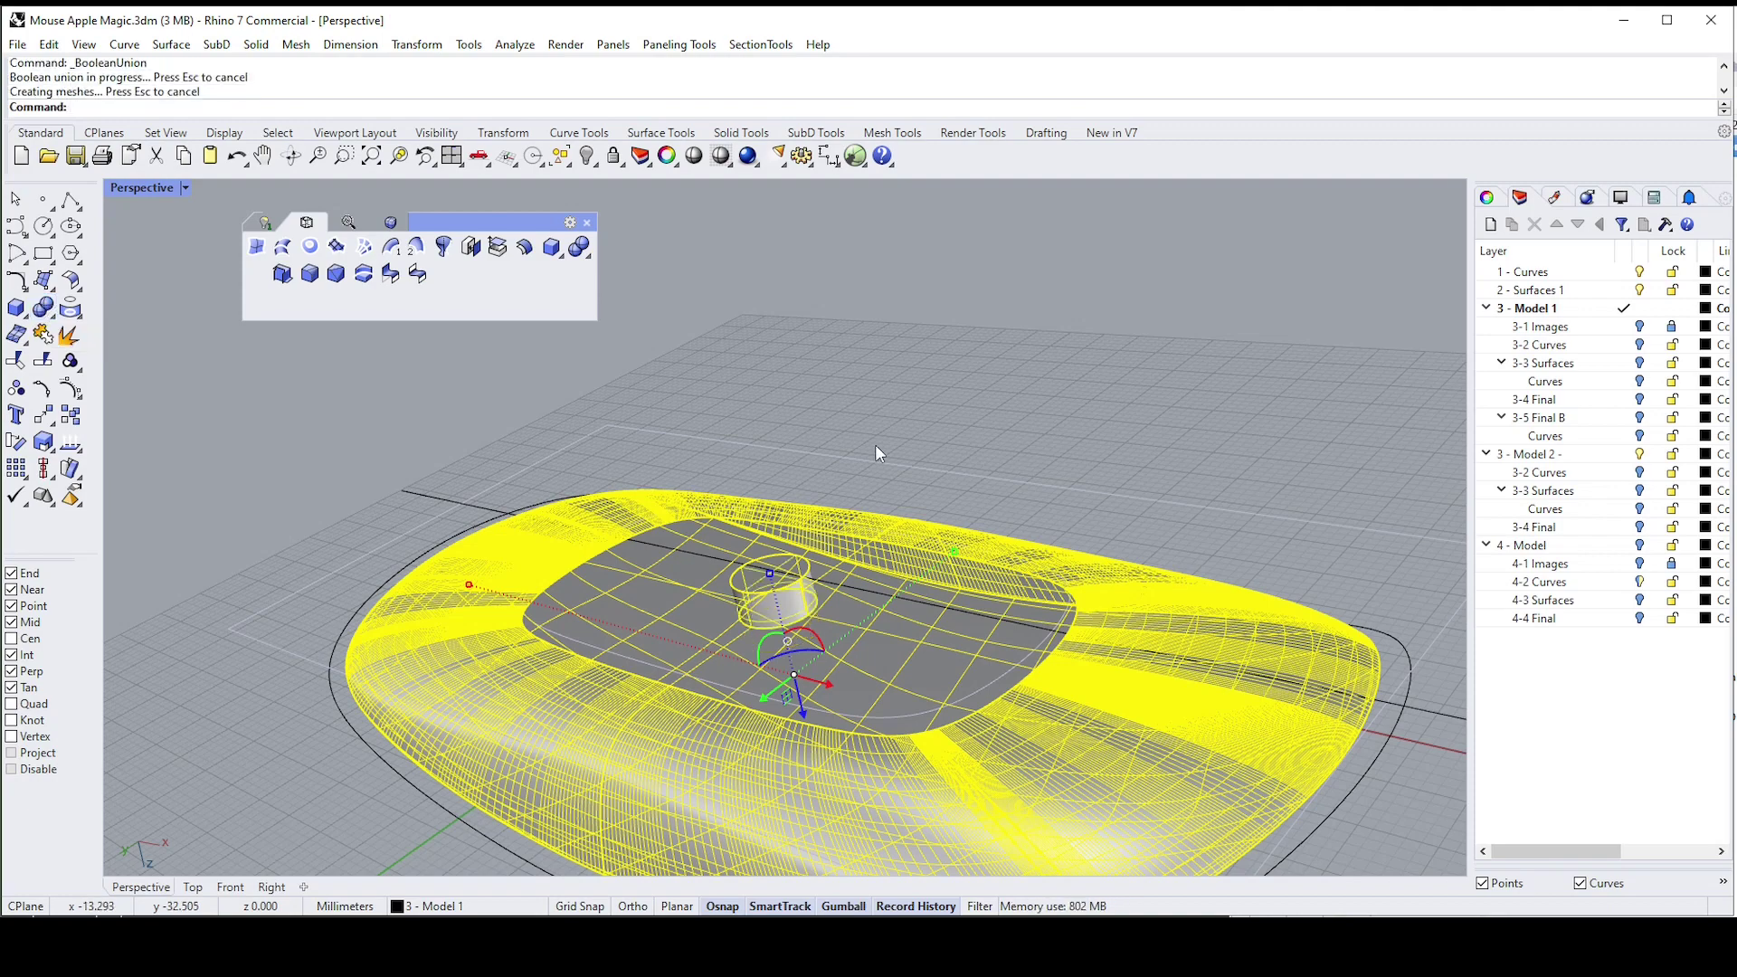
{"action": "left_click", "coordinate": [956, 429]}
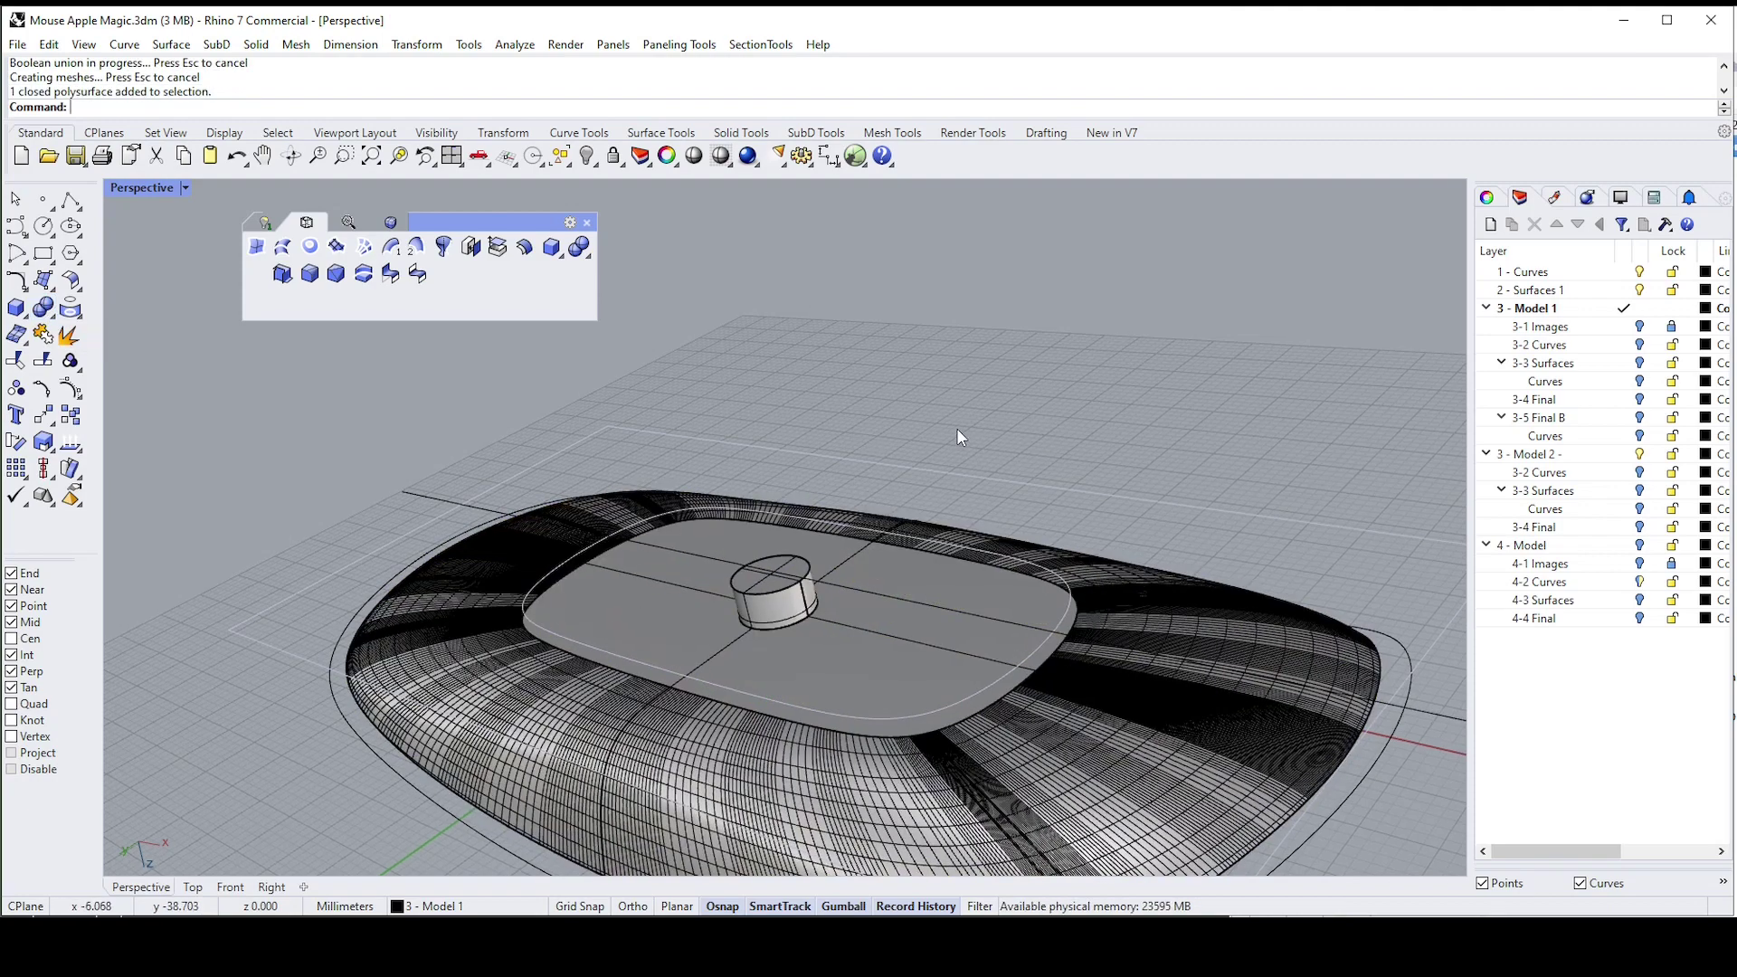
{"action": "right_click_drag", "start_coordinate": [958, 430], "coordinate": [958, 430]}
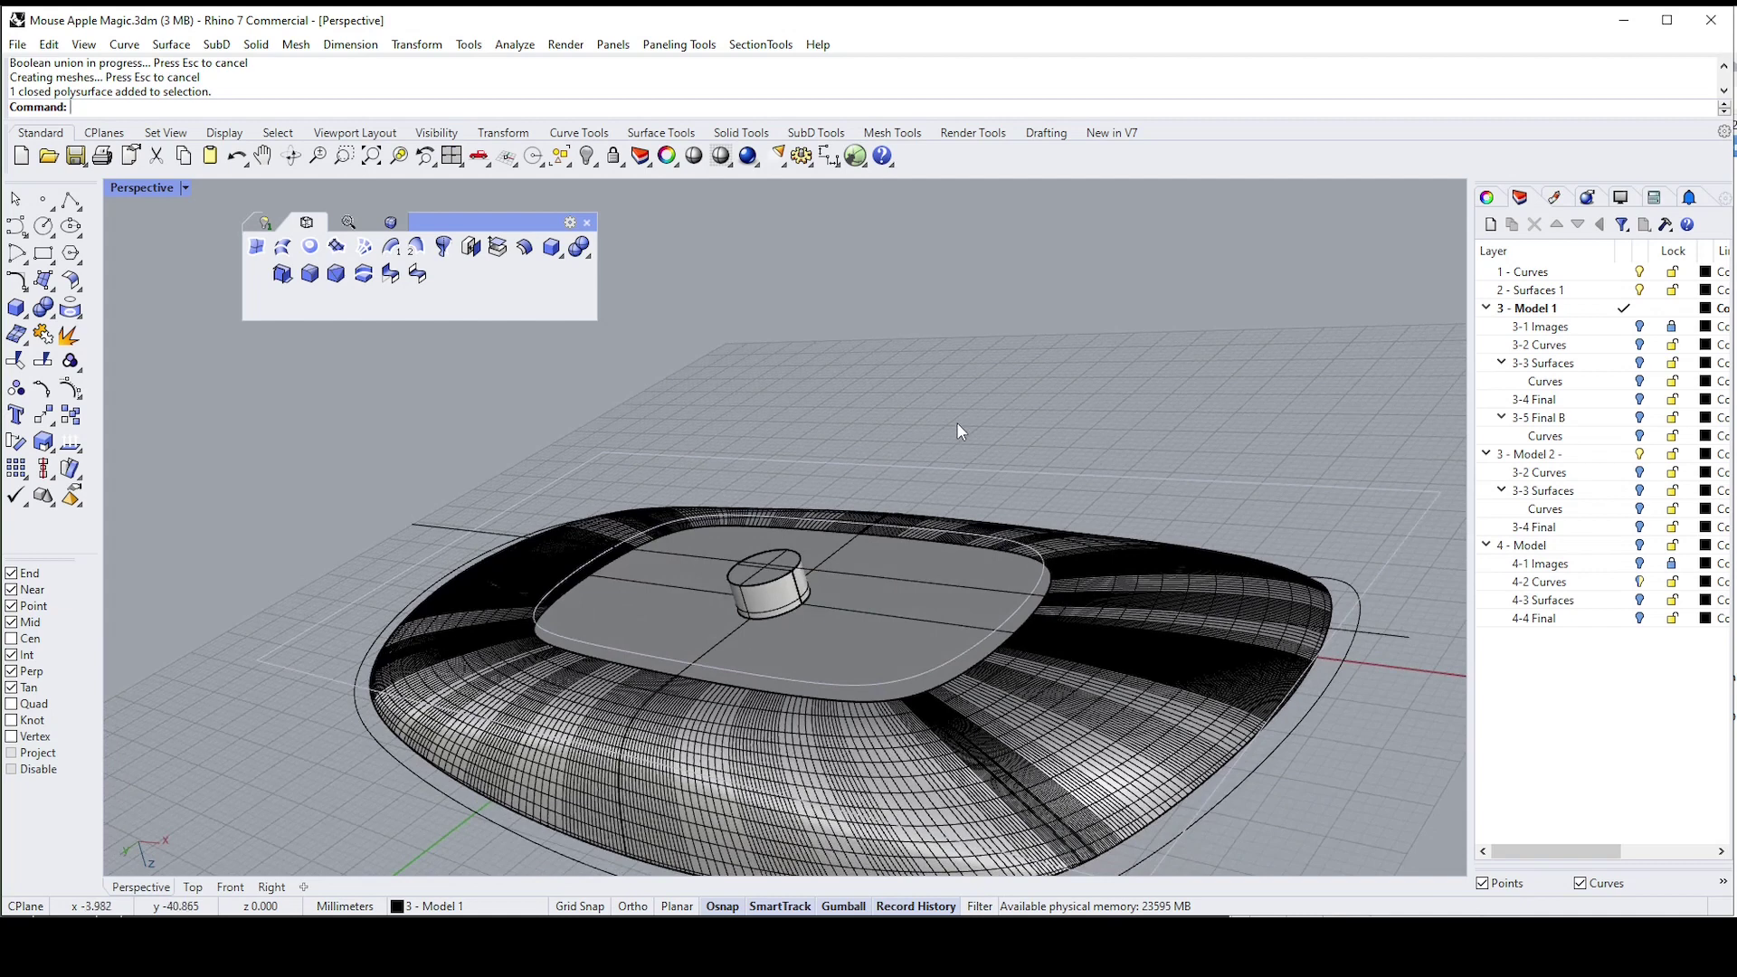
Show the hidden outer mouse body again with Show Selected
{"action": "key", "text": "ctrl+shift+h"}
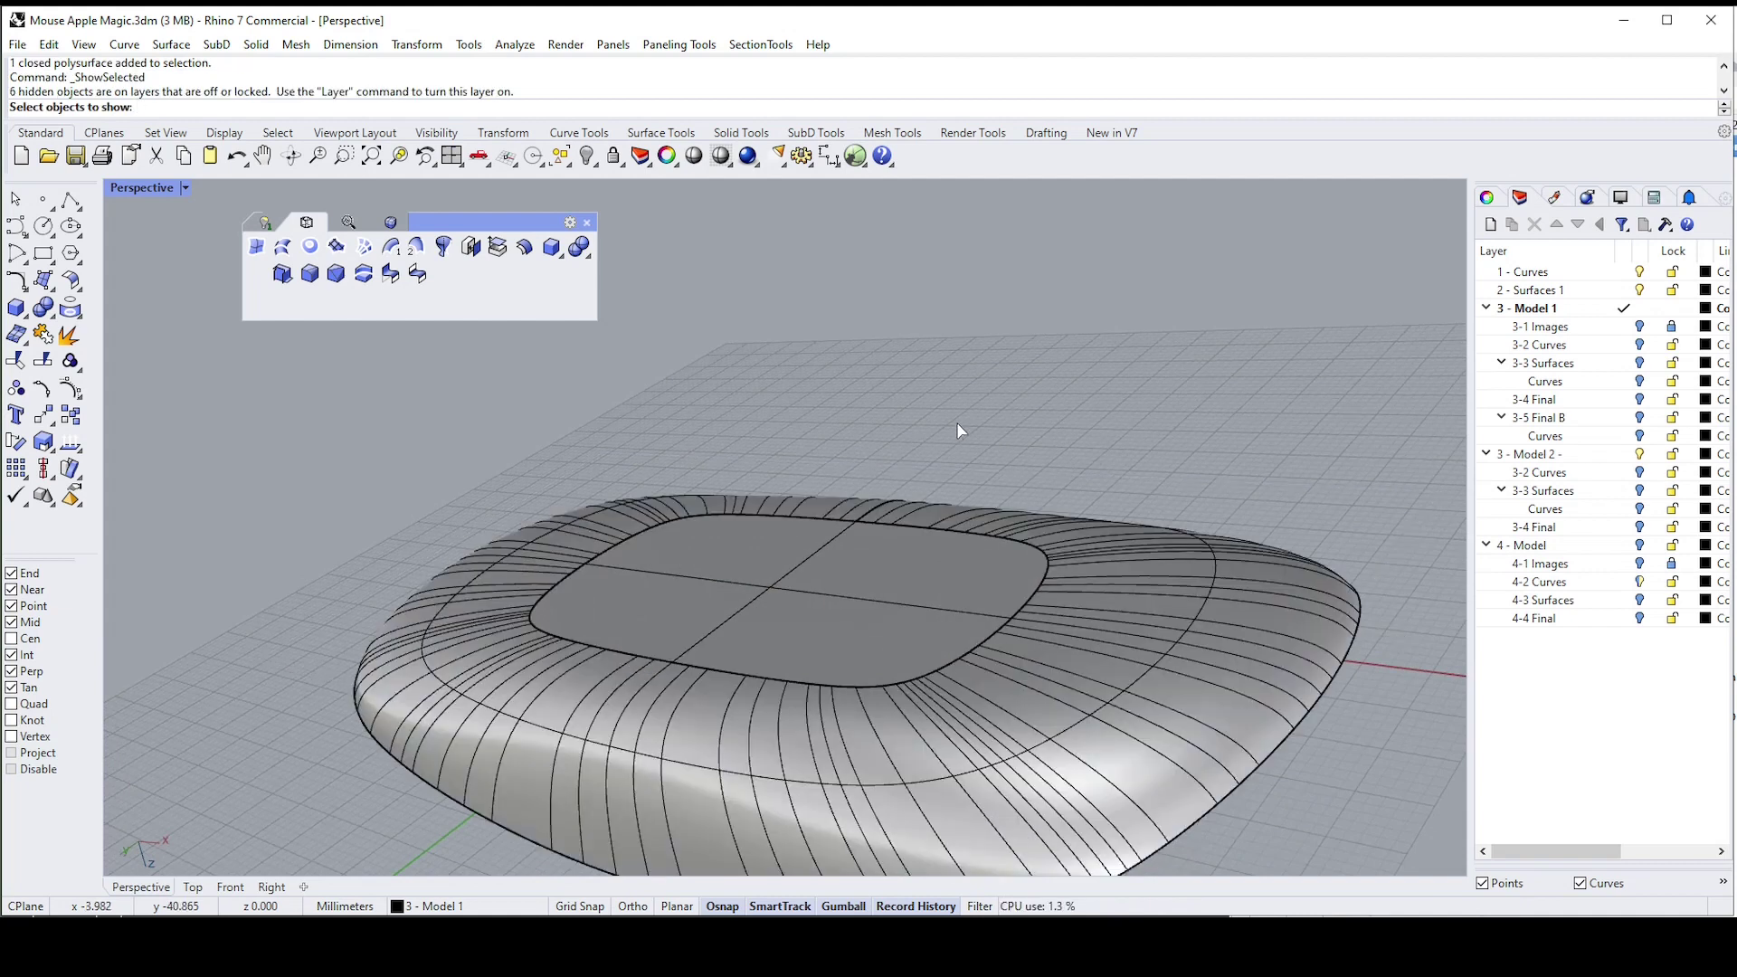
{"action": "right_click_drag", "start_coordinate": [958, 431], "coordinate": [968, 431]}
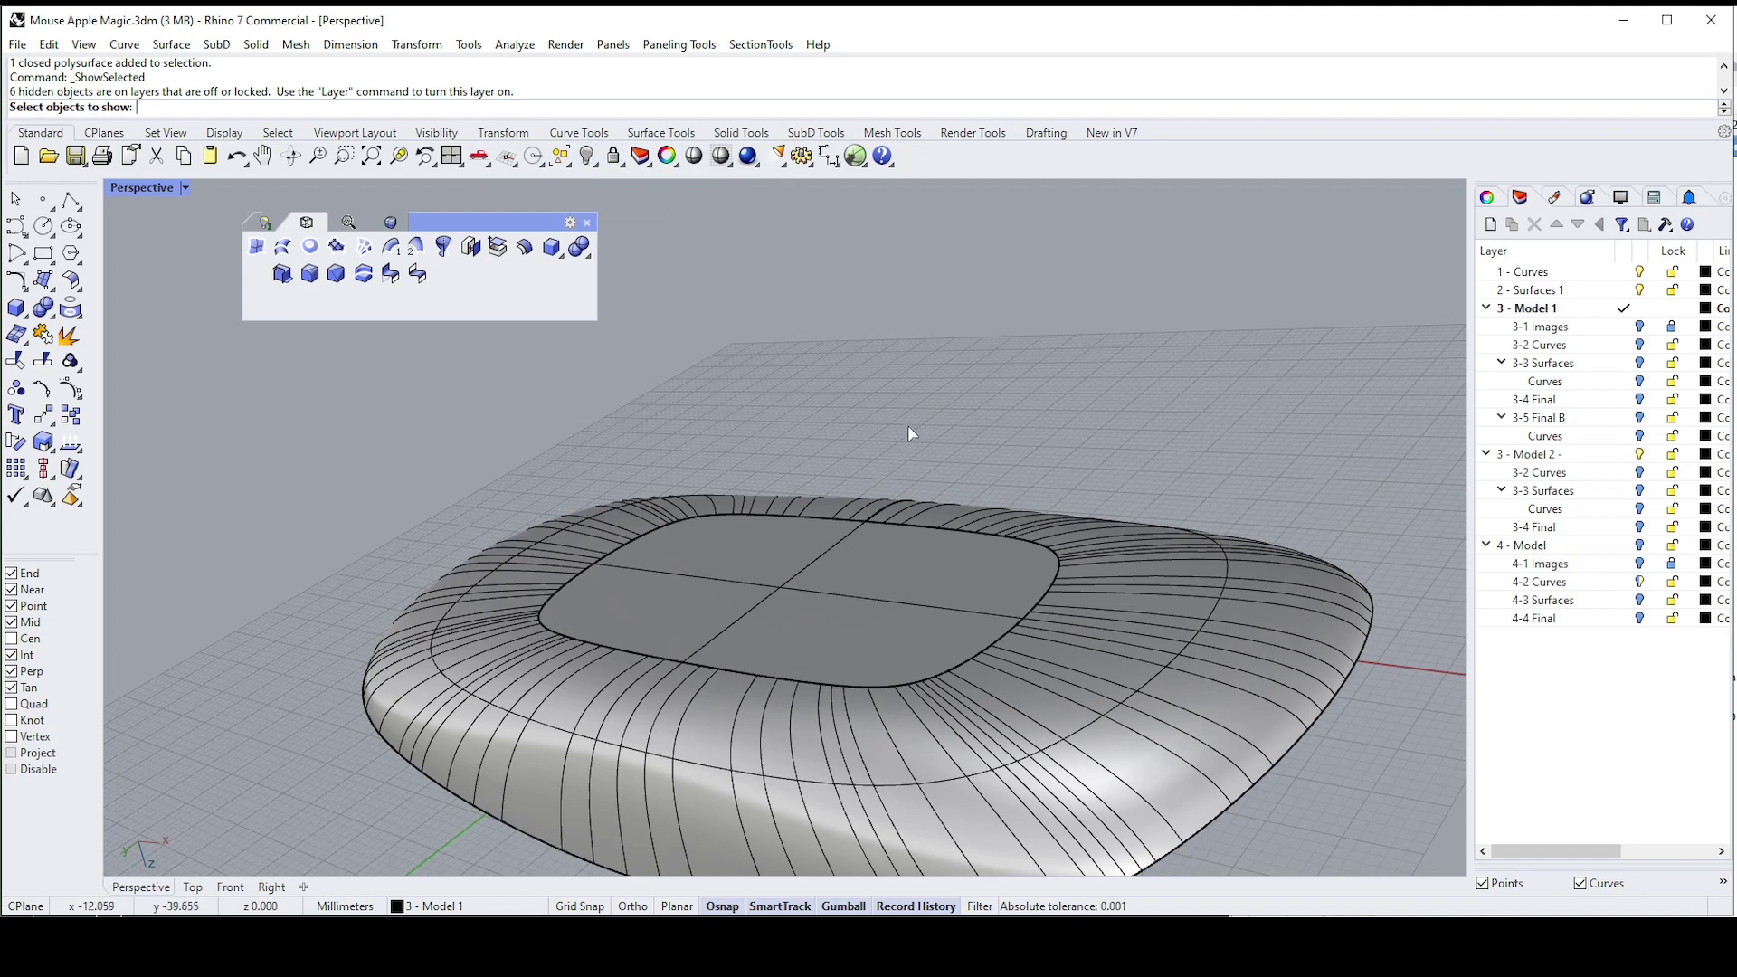
{"action": "left_click", "coordinate": [901, 534]}
{"action": "right_click", "coordinate": [982, 433]}
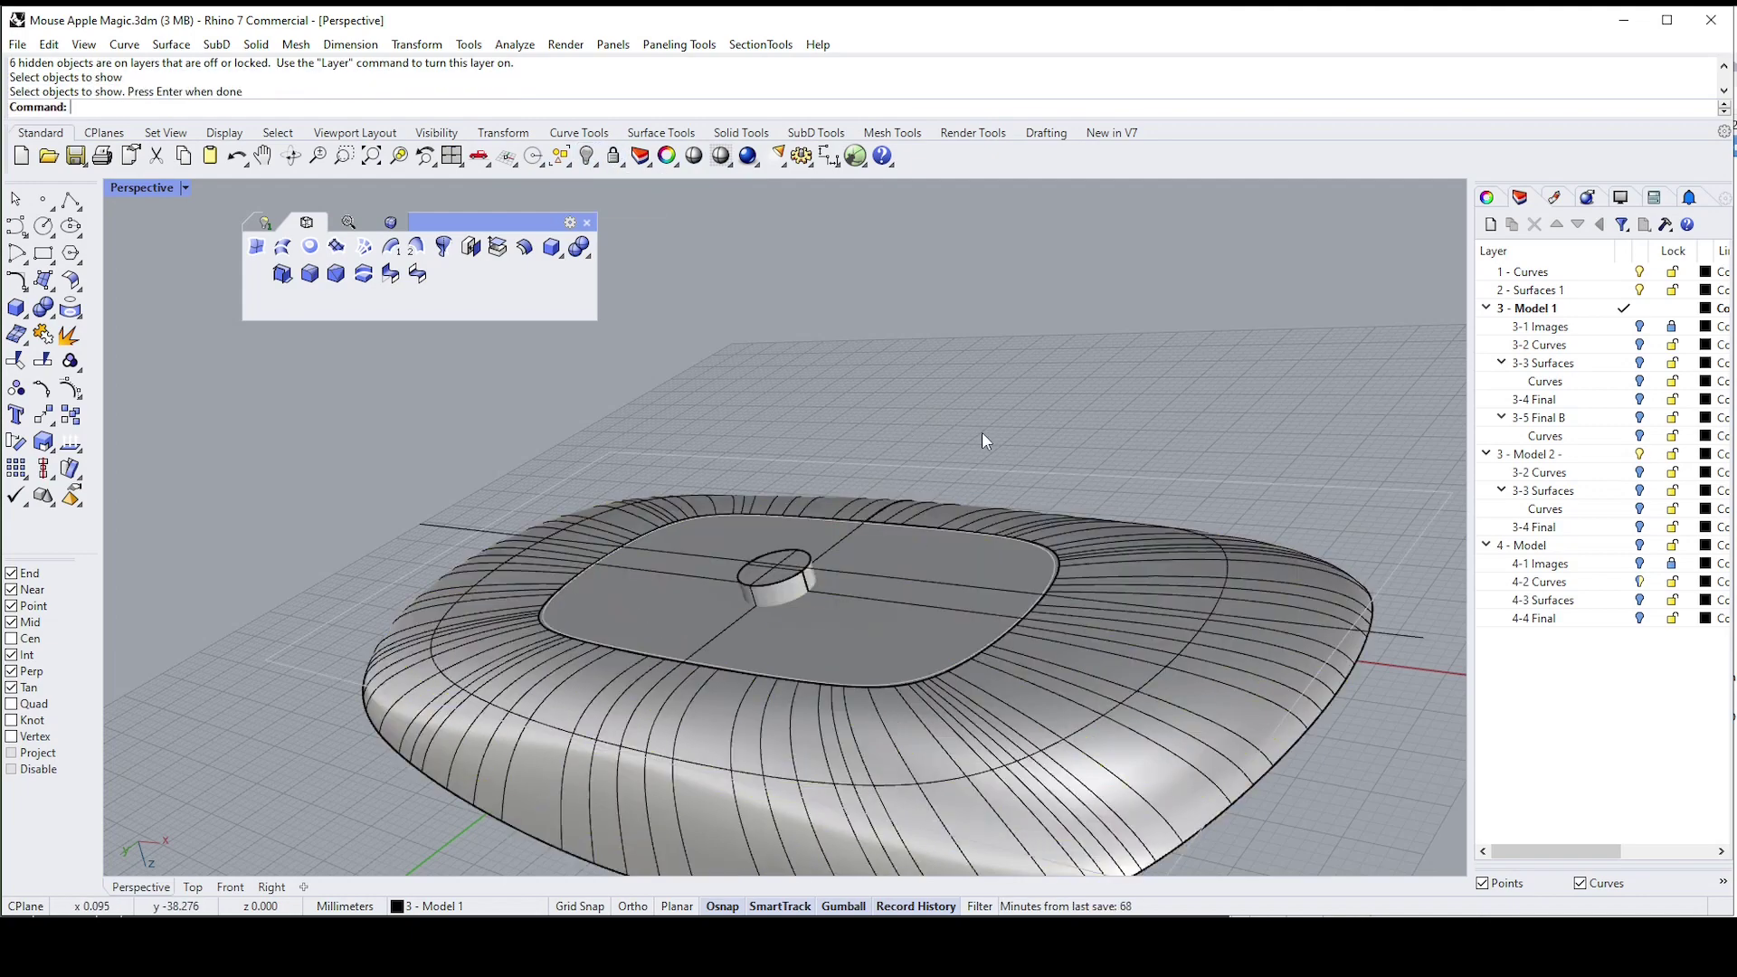
Subtract the combined inner solid and cylinder from the outer mouse body with Boolean Difference, with DeleteInput set to Yes
{"action": "right_click_drag", "start_coordinate": [983, 433], "coordinate": [847, 579]}
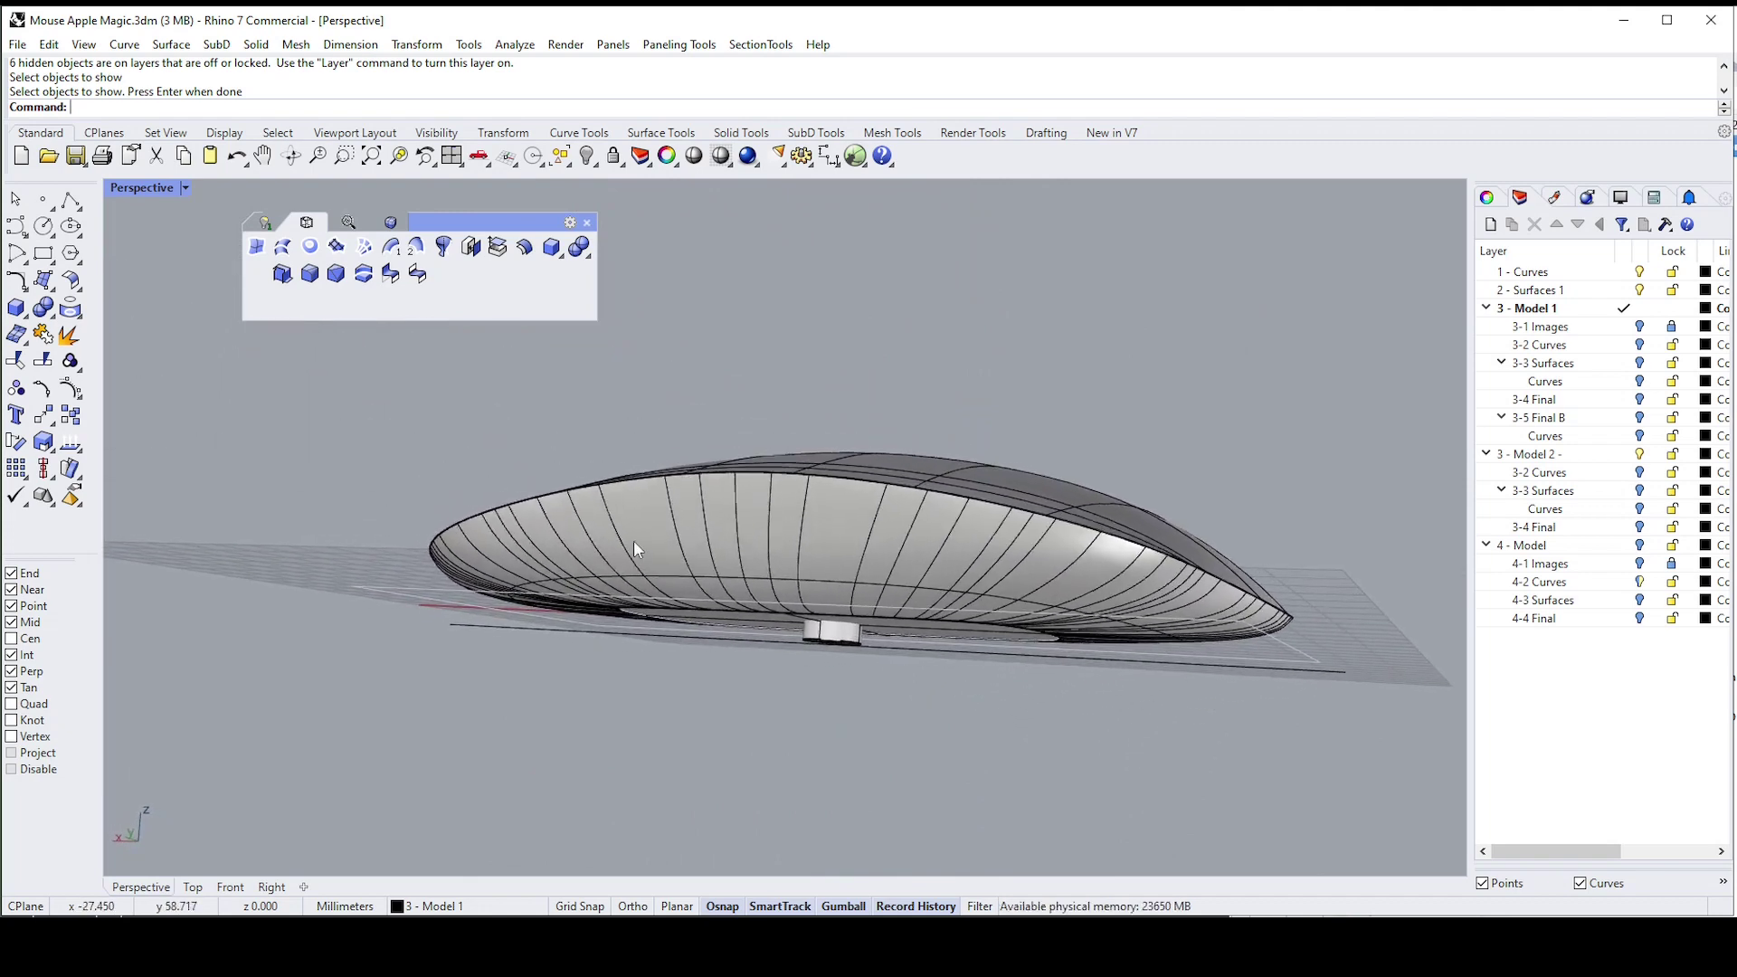
{"action": "left_click", "coordinate": [56, 314]}
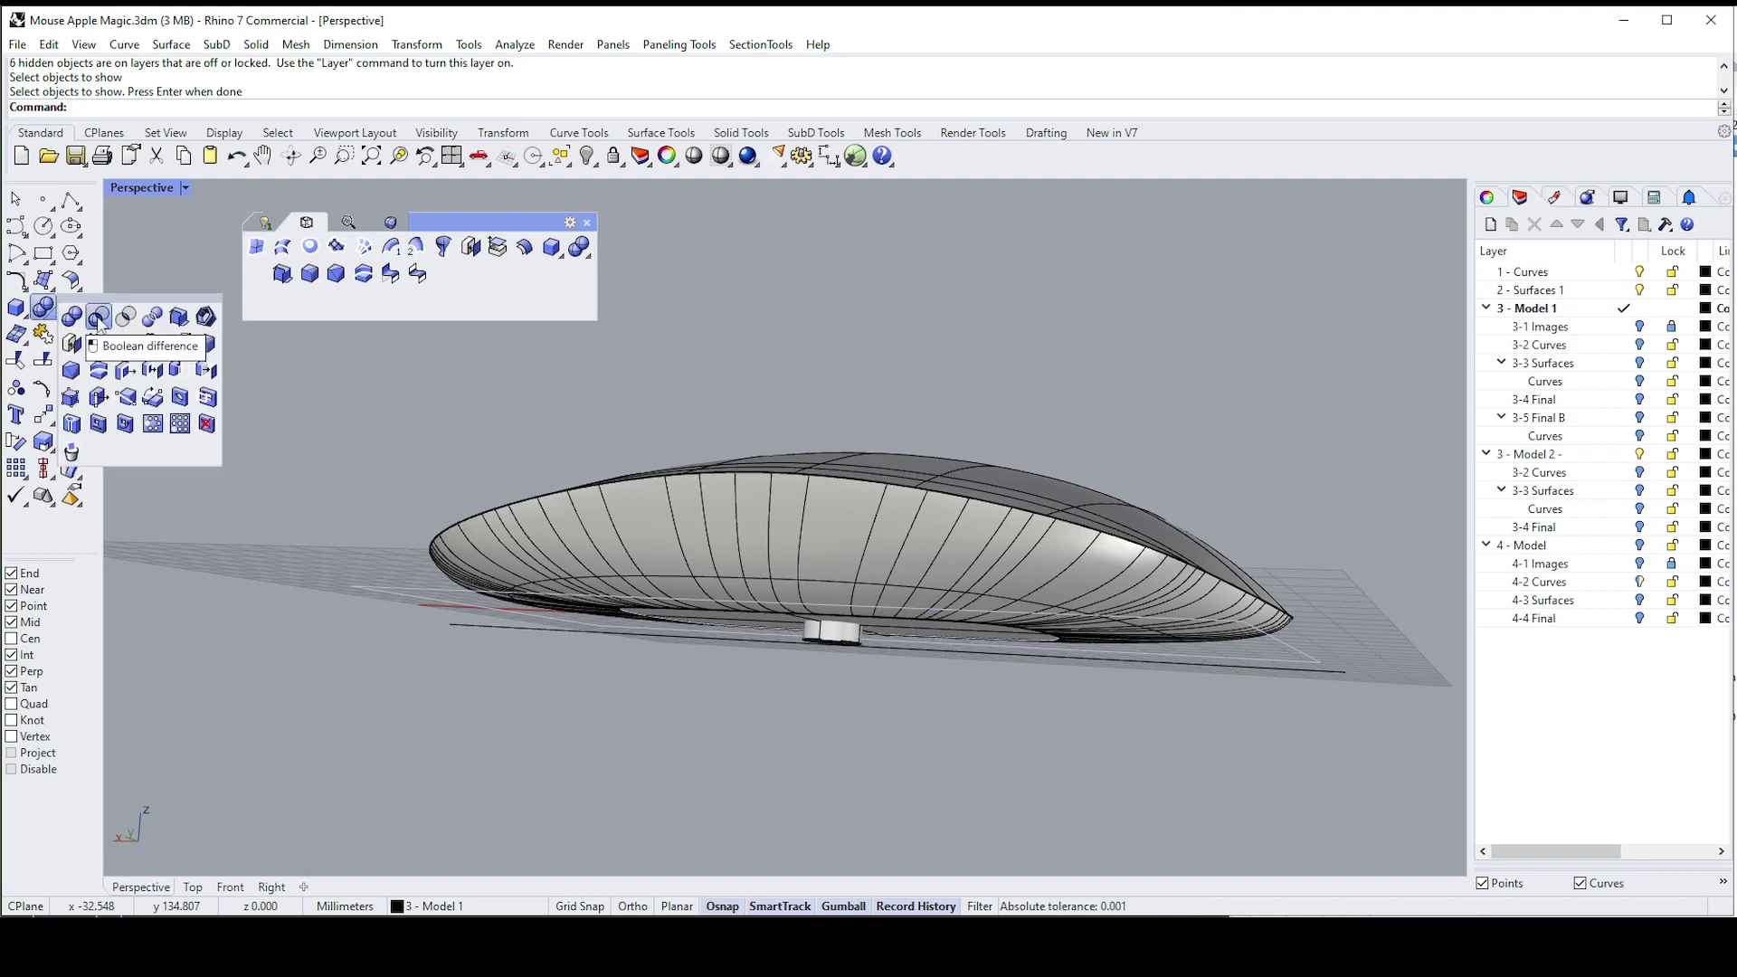
{"action": "left_click", "coordinate": [97, 319]}
{"action": "right_click_drag", "start_coordinate": [633, 371], "coordinate": [608, 360]}
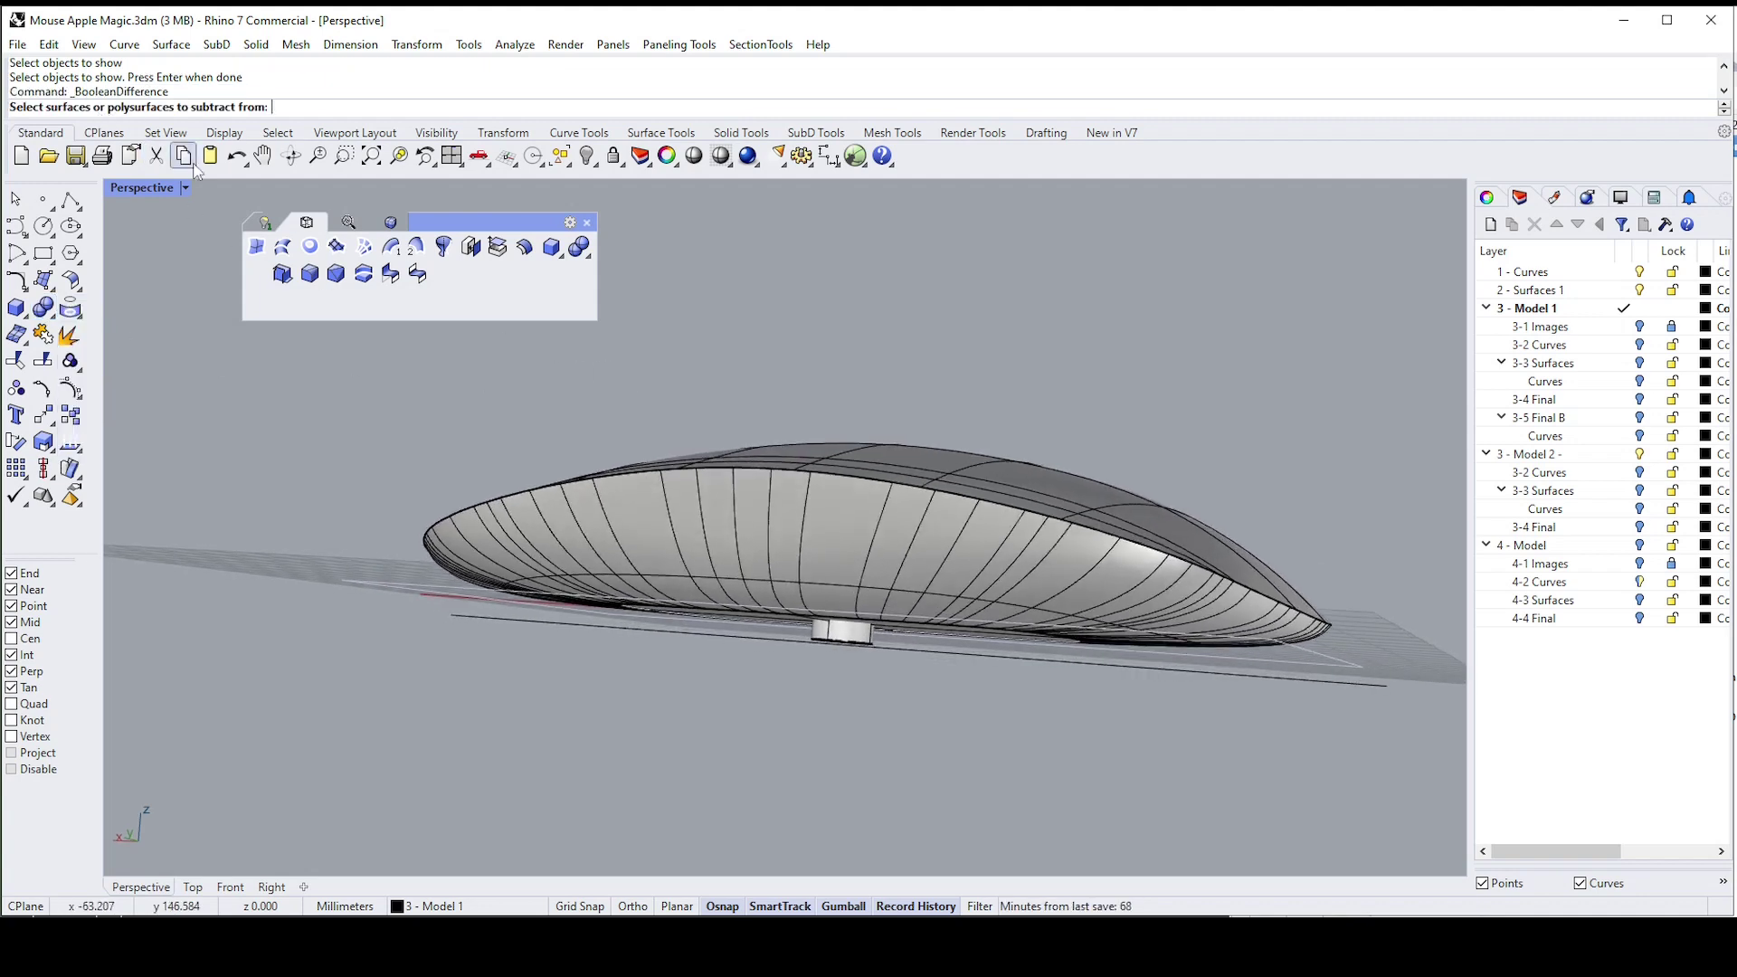
{"action": "left_click", "coordinate": [836, 532]}
{"action": "right_click_drag", "start_coordinate": [833, 522], "coordinate": [836, 523]}
{"action": "key", "text": "Return"}
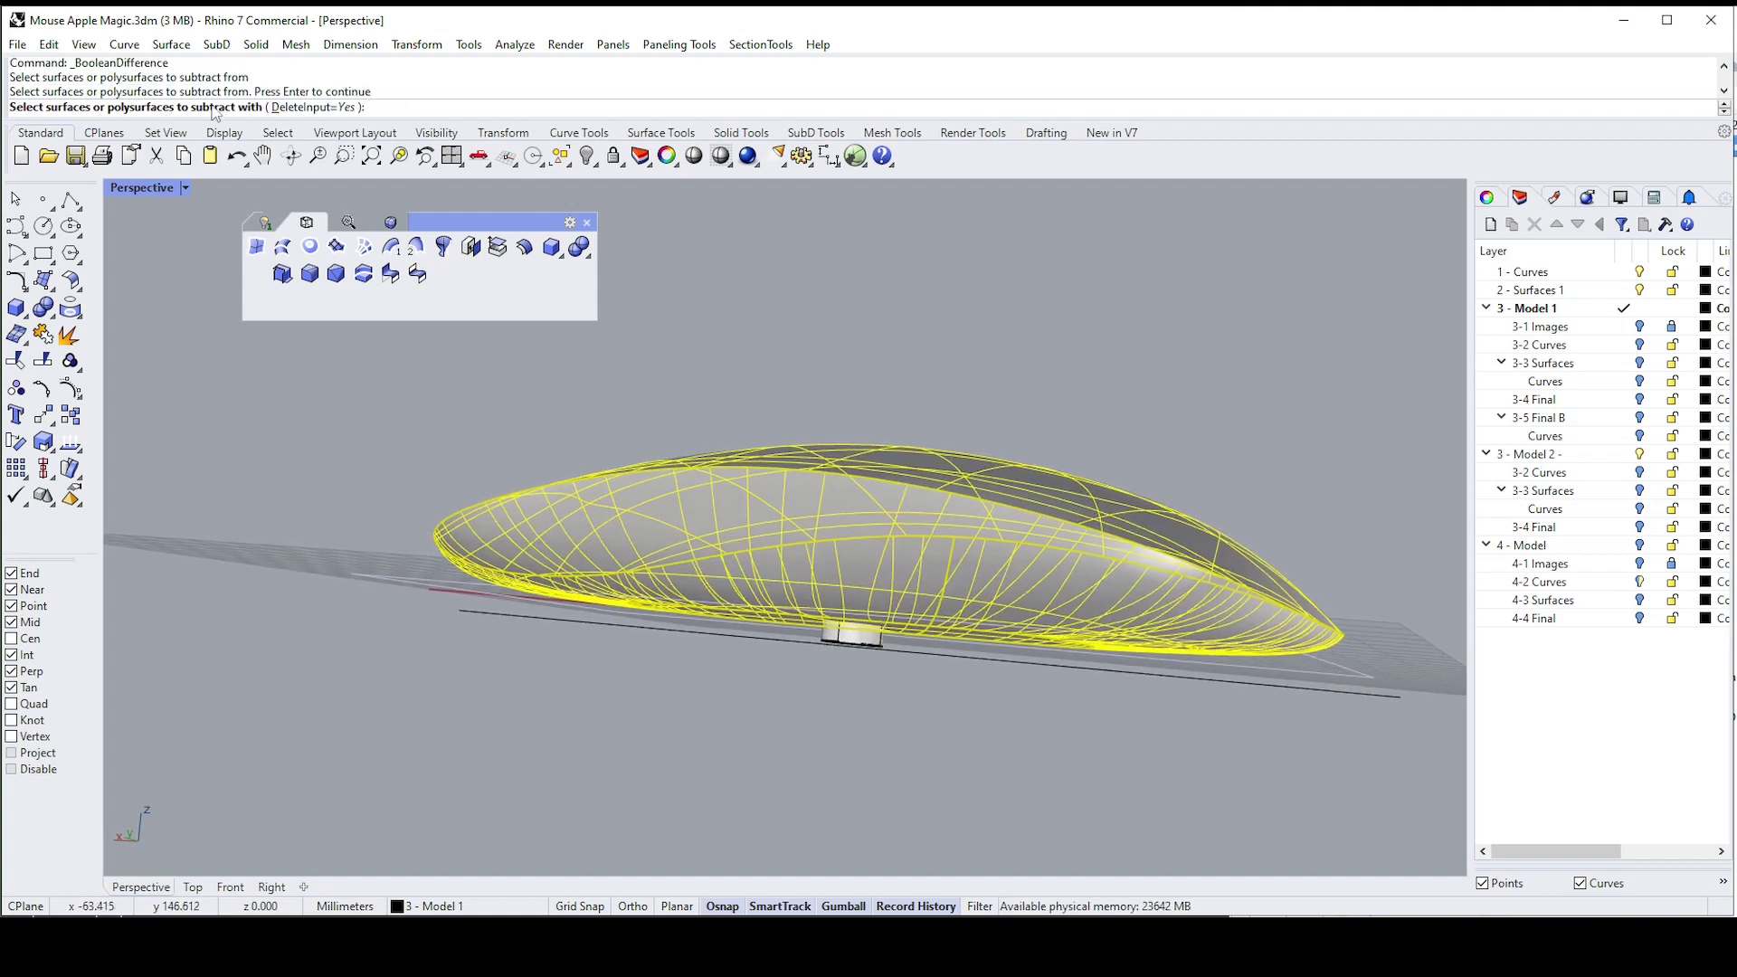
{"action": "right_click_drag", "start_coordinate": [904, 611], "coordinate": [762, 562]}
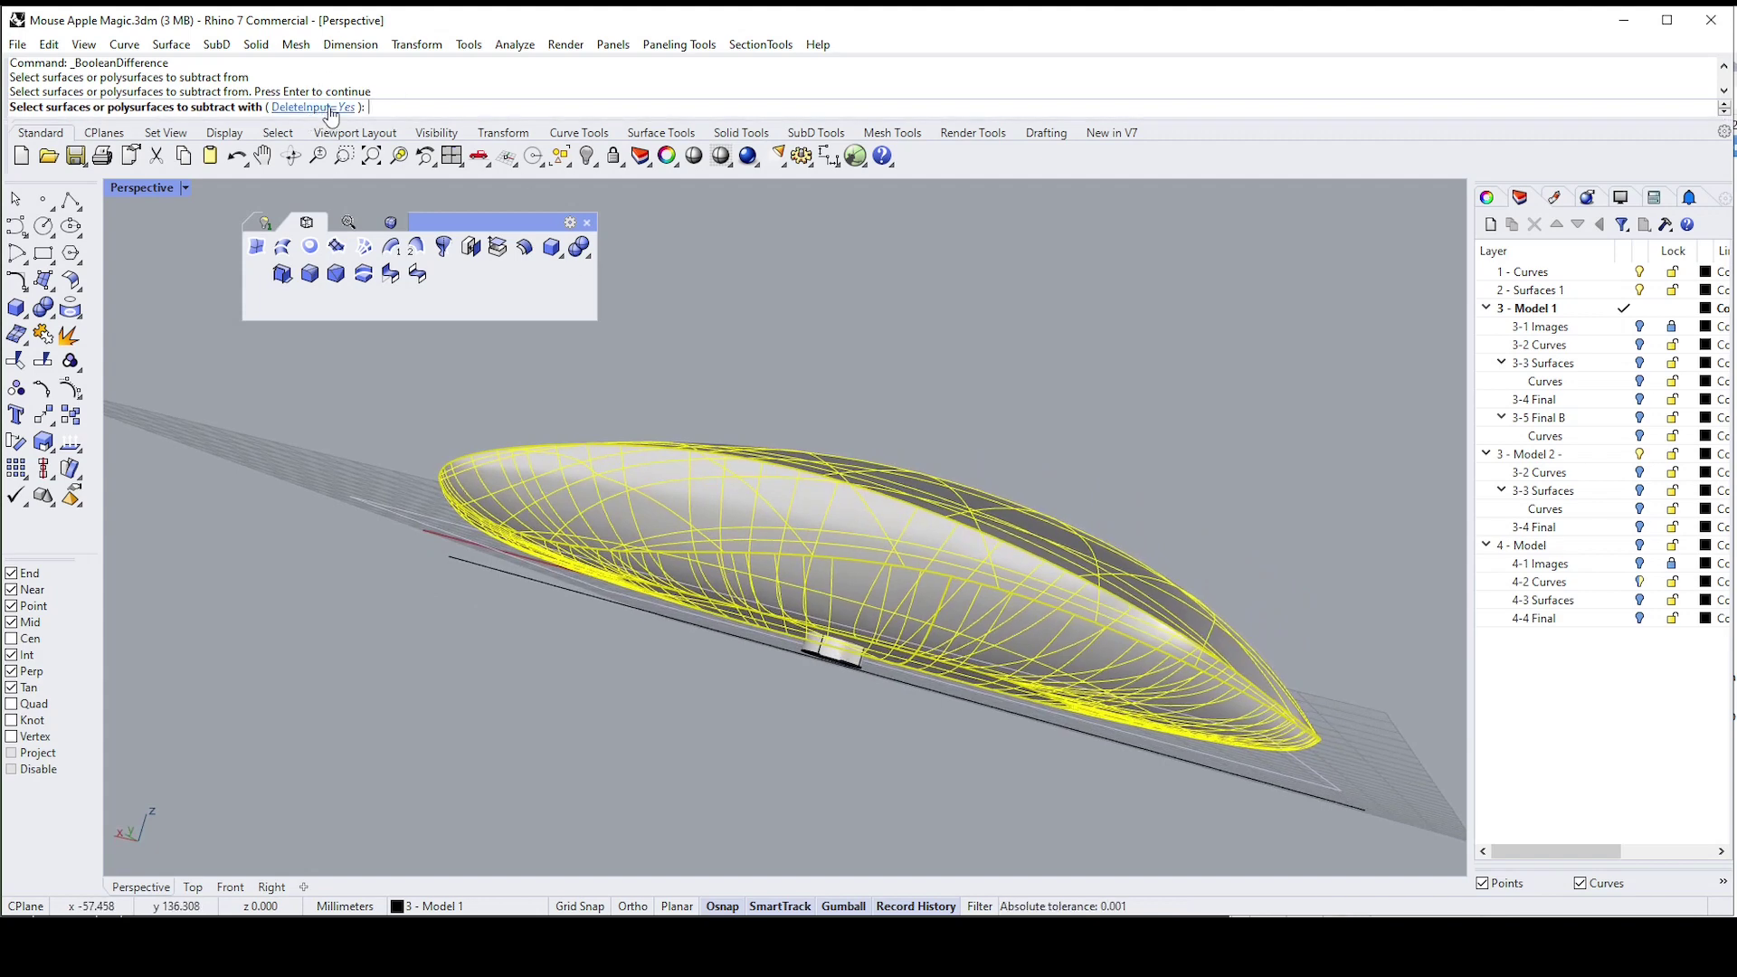
{"action": "left_click", "coordinate": [836, 663]}
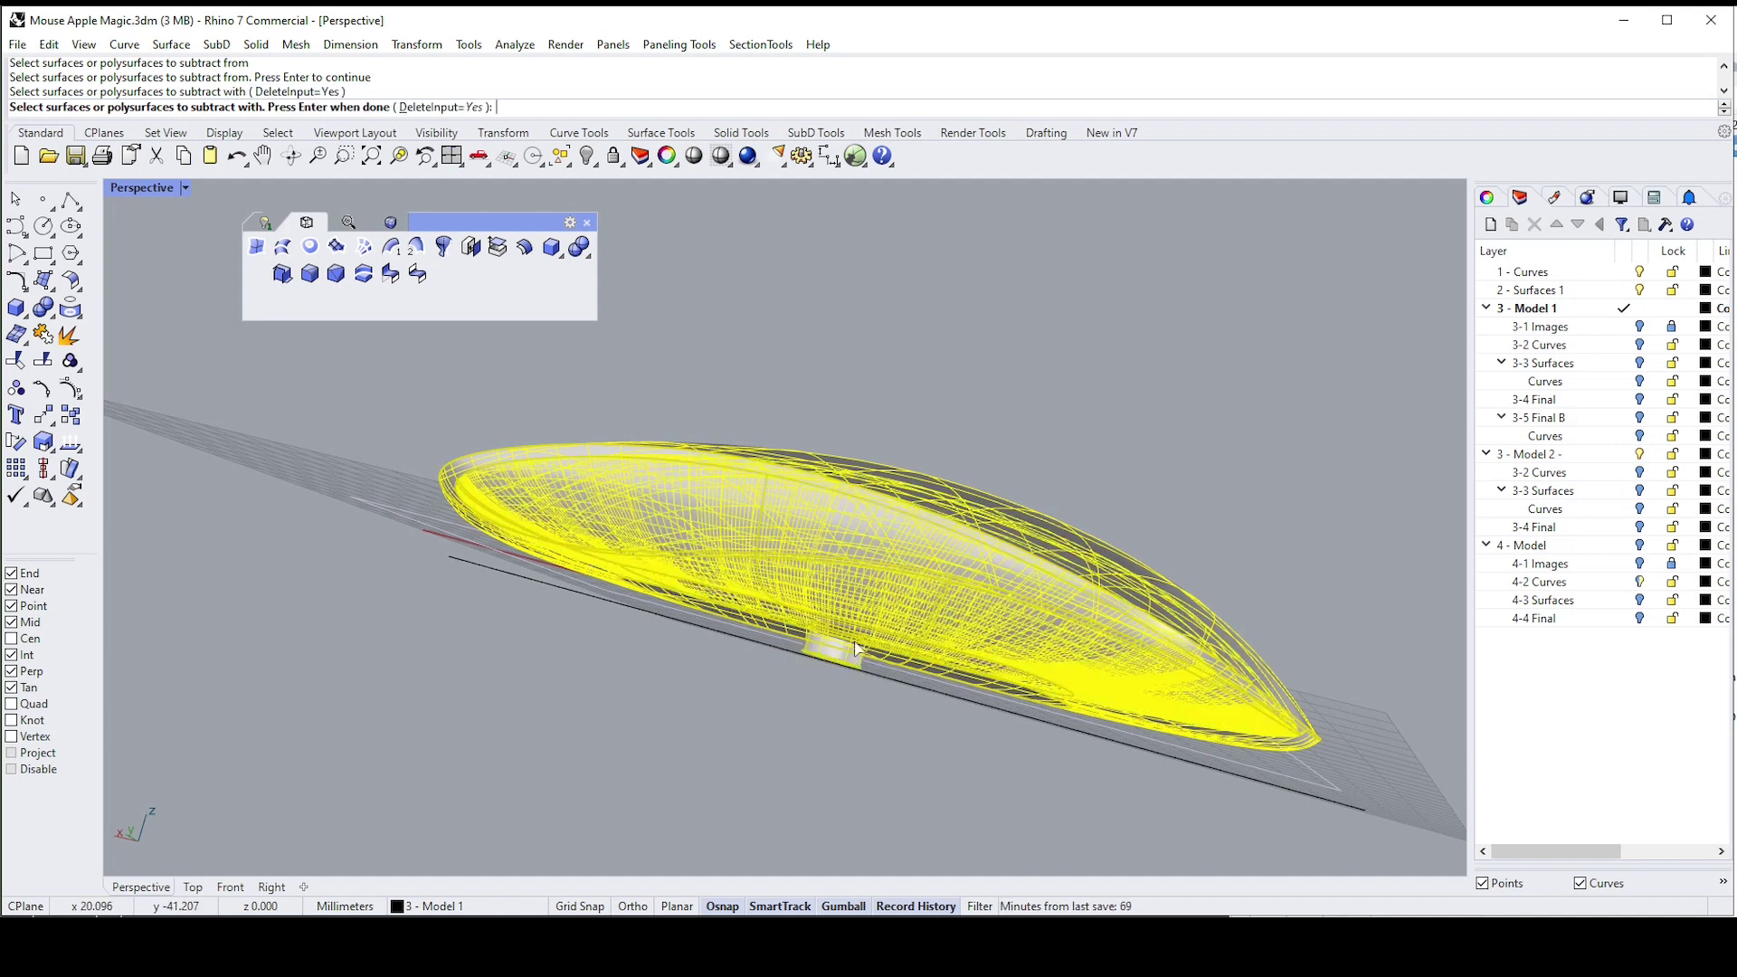
{"action": "key", "text": "Return"}
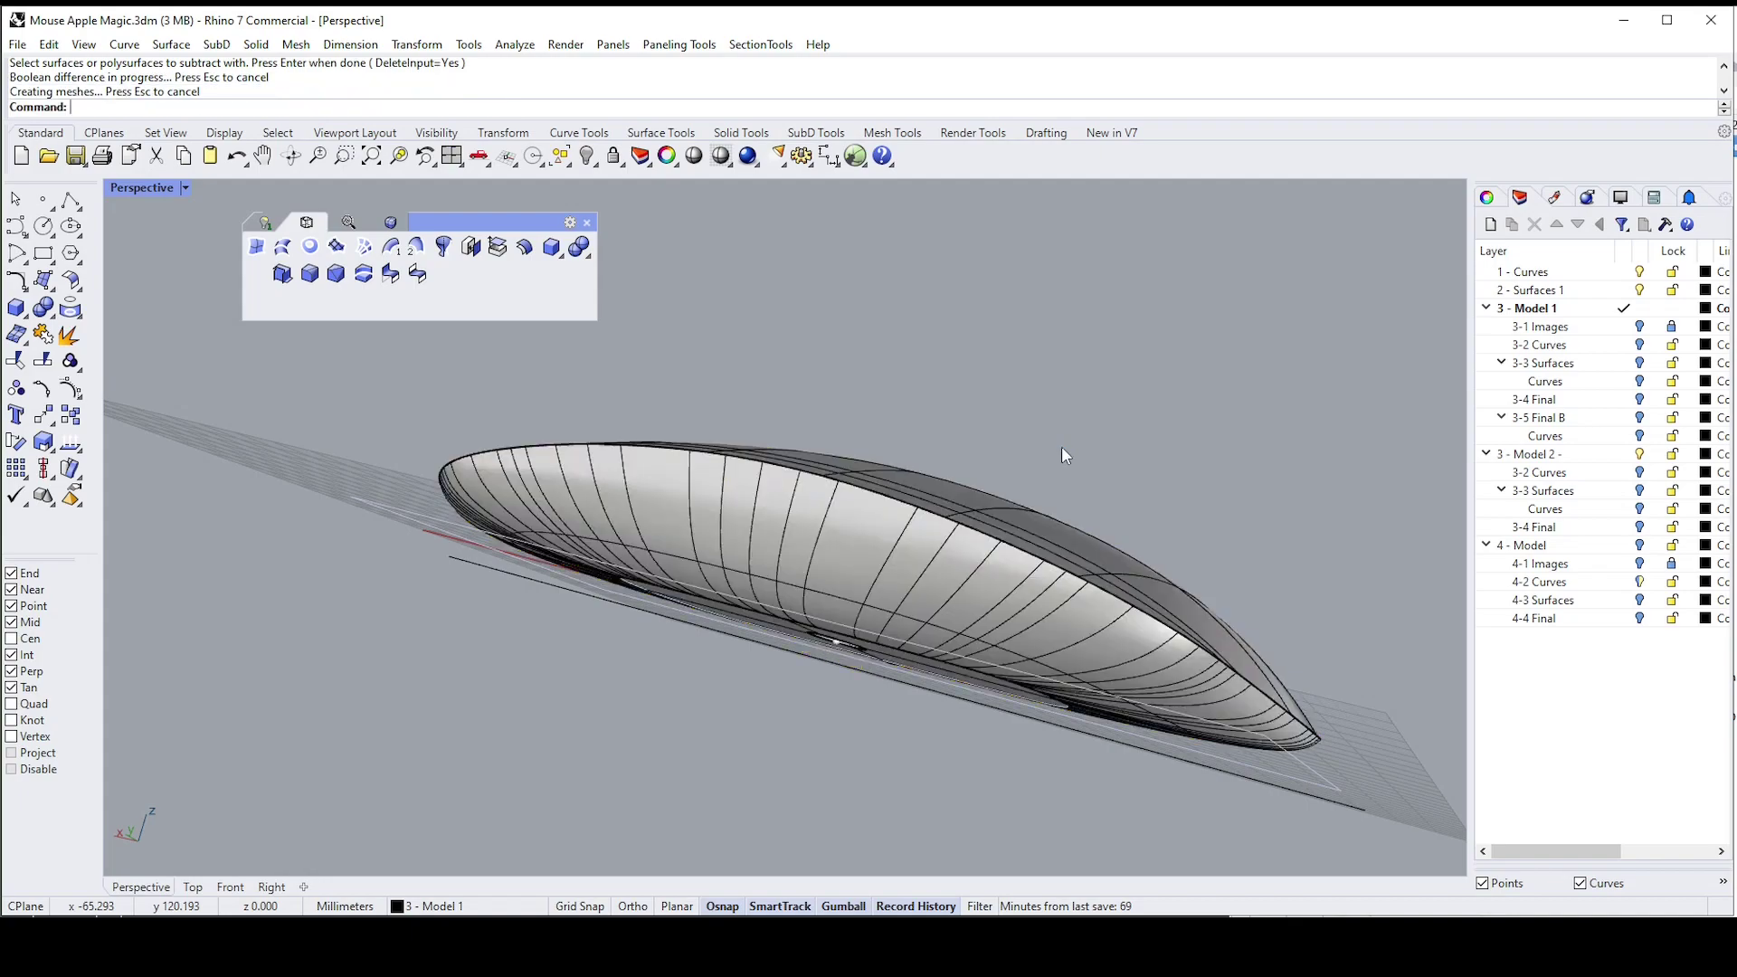
Draw a clipping plane rectangle around the mouse in the Front view and inspect the hollow section in Perspective
{"action": "right_click_drag", "start_coordinate": [1061, 447], "coordinate": [823, 695]}
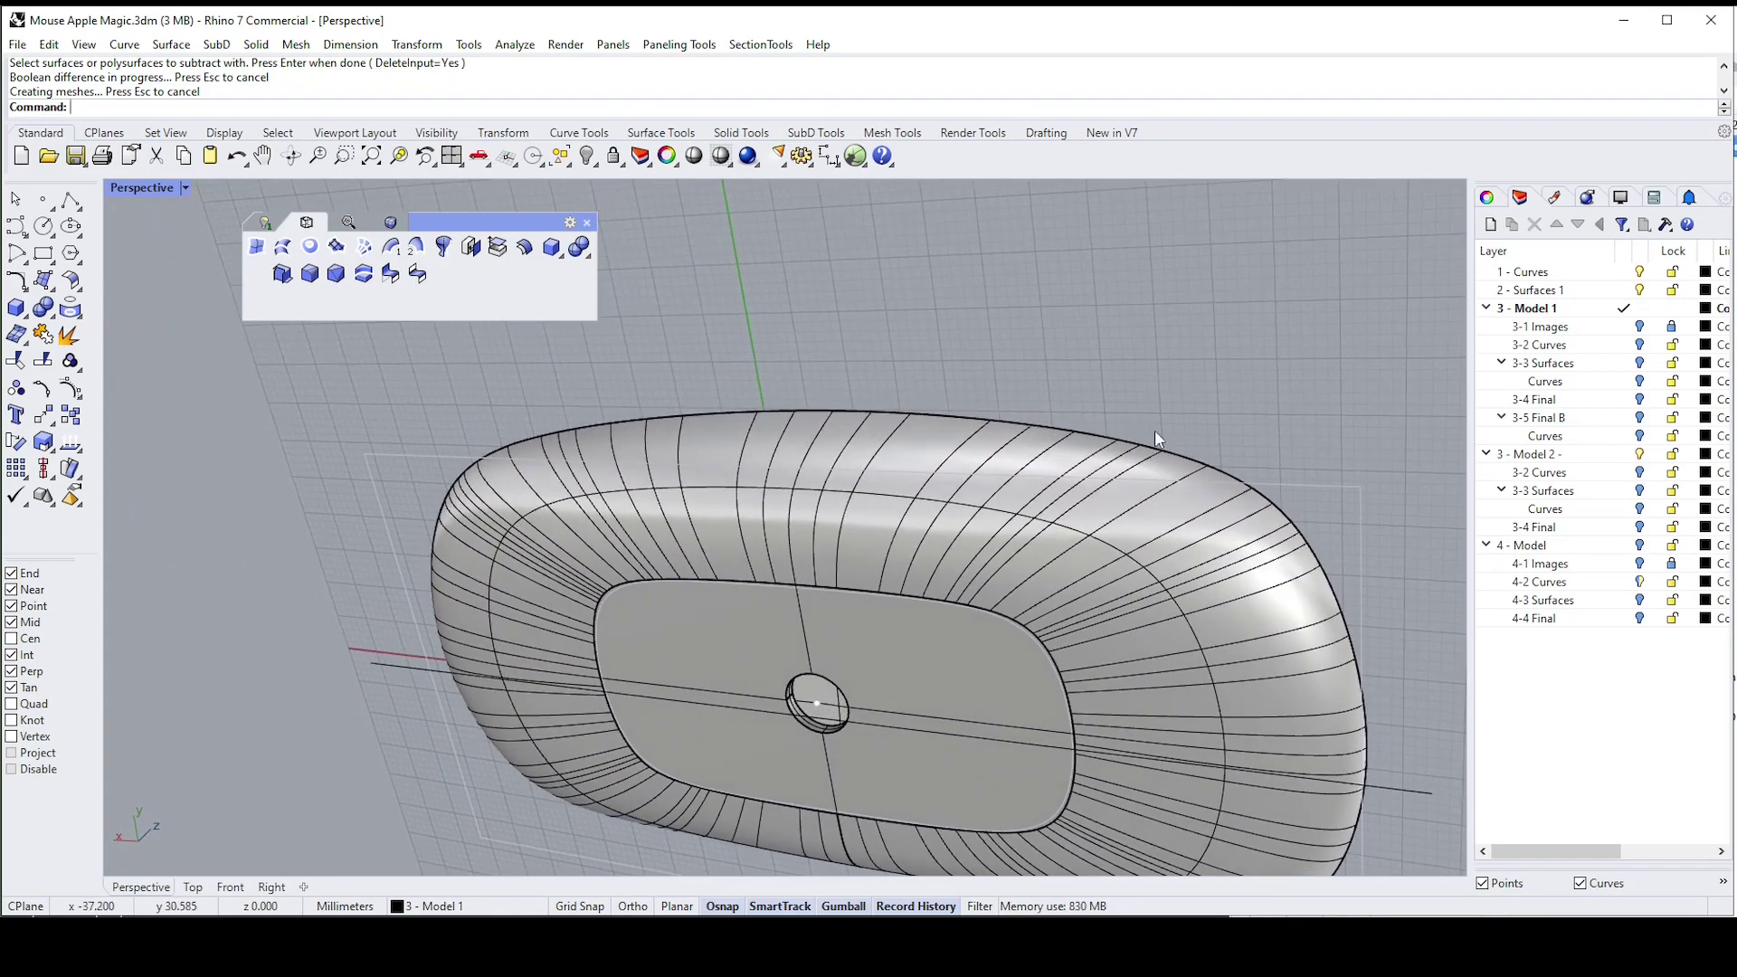
{"action": "right_click_drag", "start_coordinate": [1232, 285], "coordinate": [1233, 277]}
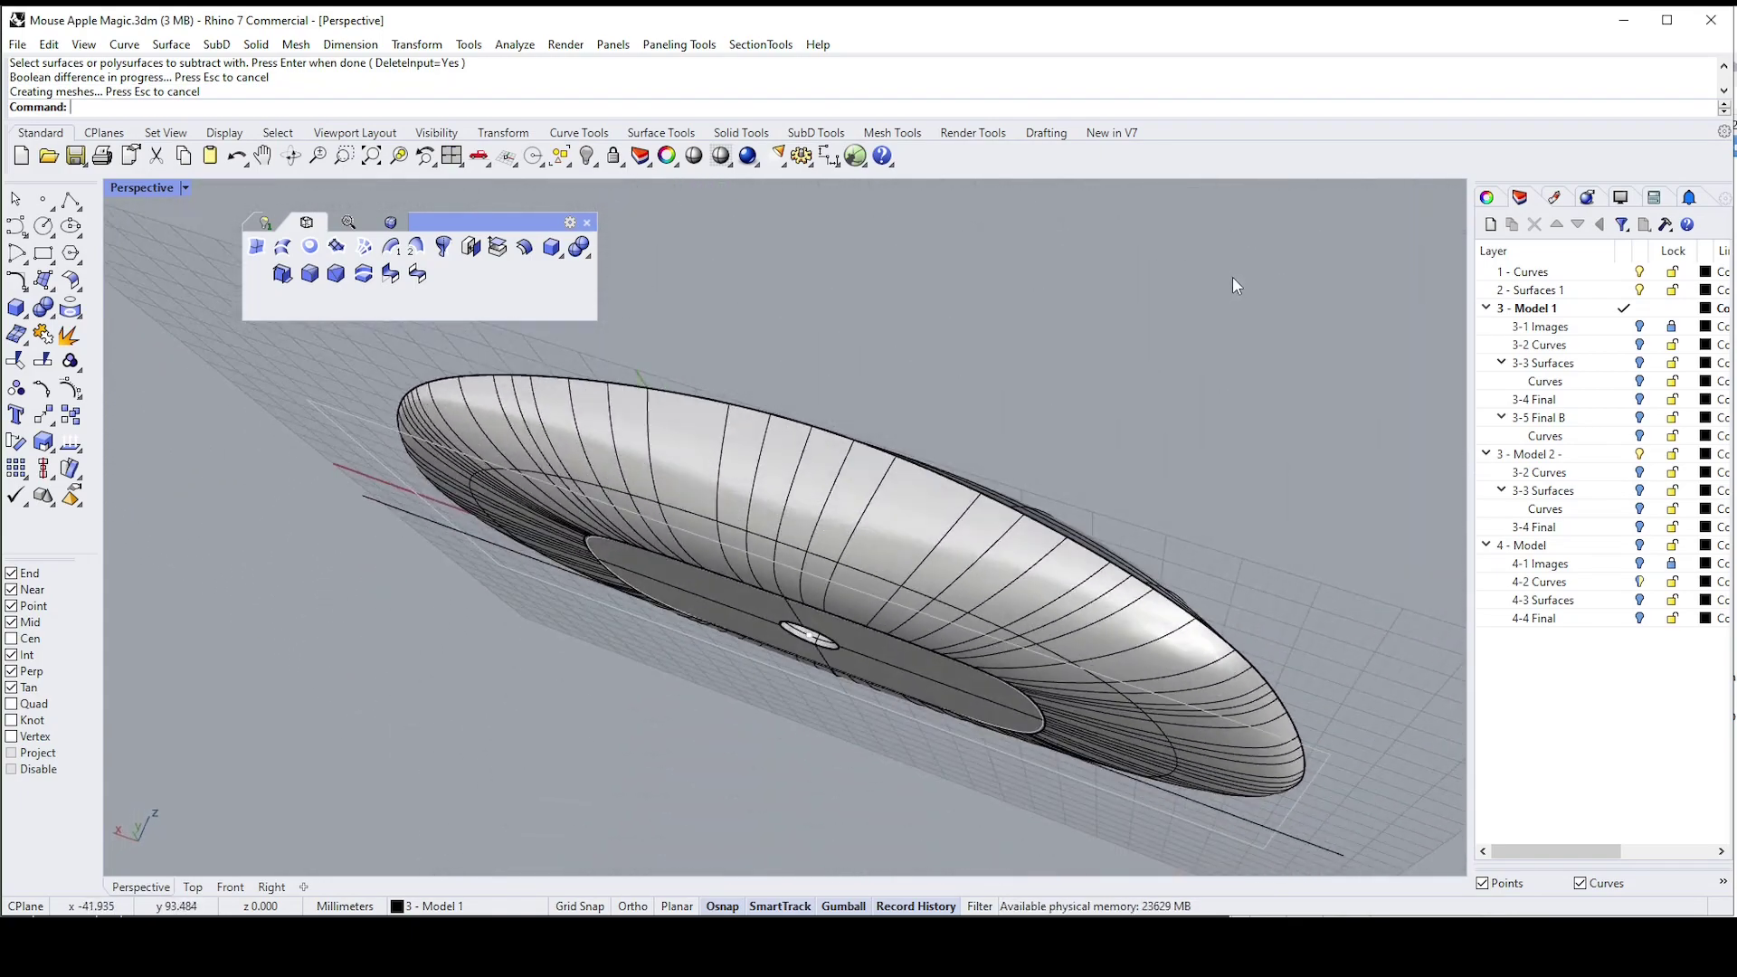
{"action": "type", "text": "ClippingPlane"}
{"action": "key", "text": "Return"}
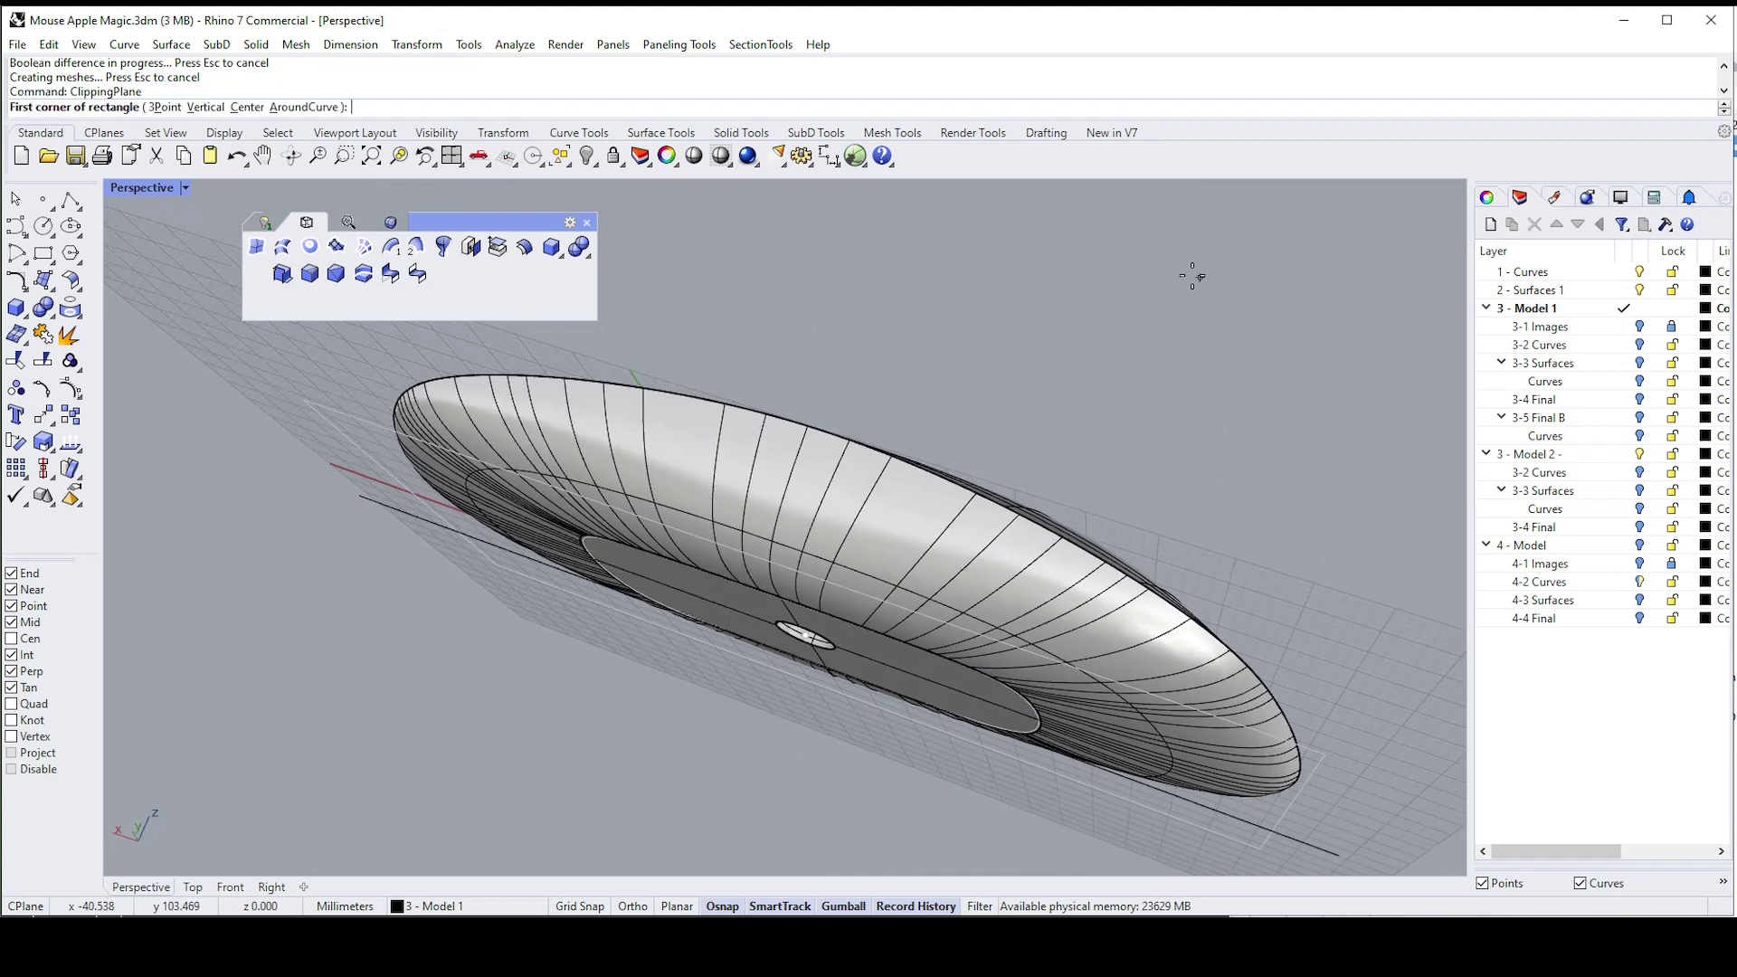
{"action": "type", "text": "f"}
{"action": "key", "text": "Return"}
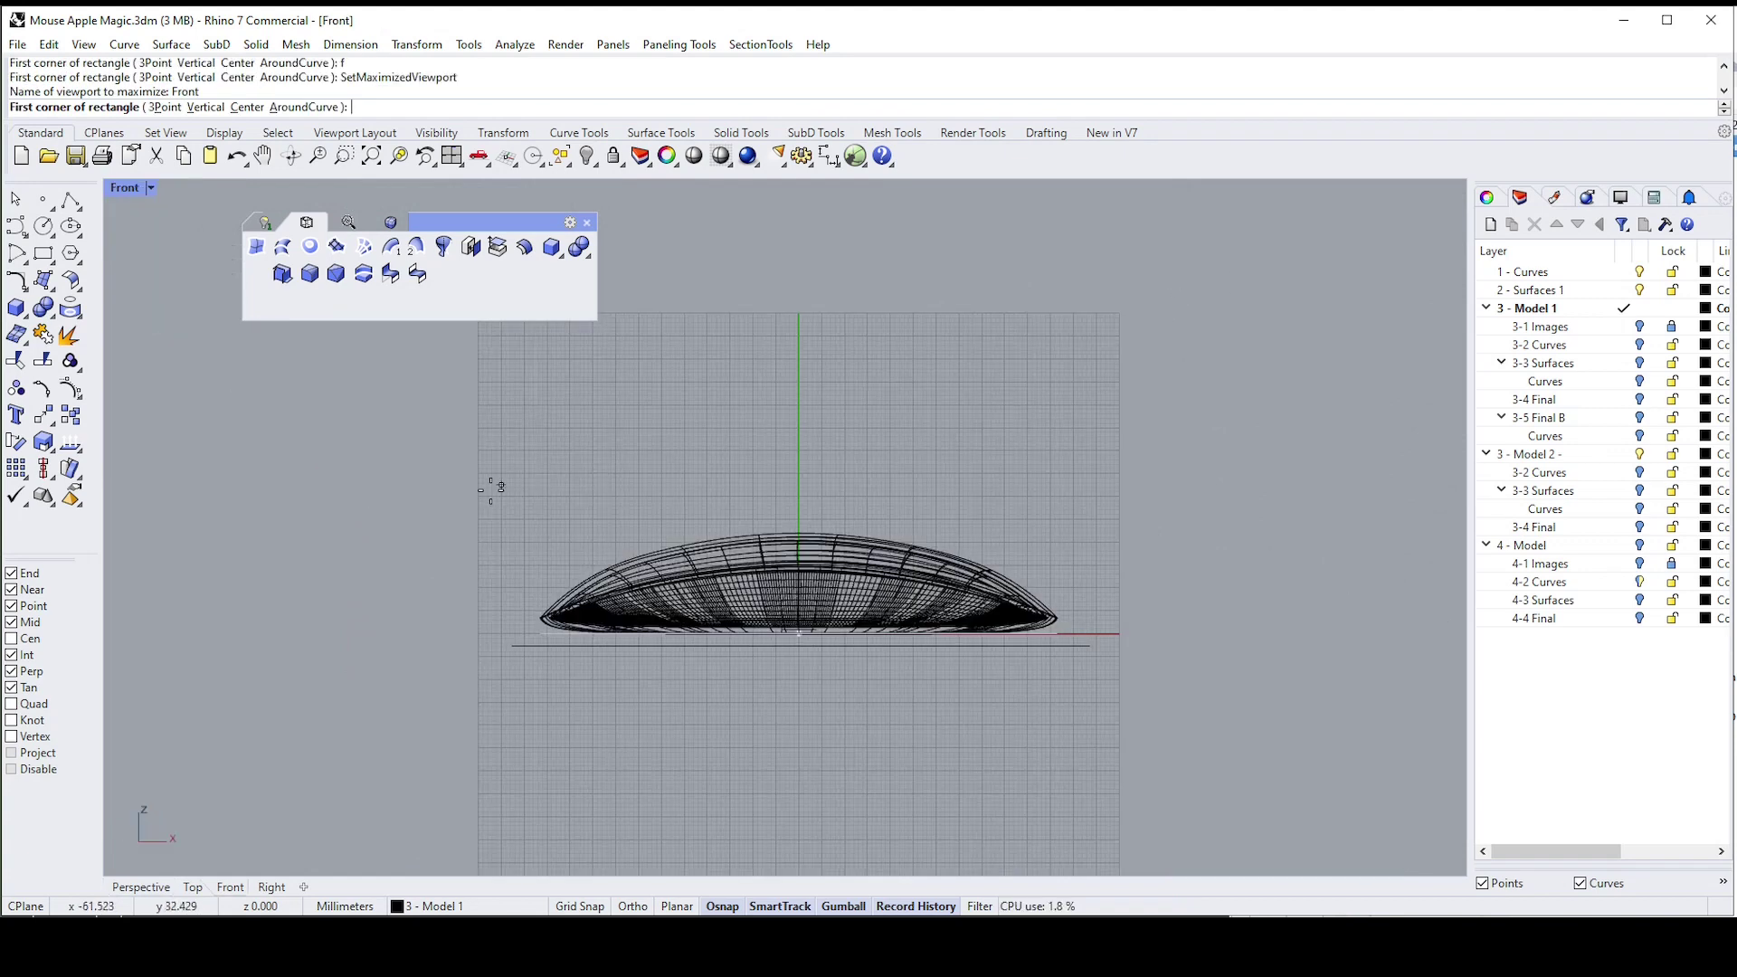
{"action": "left_click", "coordinate": [489, 488]}
{"action": "left_click", "coordinate": [1117, 768]}
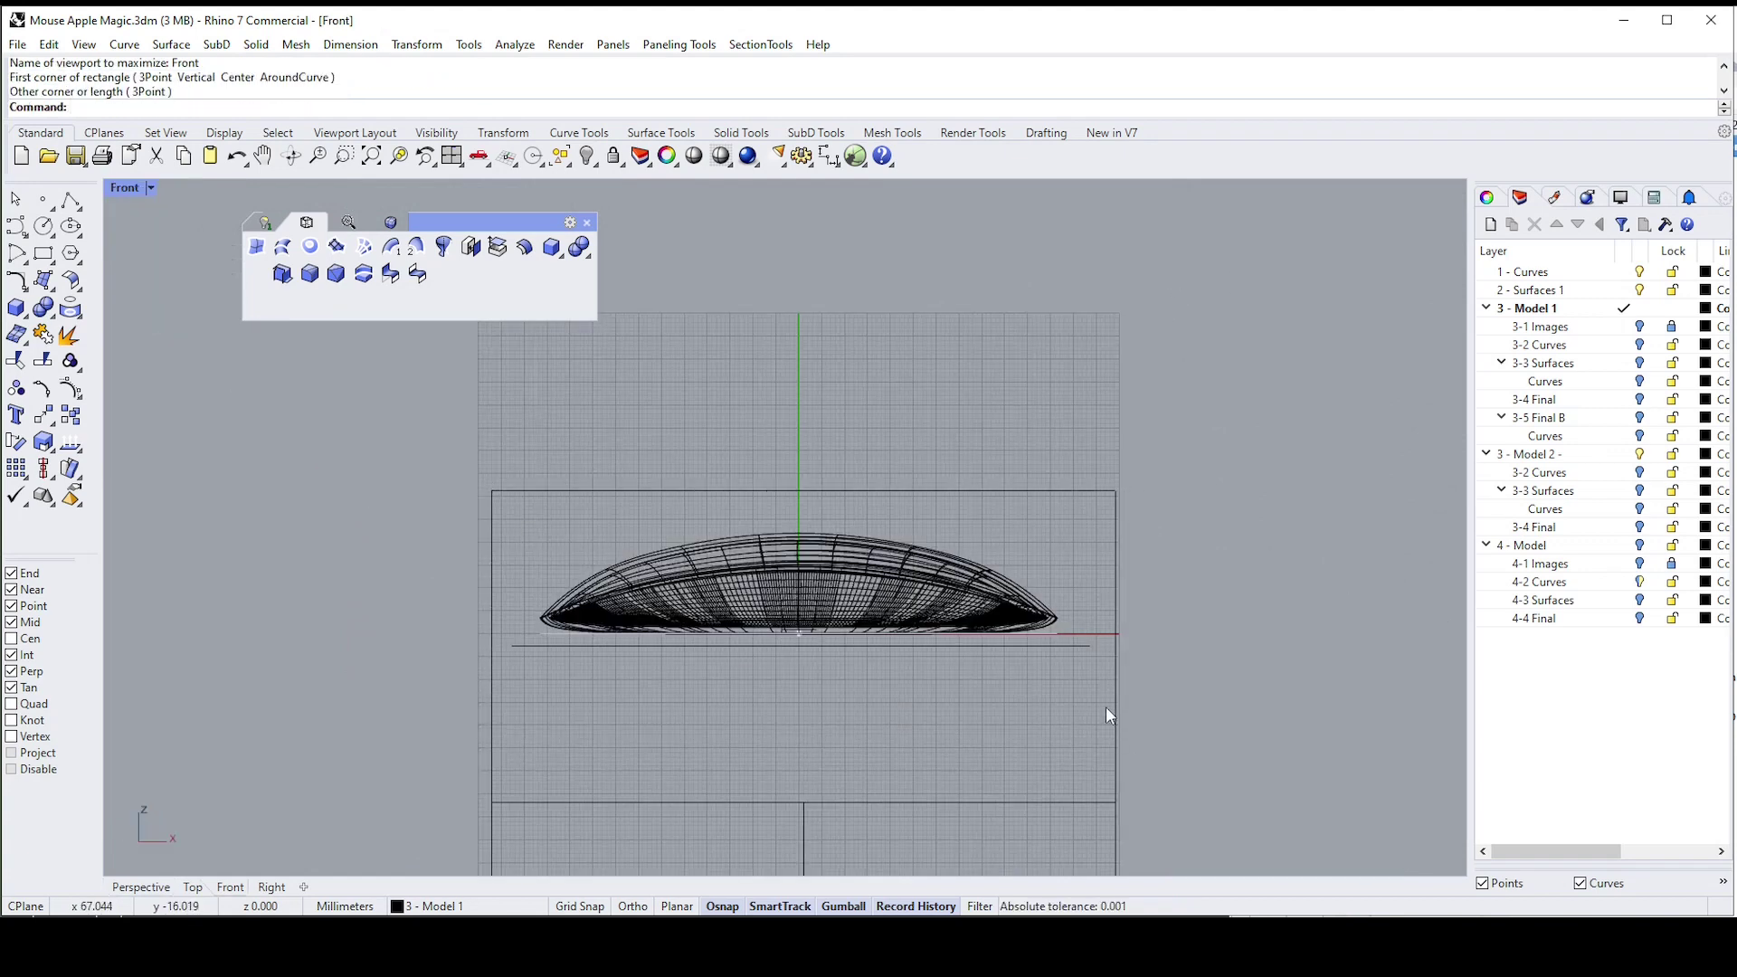
{"action": "type", "text": "z"}
{"action": "key", "text": "Return"}
{"action": "mouse_move", "coordinate": [1102, 655]}
{"action": "right_mouse_down"}
{"action": "mouse_move", "coordinate": [986, 600]}
{"action": "mouse_move", "coordinate": [883, 452]}
{"action": "mouse_move", "coordinate": [892, 497]}
{"action": "mouse_move", "coordinate": [863, 550]}
{"action": "mouse_move", "coordinate": [791, 606]}
{"action": "mouse_move", "coordinate": [830, 525]}
{"action": "right_mouse_up"}
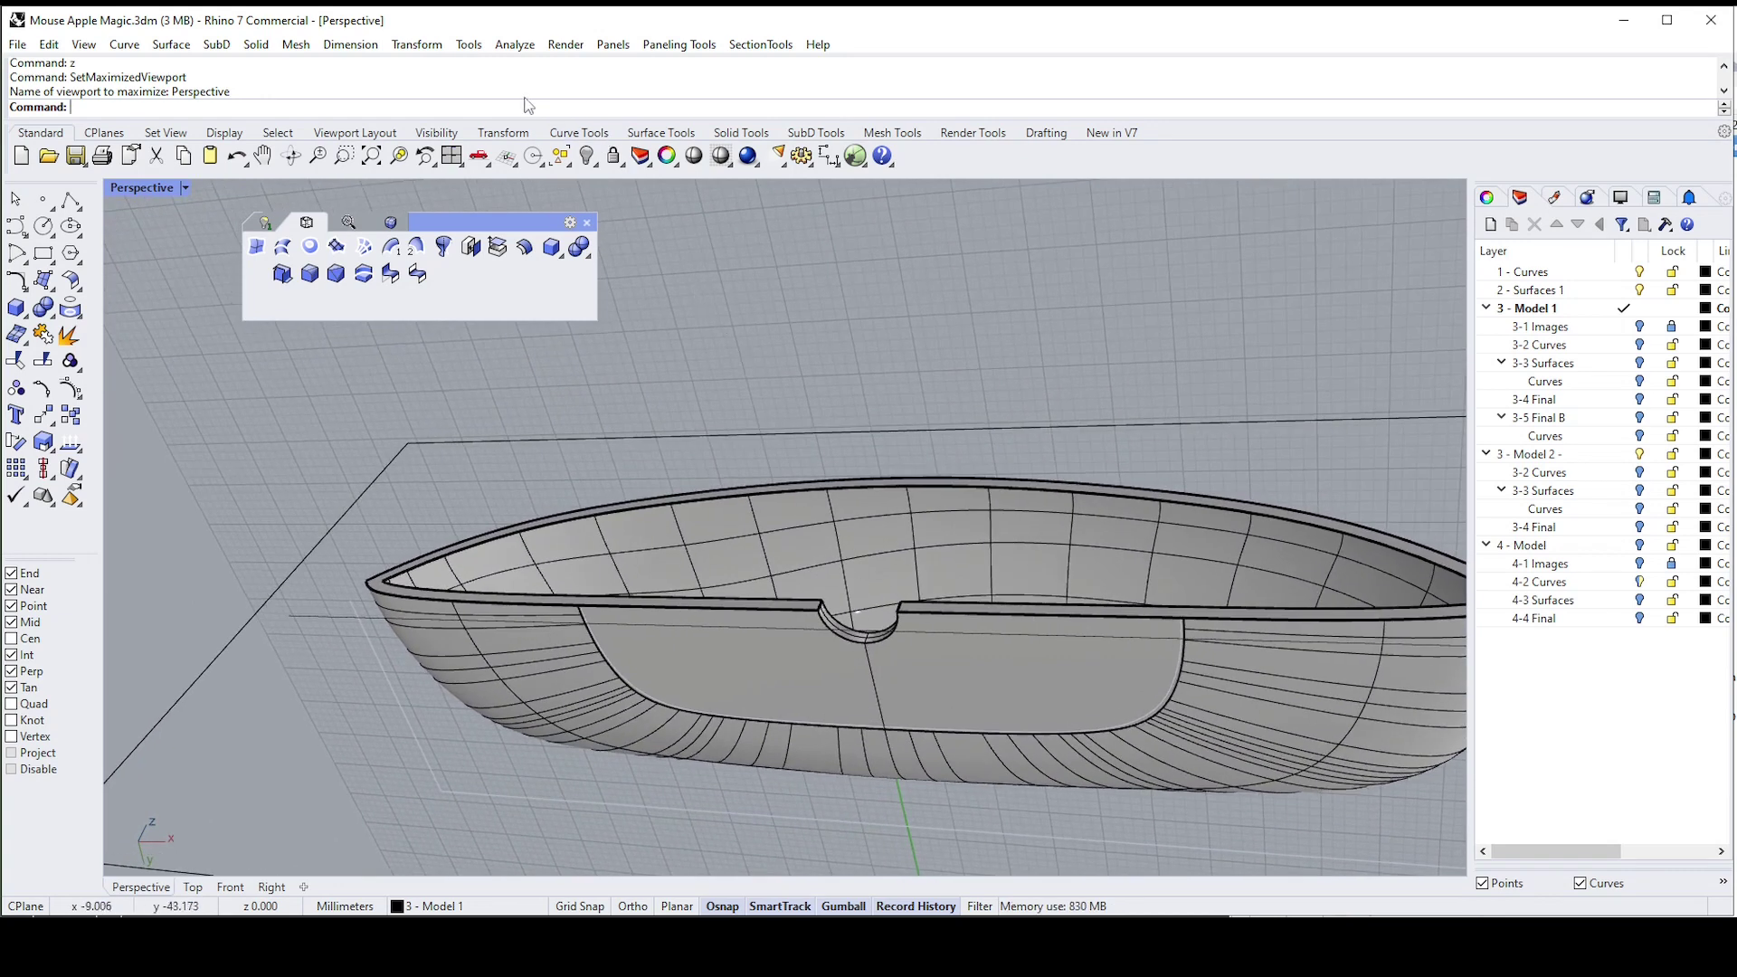
Remove the round hole from the underside of the hollow mouse body with UntrimHoles, keeping All and KeepTrimObjects at No
{"action": "left_click", "coordinate": [256, 44]}
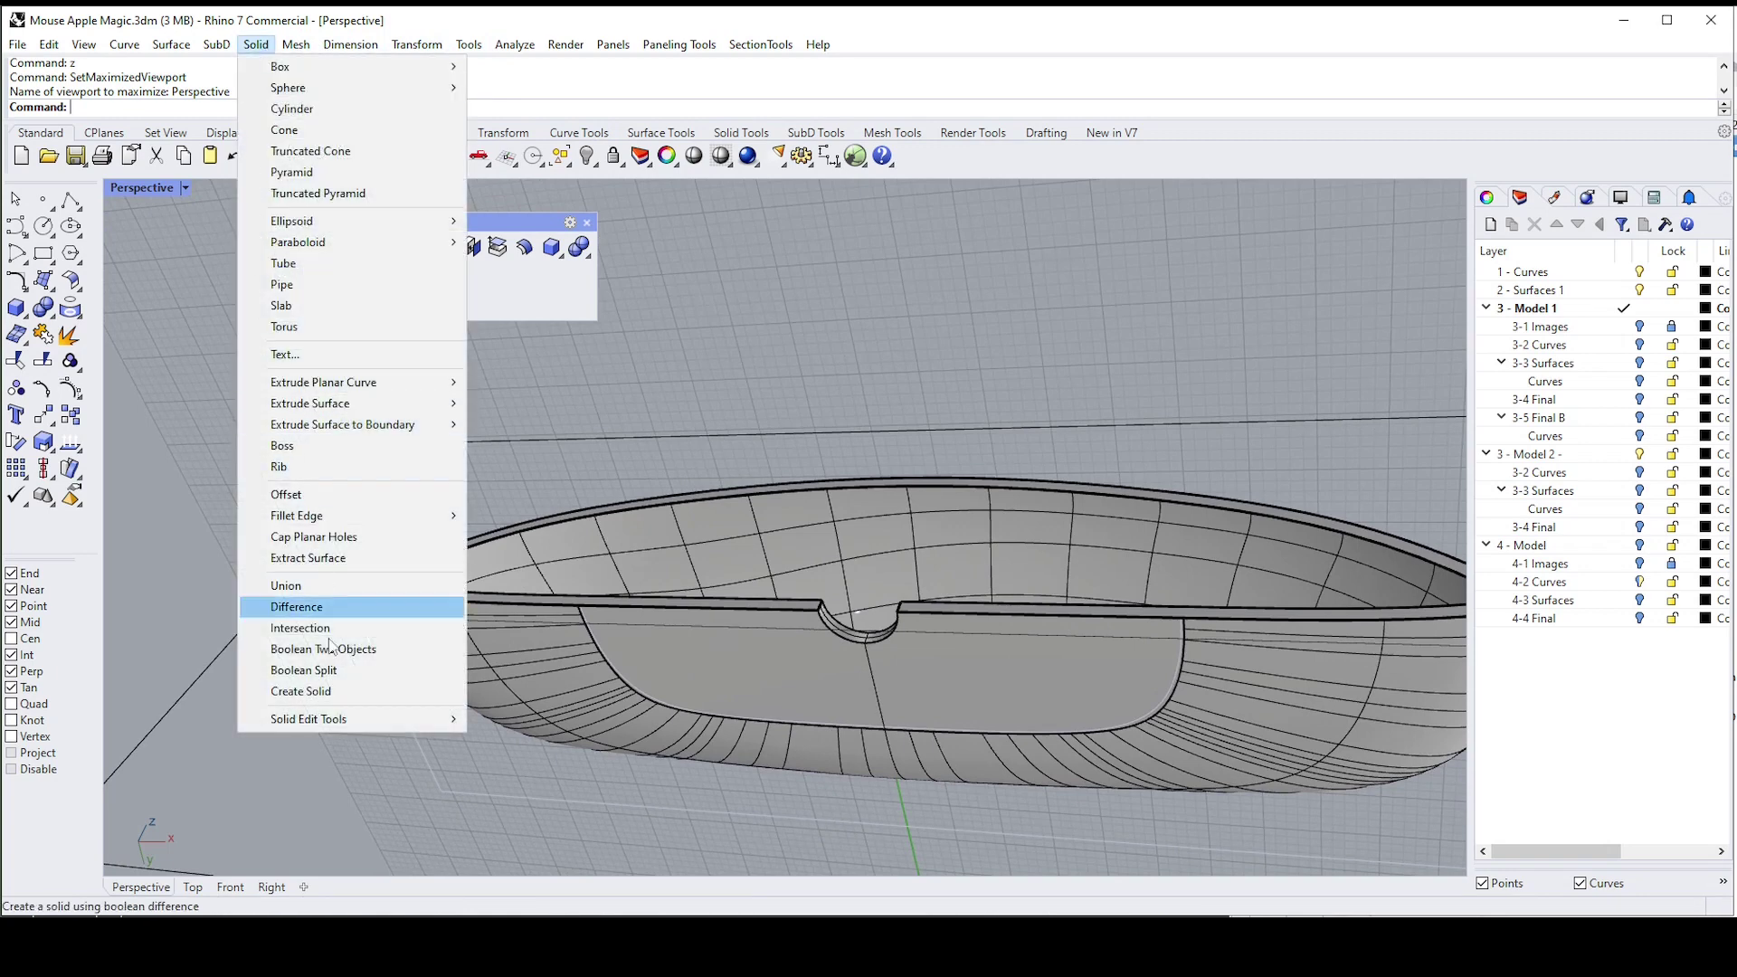
{"action": "mouse_move", "coordinate": [333, 726]}
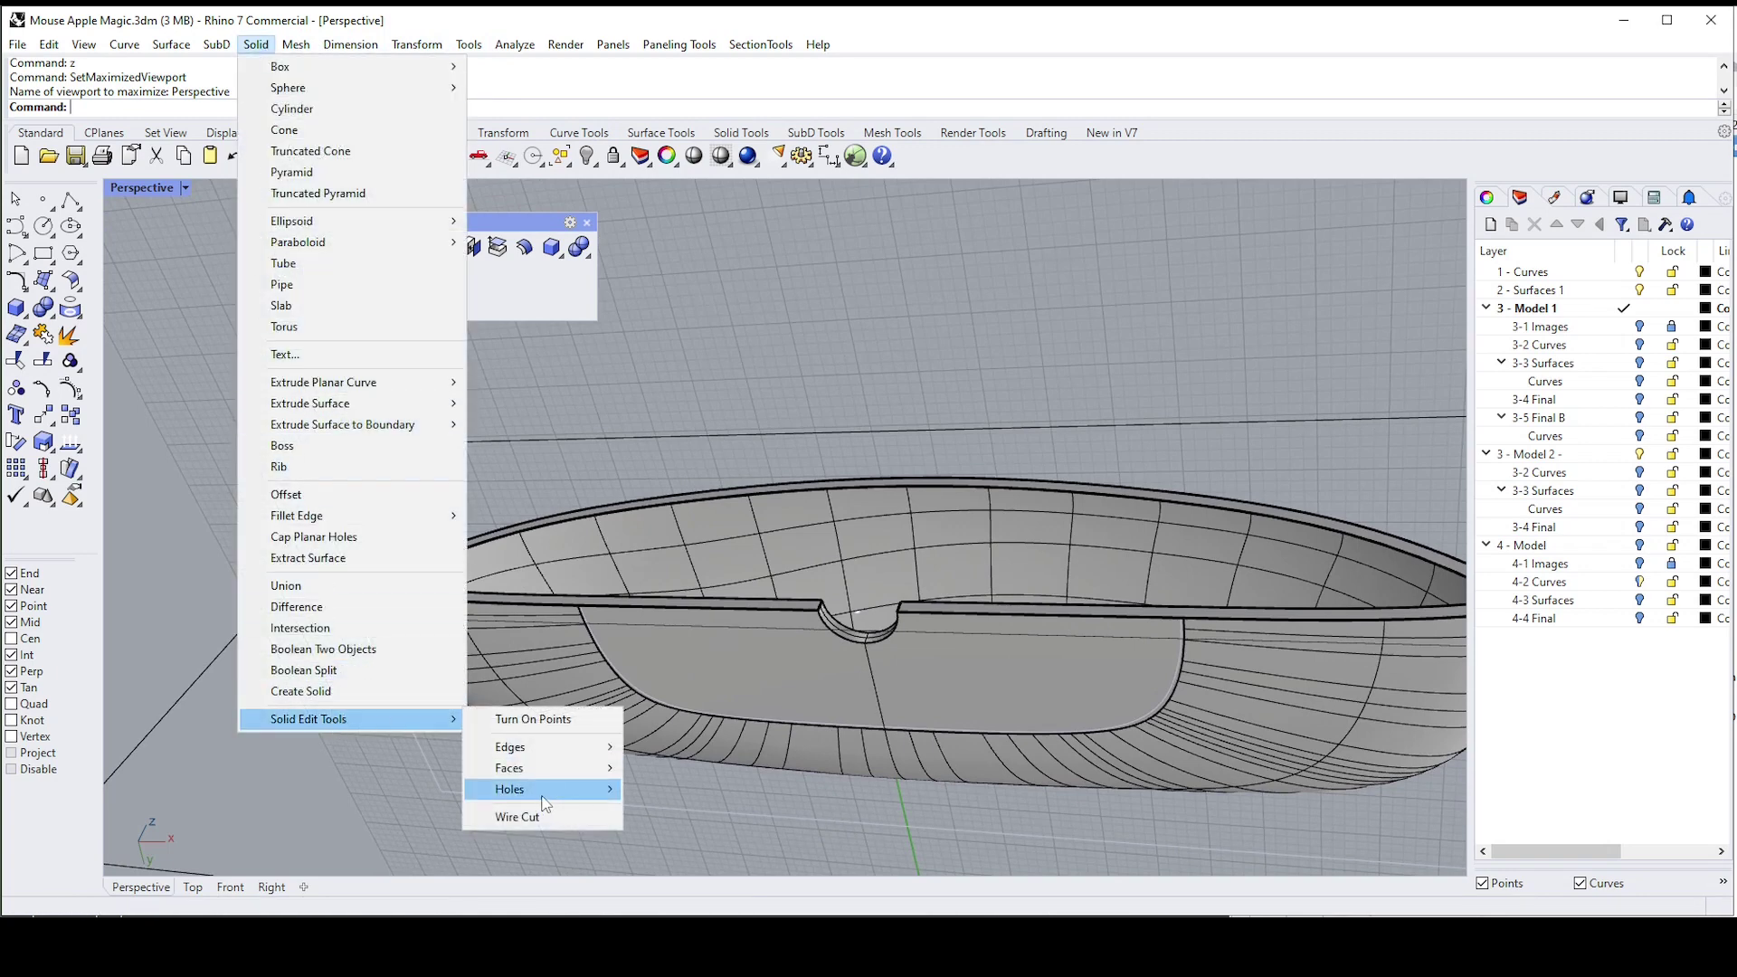
{"action": "mouse_move", "coordinate": [541, 794]}
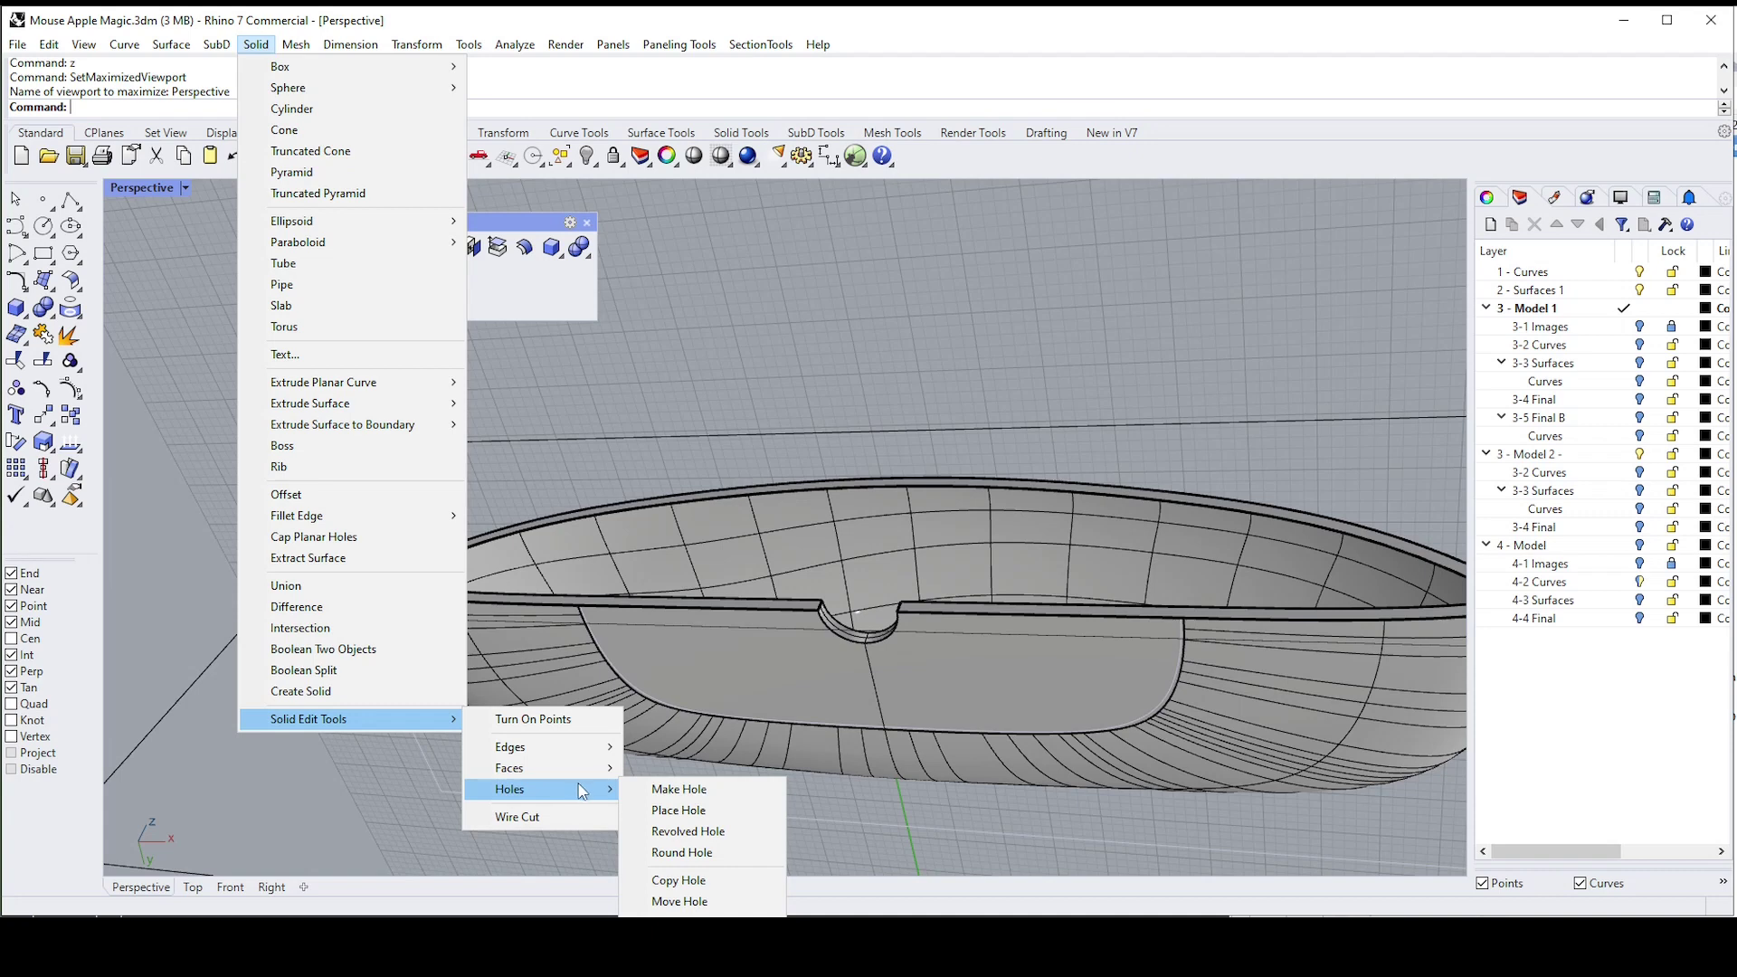
{"action": "left_click", "coordinate": [692, 311]}
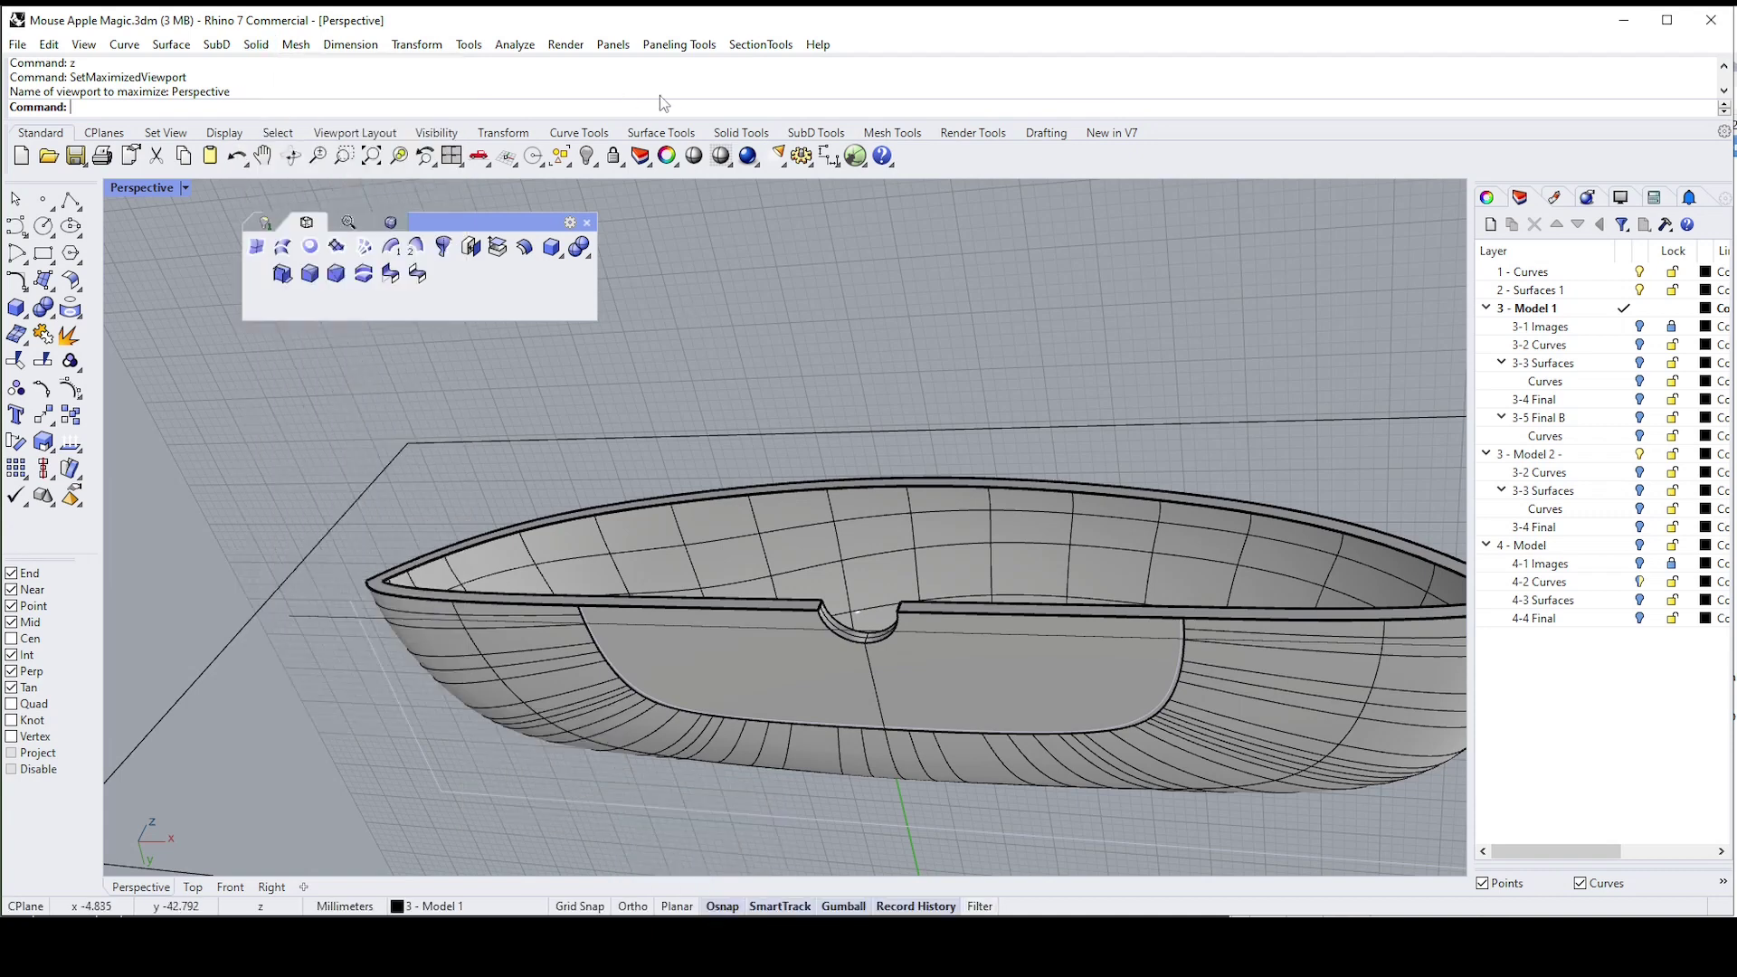
{"action": "left_click", "coordinate": [740, 133]}
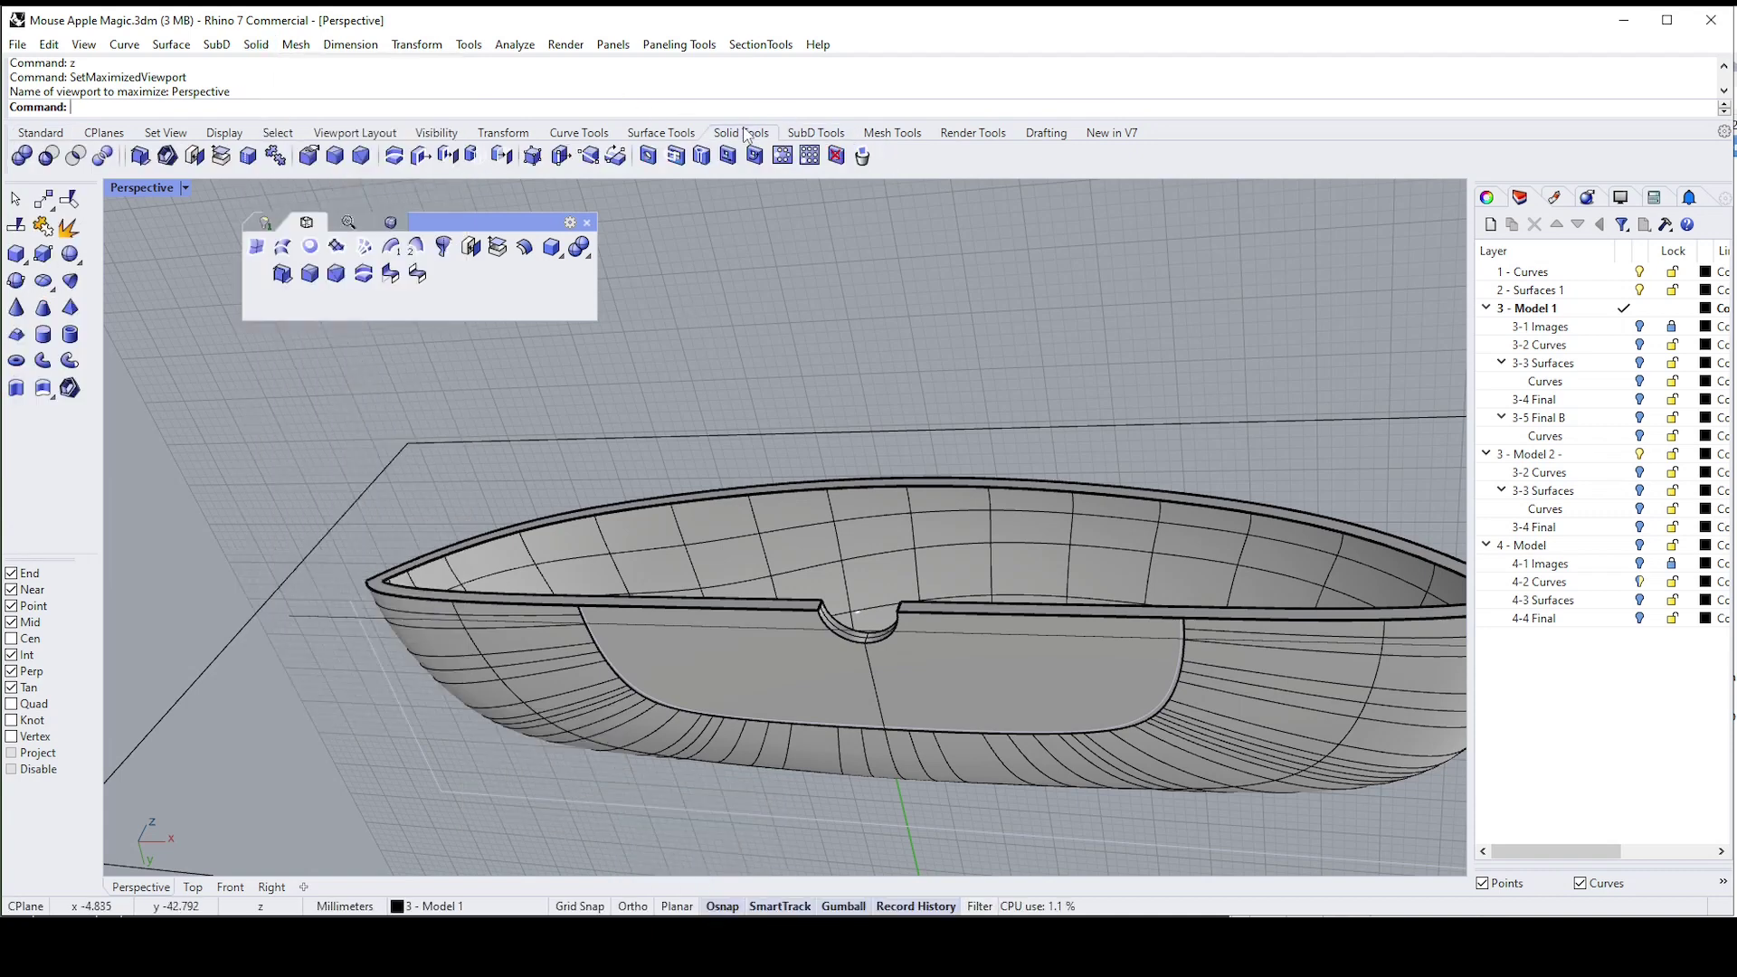
{"action": "left_click", "coordinate": [836, 156]}
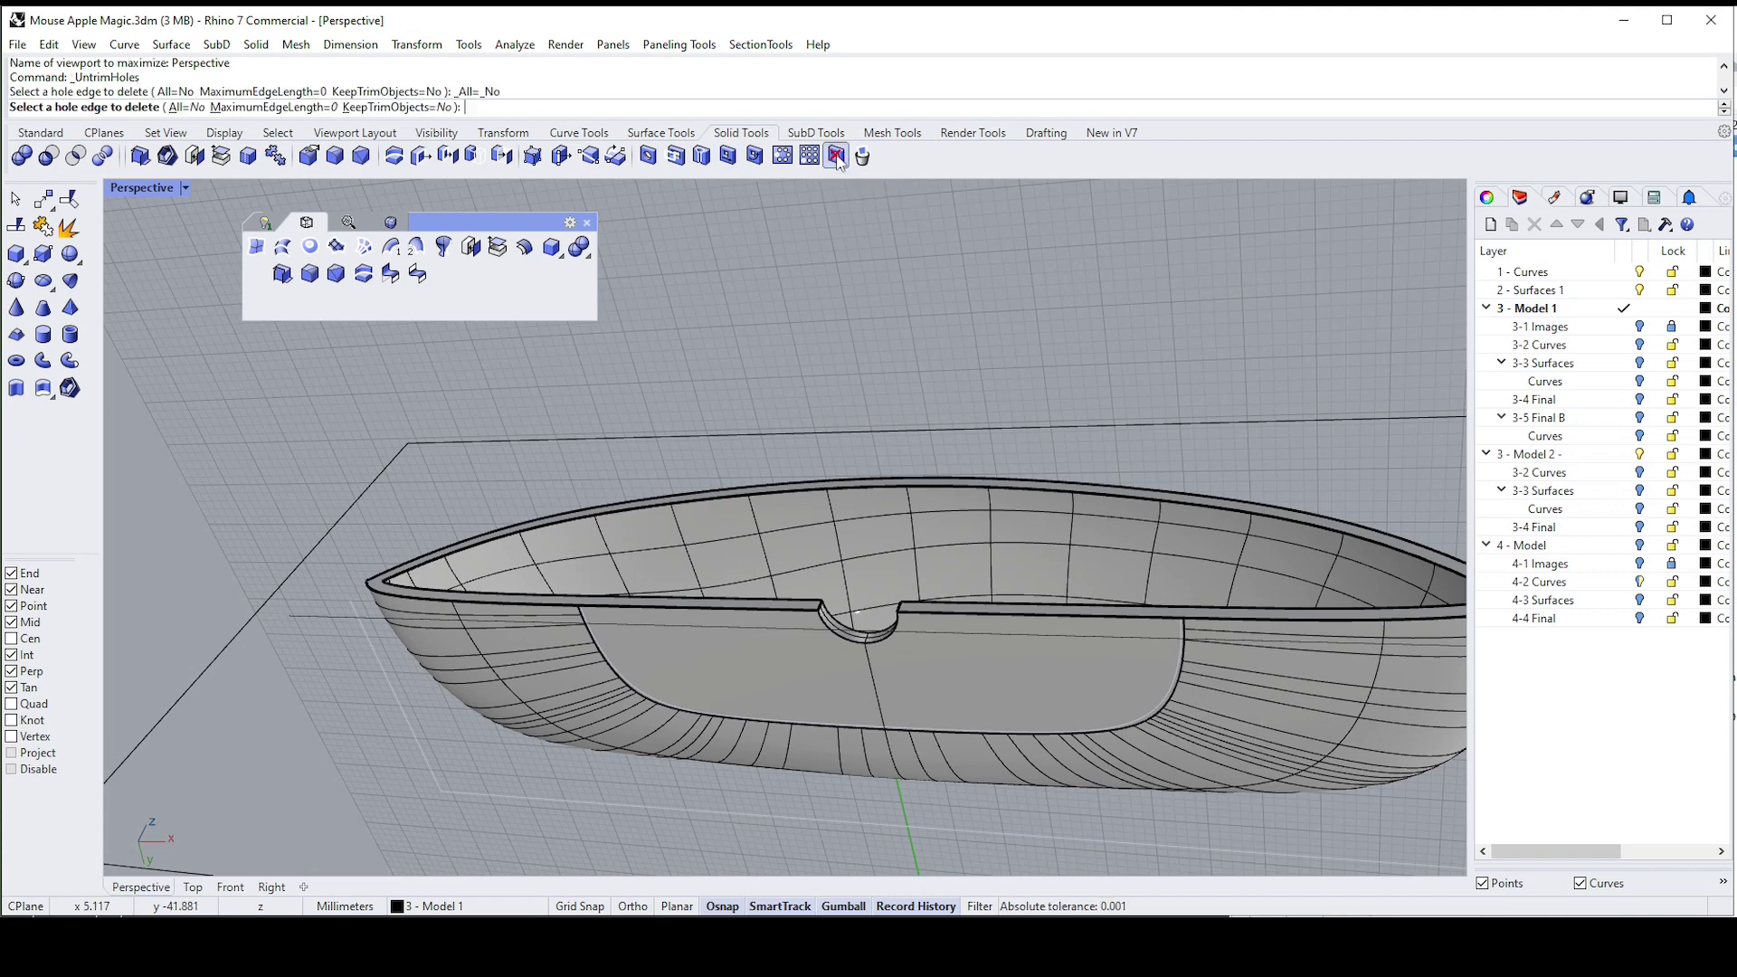
{"action": "left_click", "coordinate": [844, 637]}
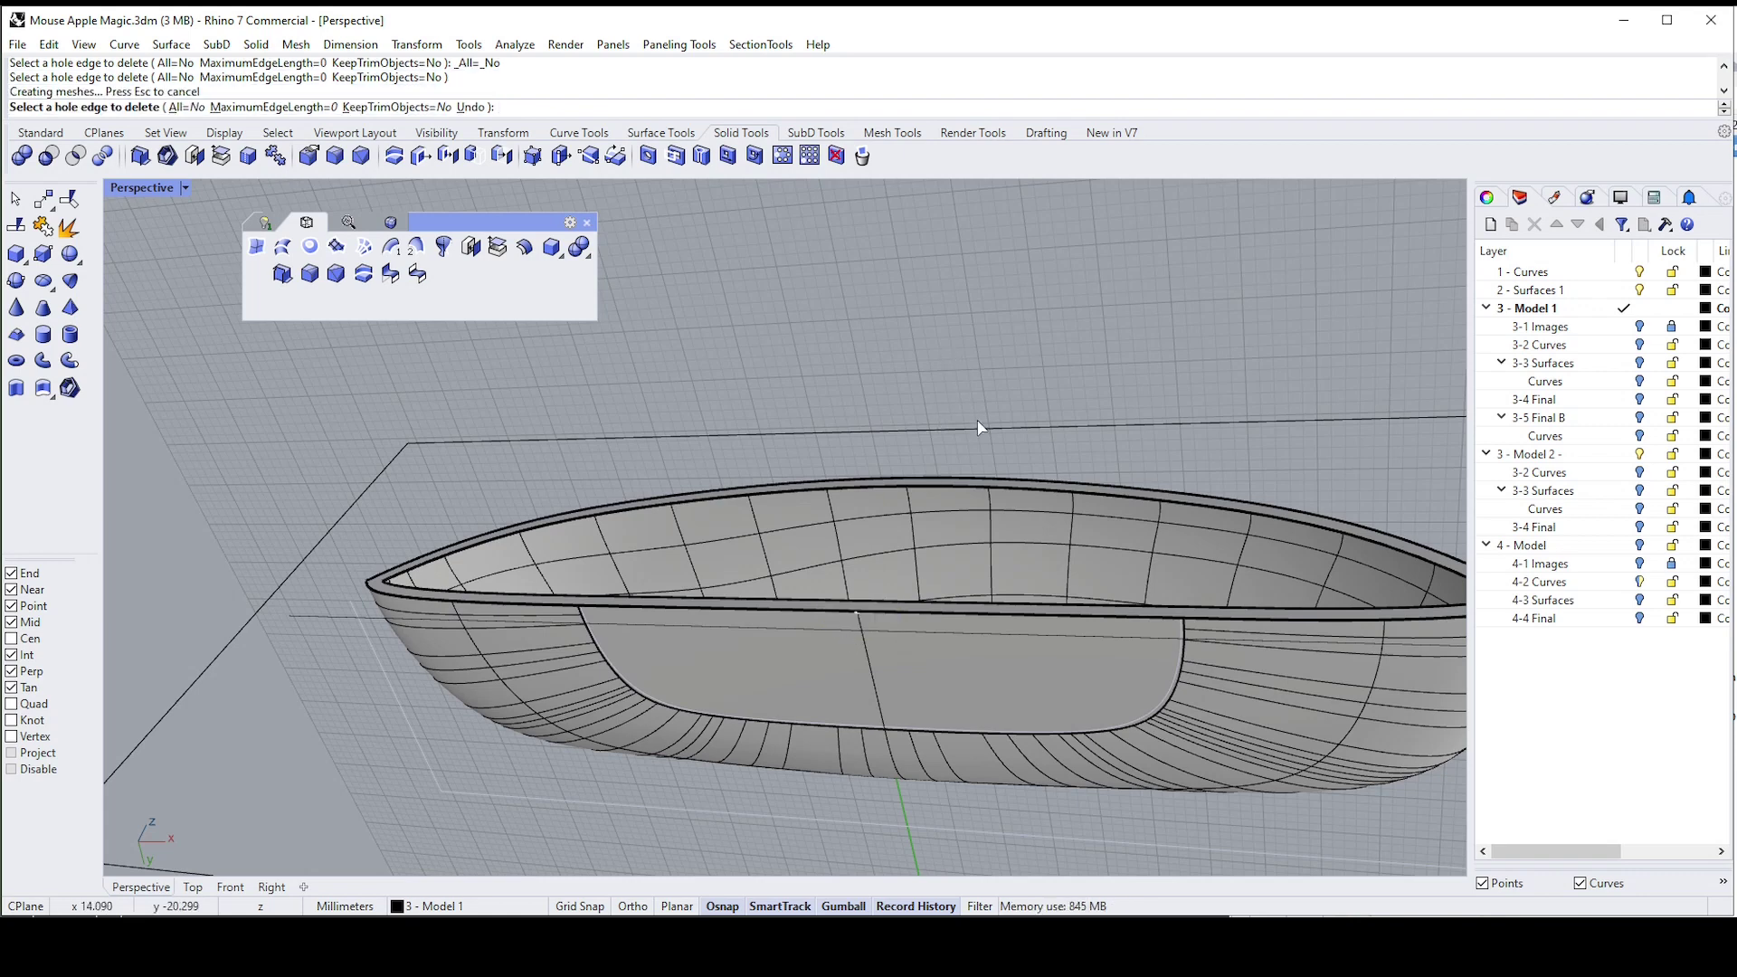
{"action": "key", "text": "Return"}
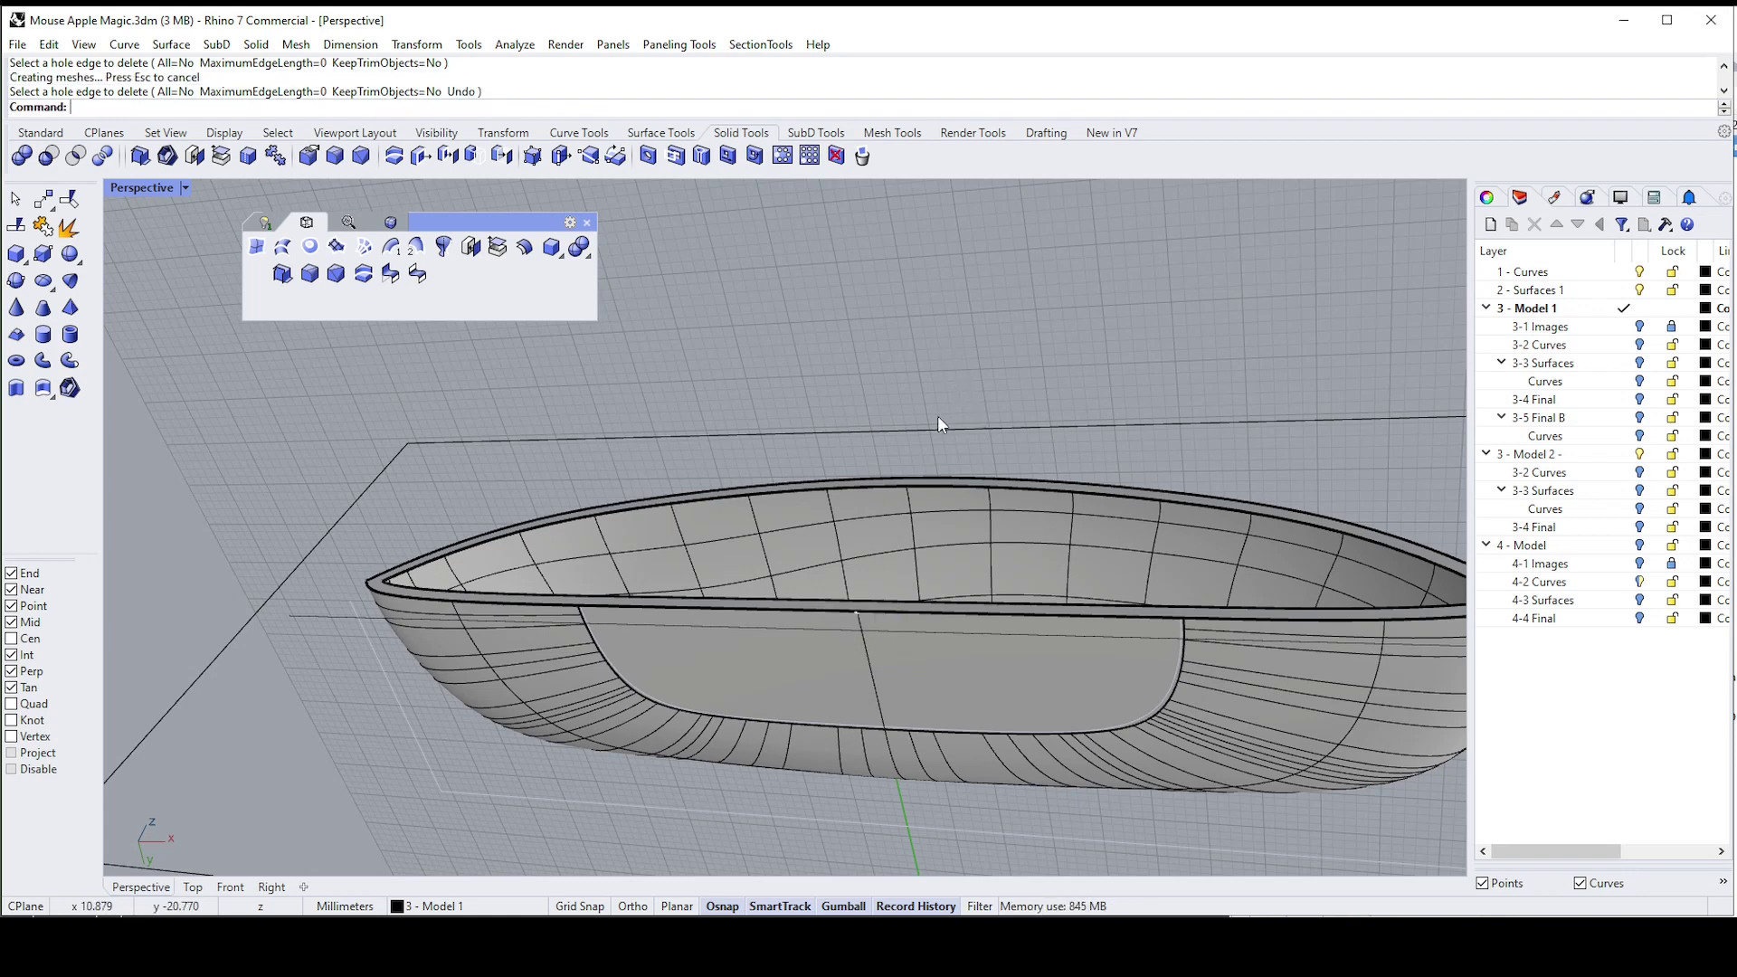
Delete the clipping plane and check the complete mouse body
{"action": "left_click", "coordinate": [935, 427]}
{"action": "key", "text": "Delete"}
{"action": "scroll", "coordinate": [946, 366], "scroll_direction": "down", "scroll_amount": 7}
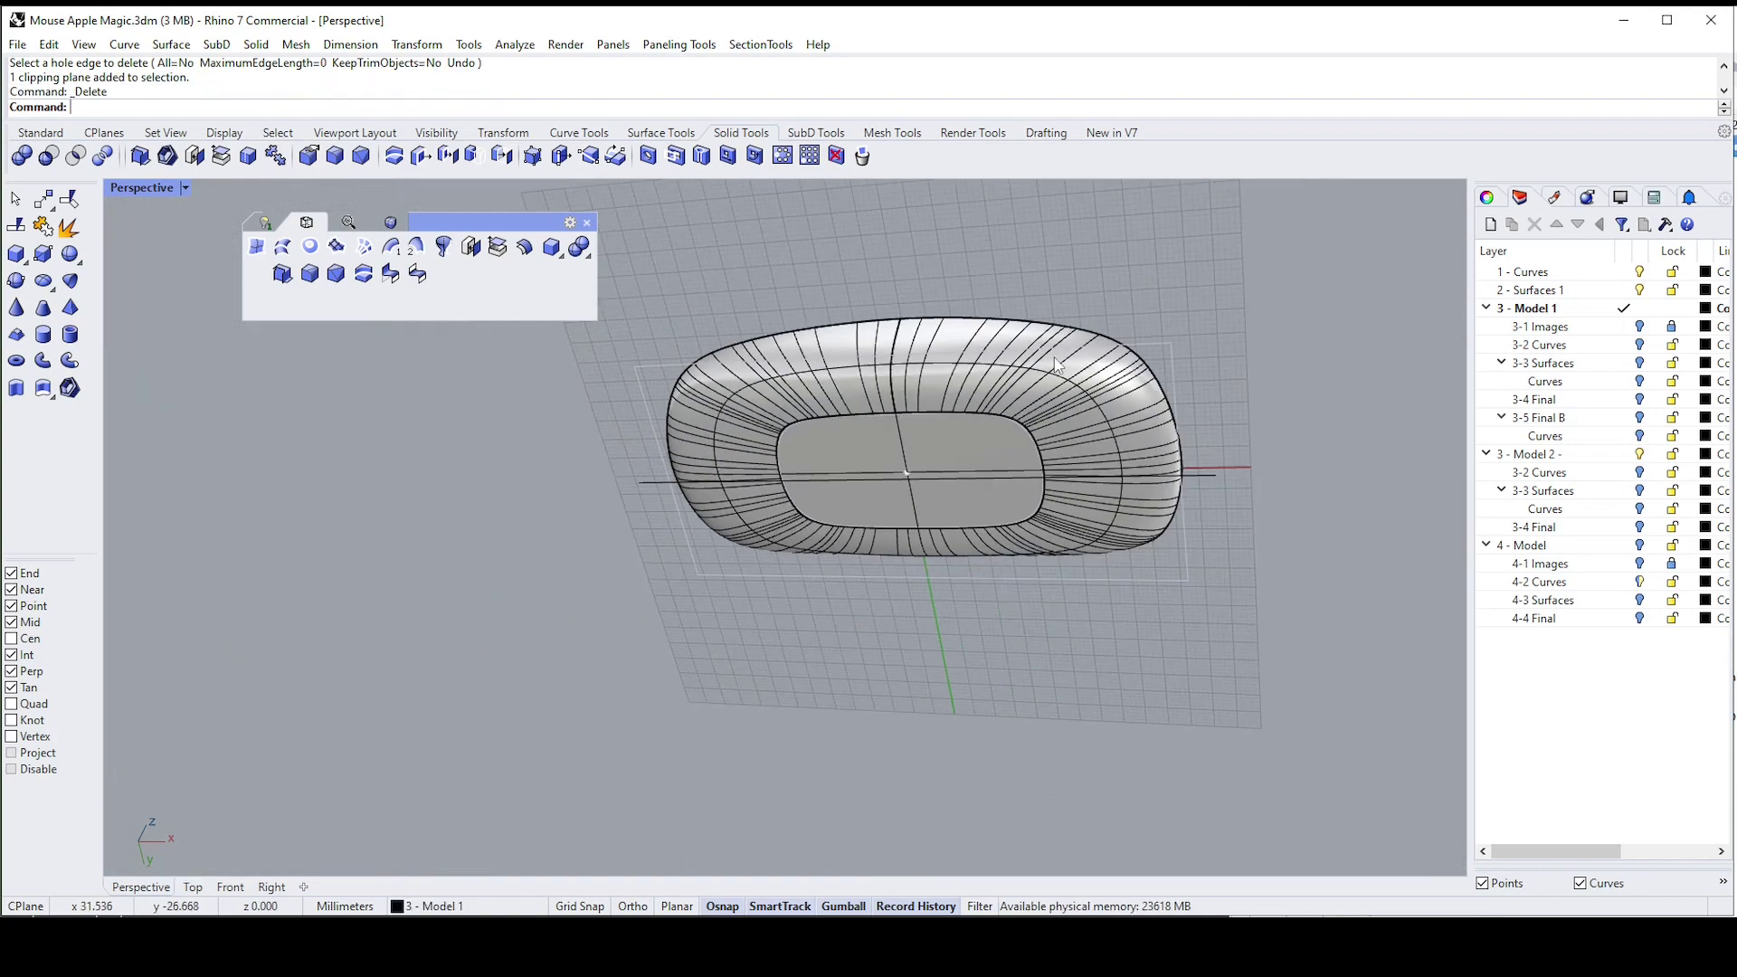
{"action": "right_click_drag", "start_coordinate": [947, 367], "coordinate": [1153, 417]}
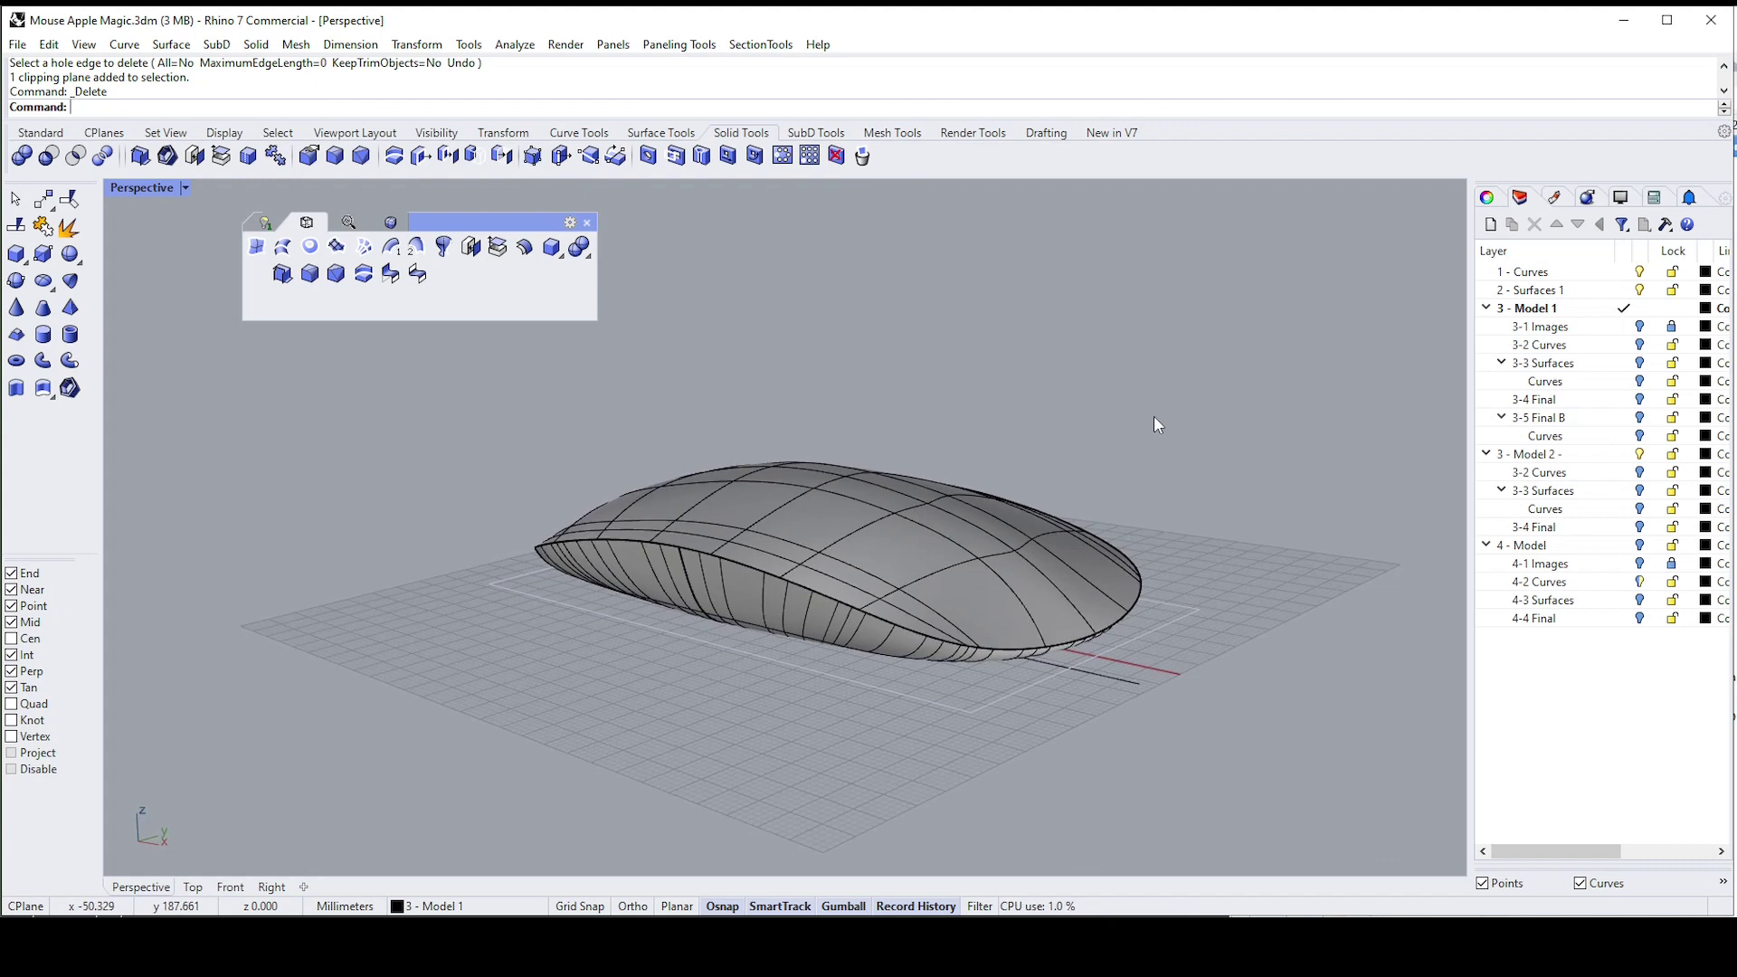
Undo the hole removal, the clipping plane, the Boolean Difference and the Boolean Union so the cylinder and inner solid are separate again
{"action": "key", "text": "ctrl+z"}
{"action": "key", "text": "ctrl+z"}
{"action": "key", "text": "ctrl+z"}
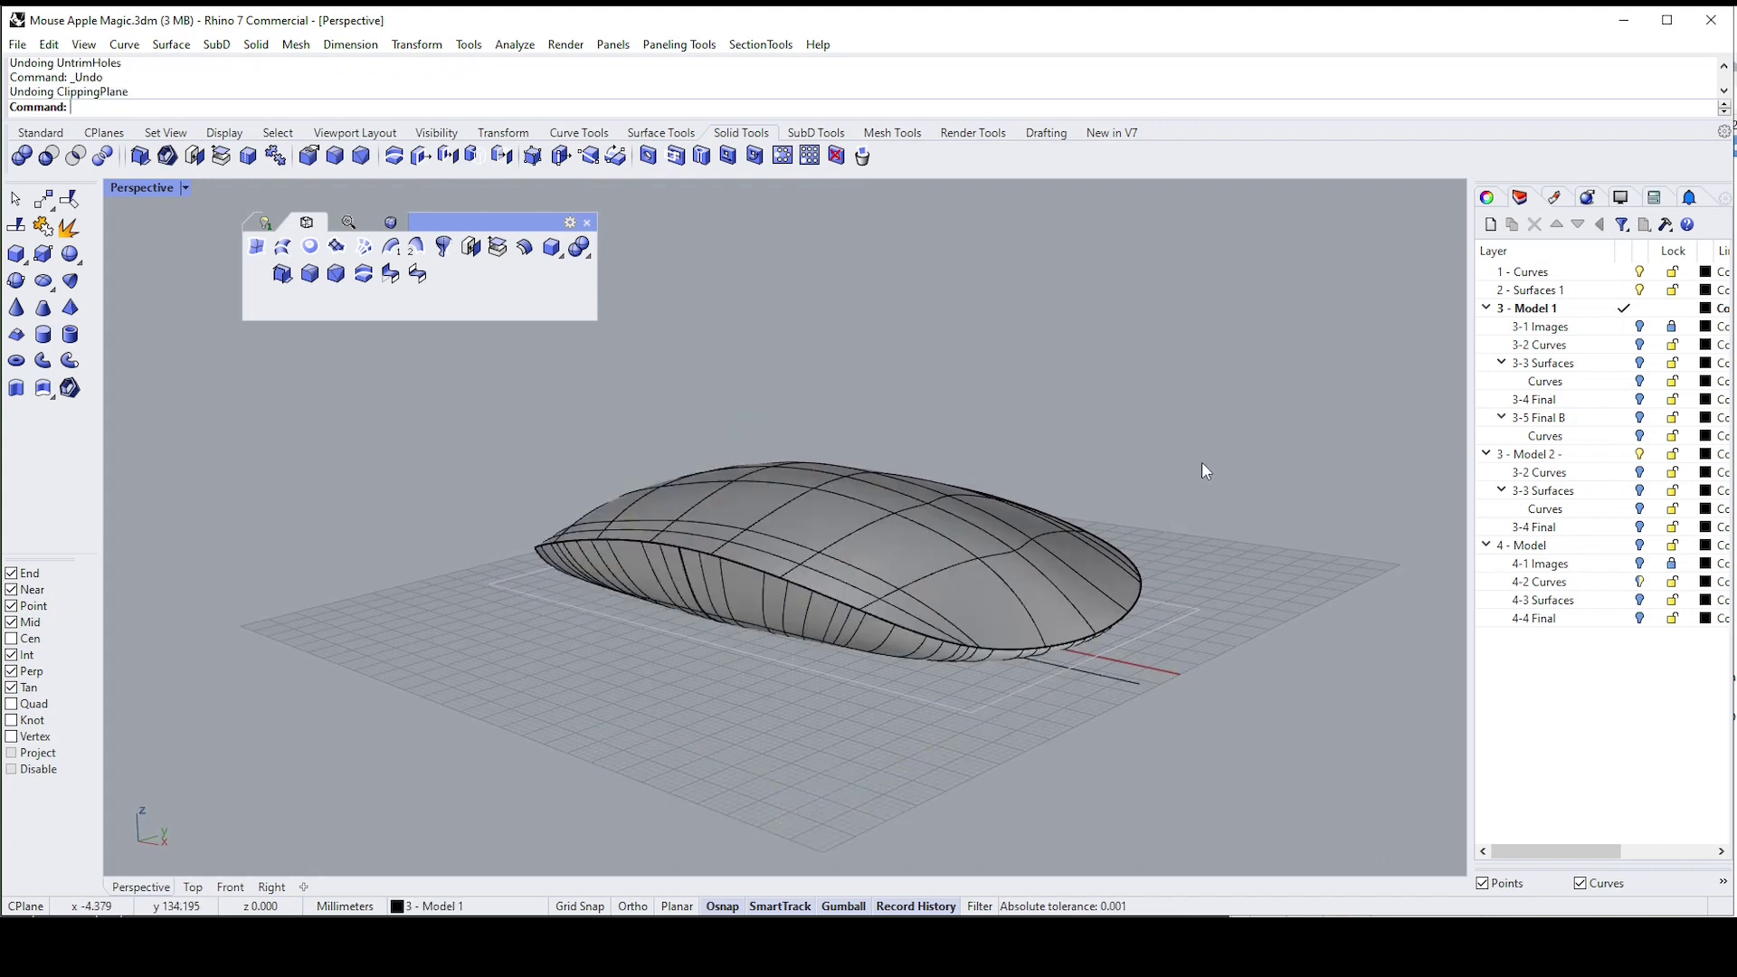
{"action": "mouse_move", "coordinate": [1143, 520]}
{"action": "right_mouse_down"}
{"action": "mouse_move", "coordinate": [1171, 510]}
{"action": "mouse_move", "coordinate": [1160, 521]}
{"action": "right_mouse_up"}
{"action": "key", "text": "ctrl+z"}
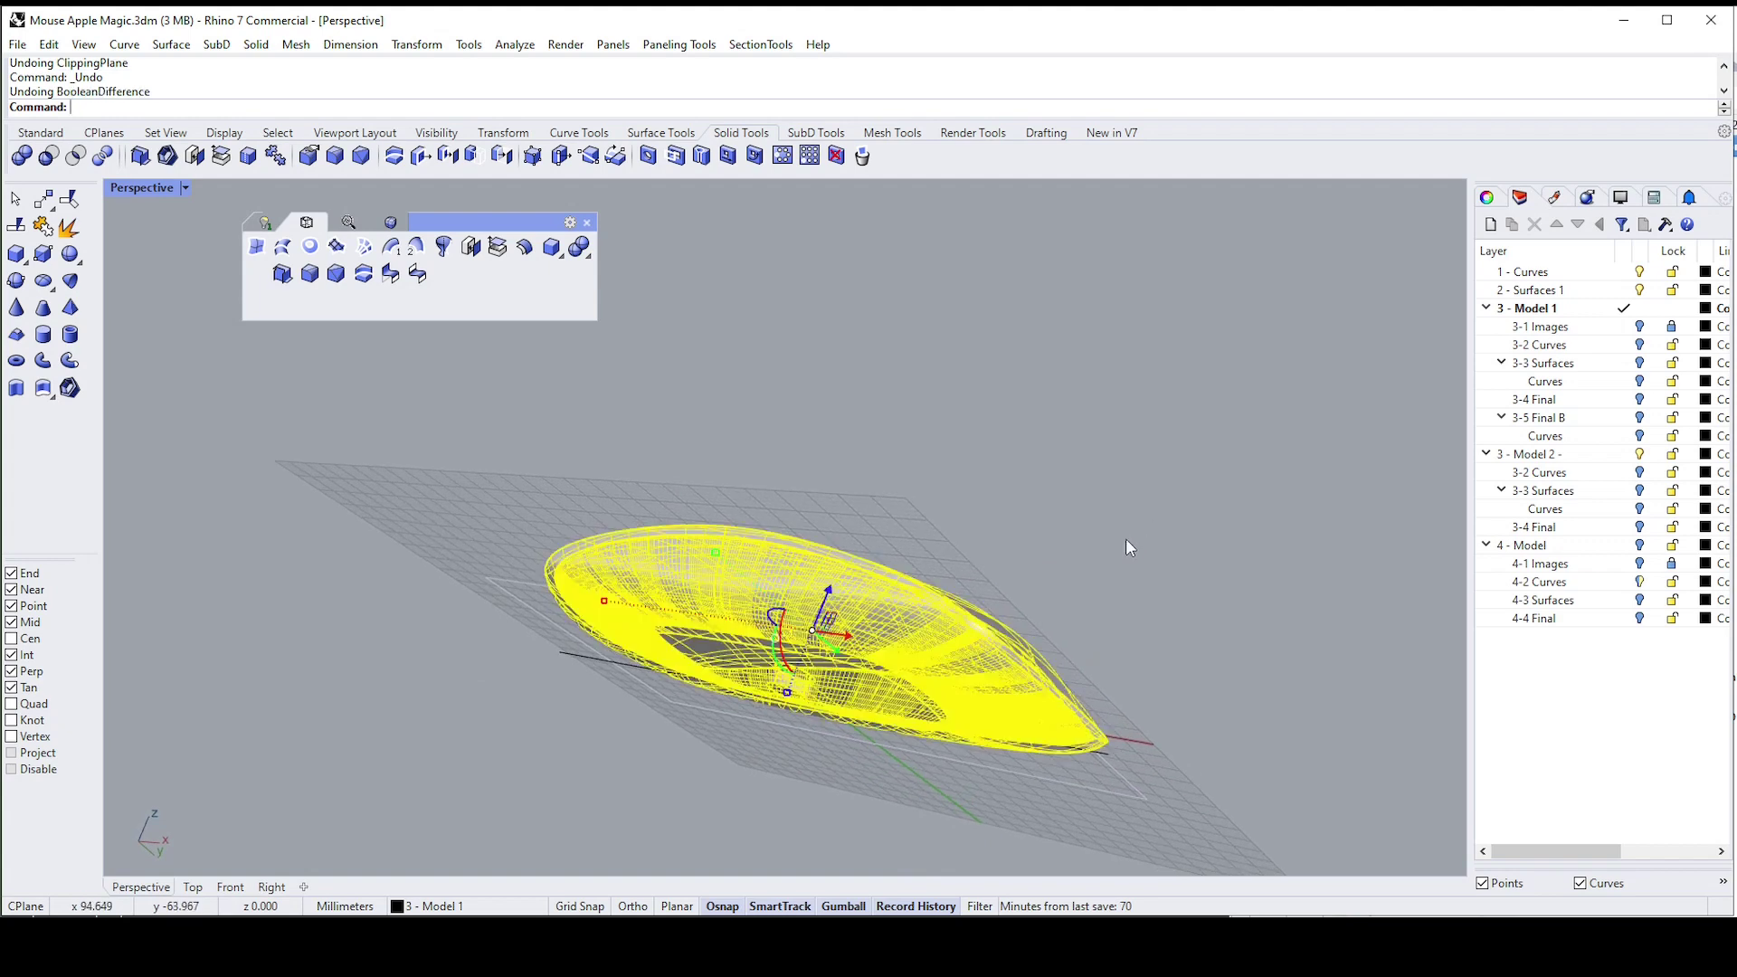
{"action": "key", "text": "ctrl+z"}
{"action": "key", "text": "ctrl+z"}
Delete the cylinder on the underside and show the hidden outer mouse body
{"action": "left_click", "coordinate": [796, 680]}
{"action": "key", "text": "Delete"}
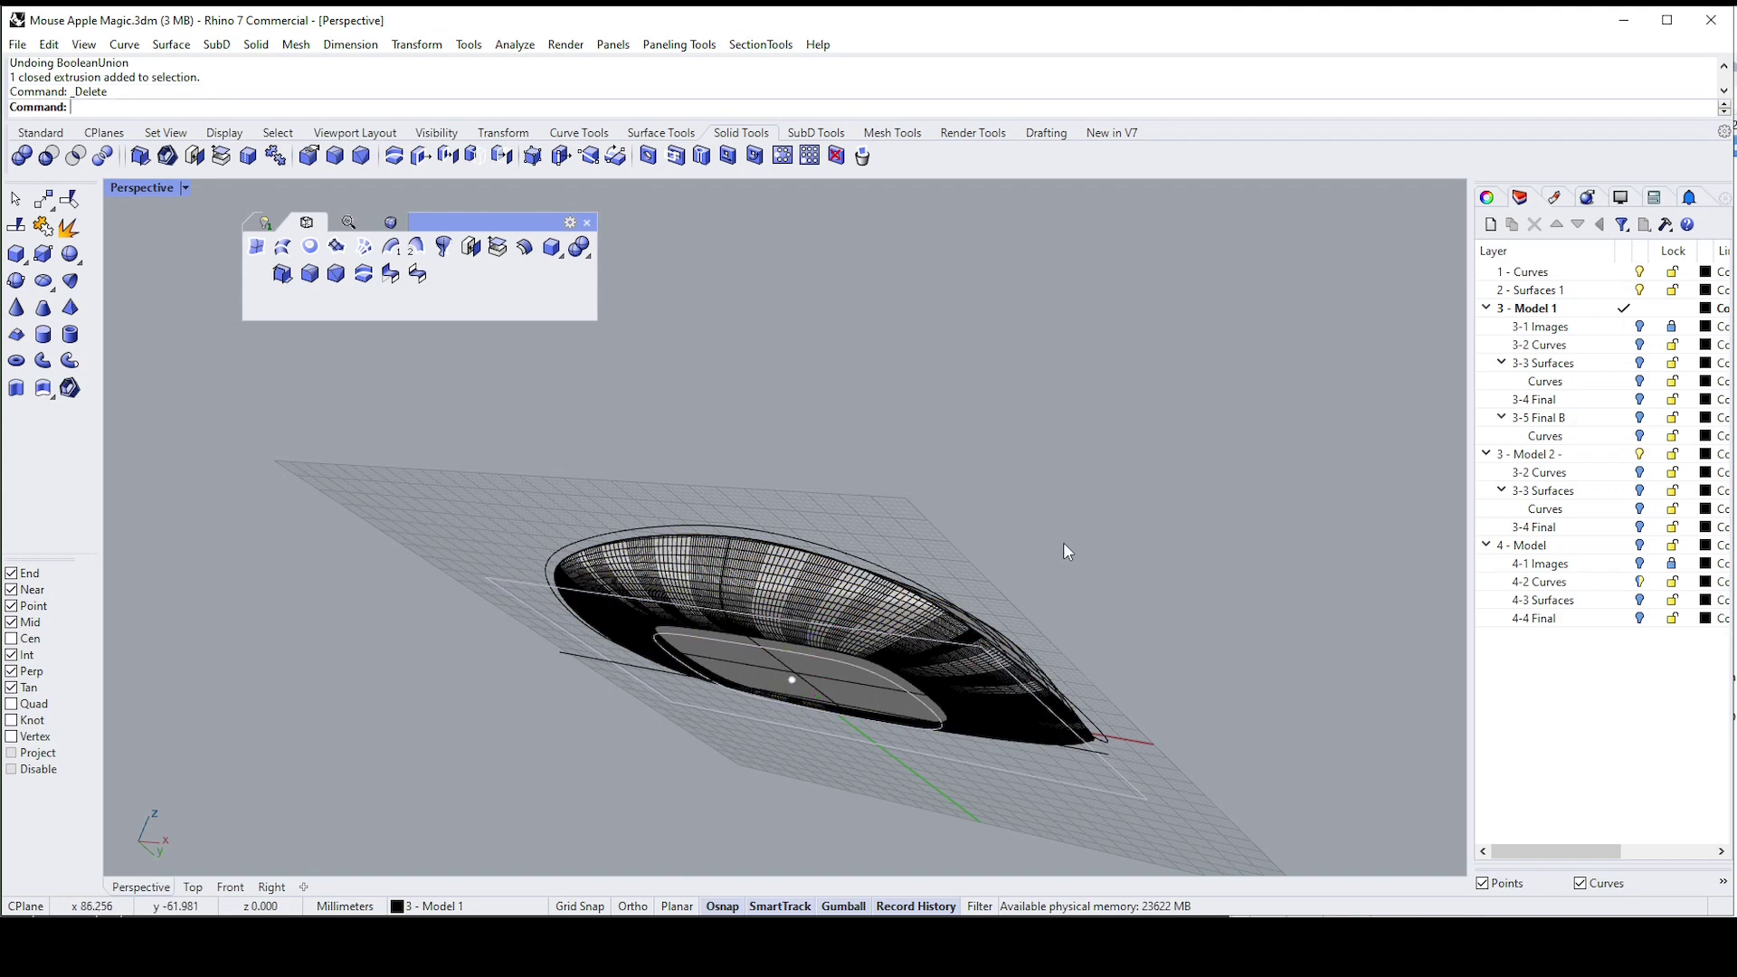
{"action": "left_click", "coordinate": [41, 132]}
{"action": "left_click", "coordinate": [588, 156]}
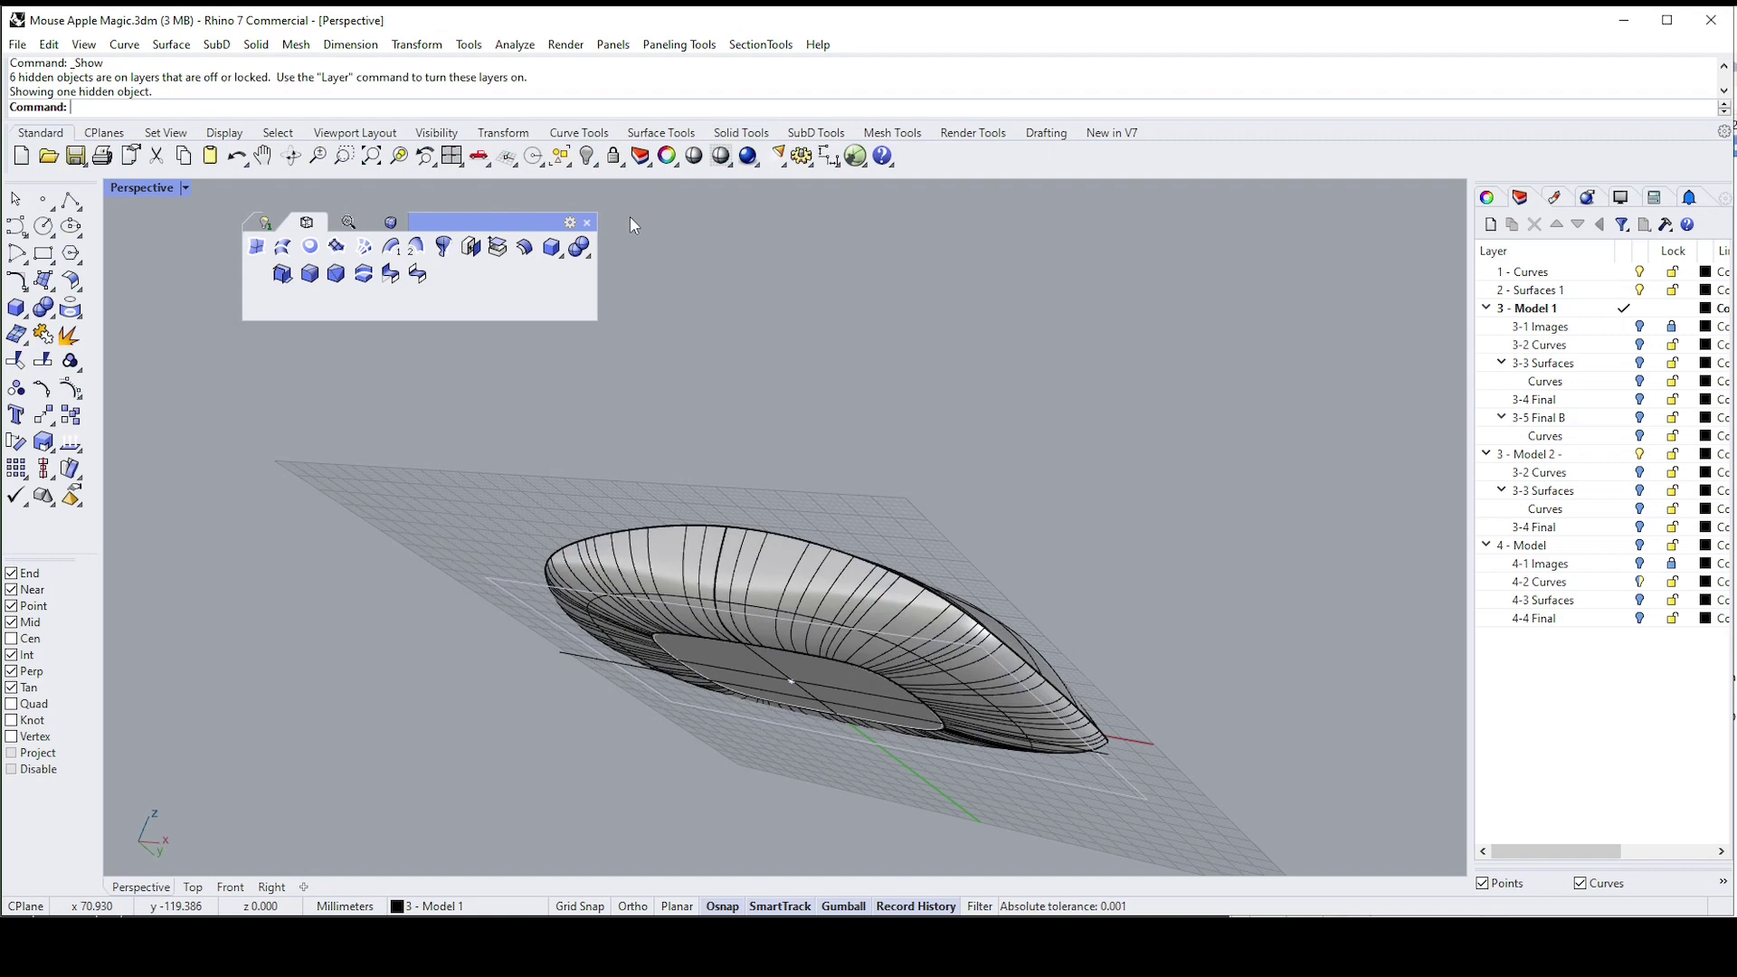
{"action": "left_click", "coordinate": [838, 621]}
{"action": "left_click", "coordinate": [1044, 529]}
{"action": "mouse_move", "coordinate": [1001, 547]}
{"action": "right_mouse_down"}
{"action": "mouse_move", "coordinate": [982, 560]}
{"action": "mouse_move", "coordinate": [996, 568]}
{"action": "right_mouse_up"}
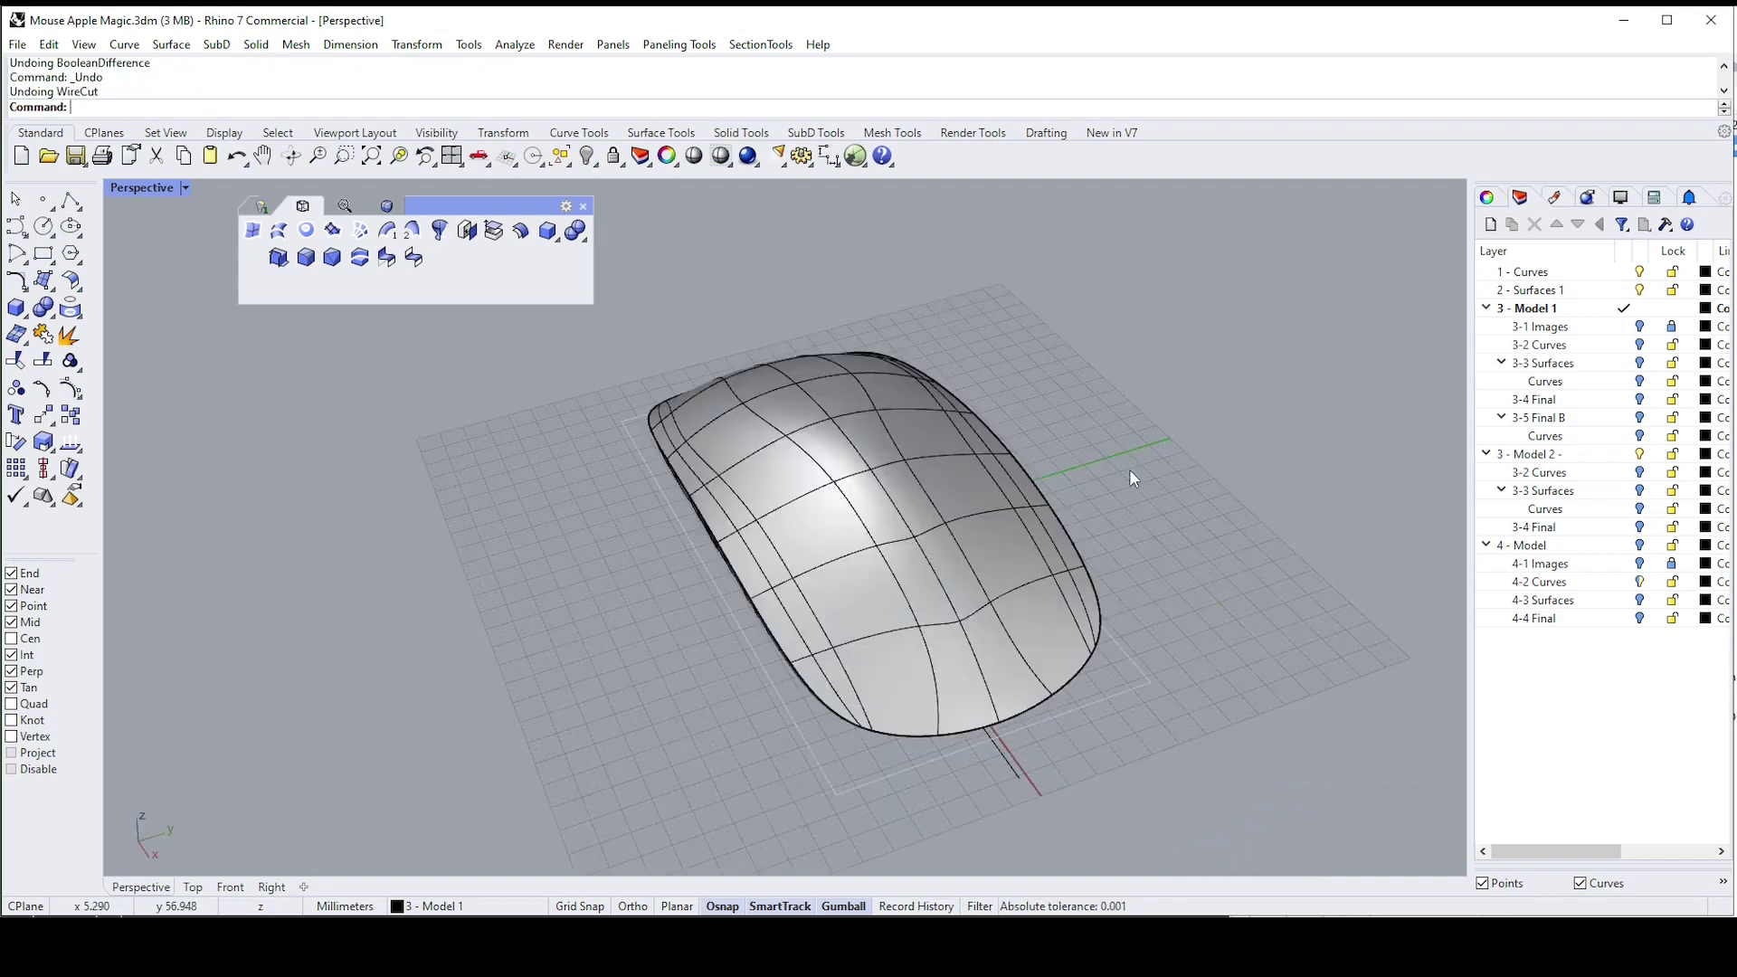
Split the outer mouse body lengthwise with Wire Cut, using the straight centre line as cutting curve, DeleteInput=No and KeepAll=Yes
{"action": "right_click_drag", "start_coordinate": [1128, 468], "coordinate": [1129, 468]}
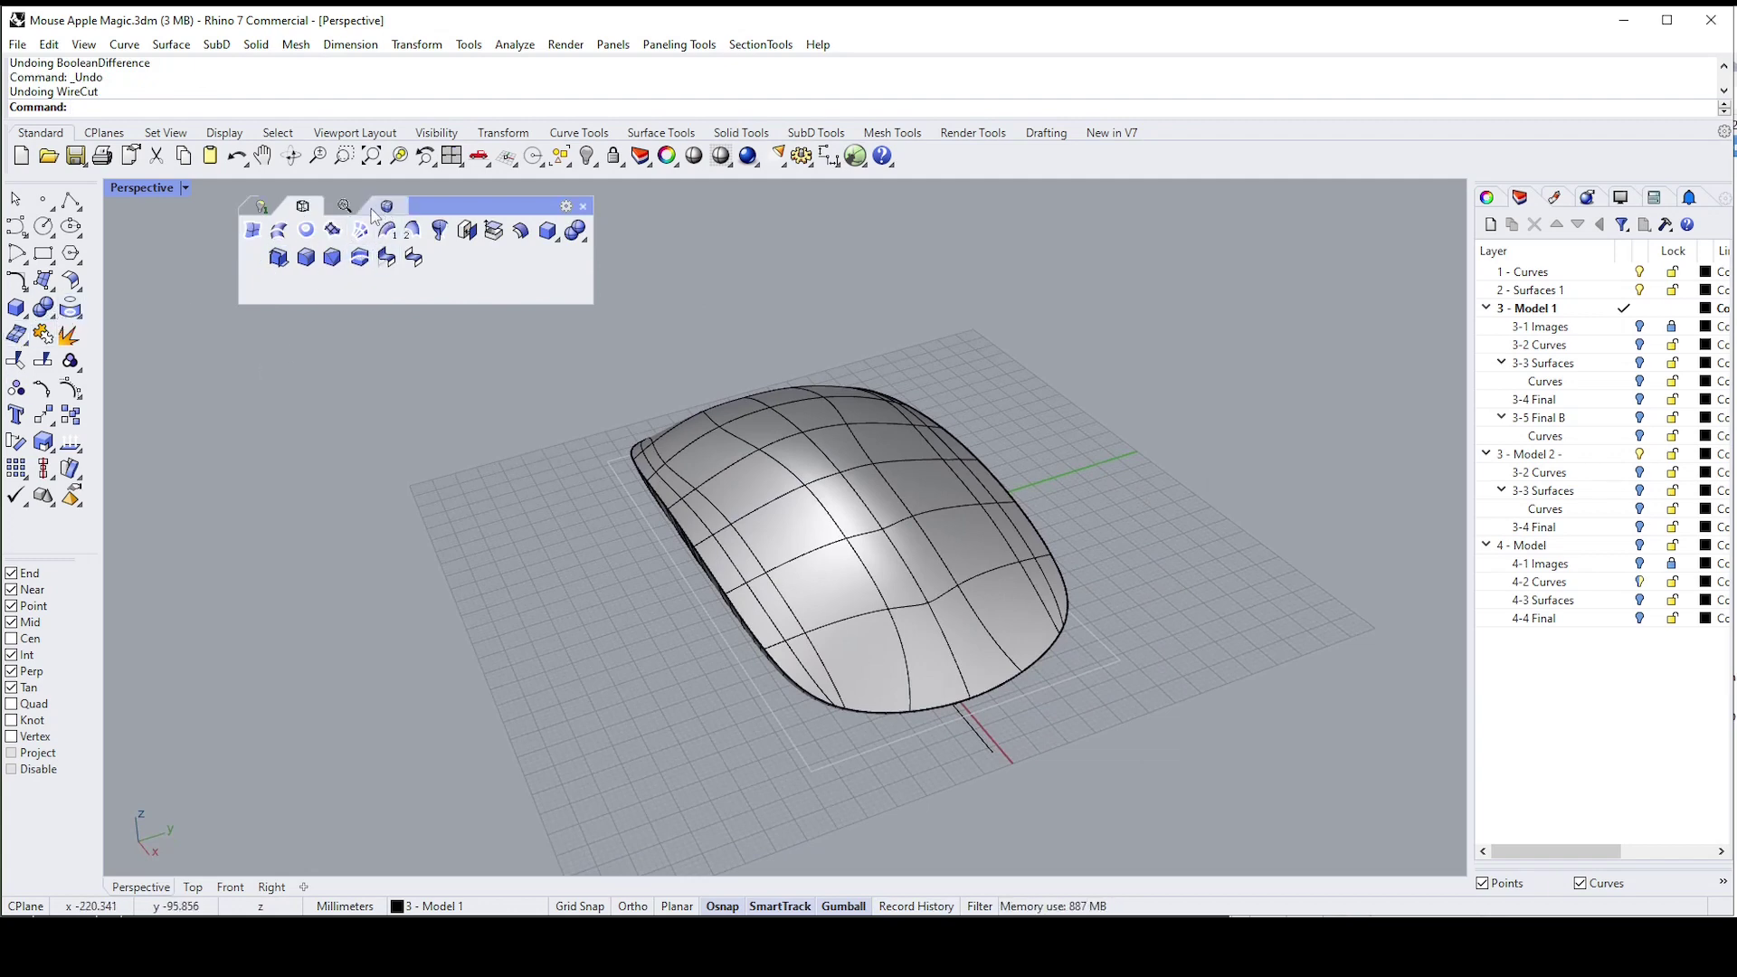
{"action": "left_click", "coordinate": [53, 318]}
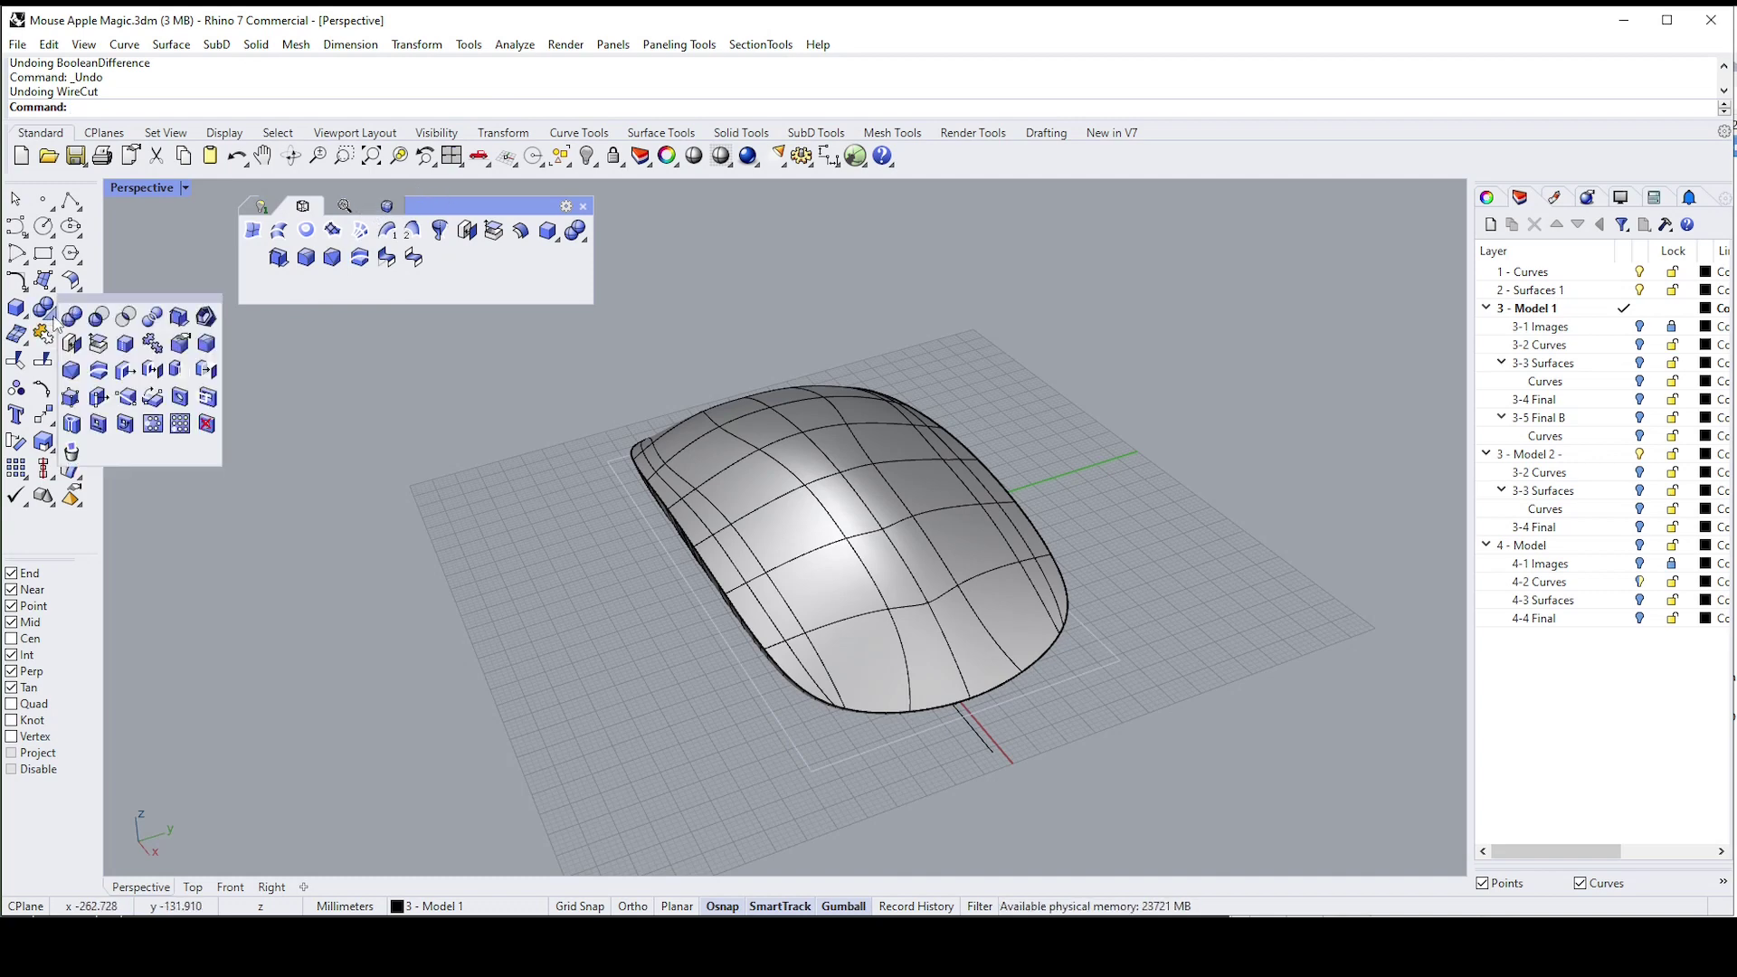
{"action": "left_click", "coordinate": [99, 373]}
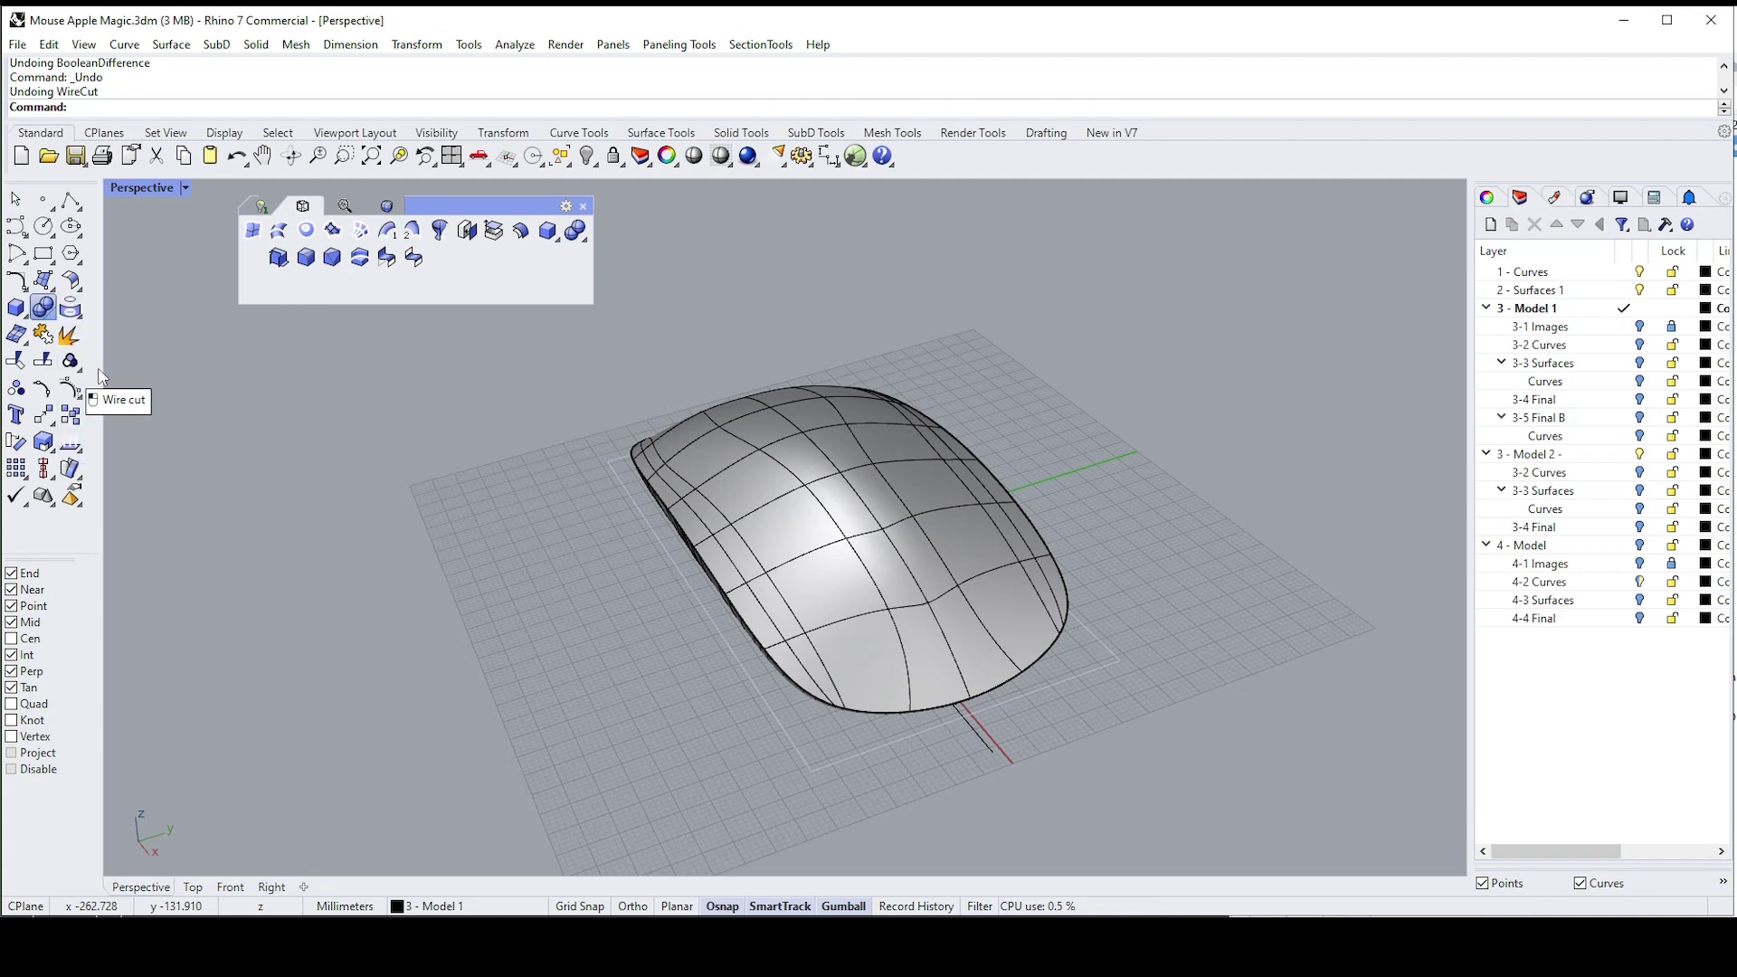
{"action": "right_click_drag", "start_coordinate": [968, 734], "coordinate": [903, 760]}
{"action": "right_click_drag", "start_coordinate": [841, 407], "coordinate": [912, 756]}
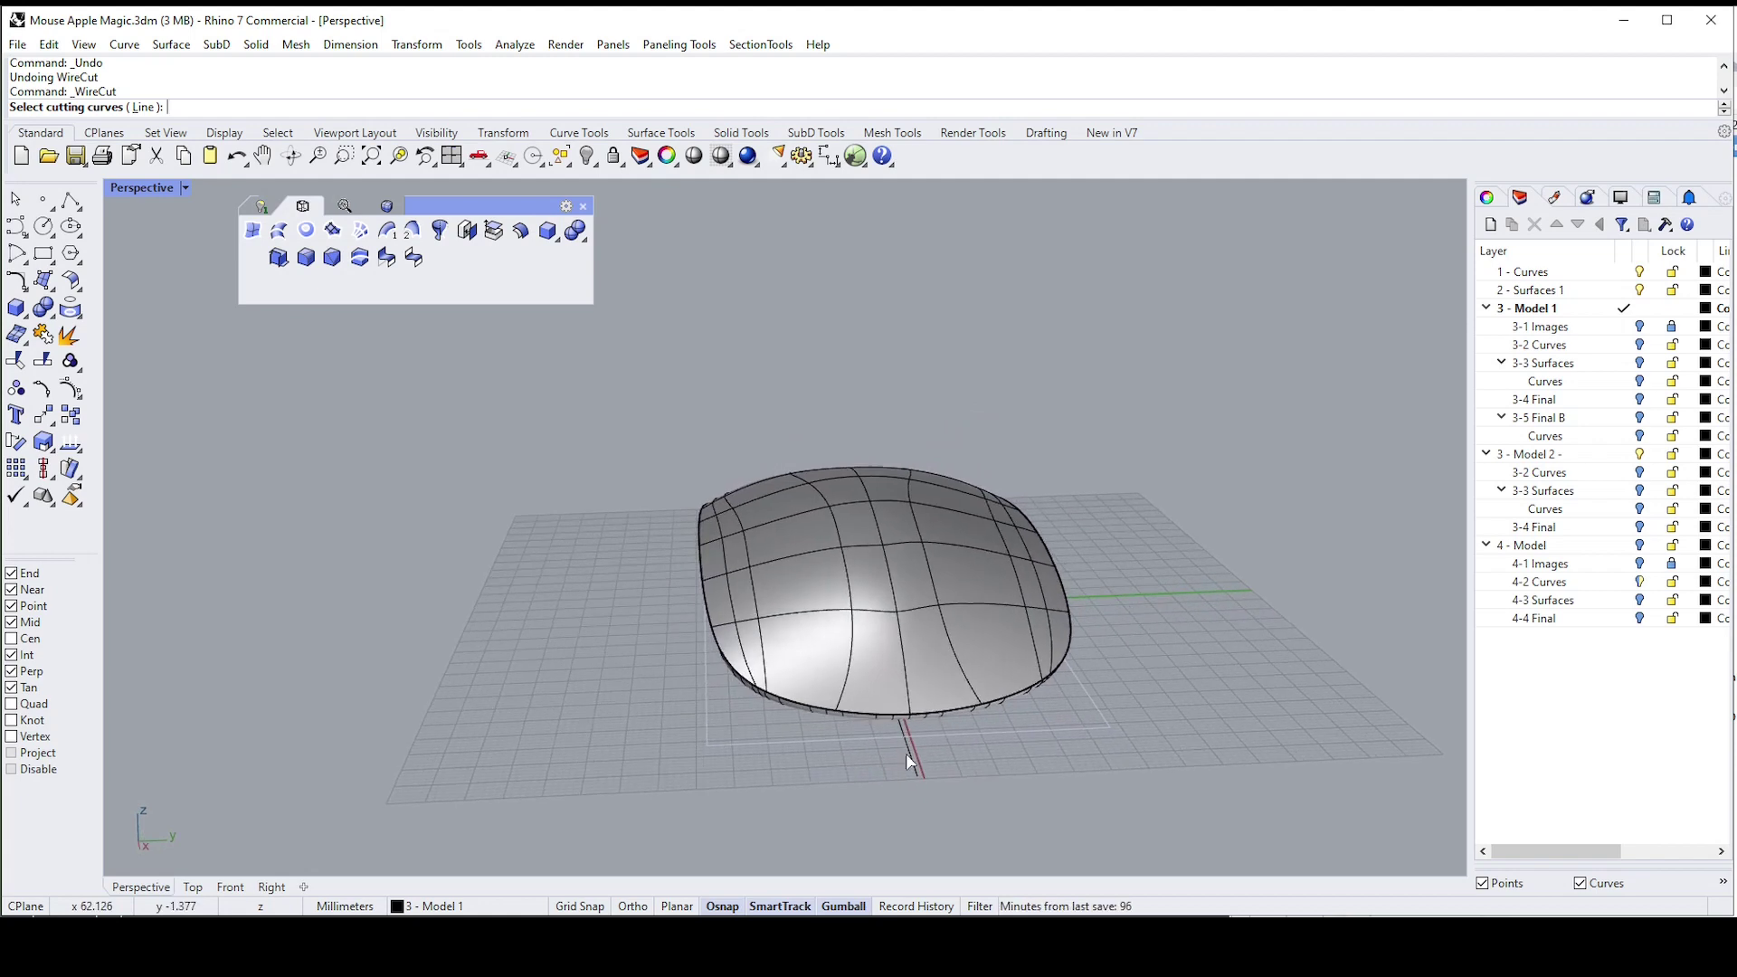
{"action": "left_click", "coordinate": [913, 759]}
{"action": "right_click_drag", "start_coordinate": [1014, 725], "coordinate": [1023, 588]}
{"action": "key", "text": "Return"}
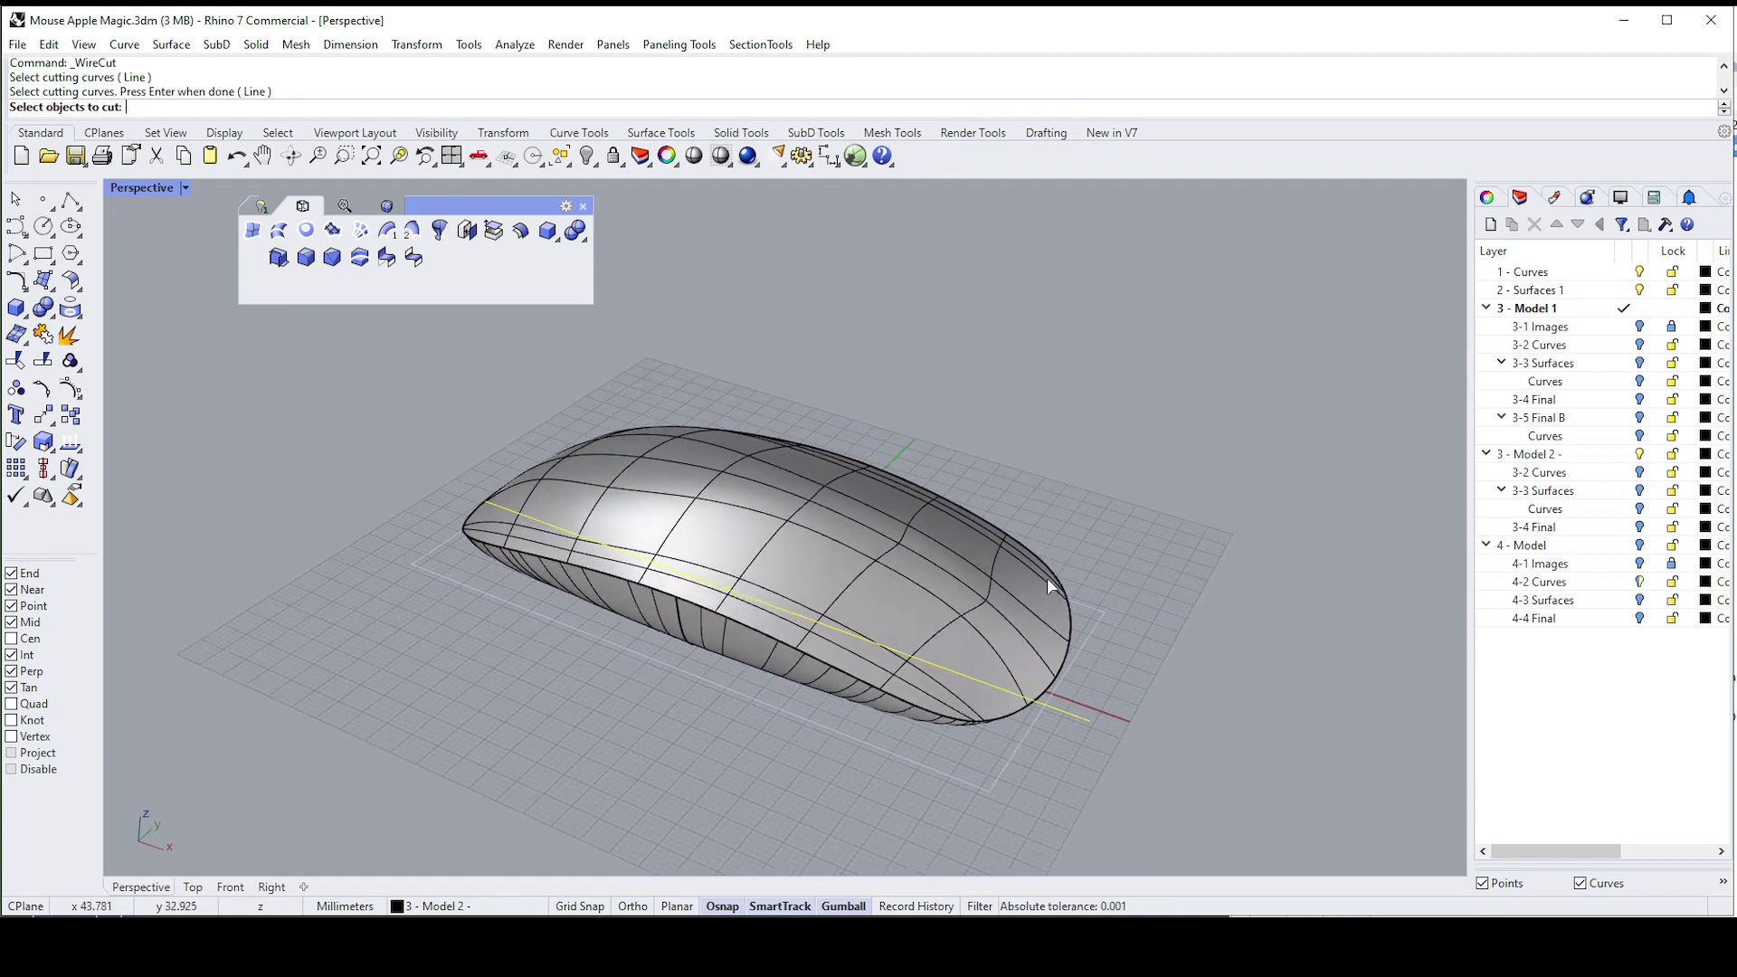
{"action": "left_click", "coordinate": [1049, 585]}
{"action": "key", "text": "Return"}
{"action": "right_click_drag", "start_coordinate": [923, 615], "coordinate": [814, 537]}
{"action": "right_click_drag", "start_coordinate": [823, 606], "coordinate": [792, 623]}
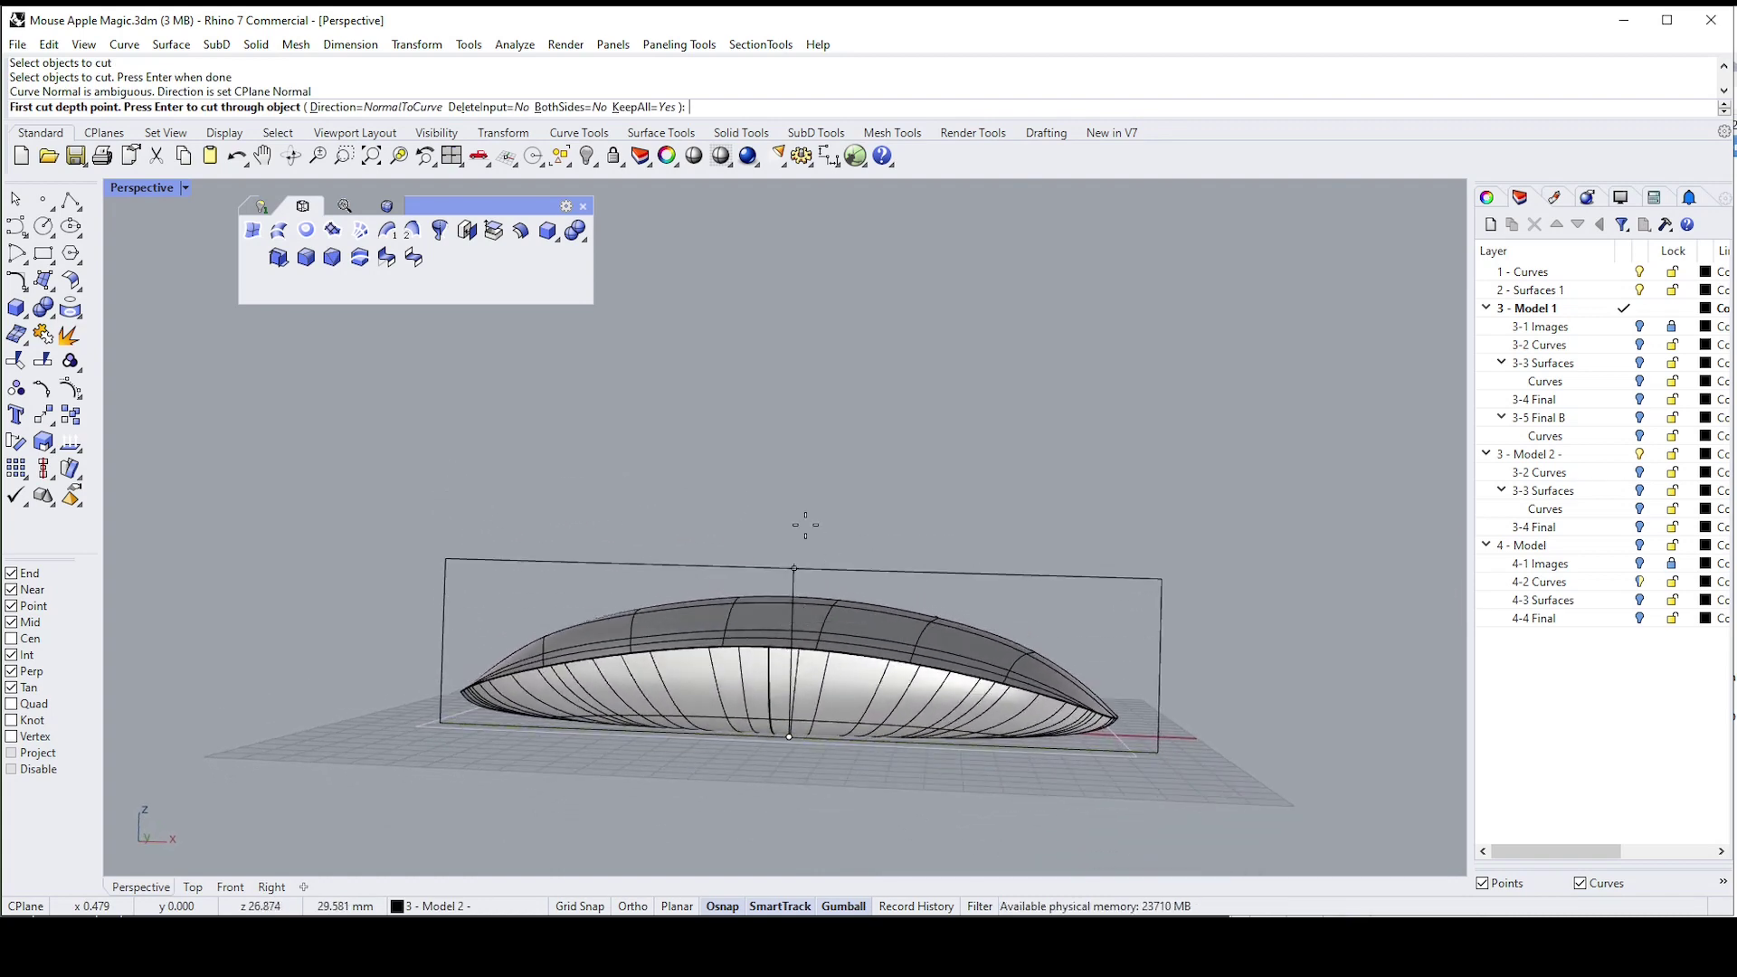
{"action": "right_click_drag", "start_coordinate": [810, 498], "coordinate": [972, 529]}
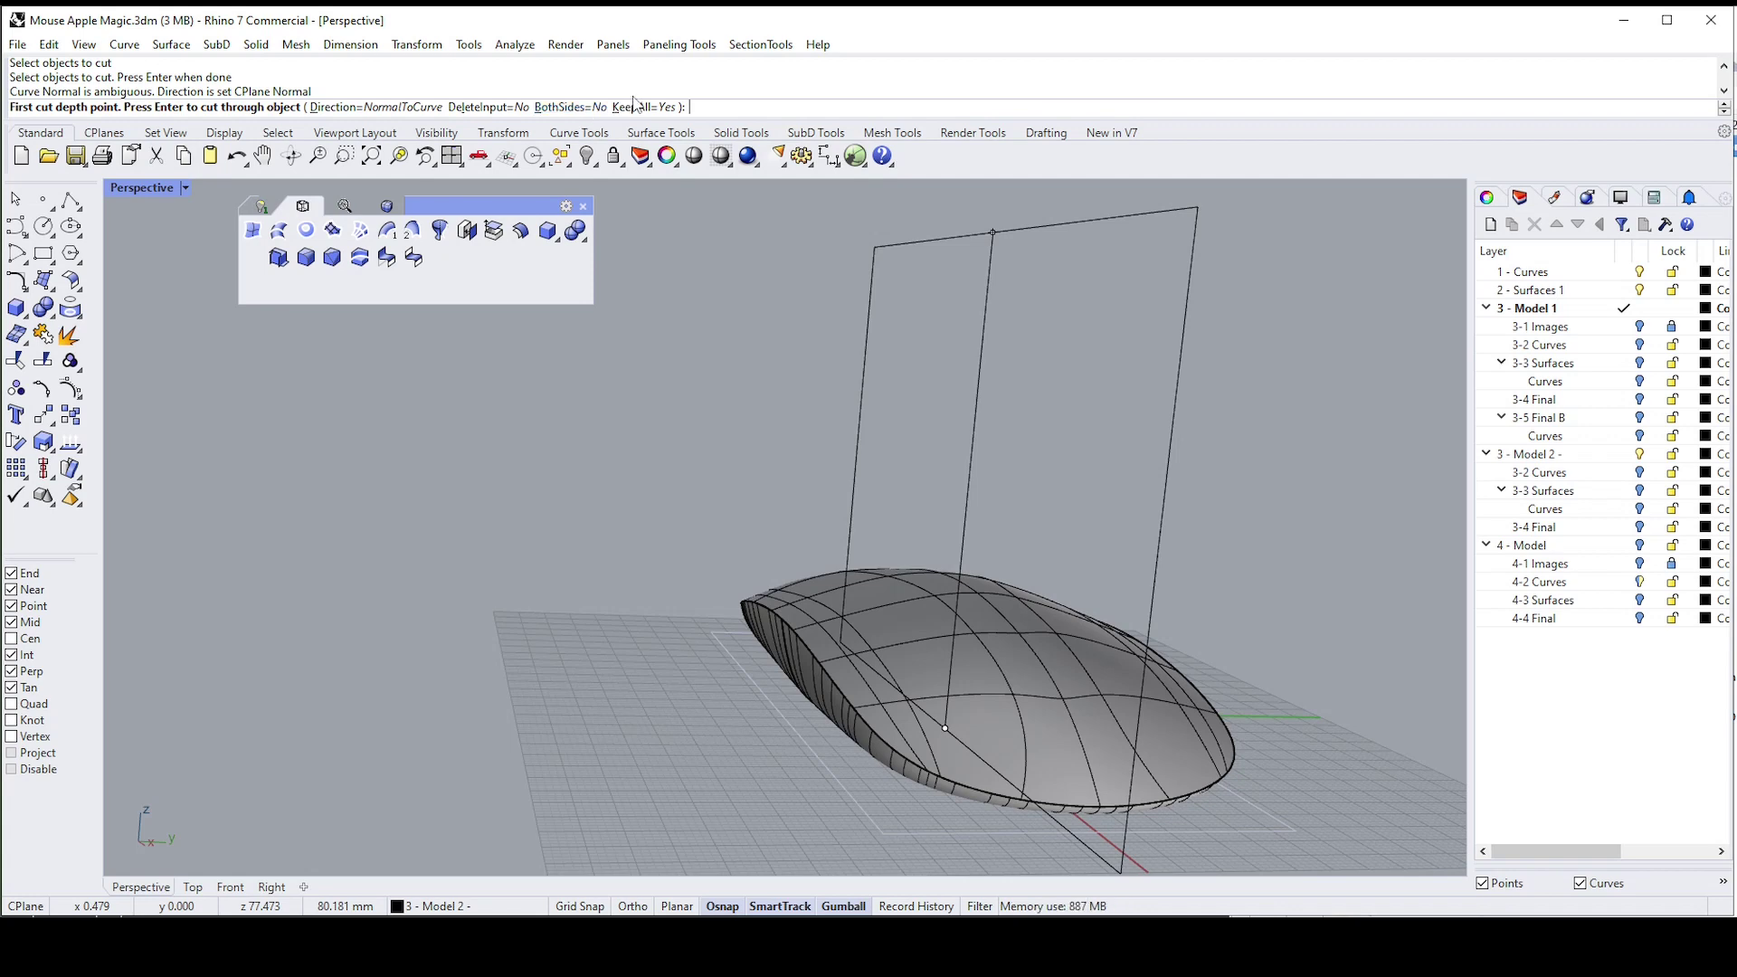
{"action": "left_click", "coordinate": [939, 449]}
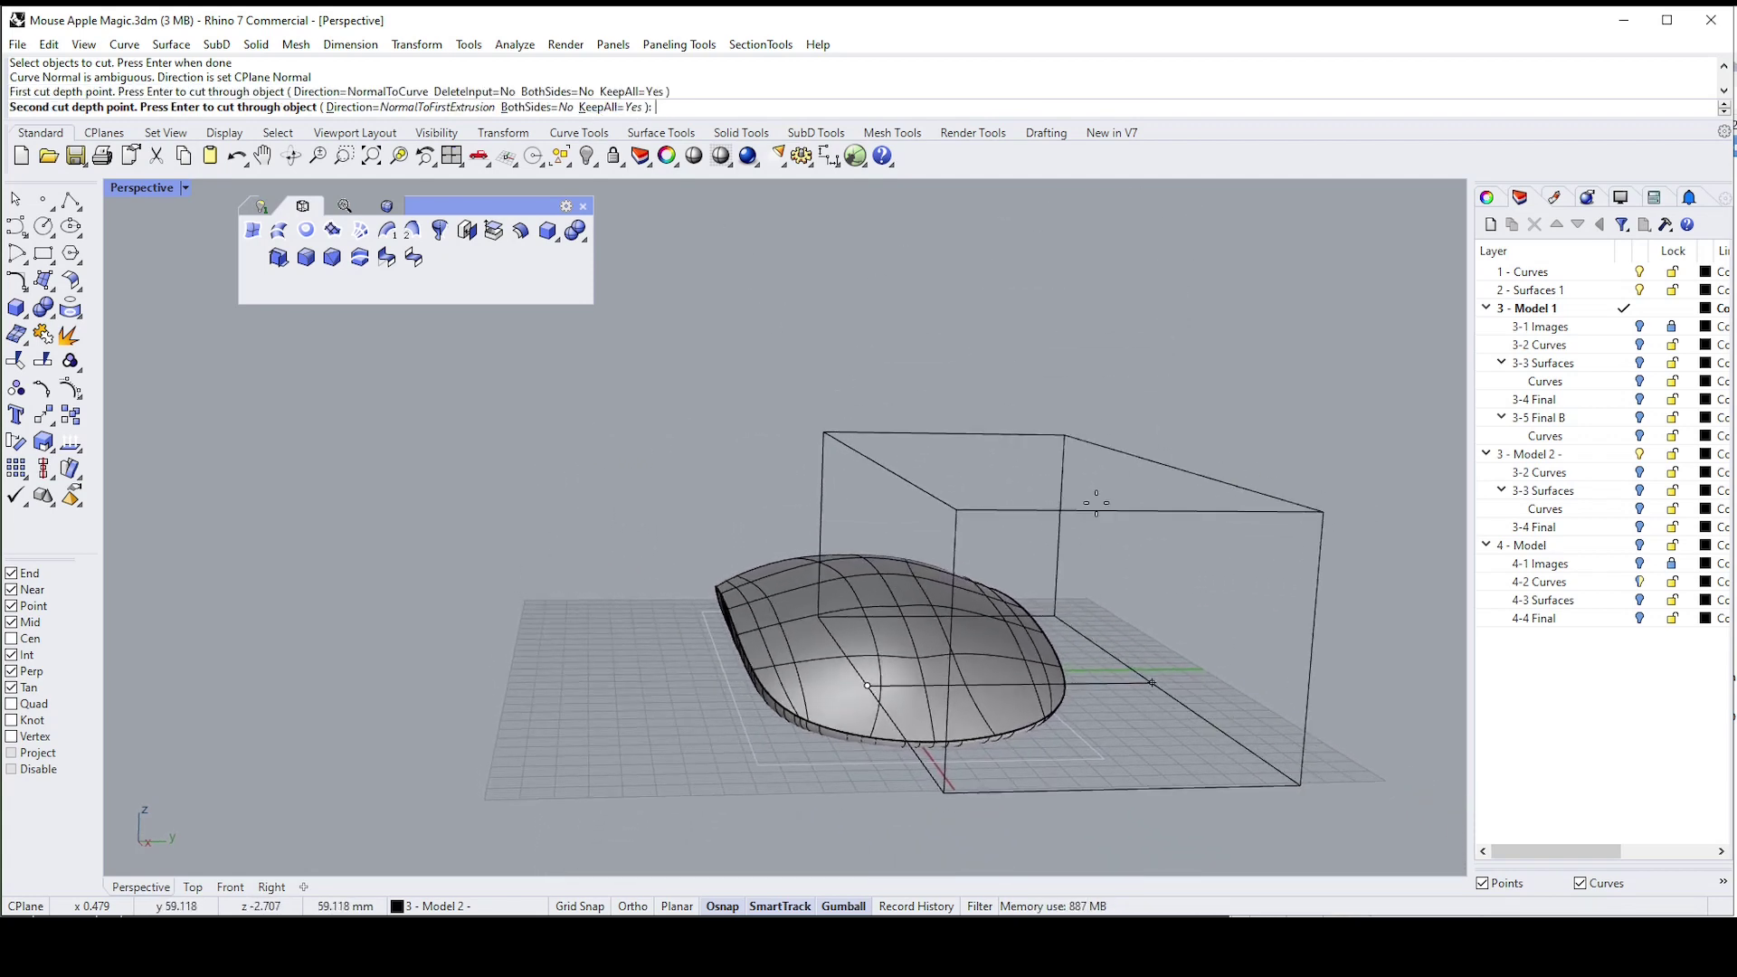
{"action": "left_click", "coordinate": [611, 604]}
Move one half of the split outer body sideways off the inner solid, and undo the move
{"action": "right_click_drag", "start_coordinate": [775, 599], "coordinate": [877, 599]}
{"action": "left_click", "coordinate": [877, 599]}
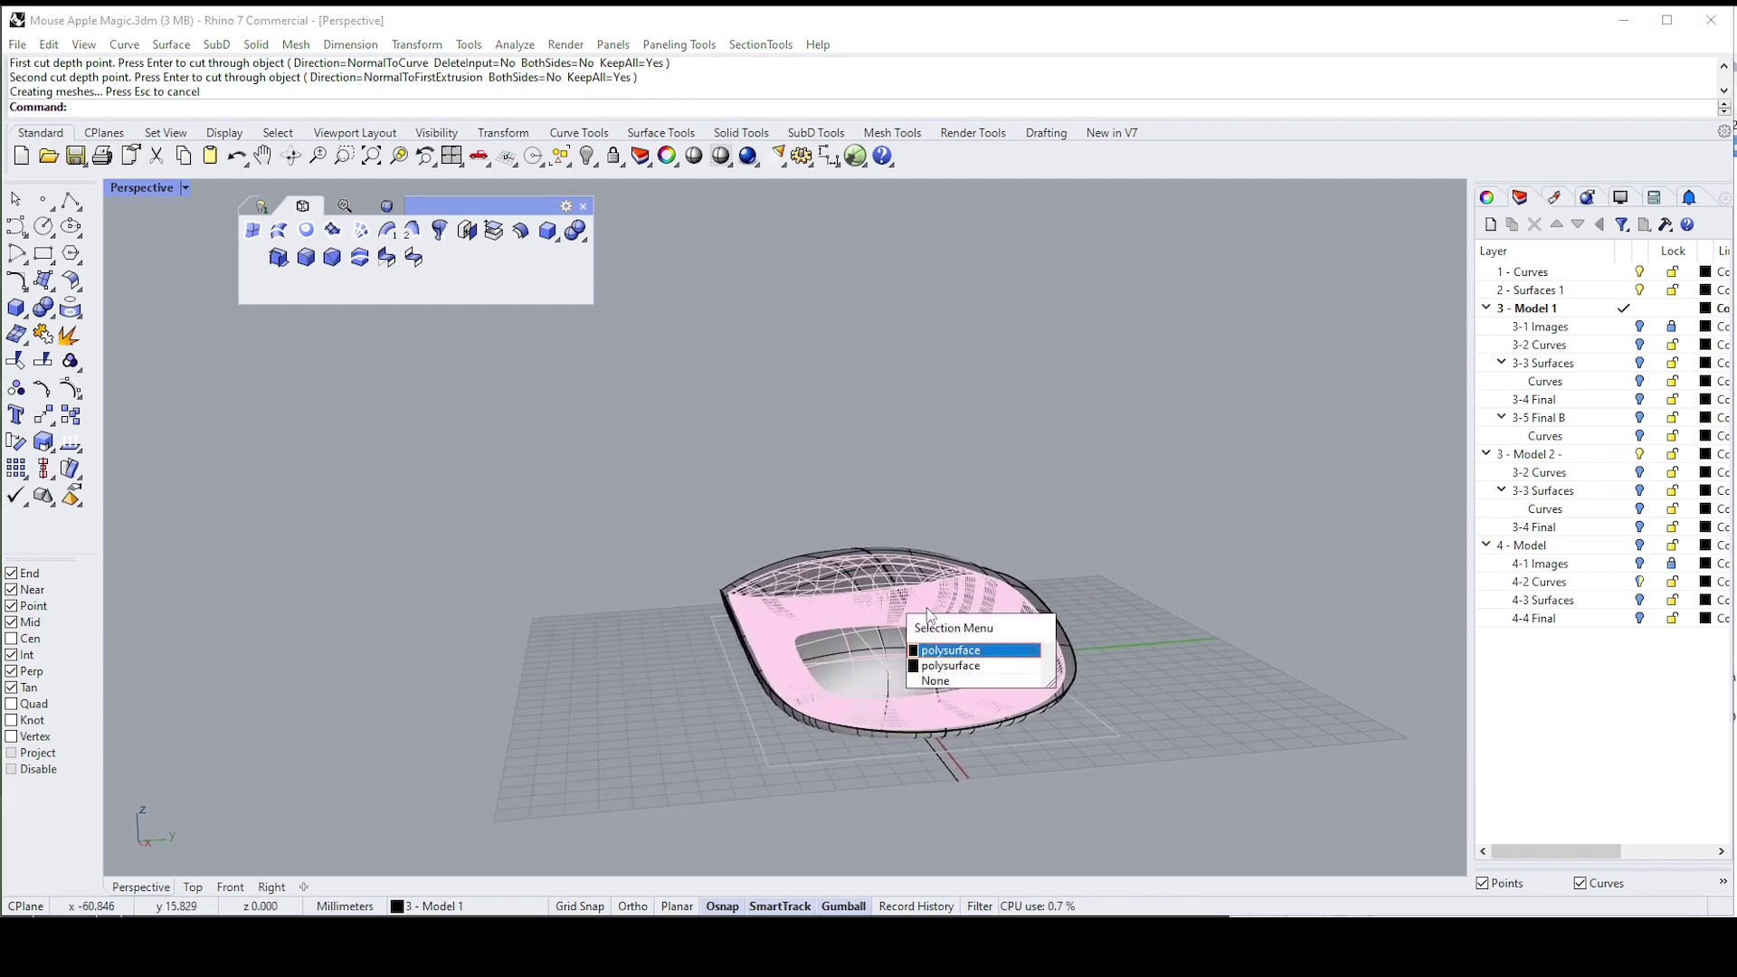
{"action": "left_click", "coordinate": [937, 666]}
{"action": "right_click_drag", "start_coordinate": [938, 666], "coordinate": [849, 610]}
{"action": "left_click_drag", "start_coordinate": [848, 614], "coordinate": [660, 626]}
{"action": "right_click_drag", "start_coordinate": [660, 626], "coordinate": [963, 595]}
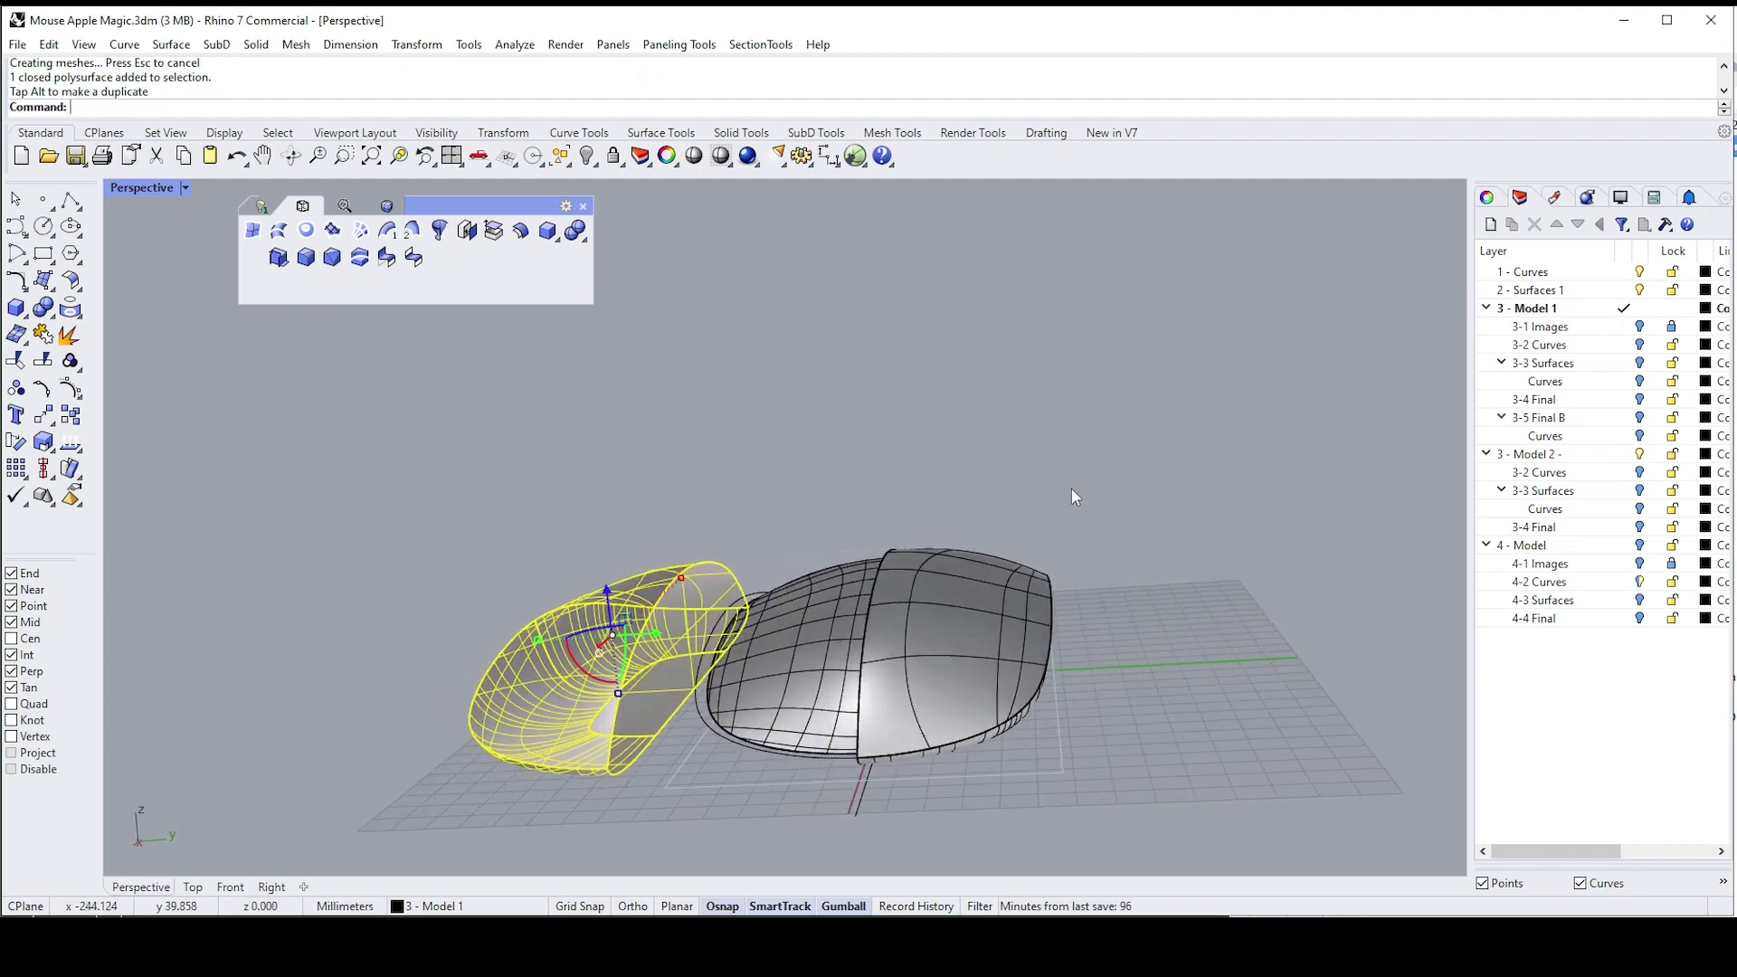
{"action": "key", "text": "ctrl+z"}
{"action": "key", "text": "Escape"}
Subtract the inner offset solid from both halves of the outer mouse body with Boolean Difference, using DeleteInput=No
{"action": "right_click_drag", "start_coordinate": [1155, 543], "coordinate": [931, 593]}
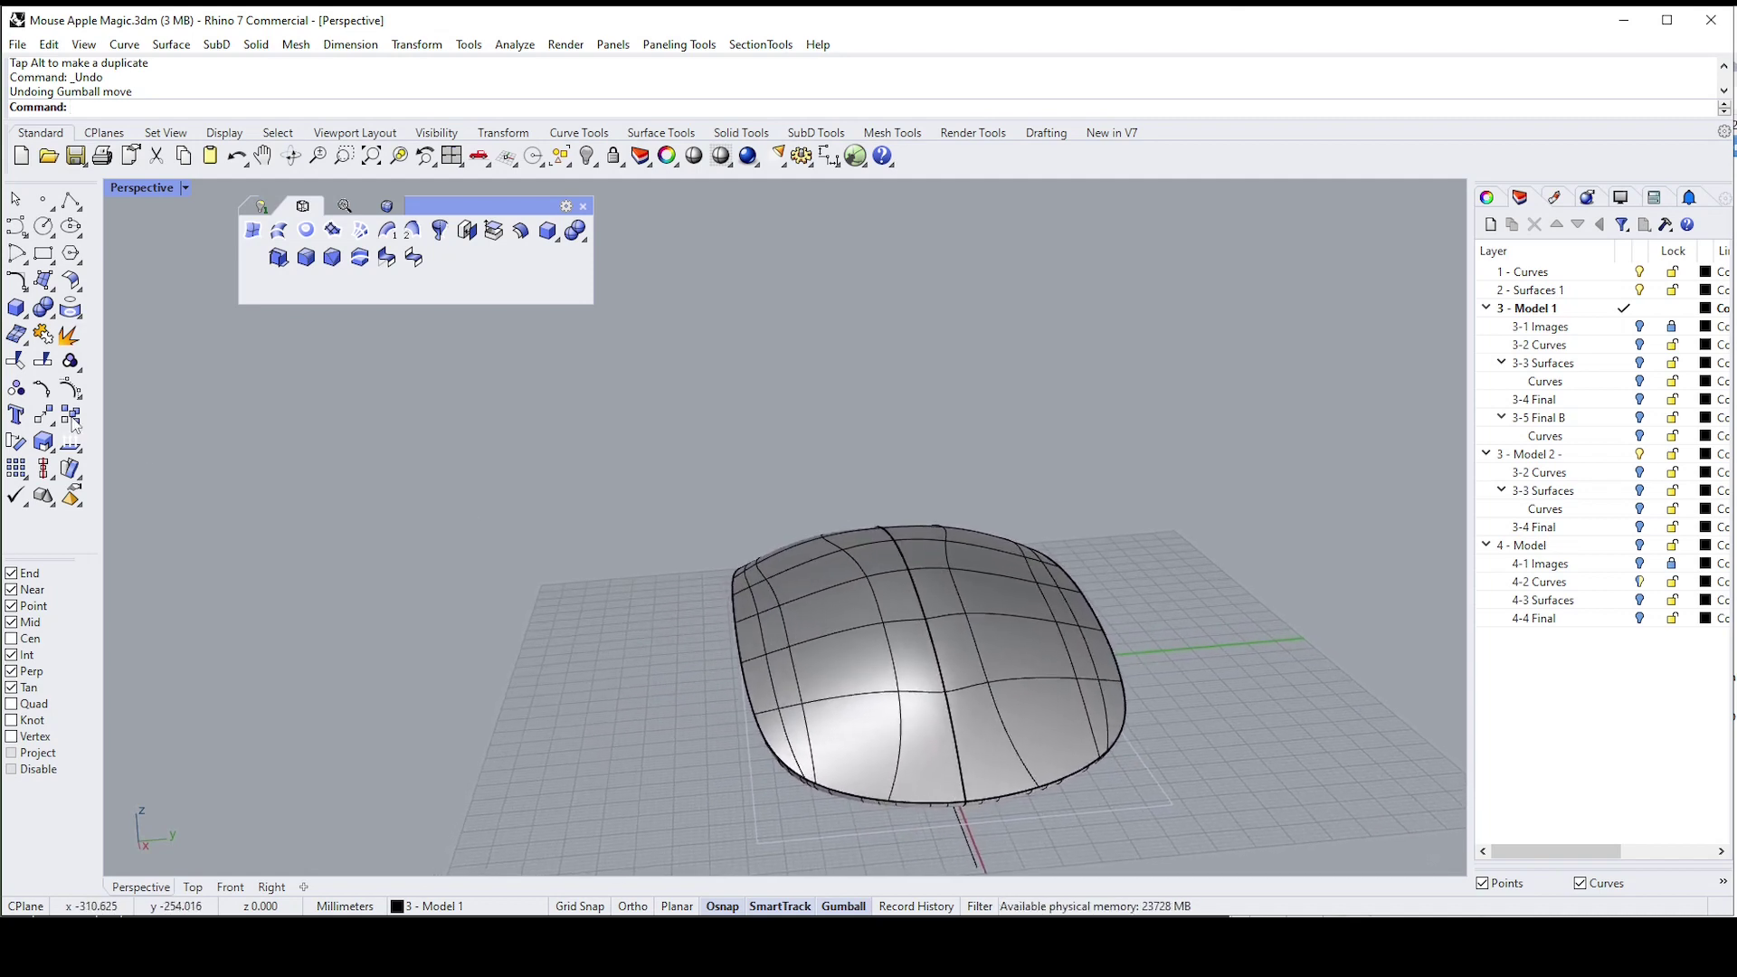
{"action": "left_click", "coordinate": [53, 320]}
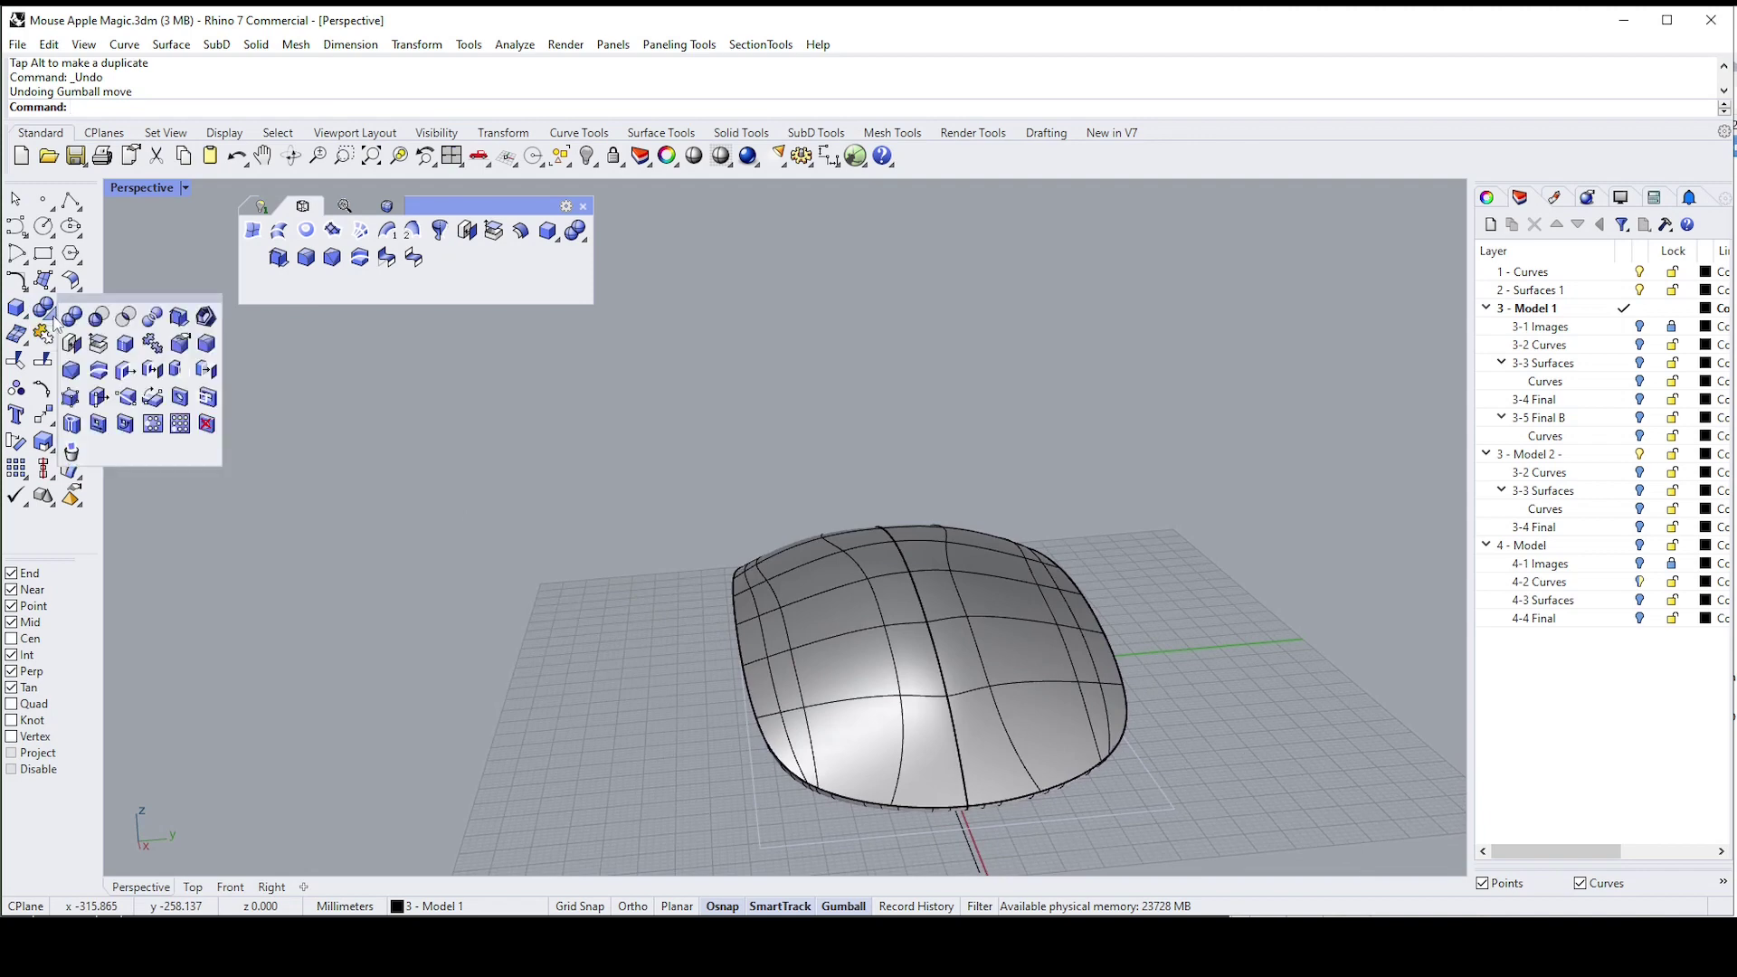
{"action": "left_click", "coordinate": [99, 319]}
{"action": "right_click_drag", "start_coordinate": [788, 467], "coordinate": [853, 484]}
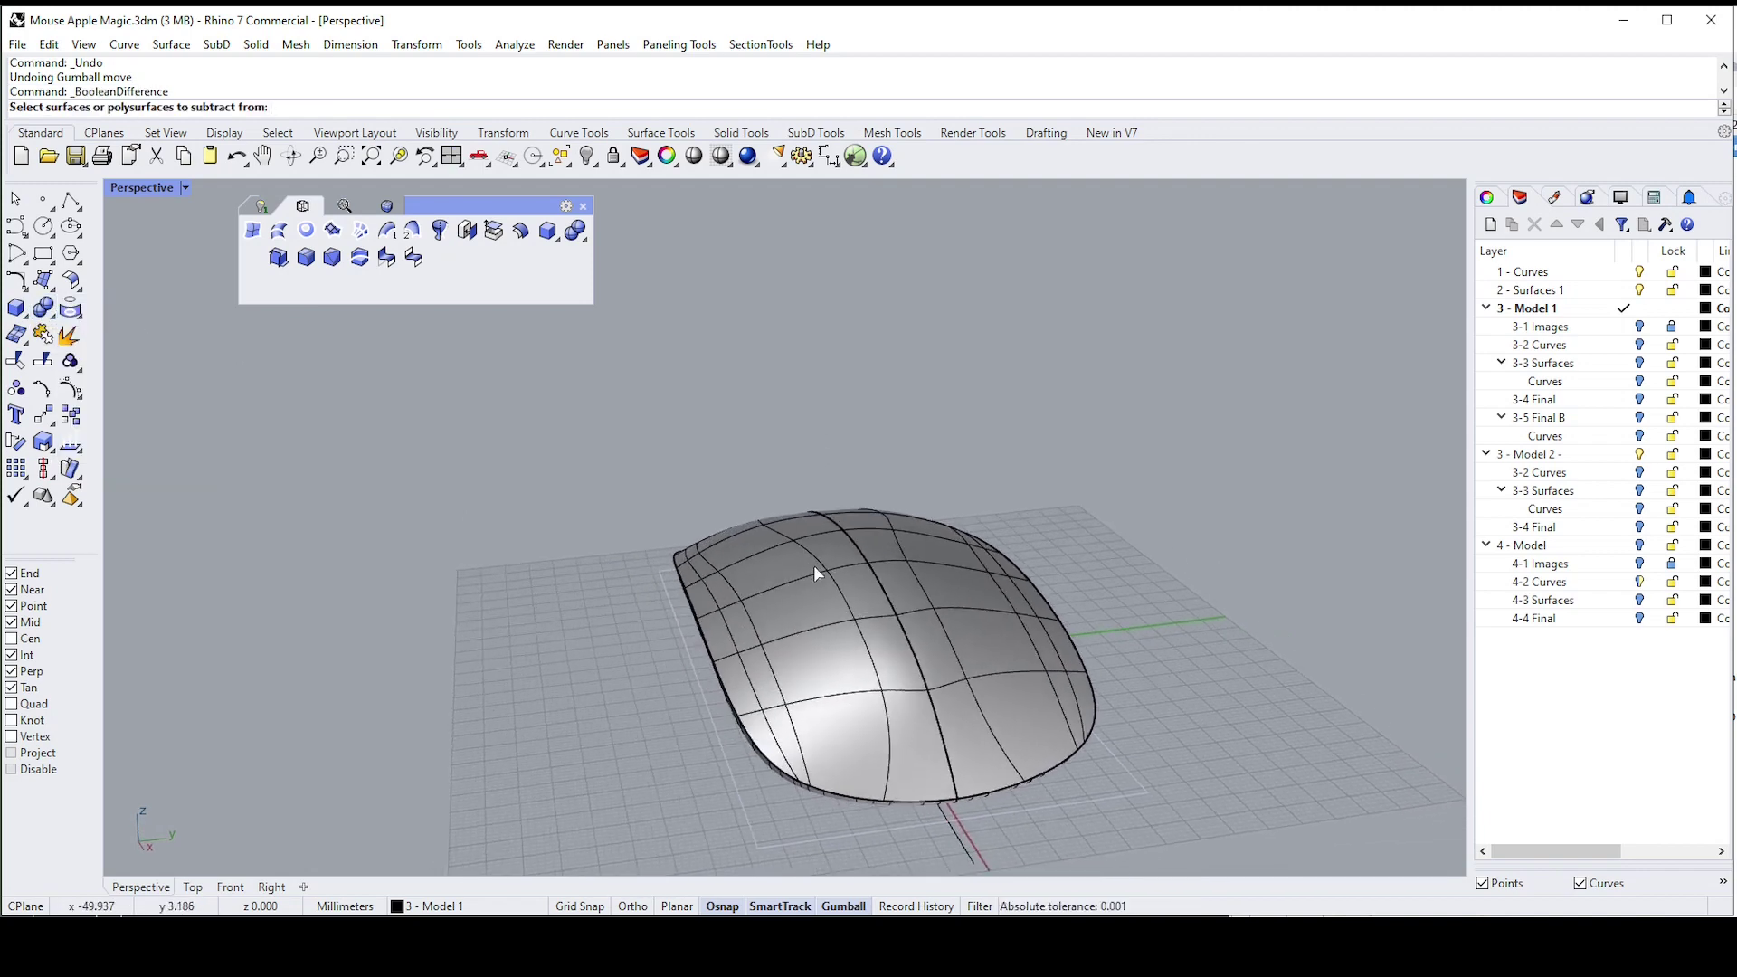
{"action": "left_click", "coordinate": [815, 574]}
{"action": "left_click", "coordinate": [907, 619]}
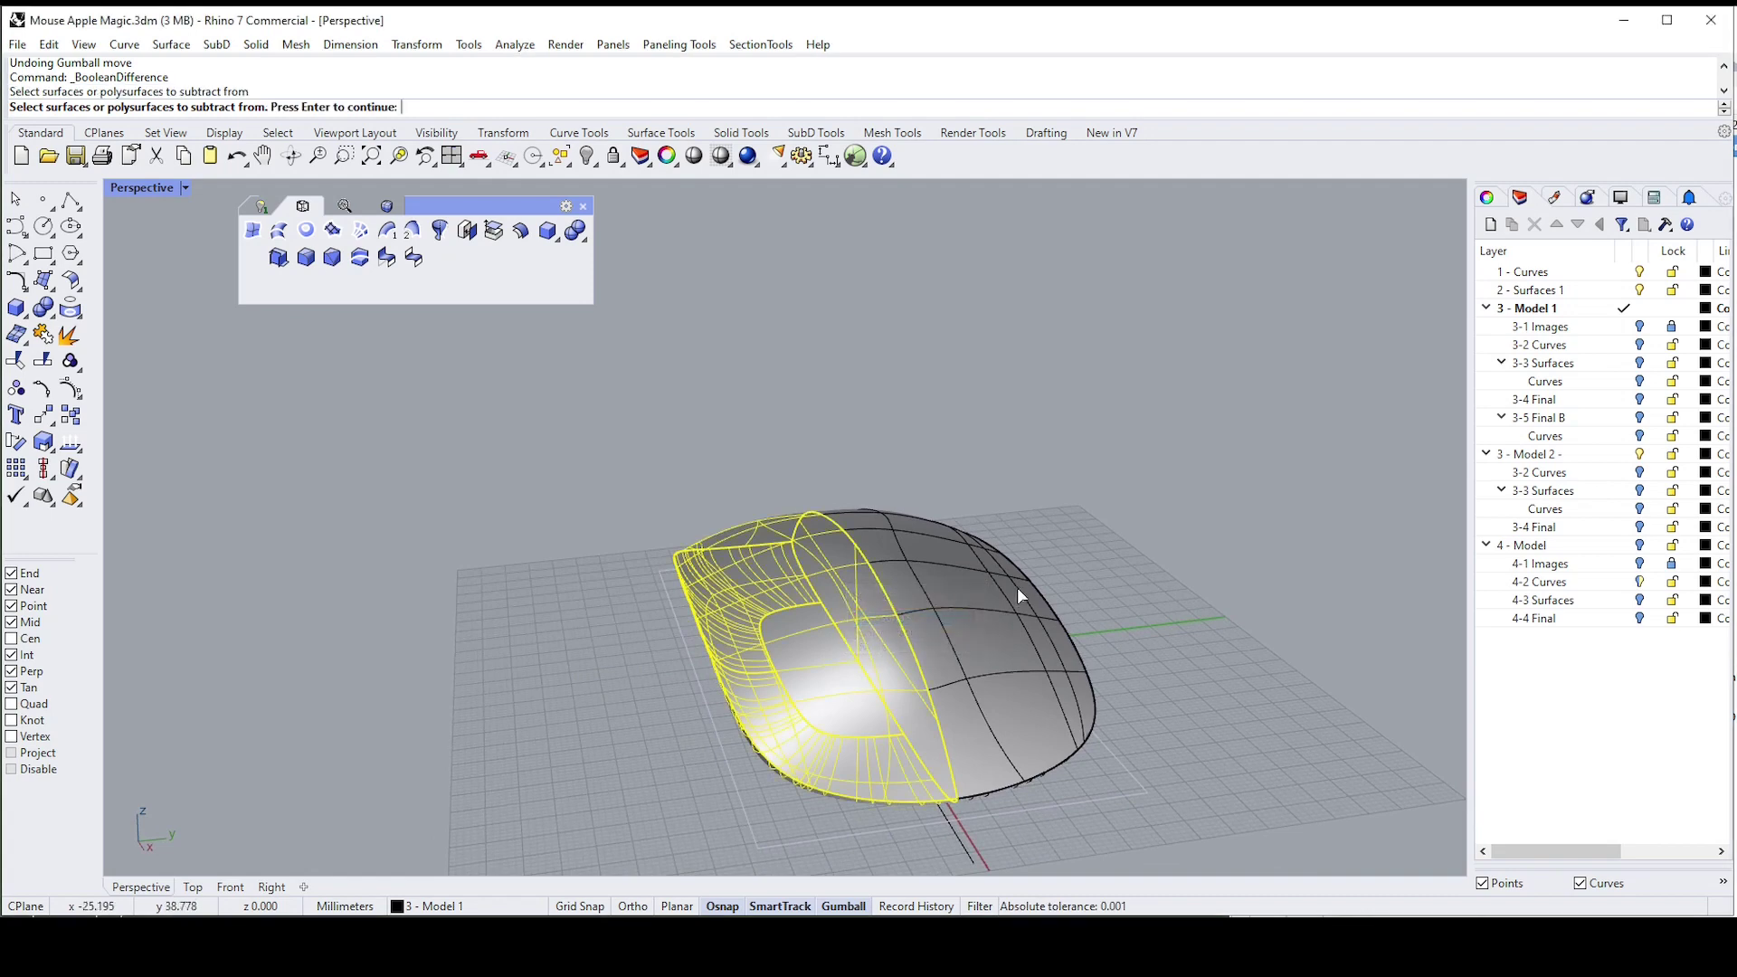
{"action": "left_click", "coordinate": [1017, 588]}
{"action": "left_click", "coordinate": [1081, 643]}
{"action": "right_click_drag", "start_coordinate": [1126, 565], "coordinate": [1099, 527]}
{"action": "right_click", "coordinate": [1068, 526]}
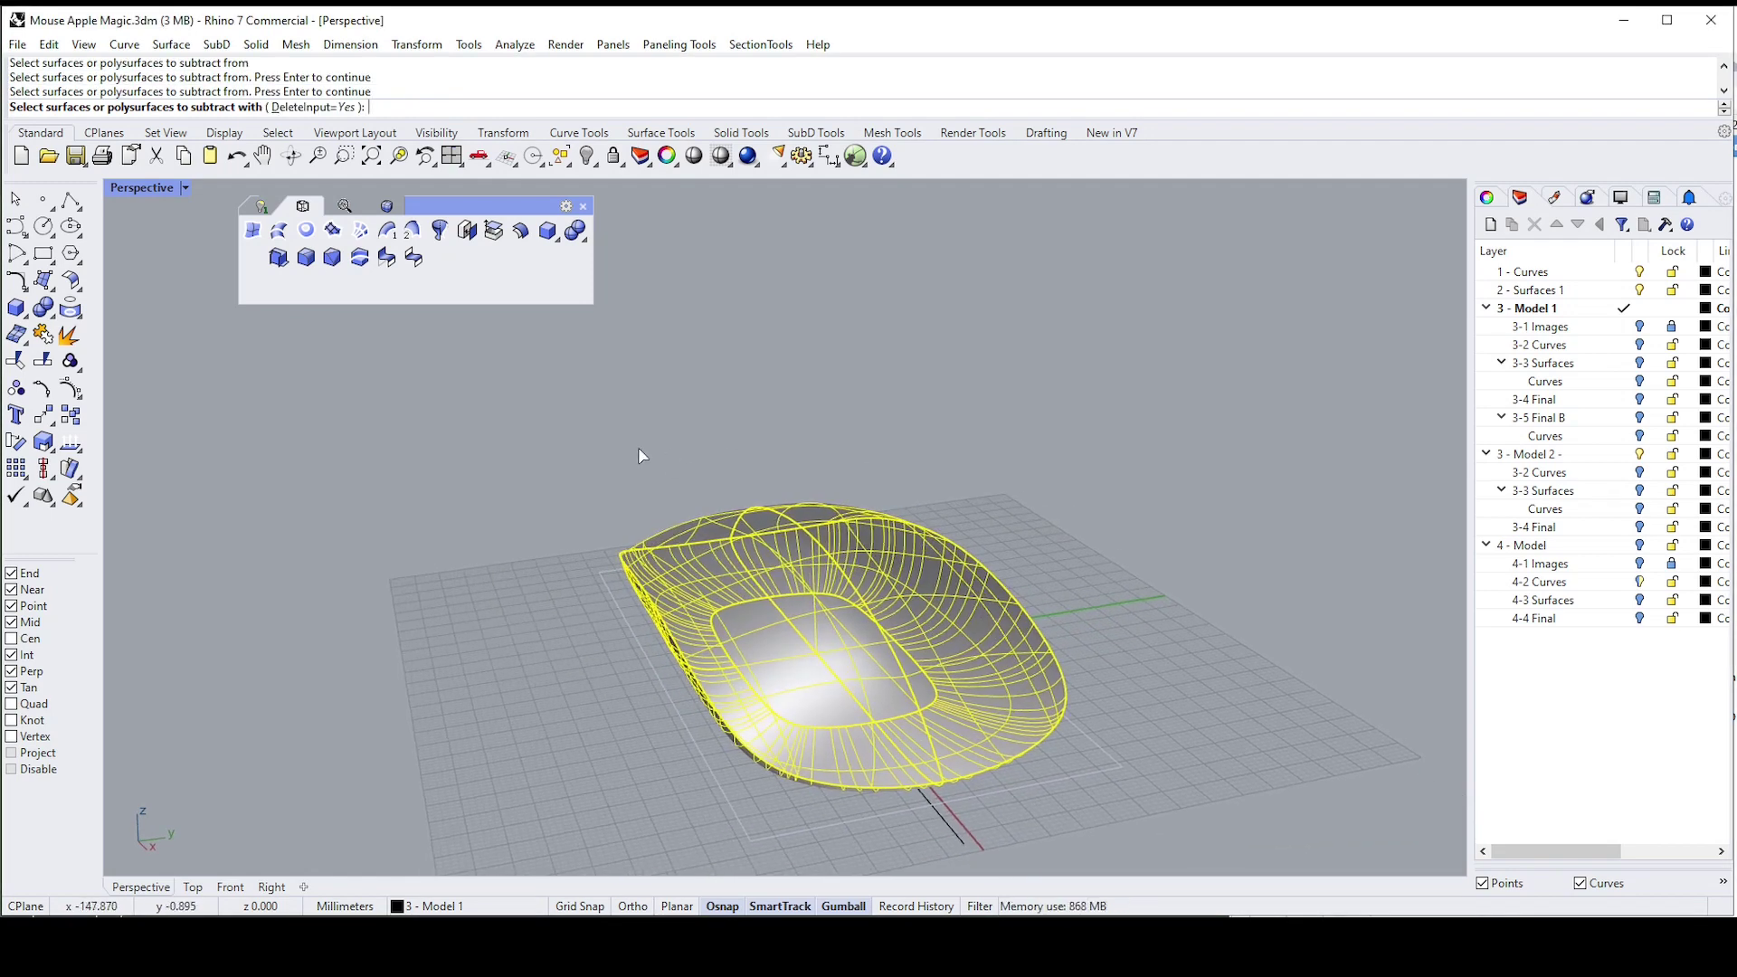
{"action": "left_click_drag", "start_coordinate": [593, 470], "coordinate": [1059, 799]}
{"action": "right_click_drag", "start_coordinate": [1052, 801], "coordinate": [1101, 581]}
{"action": "right_click_drag", "start_coordinate": [932, 455], "coordinate": [534, 158]}
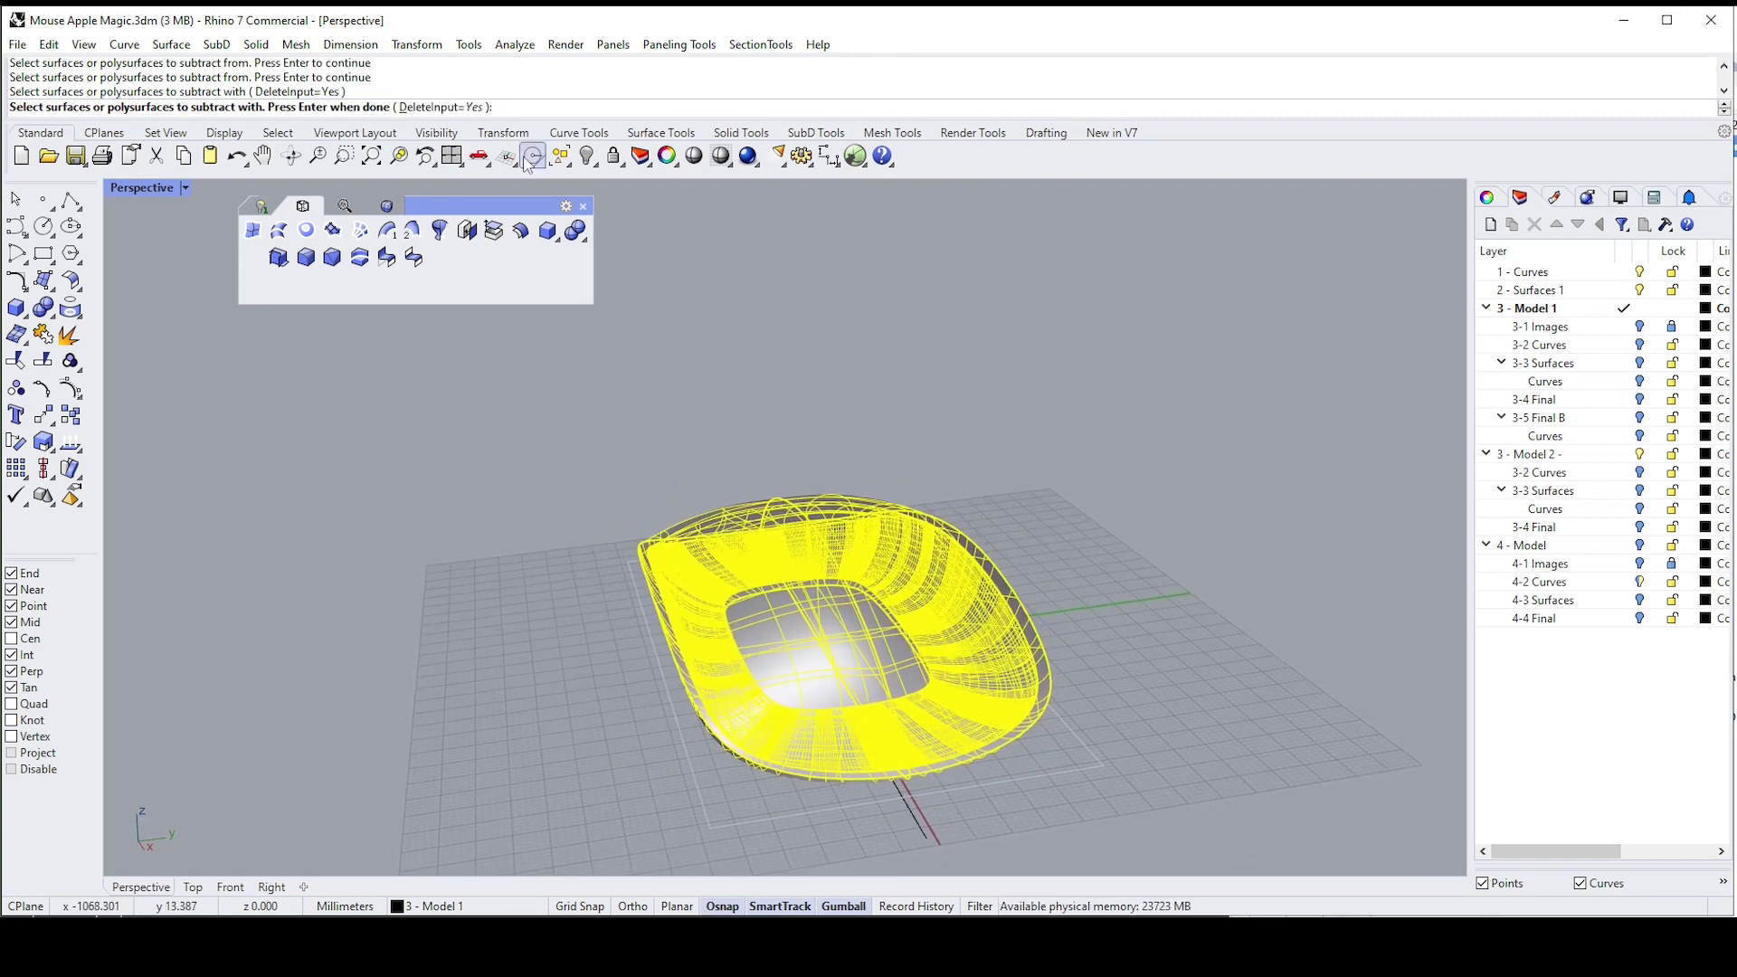
{"action": "left_click", "coordinate": [442, 108]}
{"action": "right_click_drag", "start_coordinate": [941, 453], "coordinate": [1056, 545]}
{"action": "key", "text": "Return"}
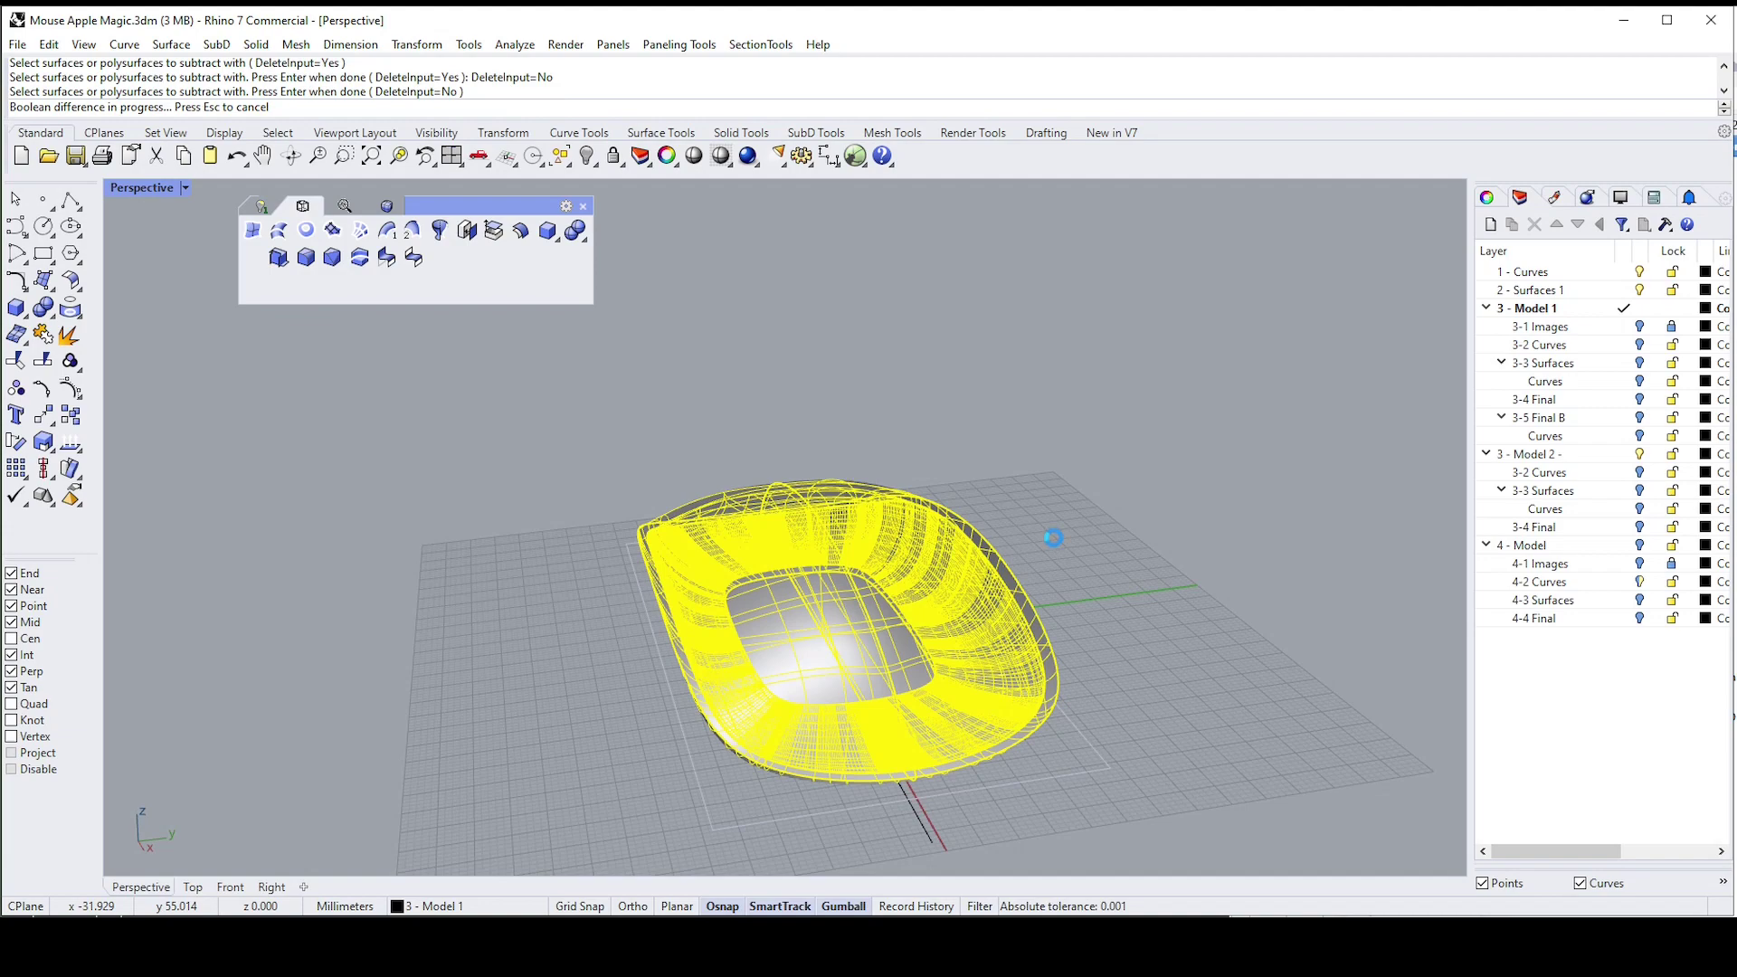
Move one hollowed half sideways to examine its inside, undo the move and clear the selection
{"action": "left_click", "coordinate": [790, 624]}
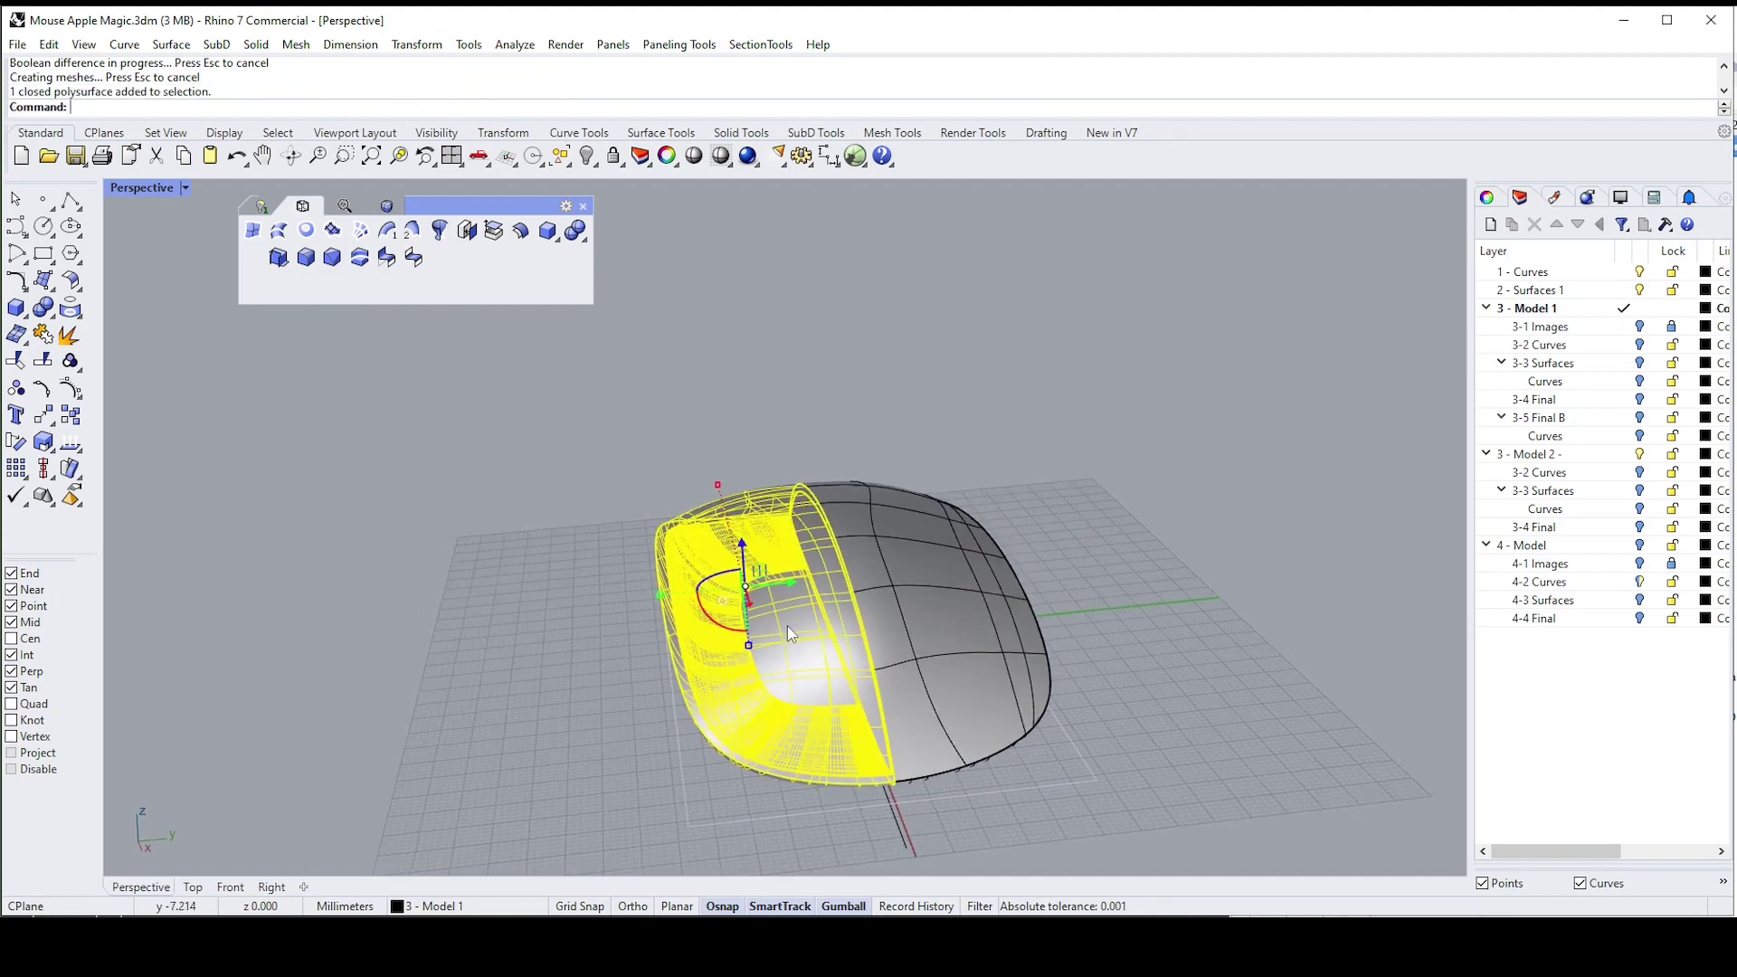
{"action": "right_click_drag", "start_coordinate": [790, 622], "coordinate": [737, 599]}
{"action": "left_click_drag", "start_coordinate": [810, 586], "coordinate": [599, 588]}
{"action": "right_click_drag", "start_coordinate": [805, 507], "coordinate": [1169, 528]}
{"action": "left_click", "coordinate": [753, 448]}
{"action": "key", "text": "ctrl+z"}
{"action": "left_click", "coordinate": [849, 553]}
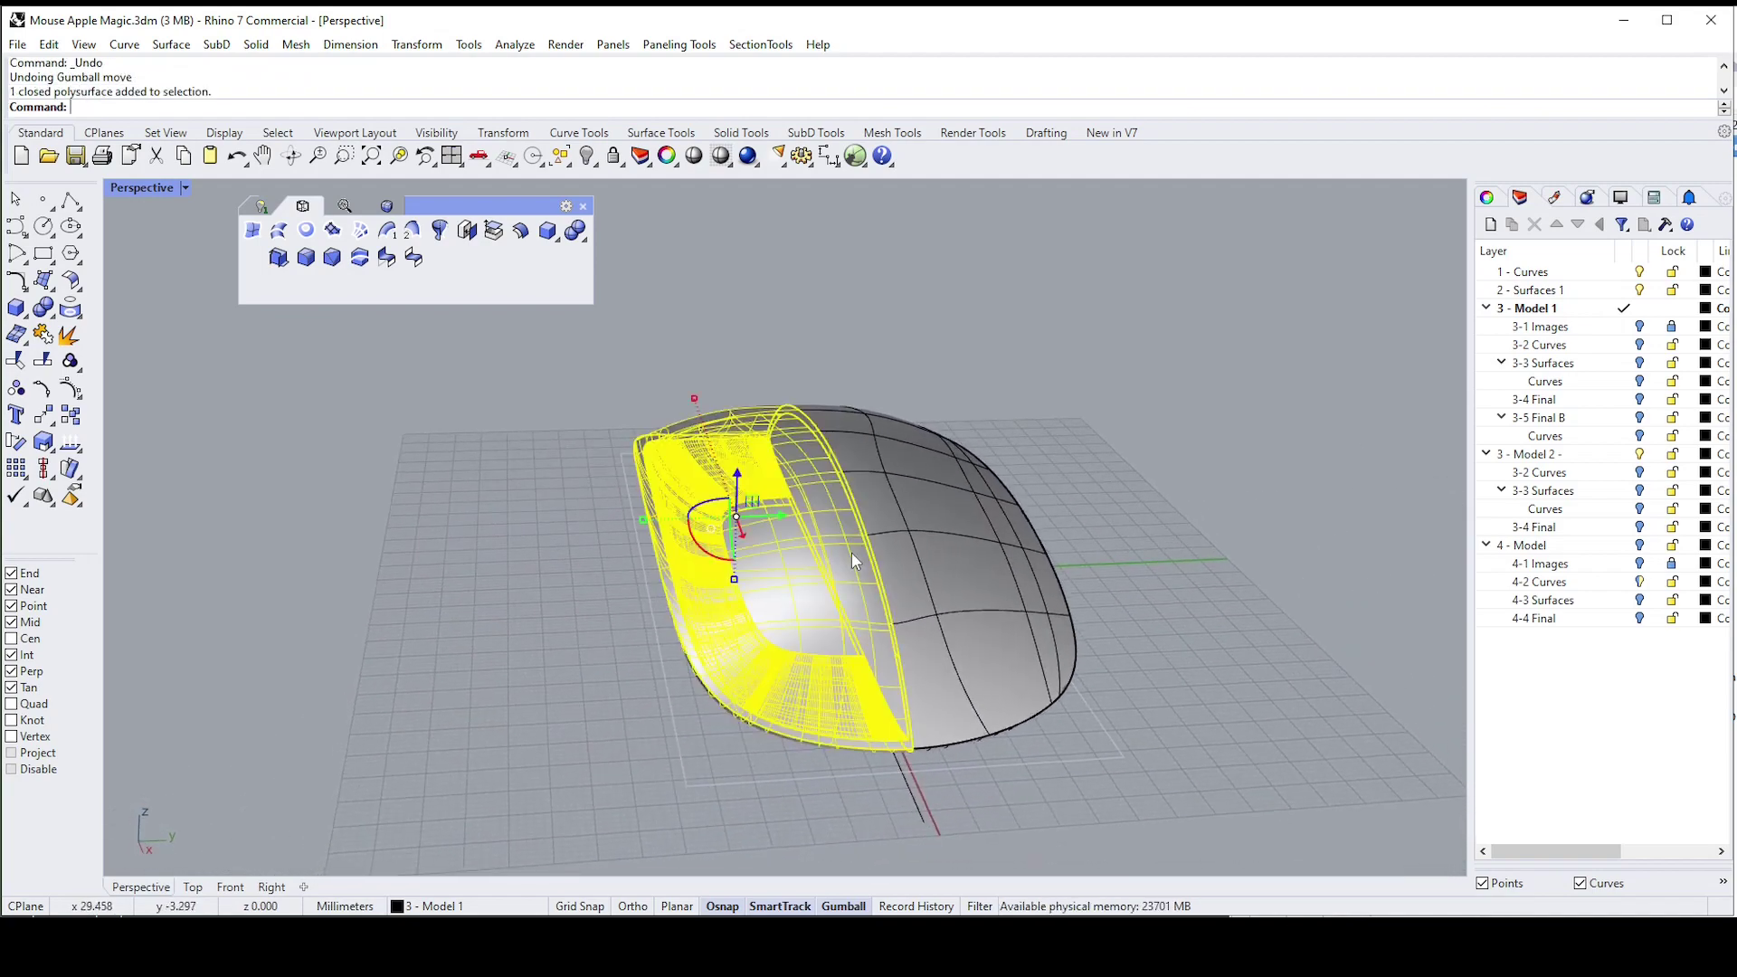
{"action": "left_click", "coordinate": [846, 353]}
{"action": "left_click_drag", "start_coordinate": [595, 359], "coordinate": [1060, 796]}
{"action": "left_click", "coordinate": [1160, 554]}
{"action": "right_click_drag", "start_coordinate": [882, 490], "coordinate": [1107, 495]}
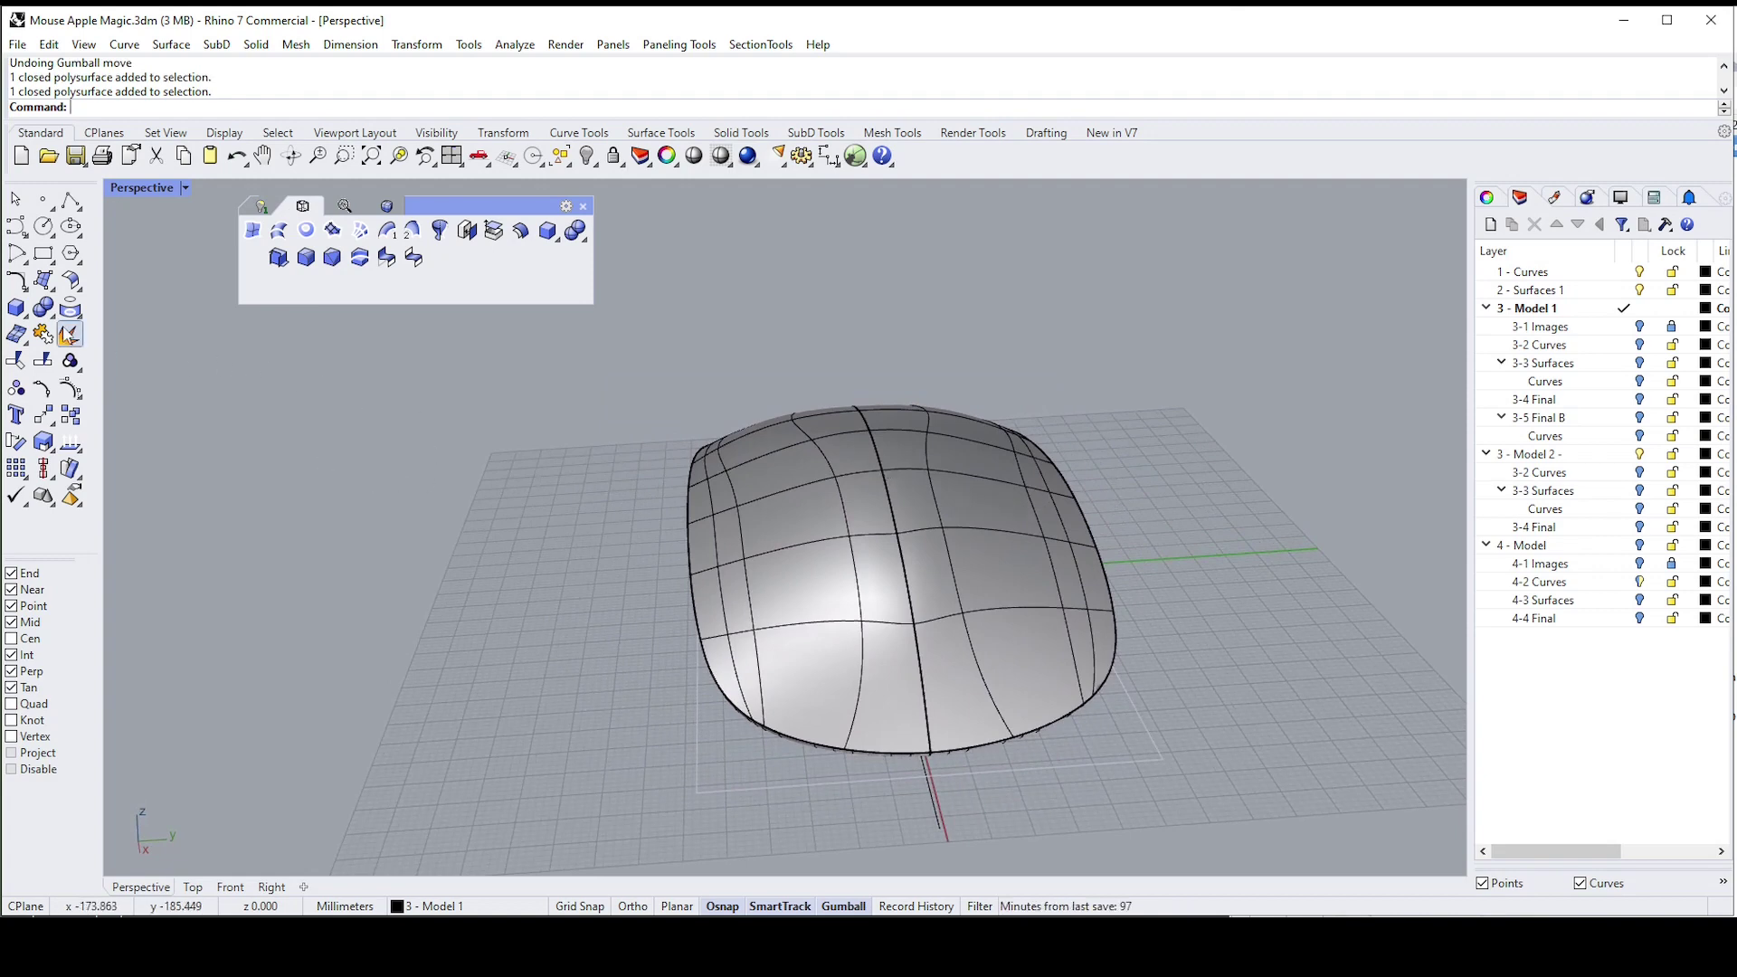
Apply Boolean Union to the two halves of the mouse body
{"action": "left_click", "coordinate": [43, 307]}
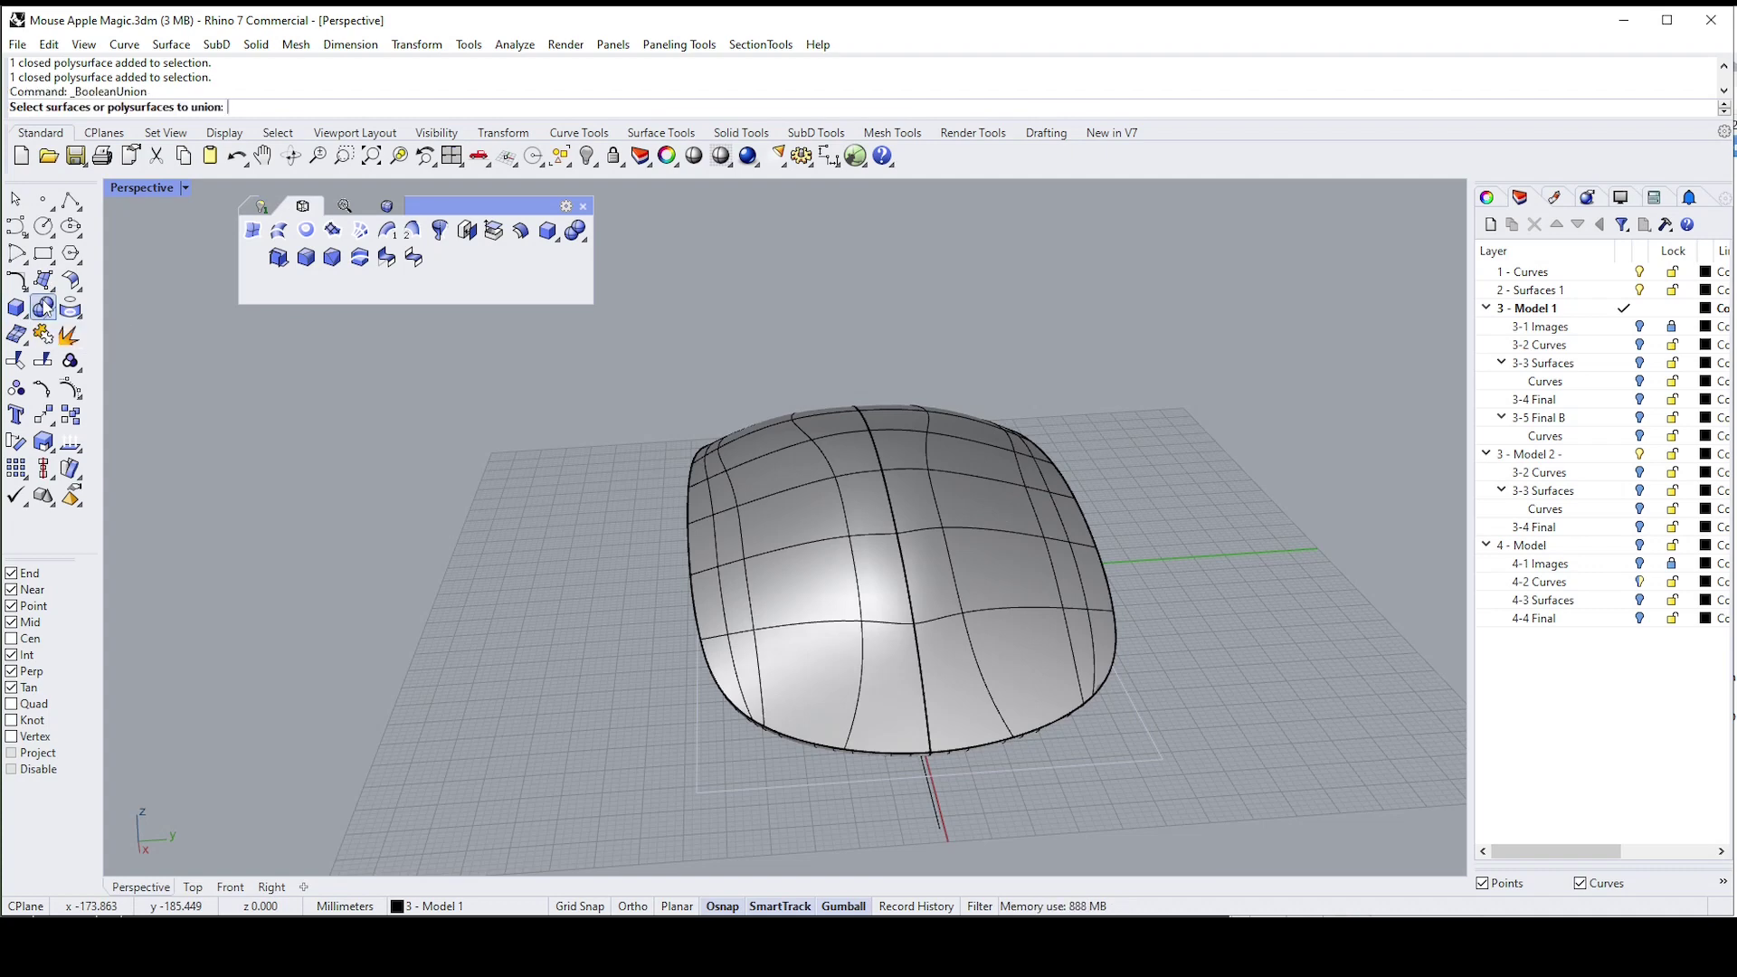
{"action": "left_click", "coordinate": [779, 496]}
{"action": "left_click", "coordinate": [975, 485]}
{"action": "key", "text": "Return"}
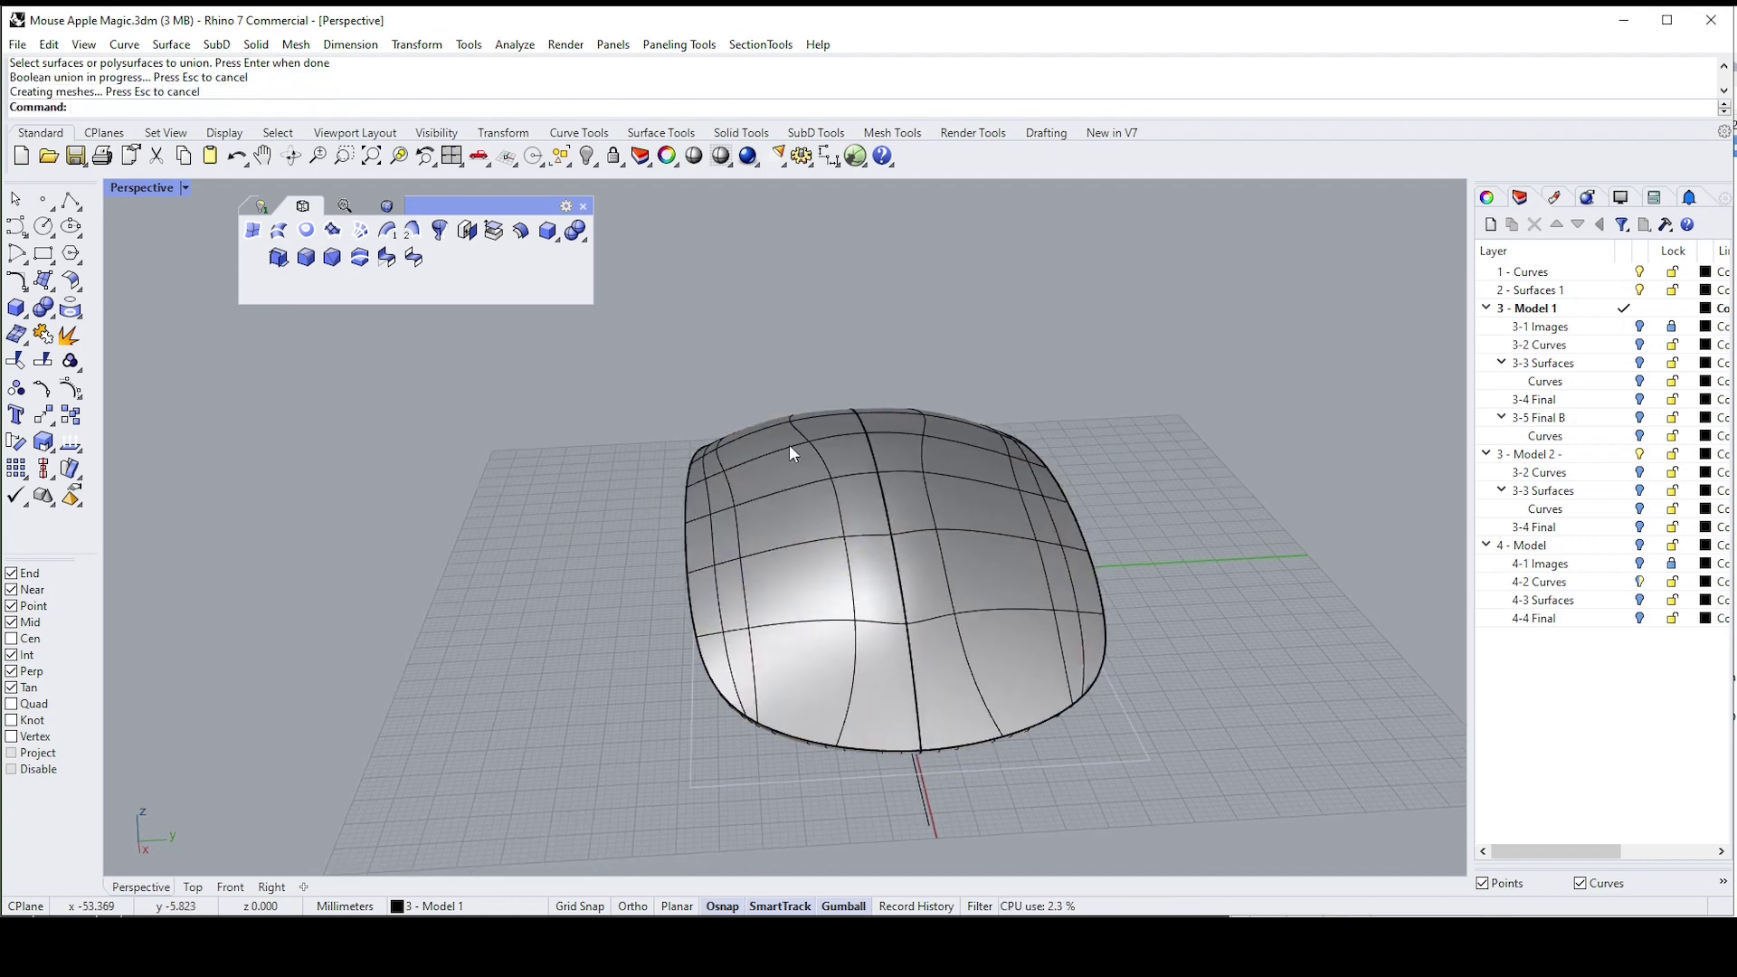
Window-select the two polysurfaces lying inside the outer outline and move them sideways away from the mouse body
{"action": "left_click_drag", "start_coordinate": [540, 372], "coordinate": [1102, 796]}
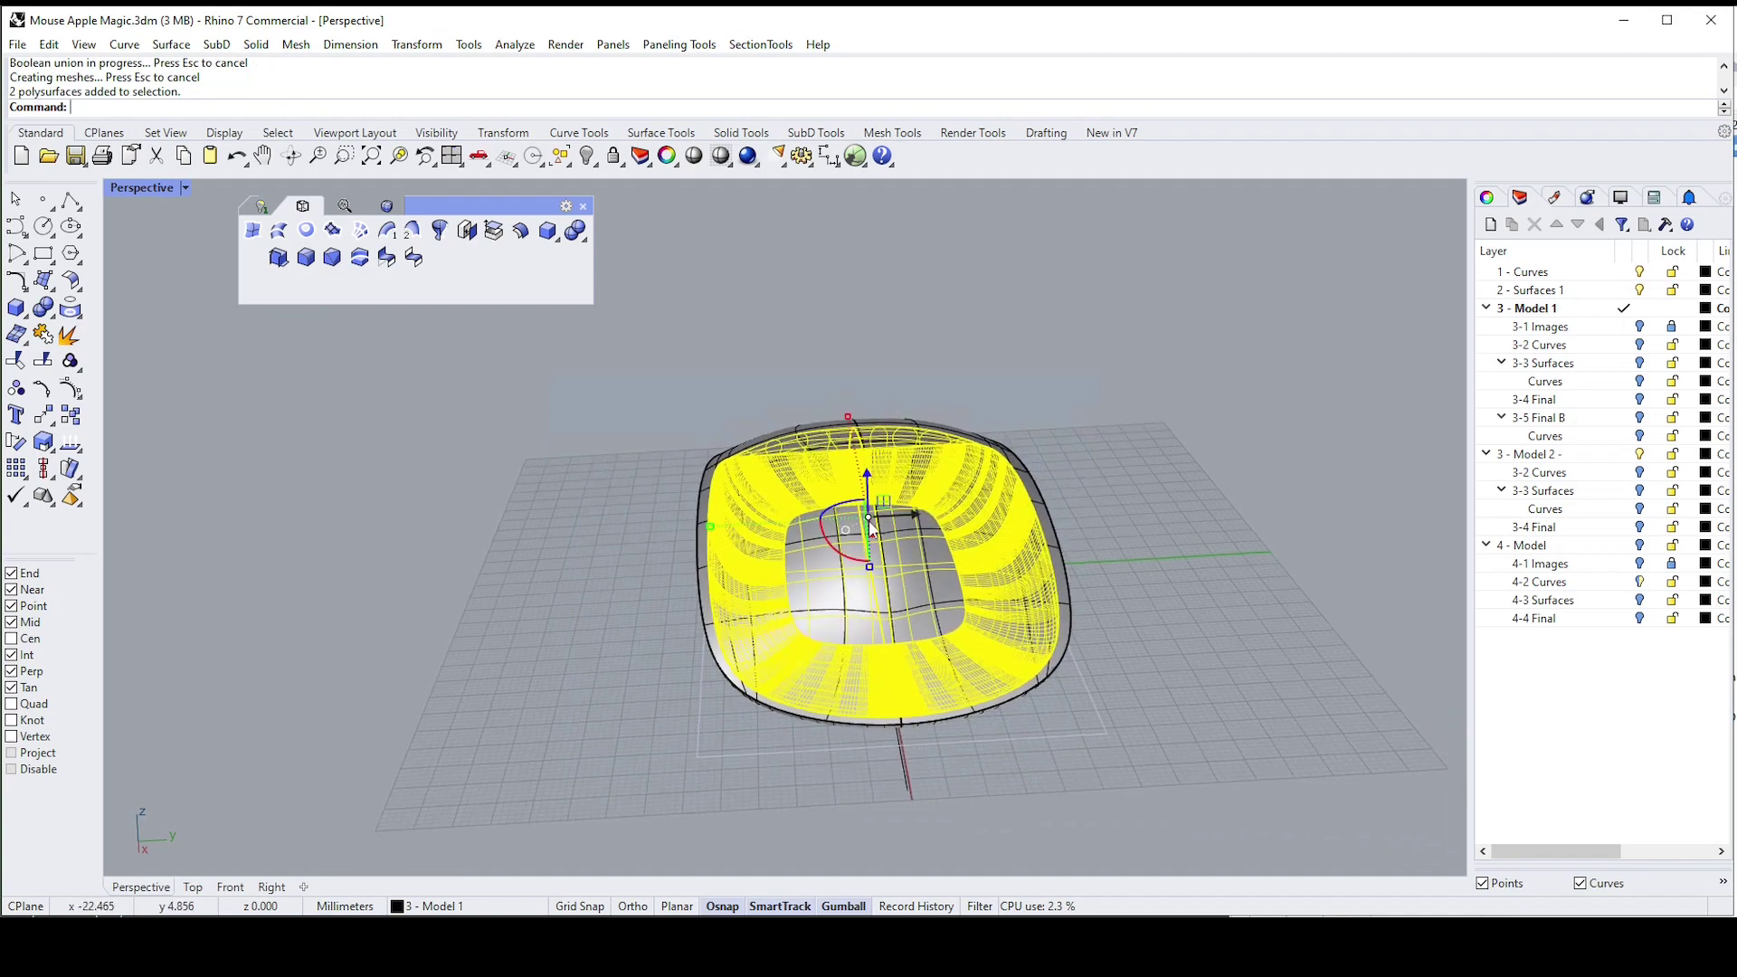
{"action": "left_click_drag", "start_coordinate": [910, 513], "coordinate": [203, 608]}
{"action": "key", "text": "Escape"}
{"action": "right_click_drag", "start_coordinate": [999, 487], "coordinate": [1100, 502]}
Draw a clipping plane around the body in the Front view and inspect the lengthwise section in Perspective
{"action": "type", "text": "ClippingPlane"}
{"action": "key", "text": "Return"}
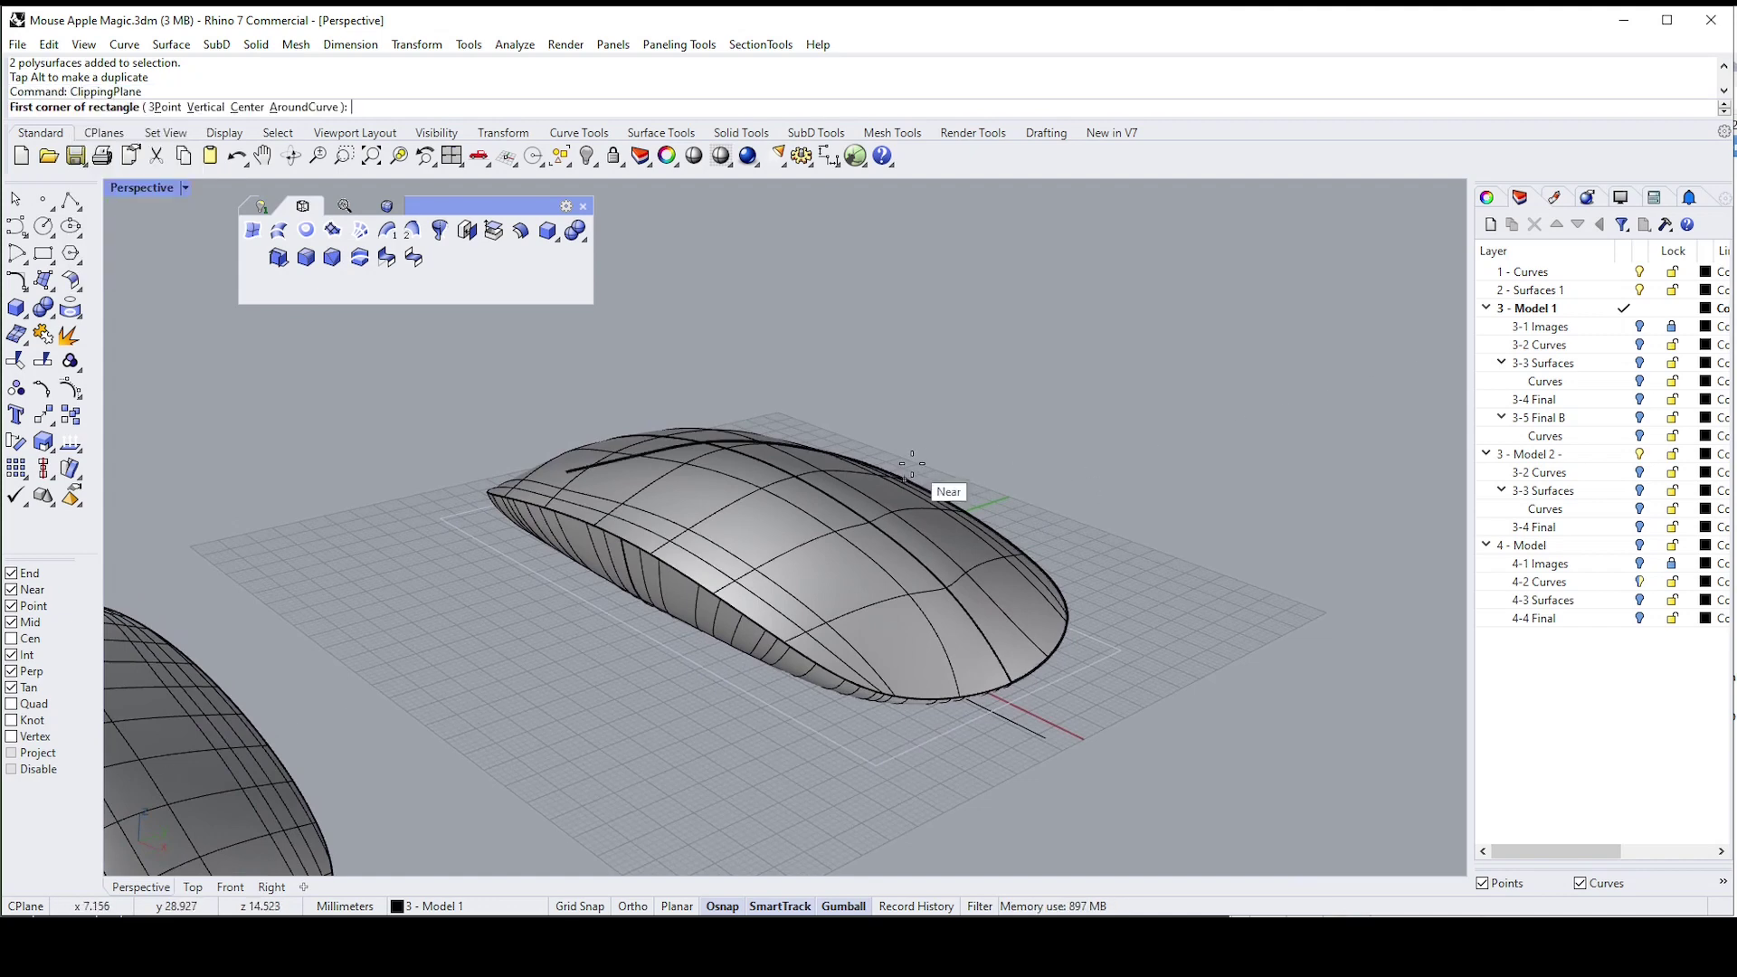
{"action": "type", "text": "f"}
{"action": "key", "text": "Return"}
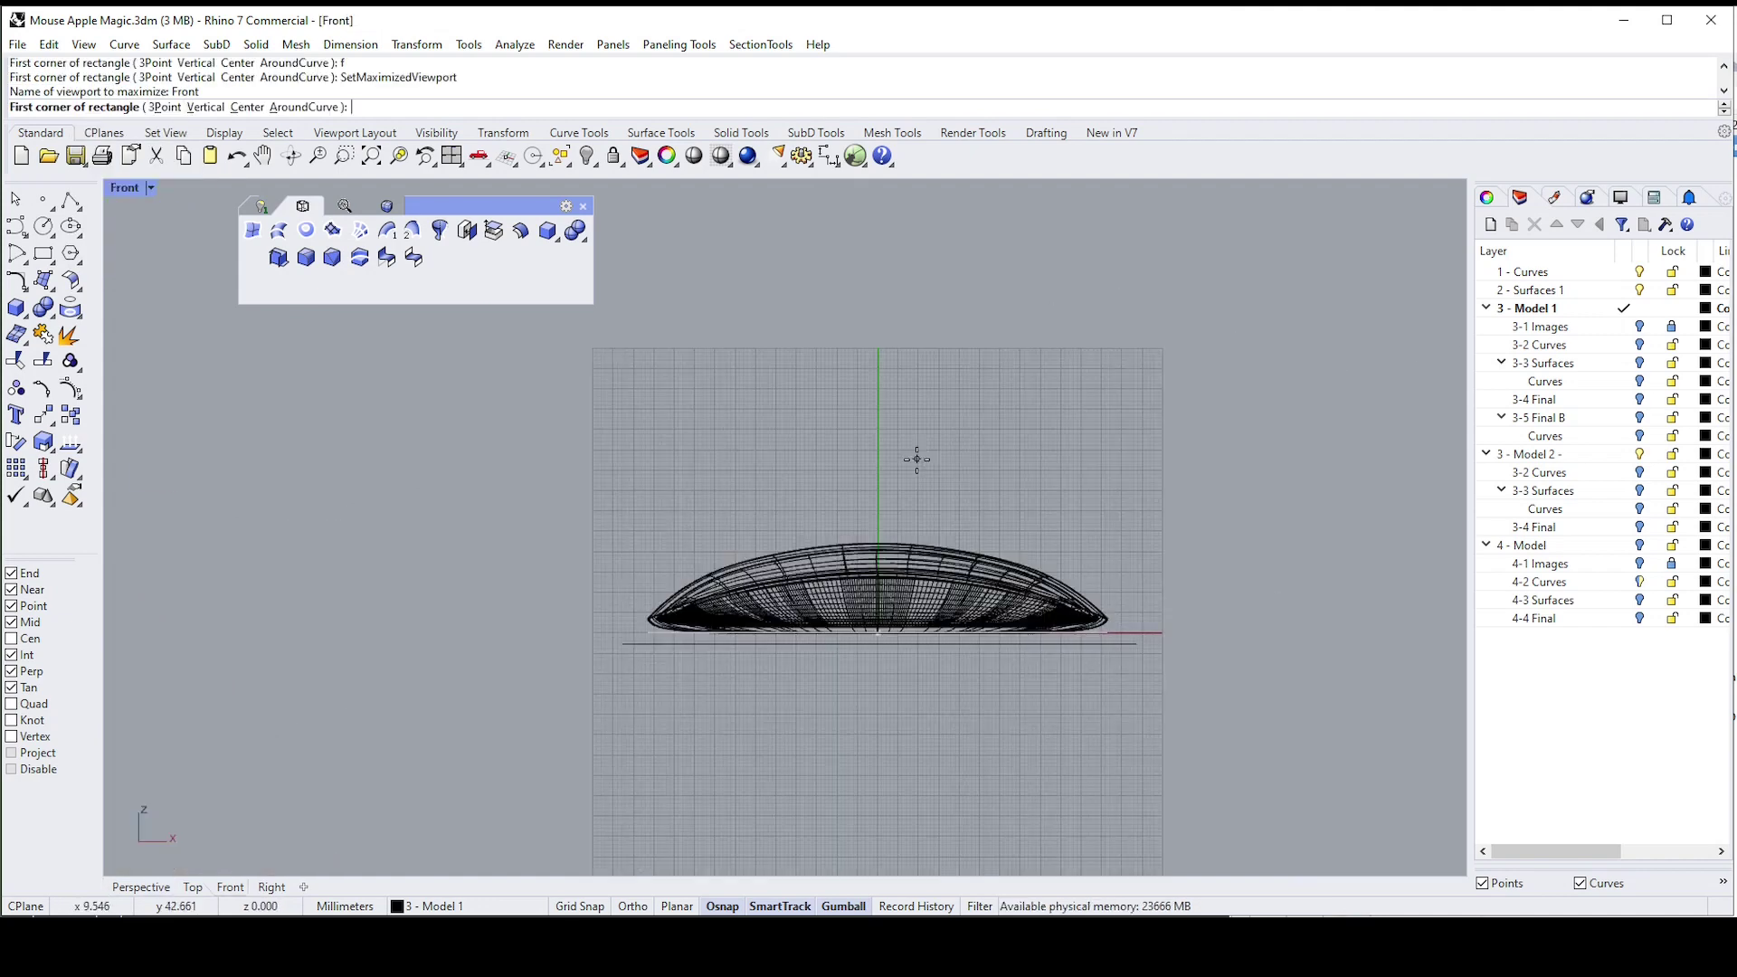
{"action": "left_click", "coordinate": [610, 505]}
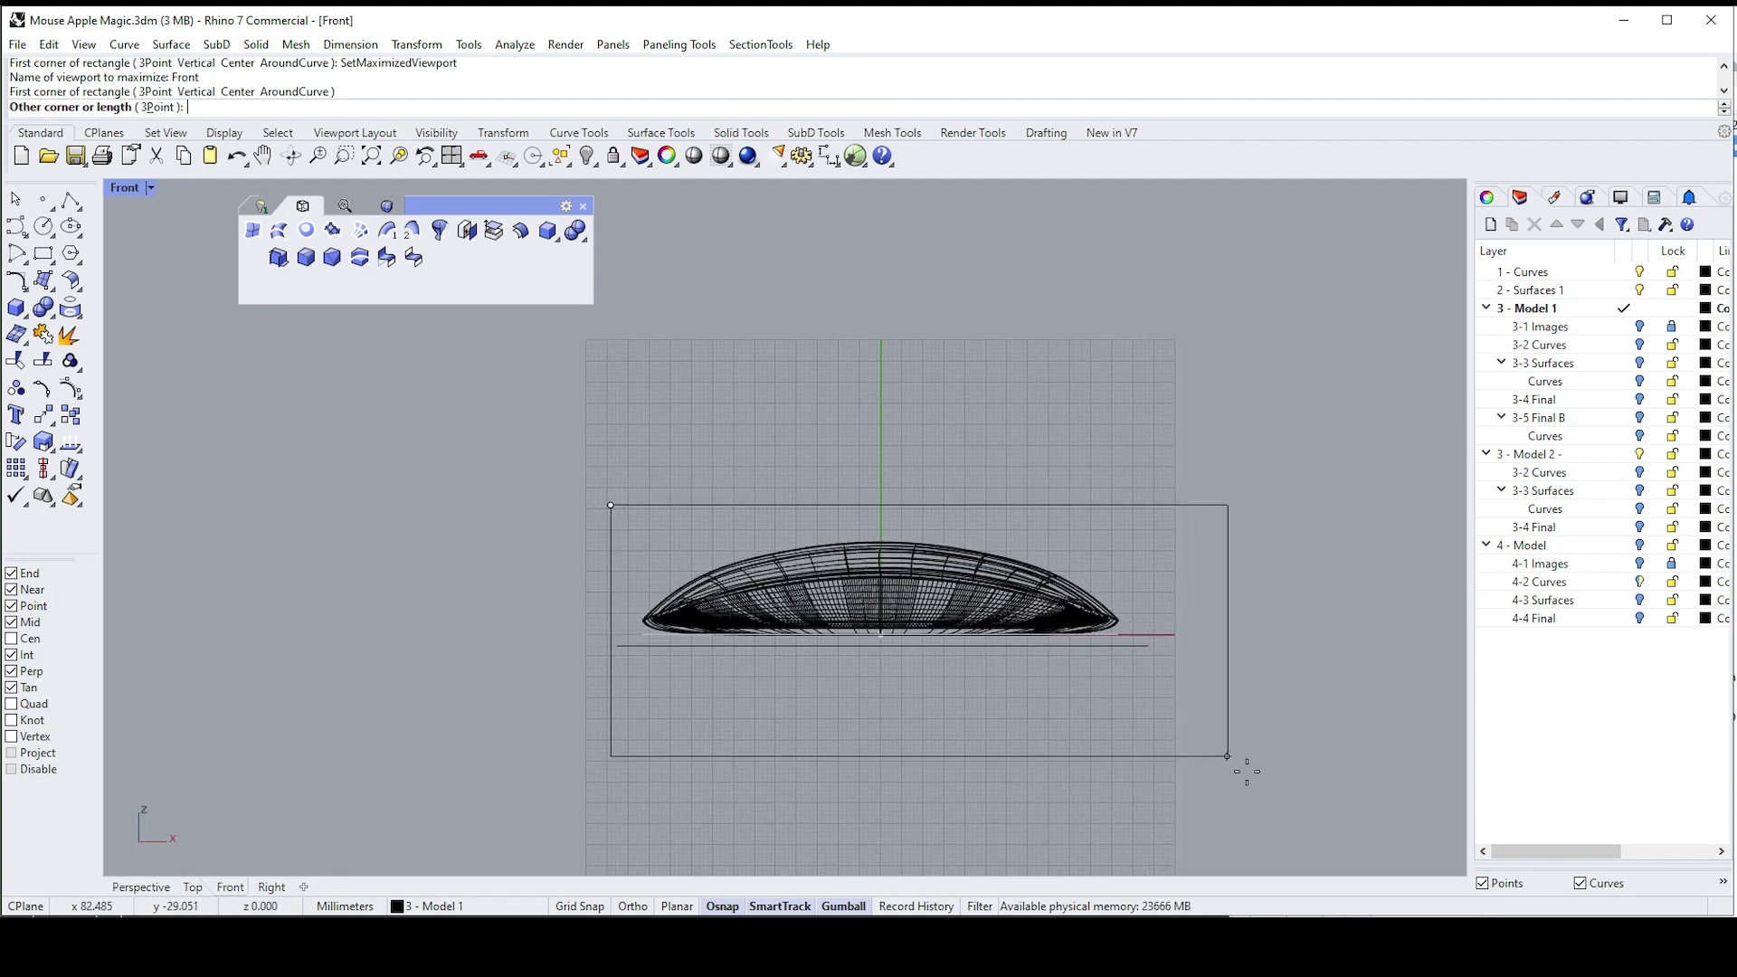
{"action": "left_click", "coordinate": [1248, 824]}
{"action": "type", "text": "z"}
{"action": "key", "text": "Return"}
{"action": "right_click_drag", "start_coordinate": [1133, 594], "coordinate": [830, 545]}
{"action": "left_click", "coordinate": [830, 544]}
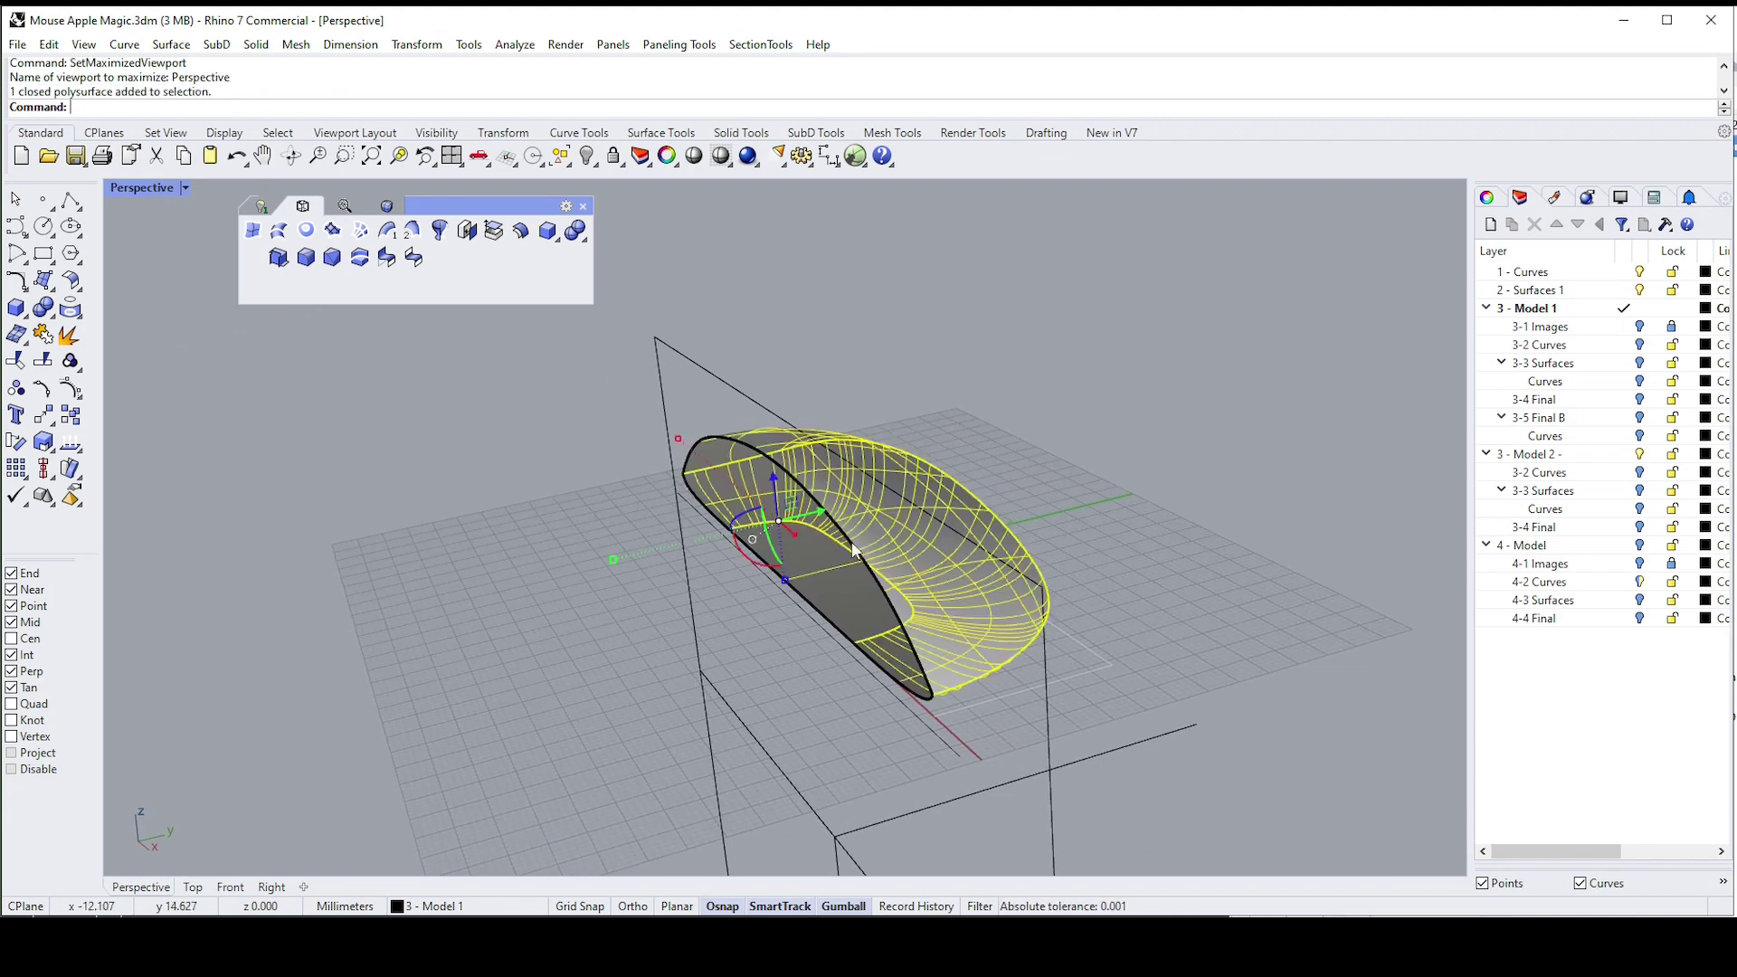
{"action": "left_click", "coordinate": [1069, 489]}
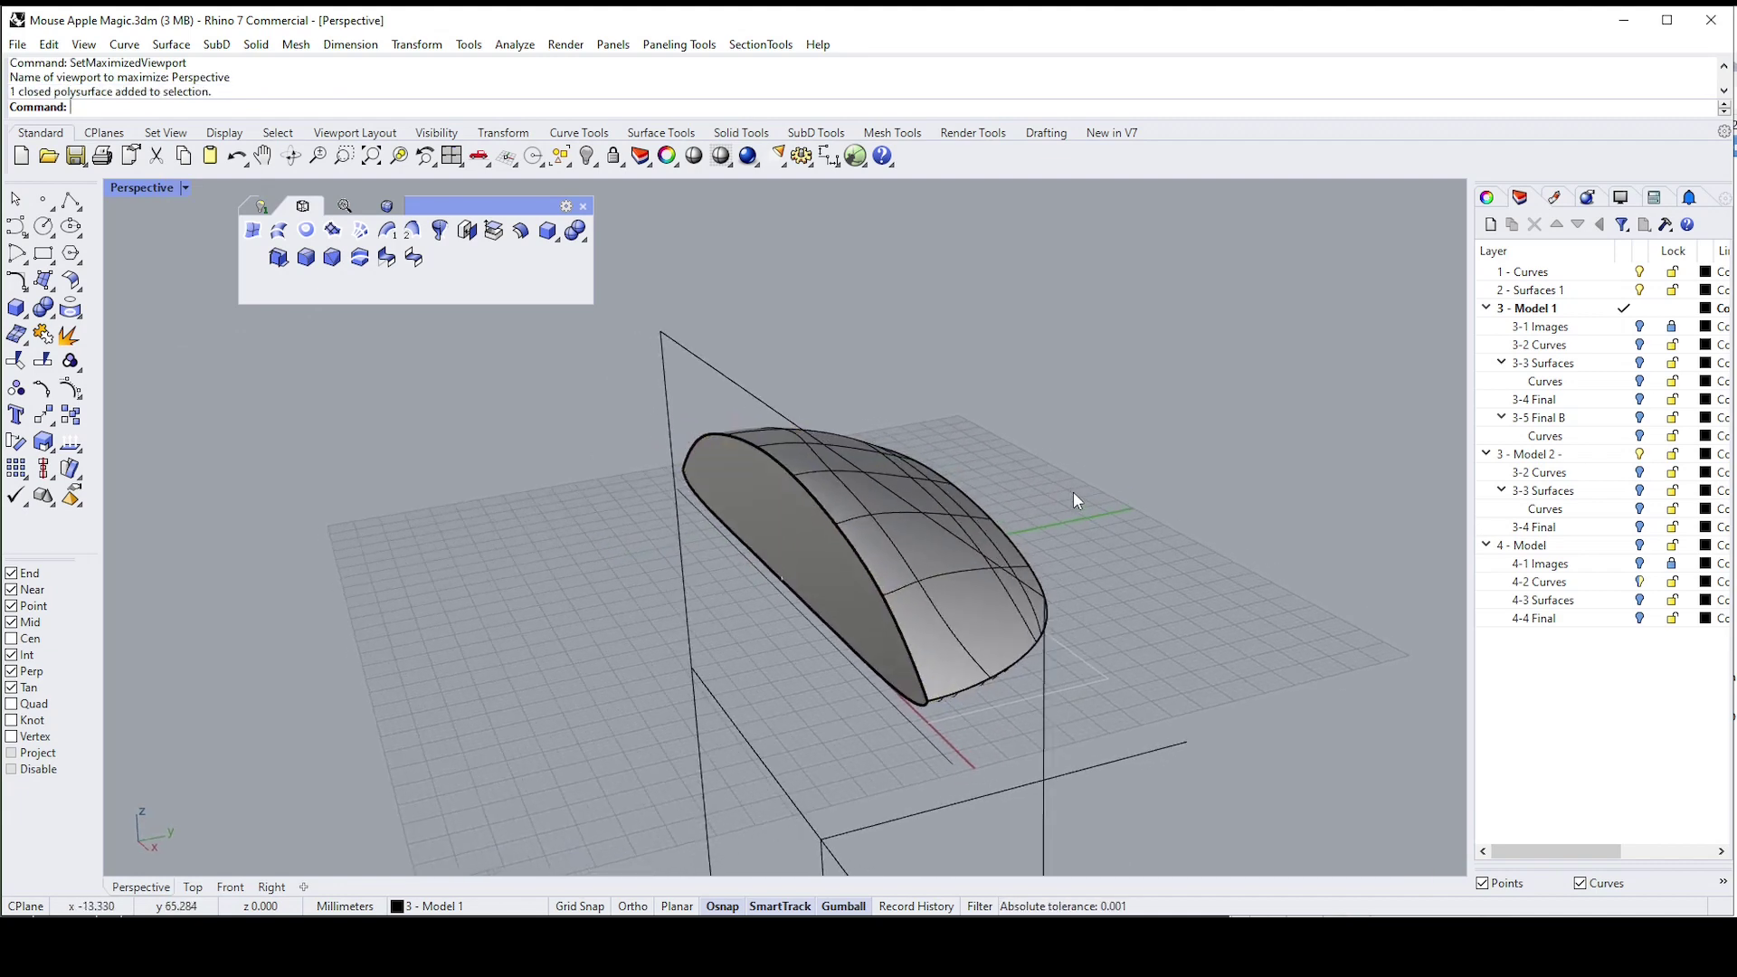
Delete the clipping plane, and undo the deletion, the clipping plane and the sideways move
{"action": "left_click", "coordinate": [1043, 644]}
{"action": "key", "text": "Delete"}
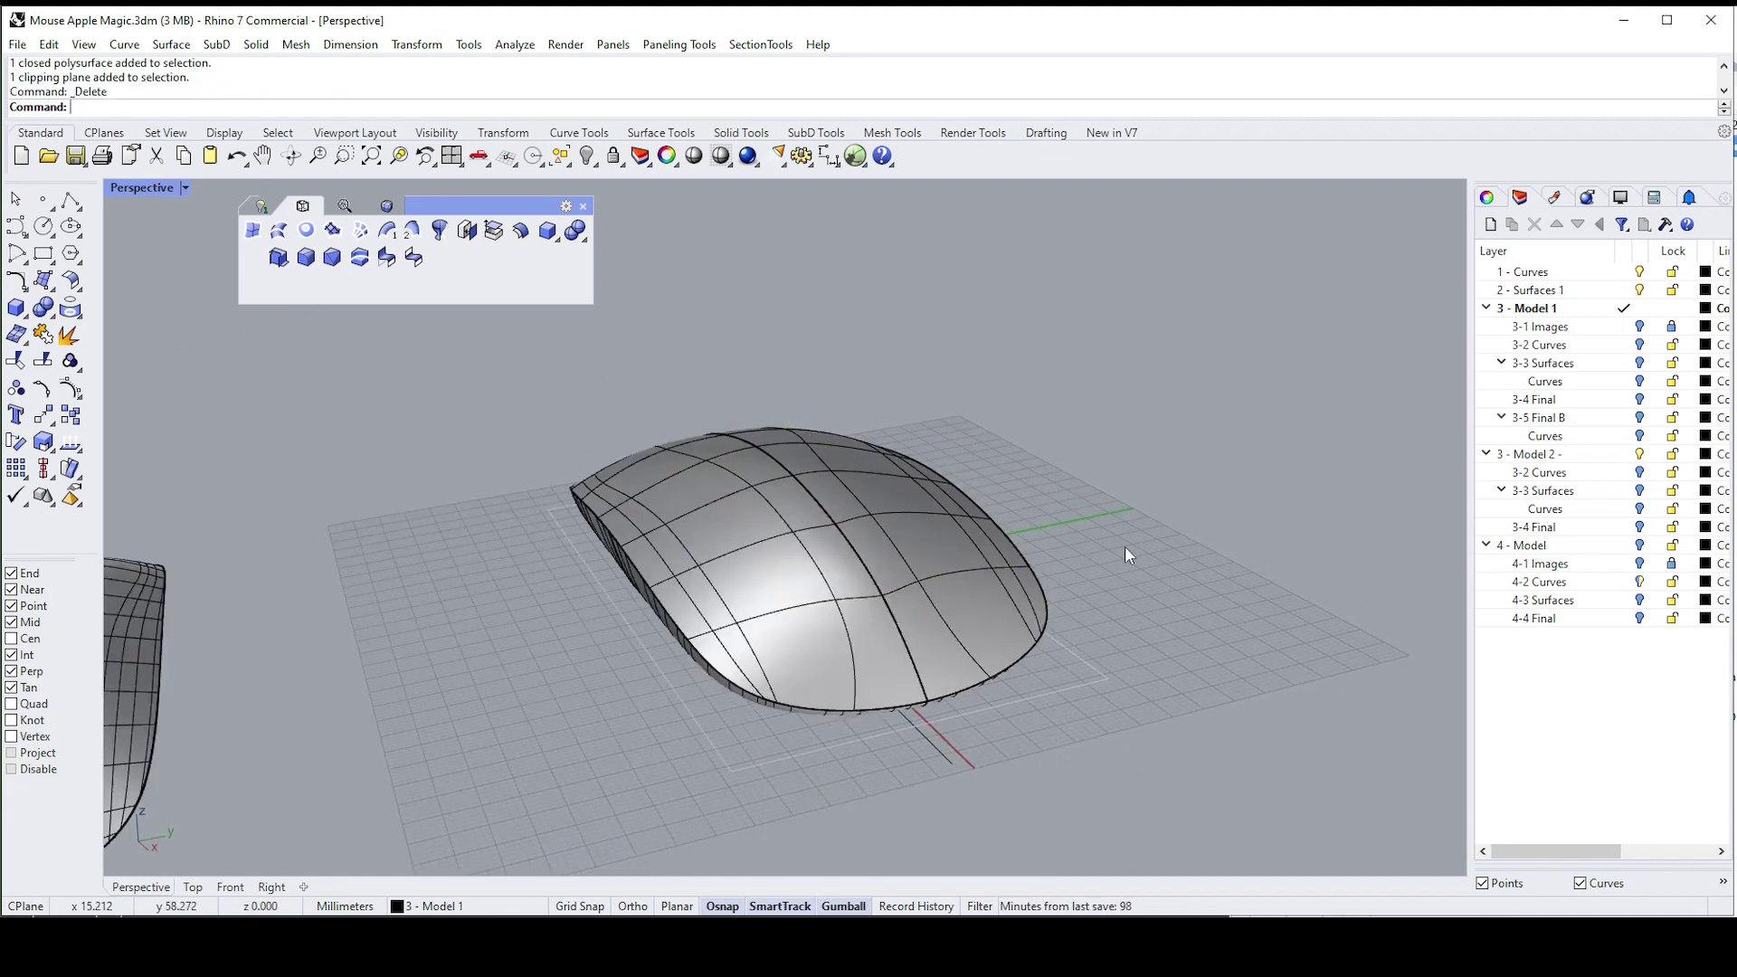
{"action": "key", "text": "ctrl+z"}
{"action": "key", "text": "ctrl+z"}
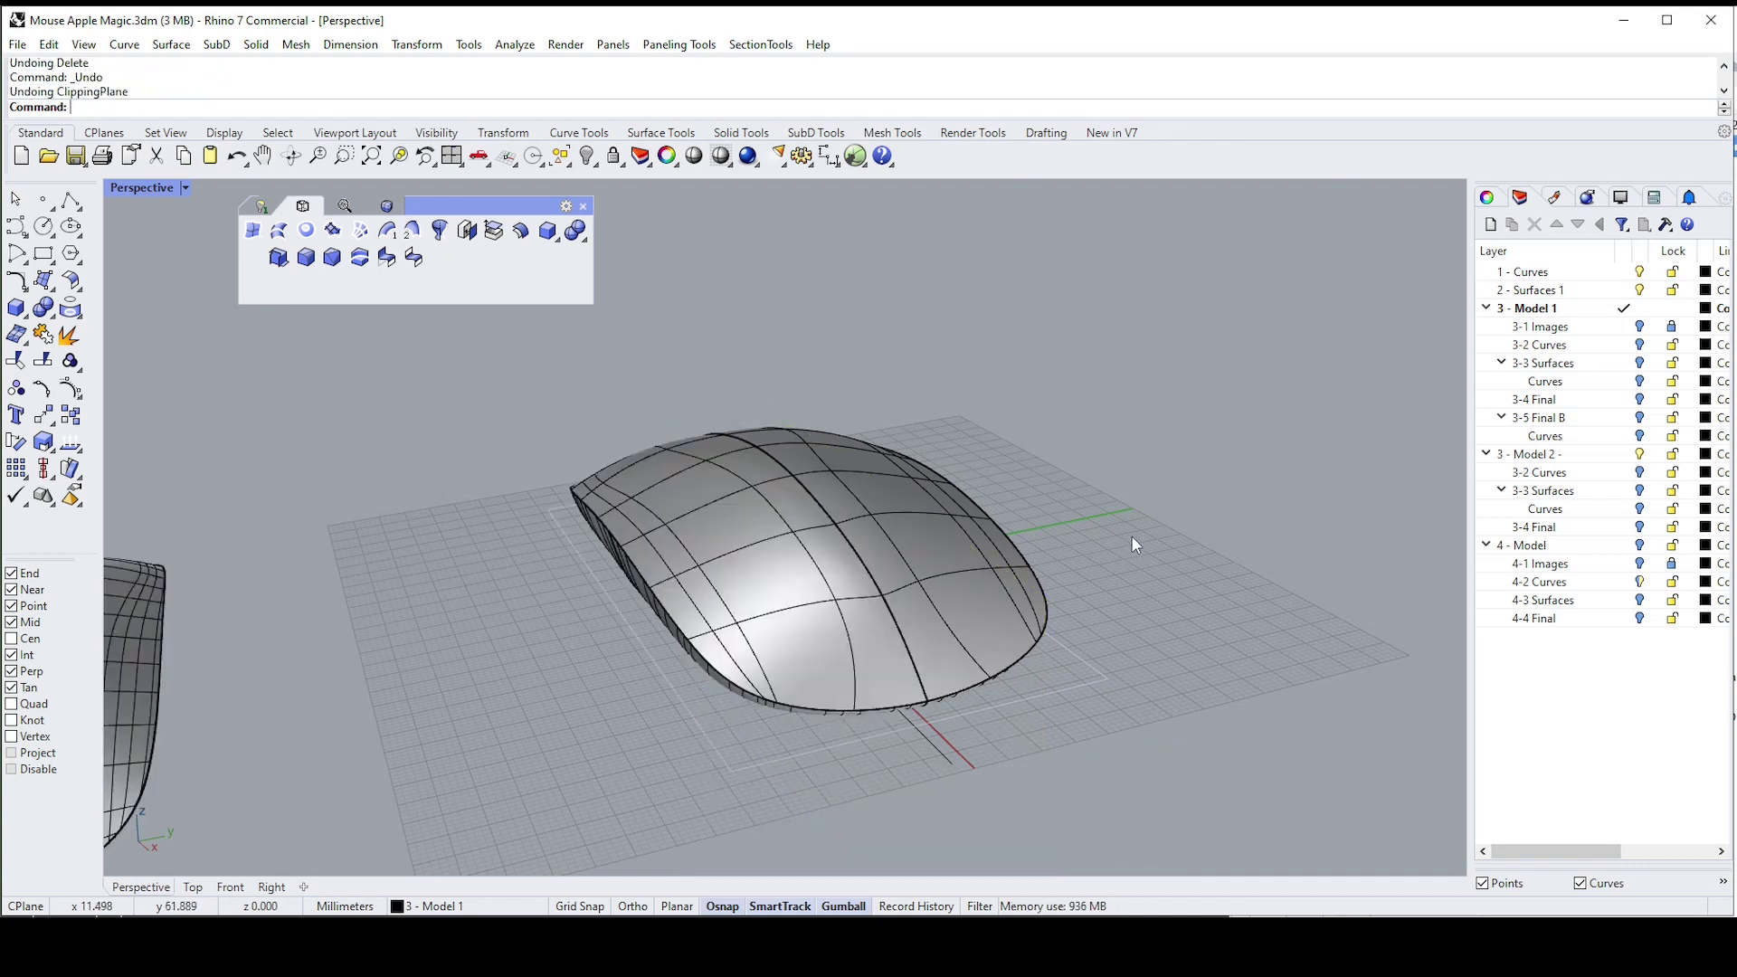
{"action": "key", "text": "ctrl+z"}
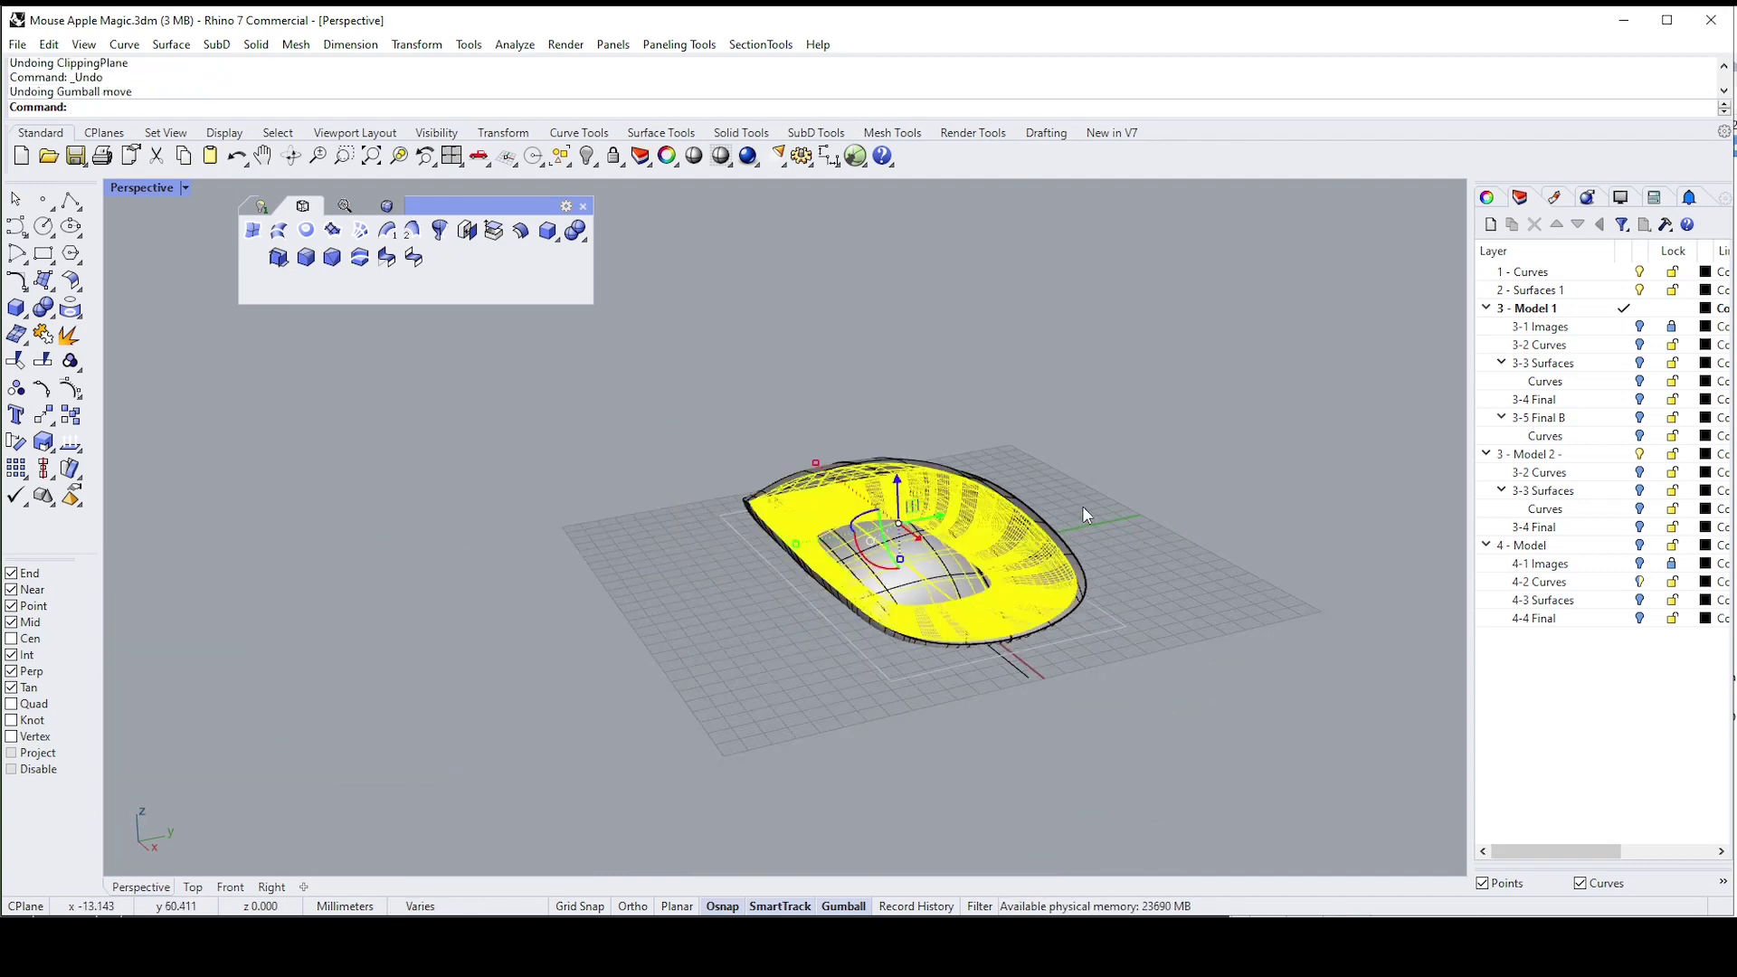
Hide the two closed polysurfaces overlapping the hollowed halves and explode the two remaining polysurfaces into separate surfaces
{"action": "key", "text": "Delete"}
{"action": "right_click_drag", "start_coordinate": [1090, 482], "coordinate": [1076, 514]}
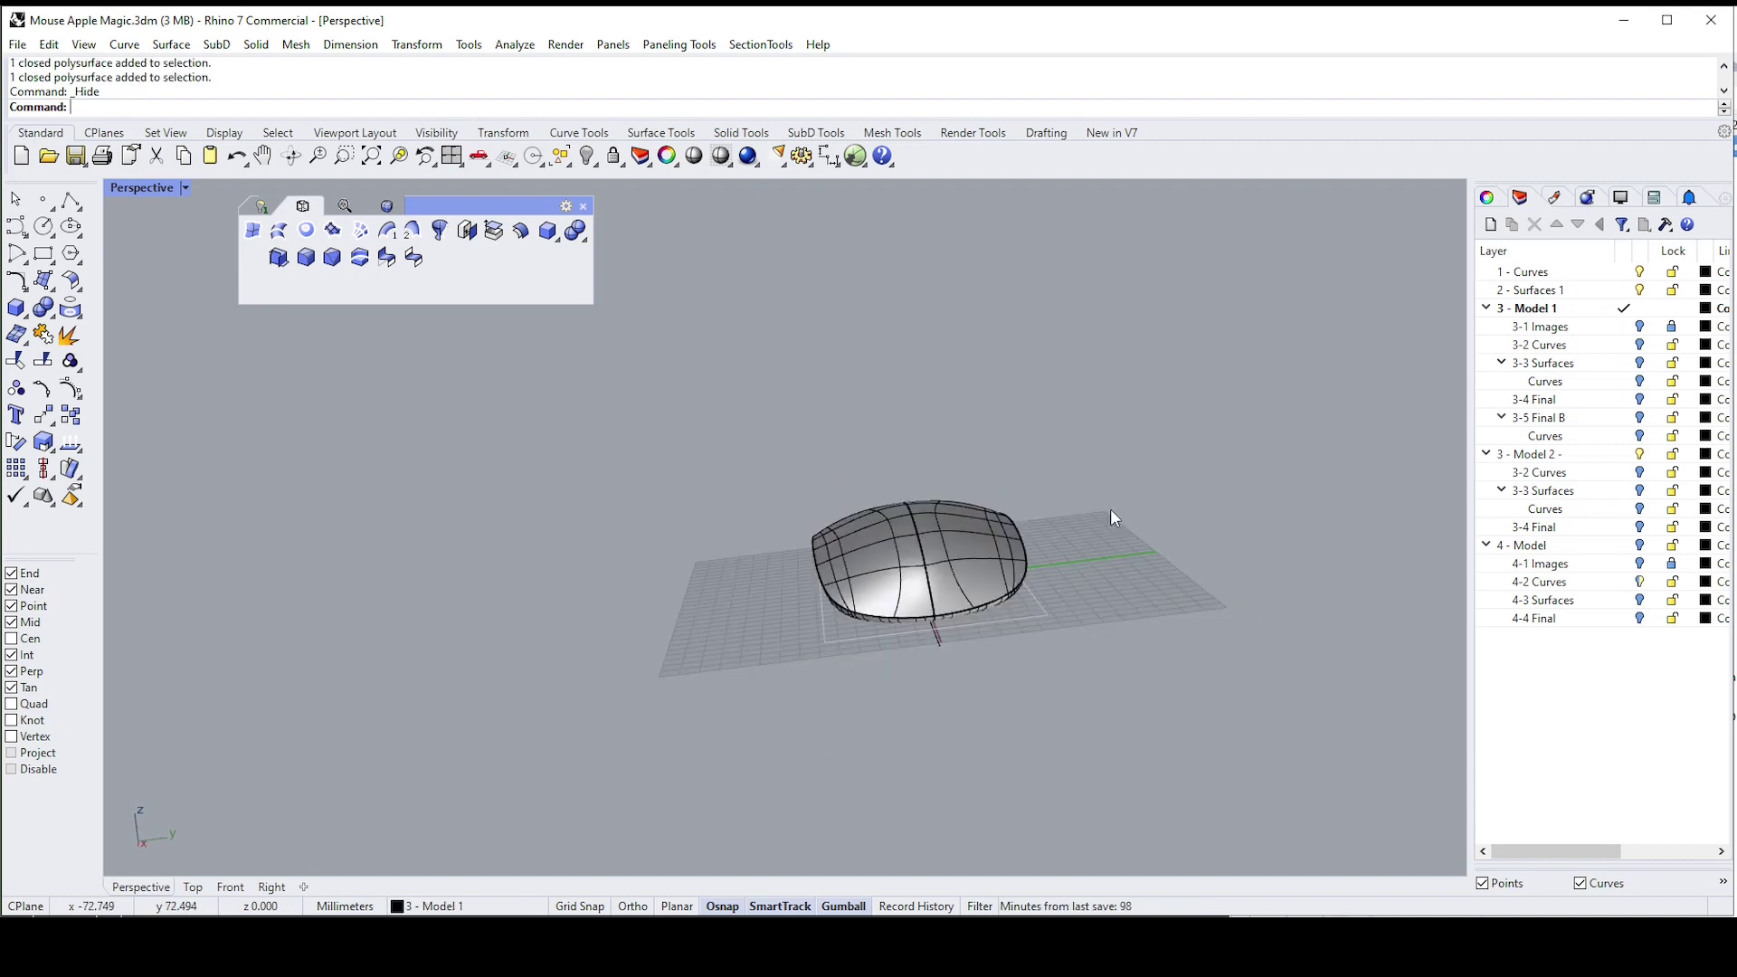
{"action": "right_click_drag", "start_coordinate": [1109, 508], "coordinate": [985, 517]}
{"action": "scroll", "coordinate": [969, 491], "scroll_direction": "up", "scroll_amount": 2}
{"action": "left_click", "coordinate": [69, 337]}
{"action": "left_click", "coordinate": [985, 517]}
{"action": "left_click", "coordinate": [918, 537]}
{"action": "right_click", "coordinate": [1133, 383]}
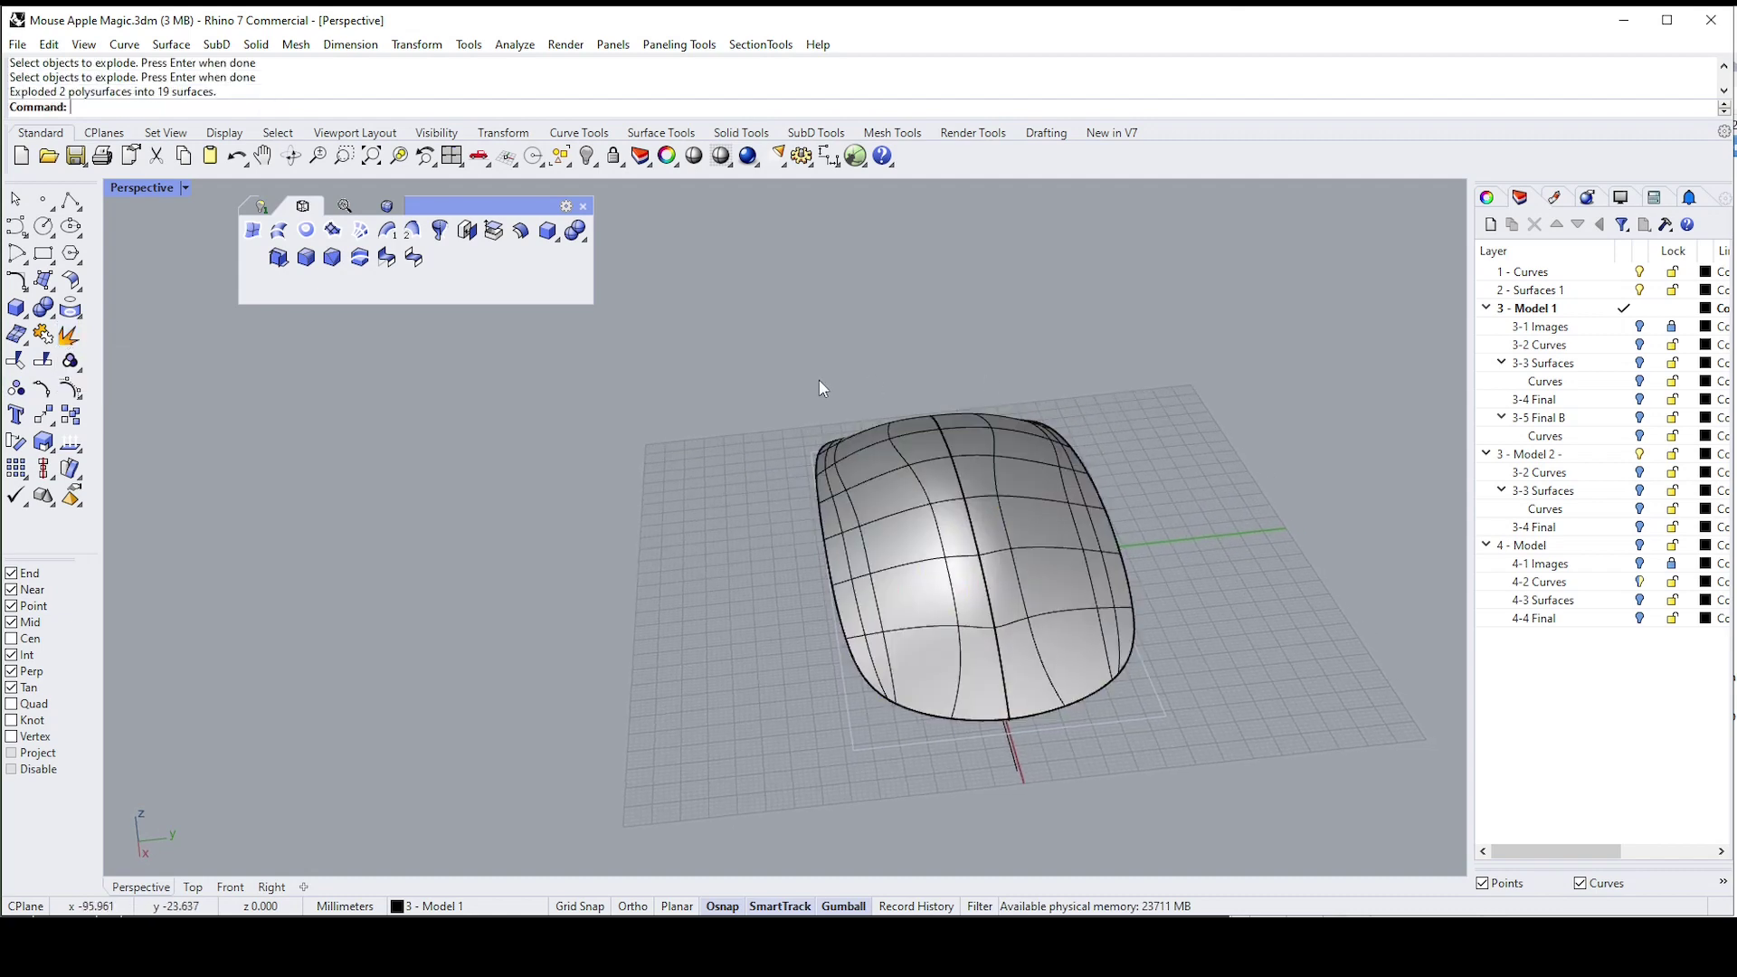
Select all exploded surfaces of the mouse body and join them
{"action": "right_click_drag", "start_coordinate": [818, 378], "coordinate": [787, 384]}
{"action": "left_click_drag", "start_coordinate": [743, 393], "coordinate": [1217, 758]}
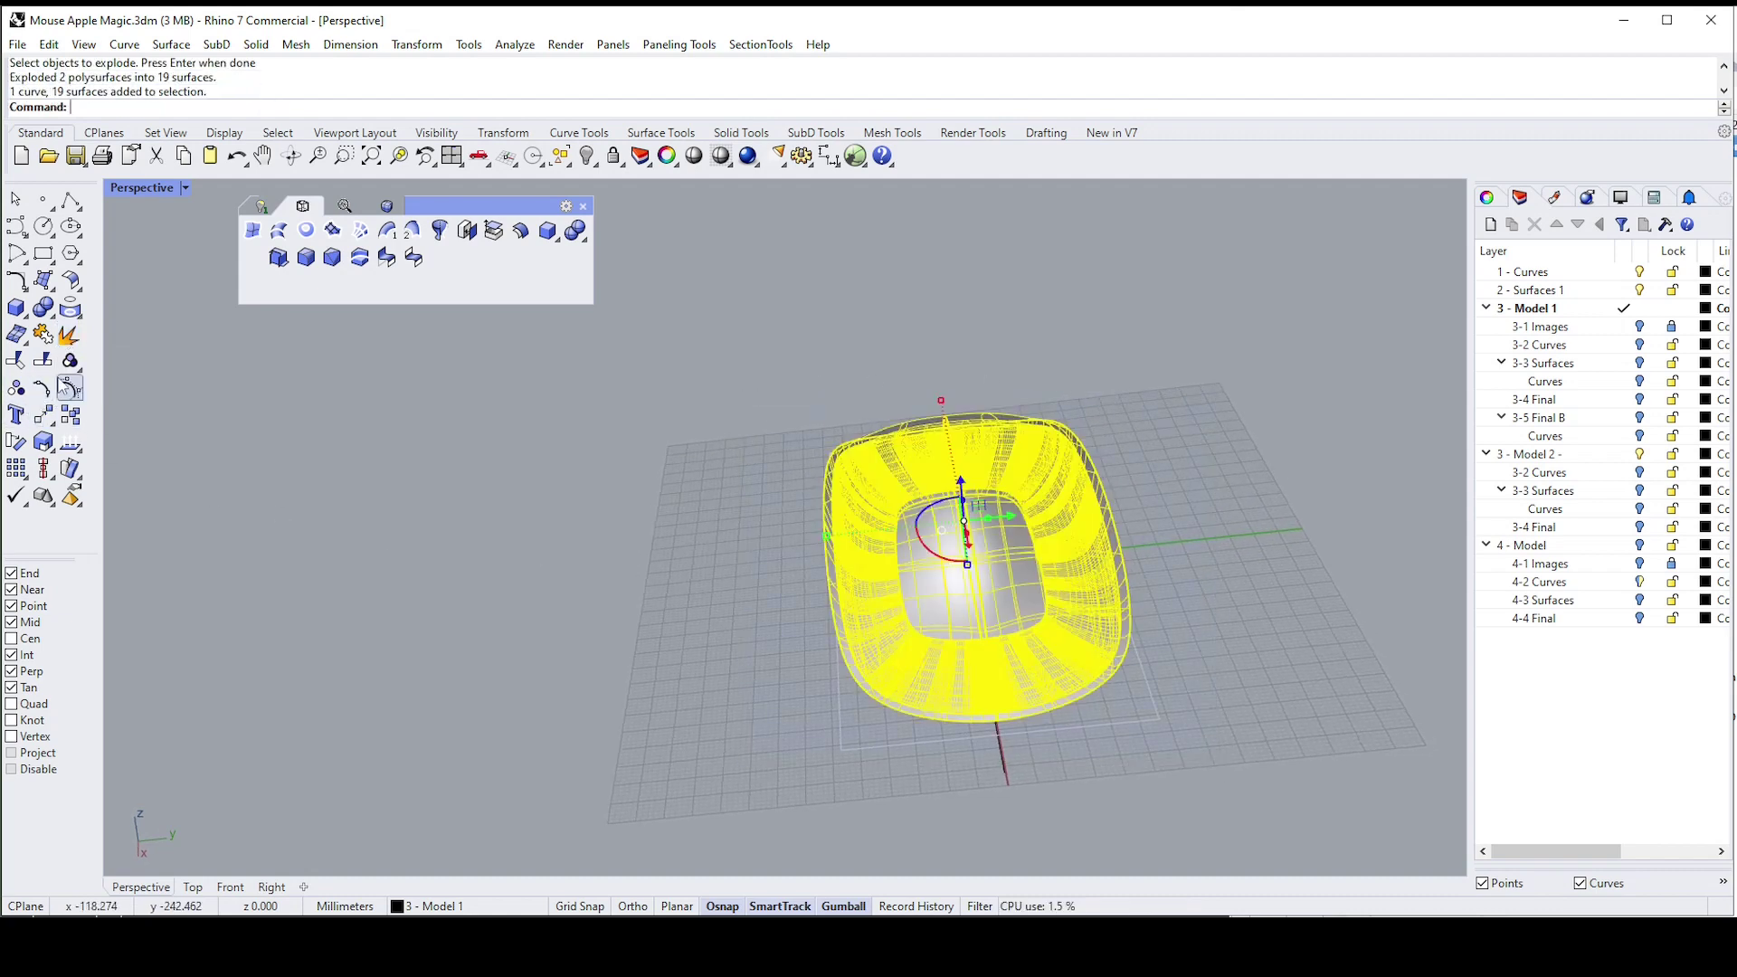
{"action": "left_click", "coordinate": [43, 335]}
Examine the joined body's wall section with a temporary clipping plane drawn in the Front view, and delete the plane
{"action": "right_click_drag", "start_coordinate": [1252, 458], "coordinate": [1170, 467]}
{"action": "type", "text": "ClippingPlane"}
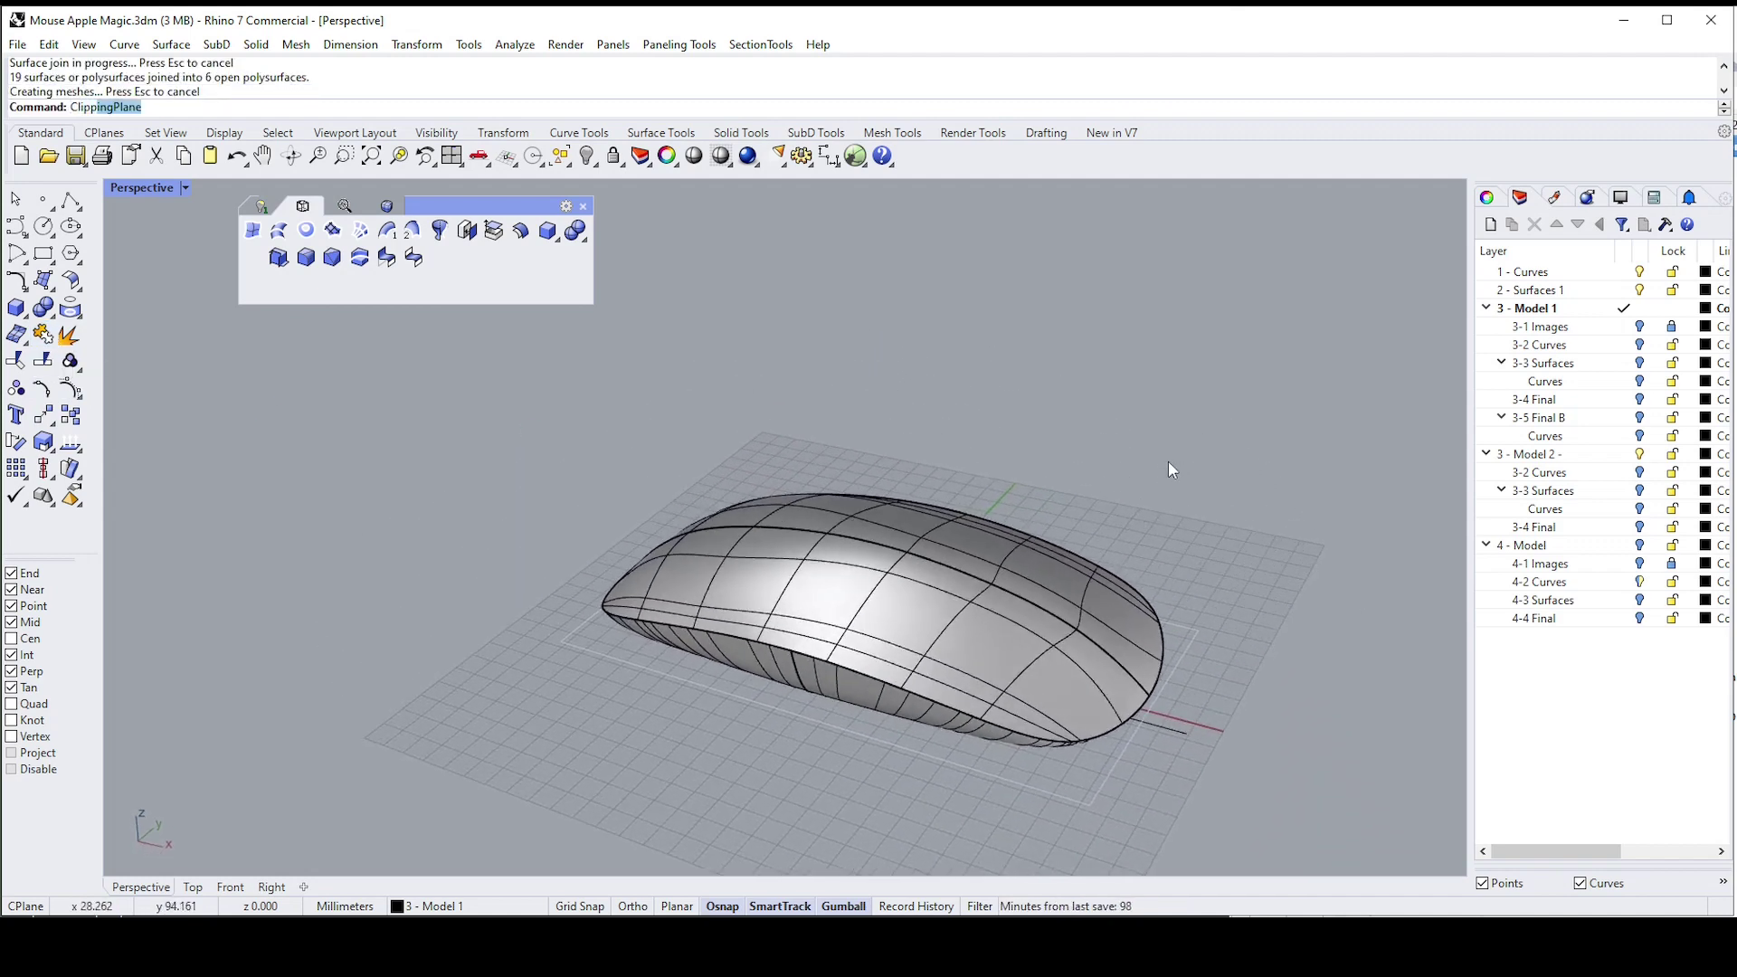
{"action": "key", "text": "Return"}
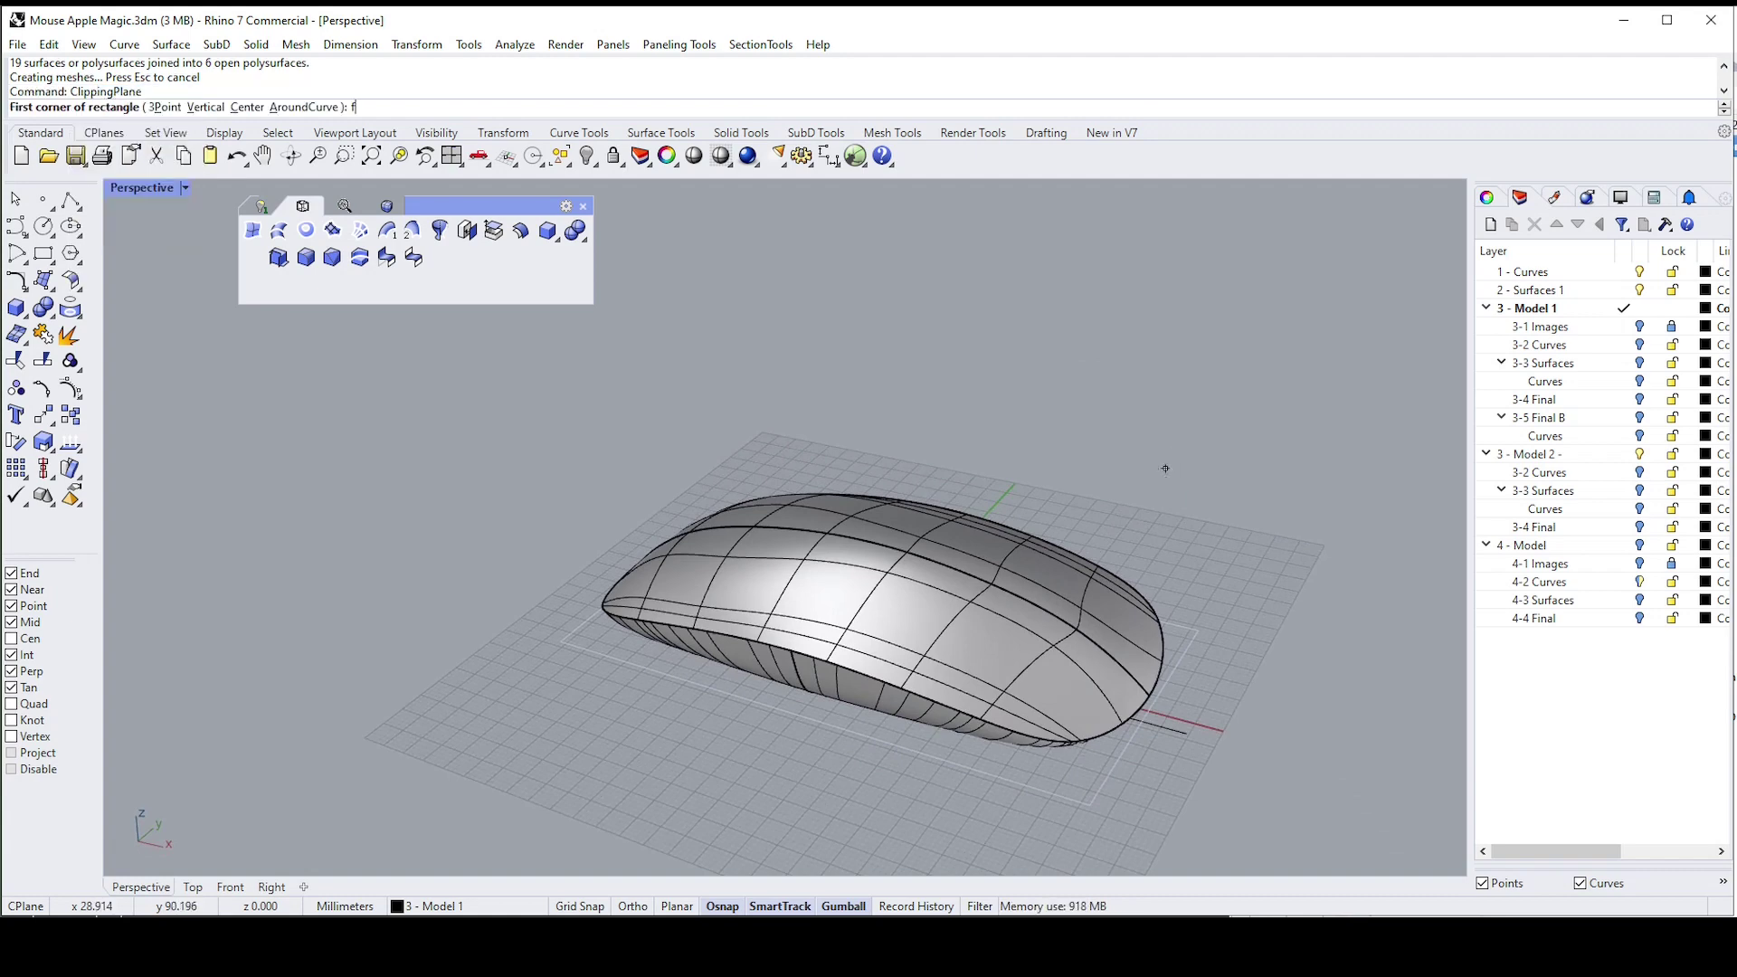
{"action": "type", "text": "f"}
{"action": "key", "text": "Return"}
{"action": "left_click", "coordinate": [635, 518]}
{"action": "left_click", "coordinate": [1156, 778]}
{"action": "type", "text": "z"}
{"action": "key", "text": "Return"}
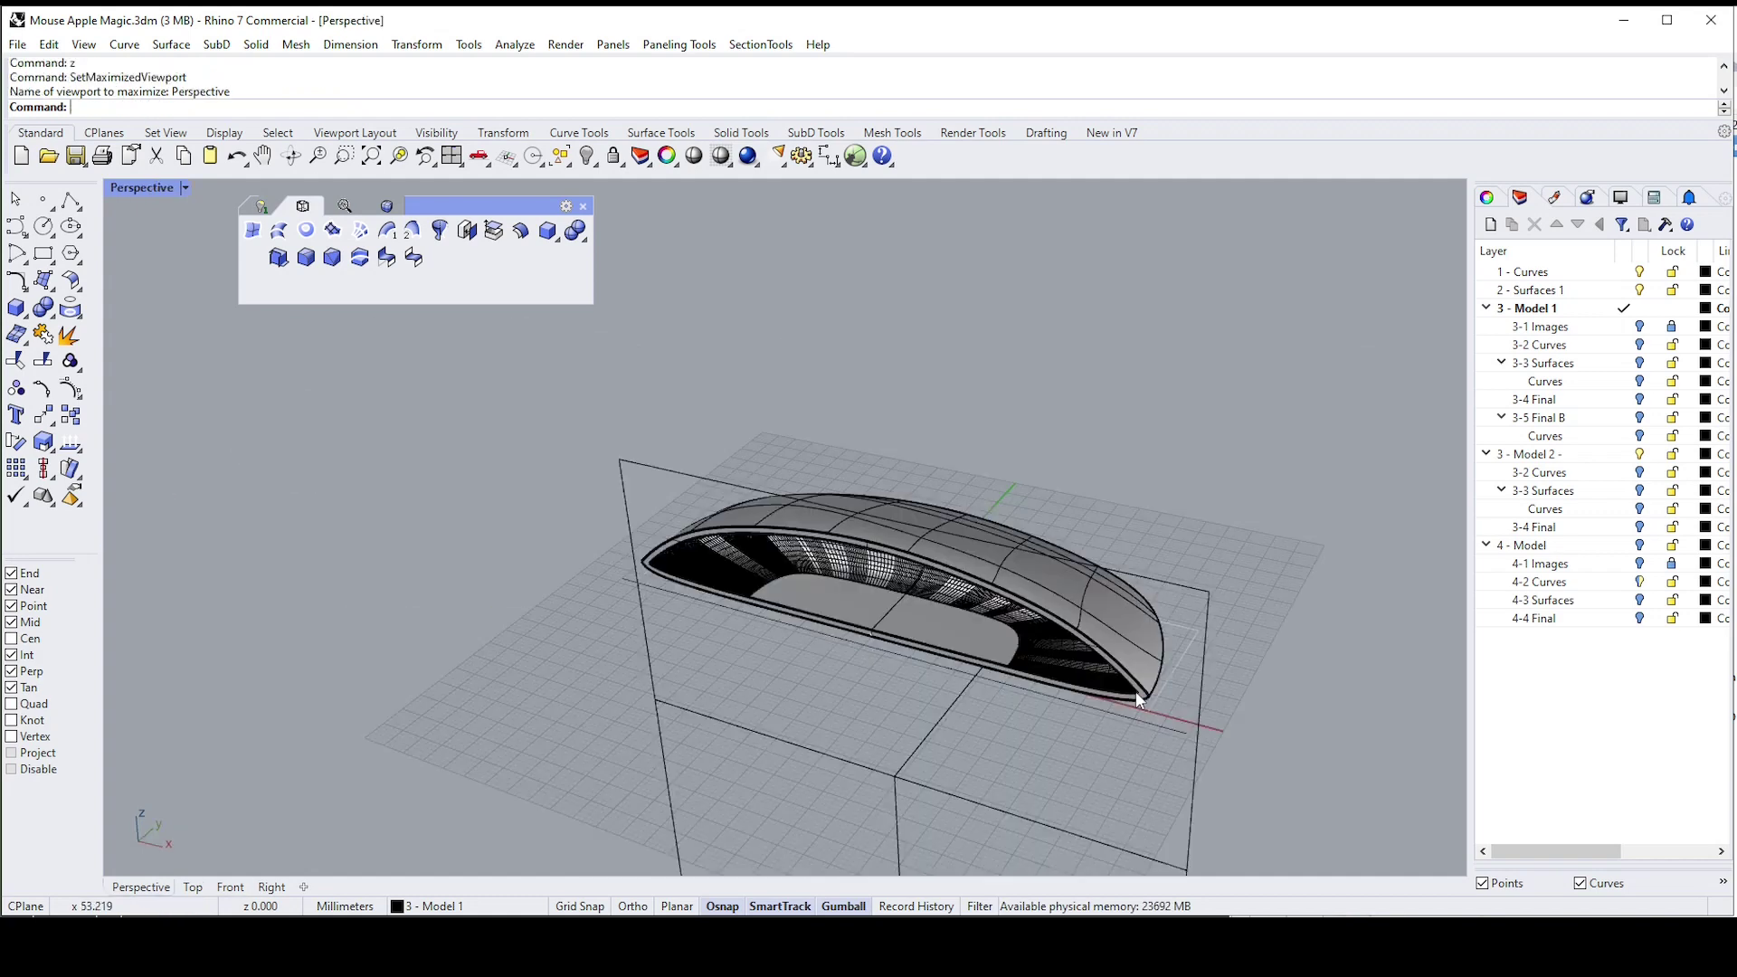
{"action": "right_click_drag", "start_coordinate": [1120, 659], "coordinate": [1068, 472]}
{"action": "left_click", "coordinate": [1176, 691]}
{"action": "key", "text": "Delete"}
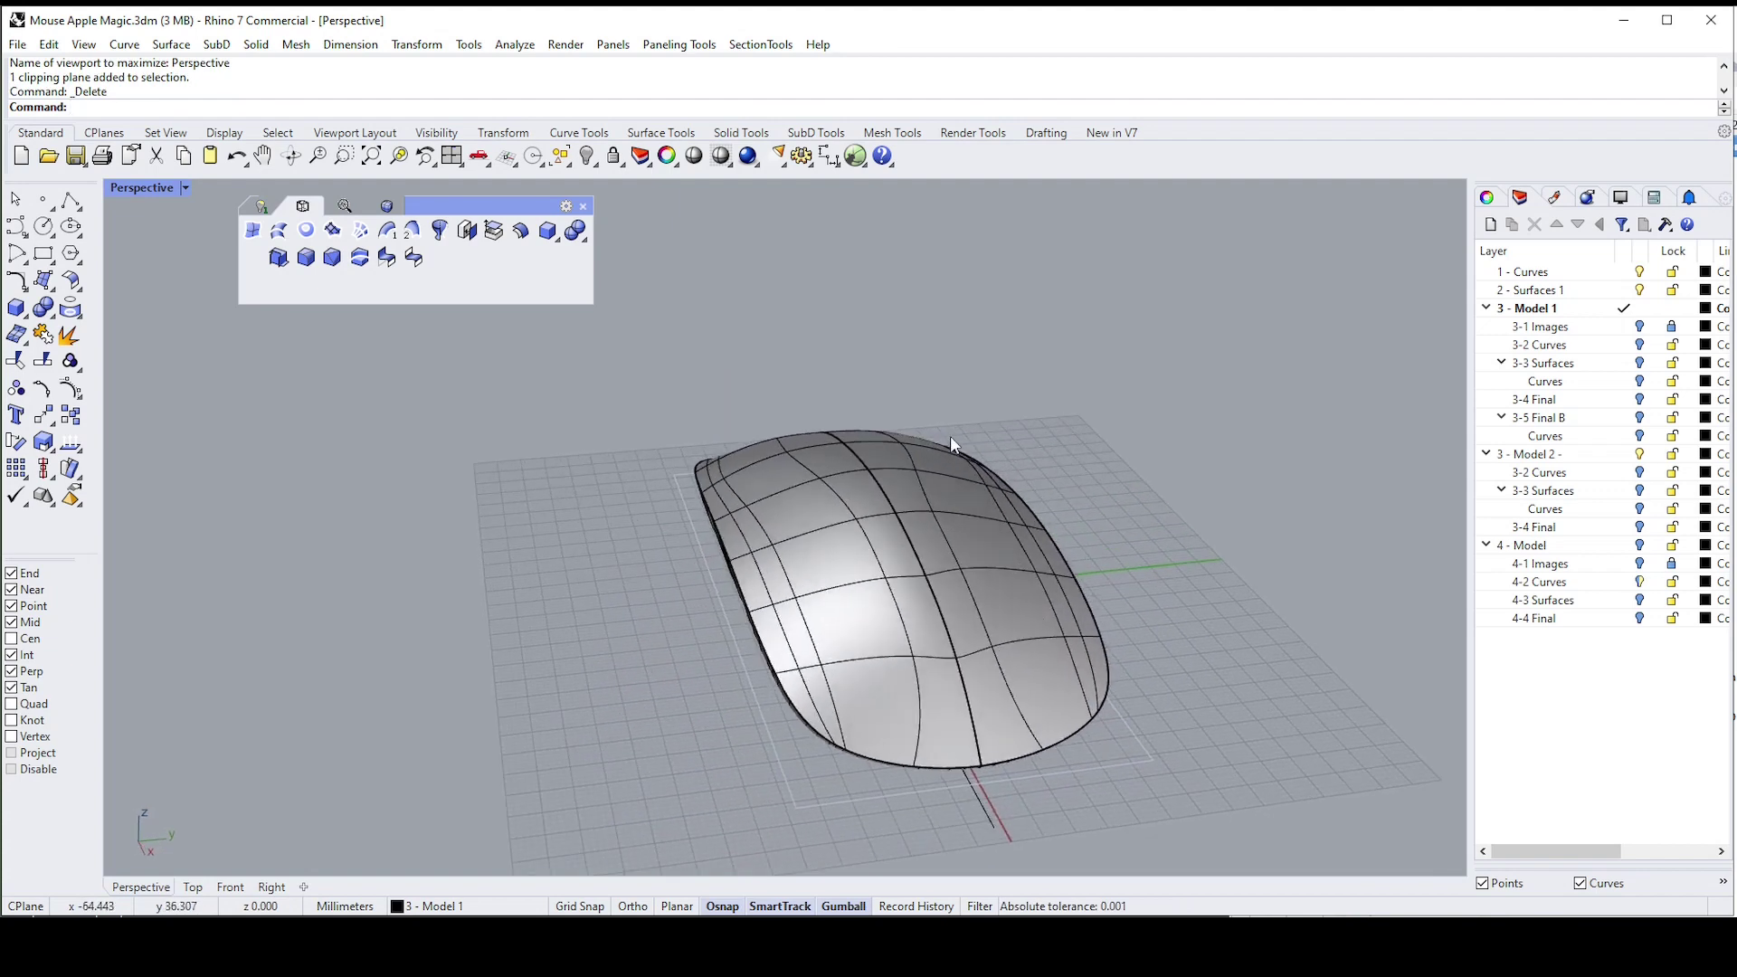